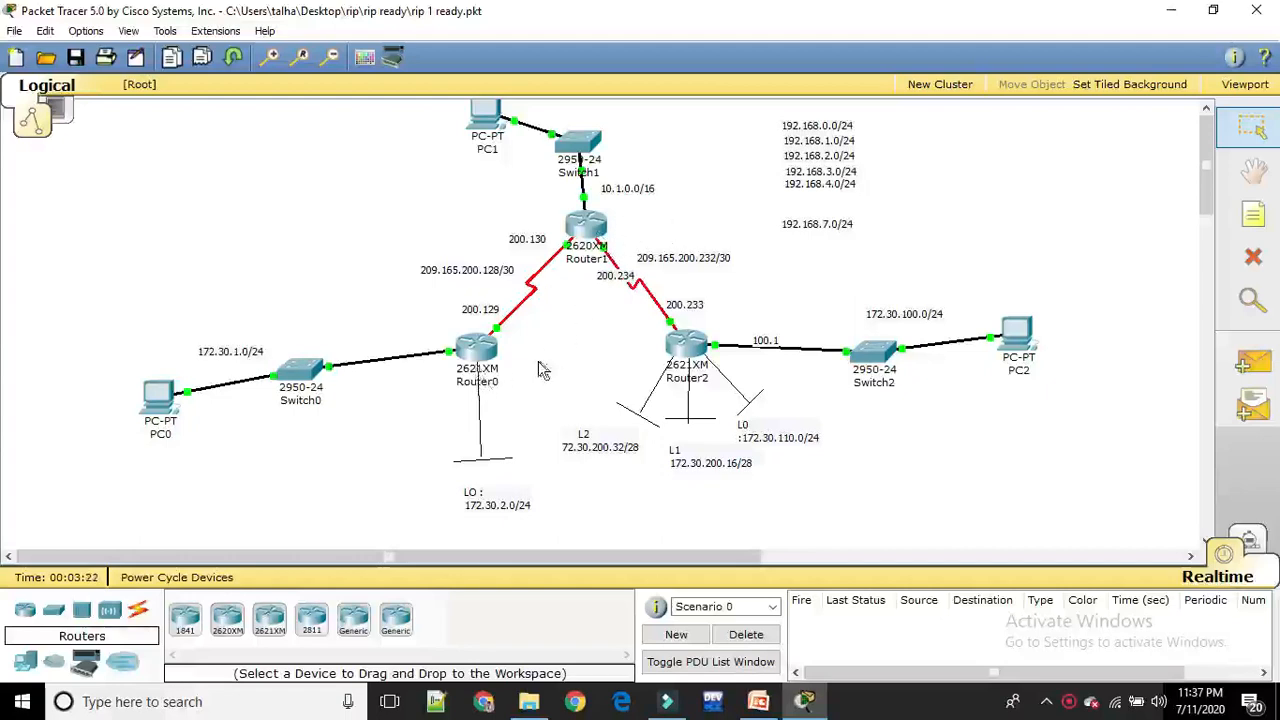
Open Router0's command line and enter privileged mode with en
left_click(477, 360)
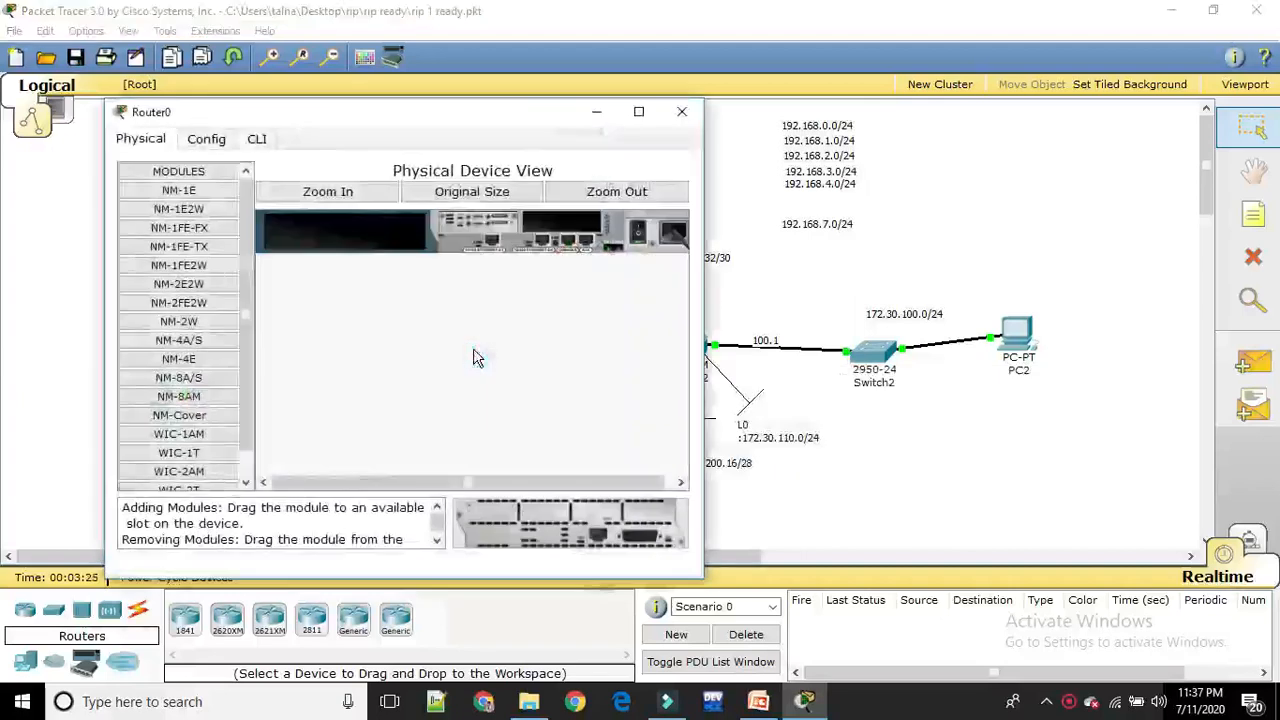
left_click(262, 142)
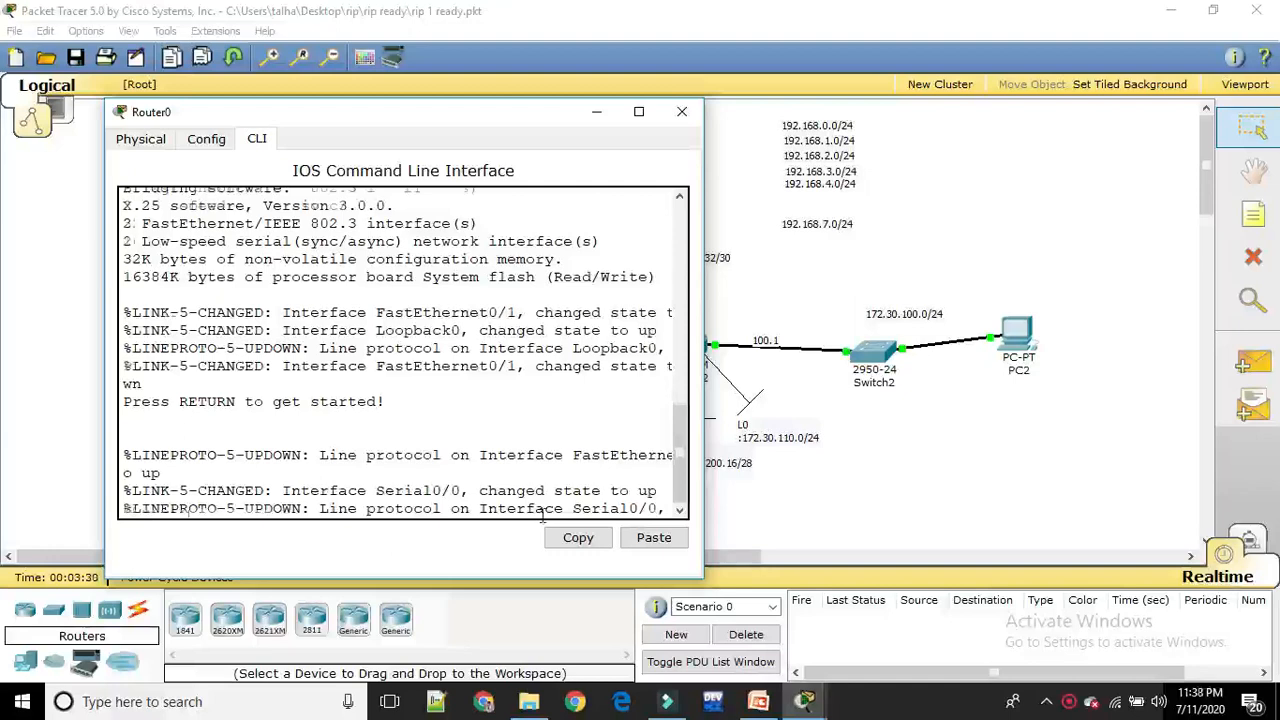
key("Return")
type("en")
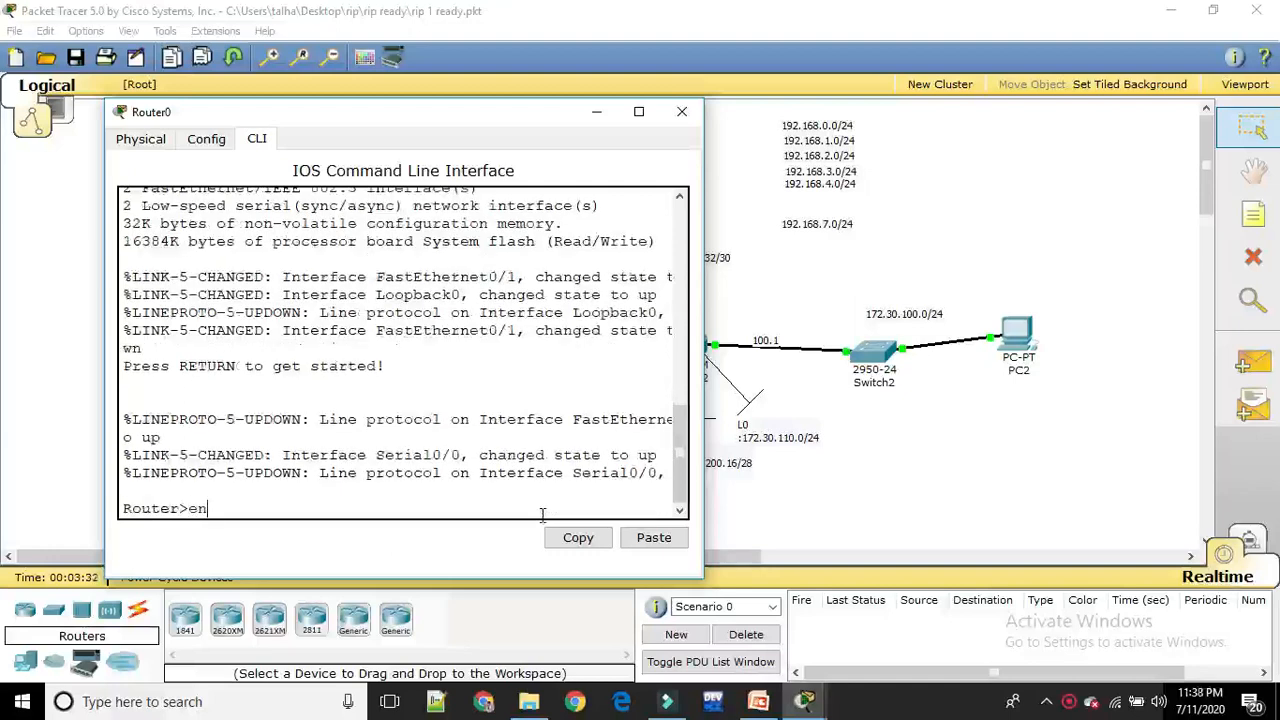
key("Return")
Display Router0's running configuration with sh run, page through it to the end, and close the router window
type("sh ")
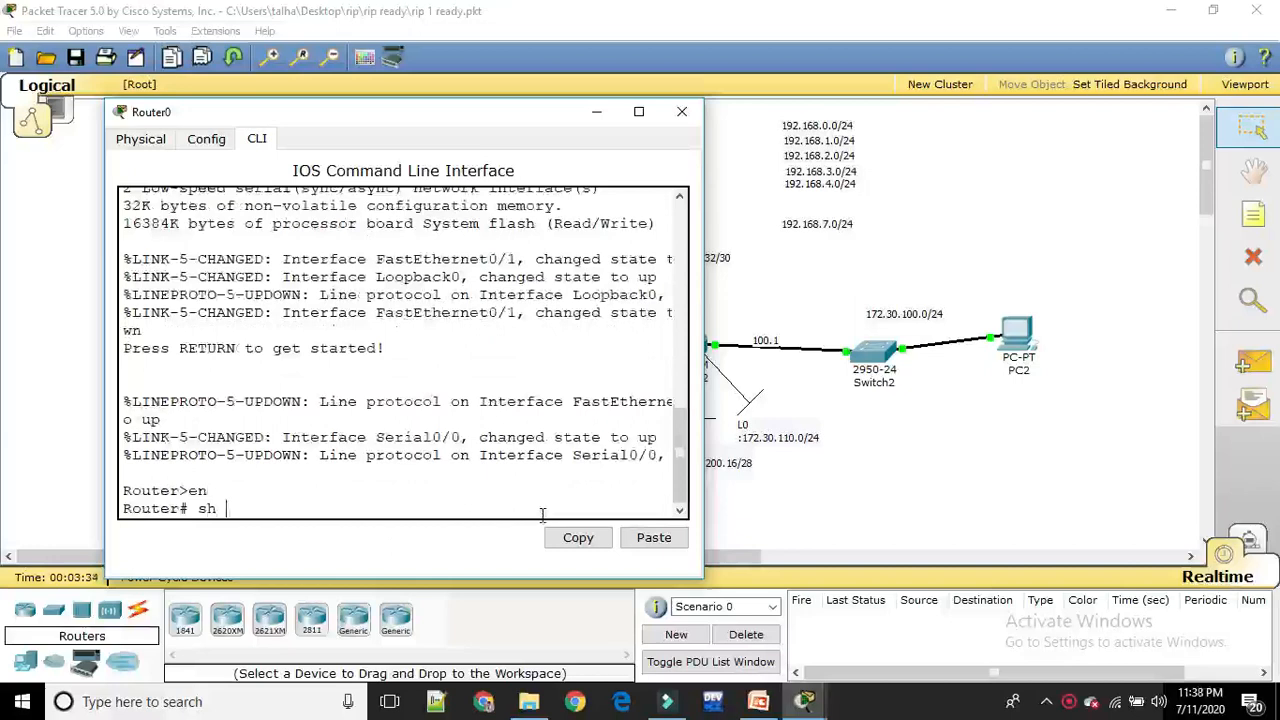
type("run")
key("Return")
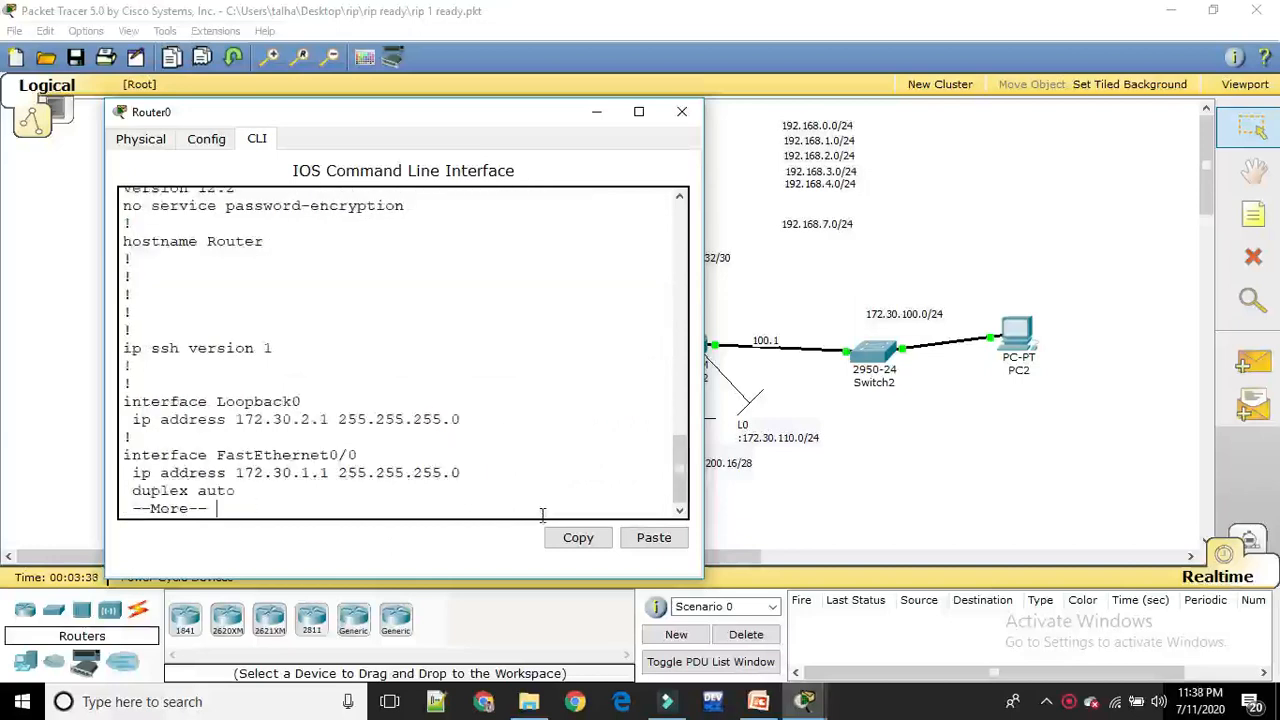
key("Return")
key("Return")
key("Return")
key("Return")
key("Return")
key("Return")
key("Return")
key("Return")
key("Return")
key("Return")
key("Return")
key("Return")
key("Return")
key("Return")
key("Return")
key("Return")
key("Return")
key("Return")
key("Return")
key("Return")
key("Return")
key("Return")
key("Return")
key("Return")
key("Return")
key("Return")
key("Return")
key("Return")
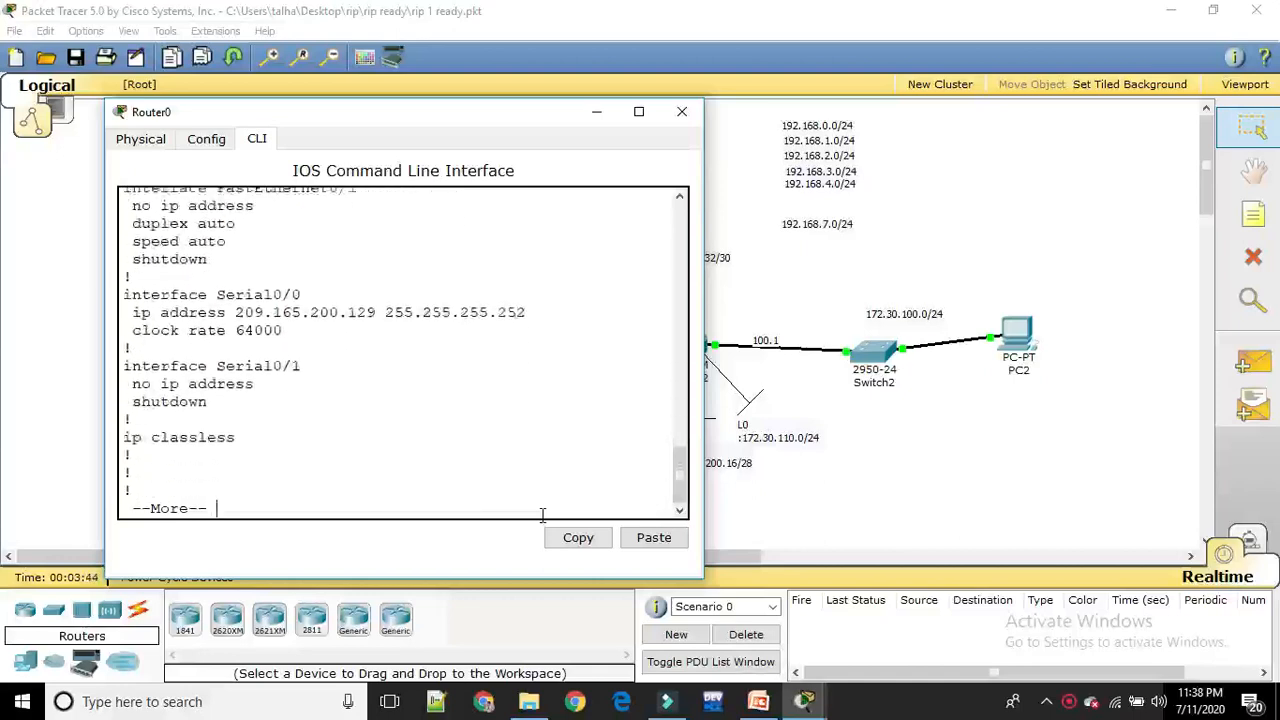
key("Return")
key("Return")
key("Return")
key("Return")
key("Return")
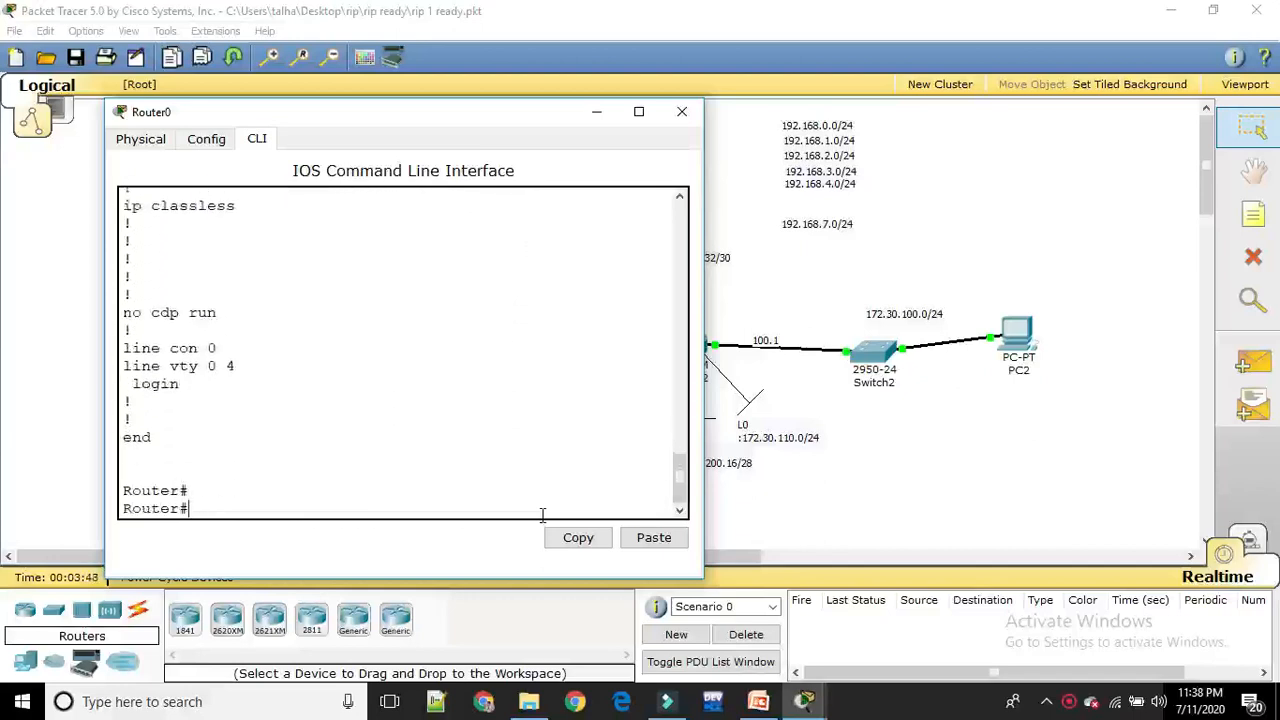
left_click(700, 116)
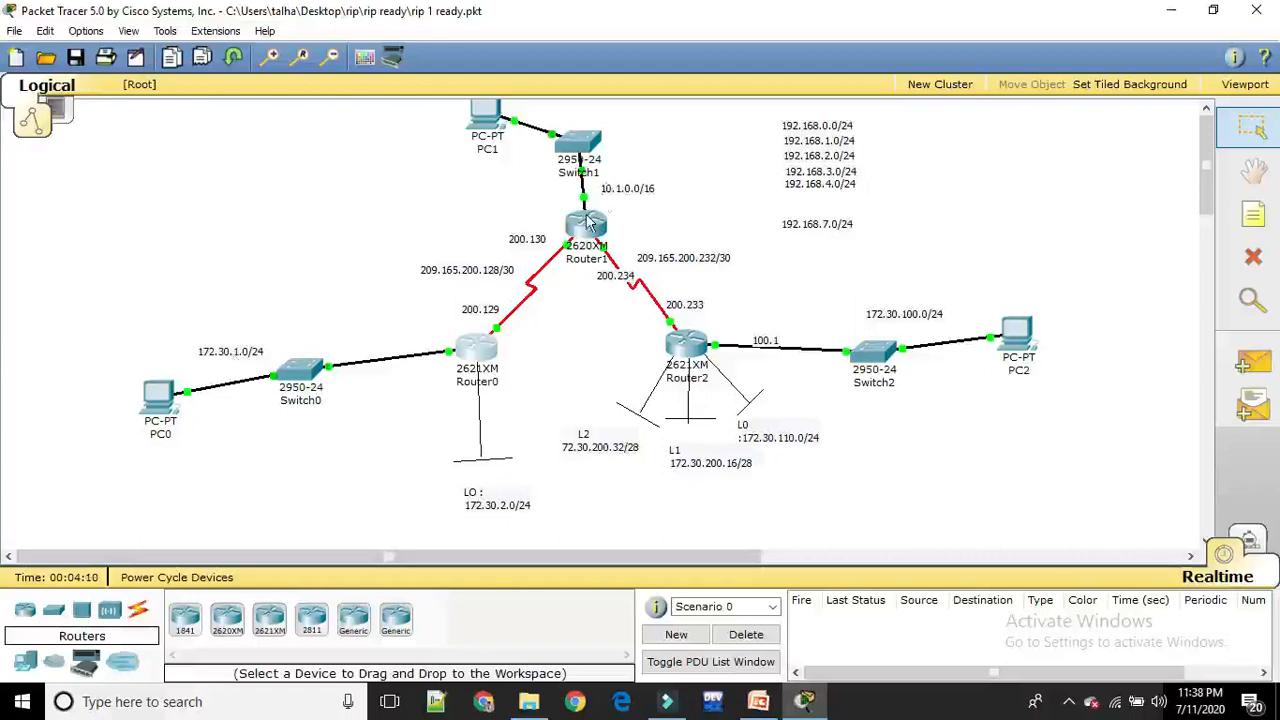
Open Router1's command line and enter privileged mode with en
left_click(589, 223)
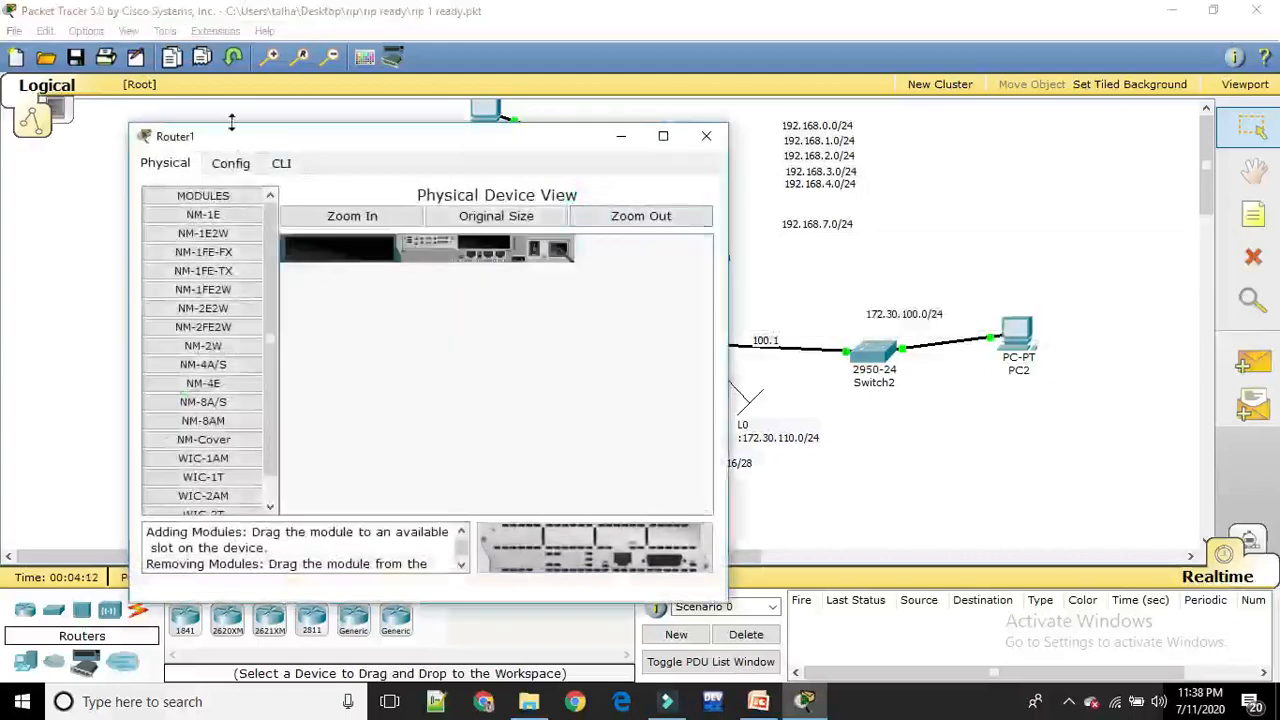
left_click(281, 164)
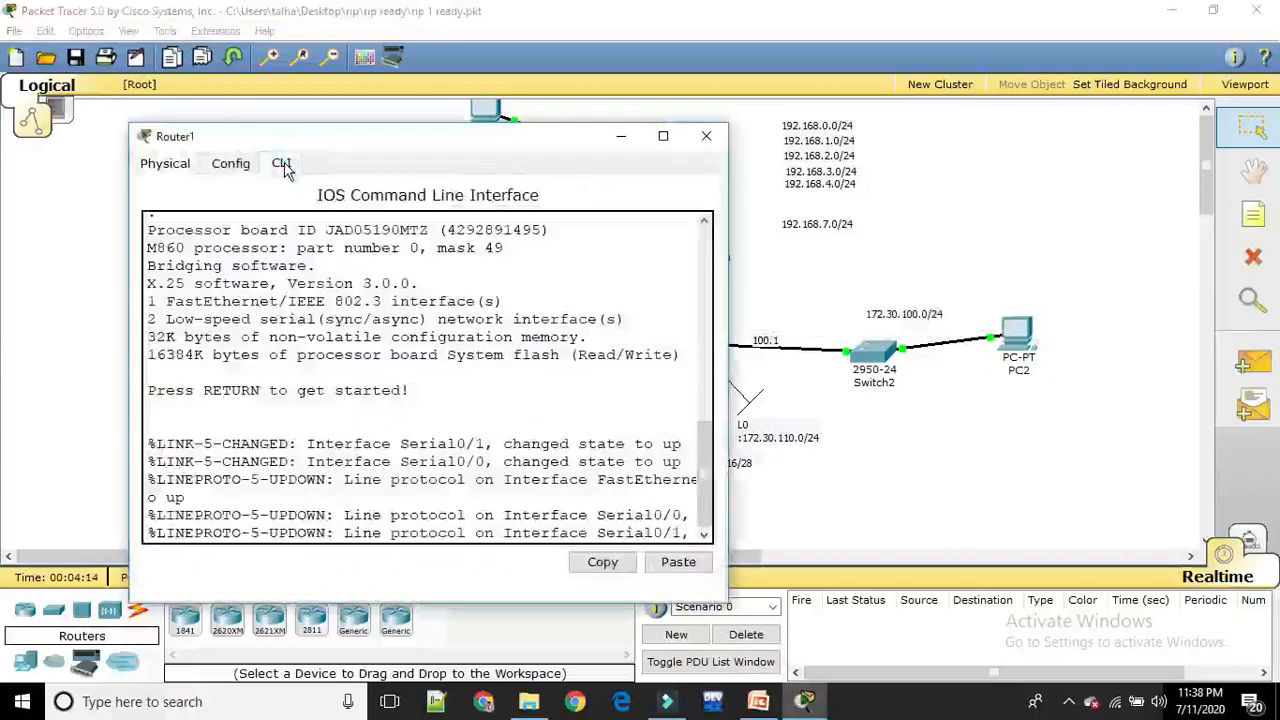
key("Return")
type("en")
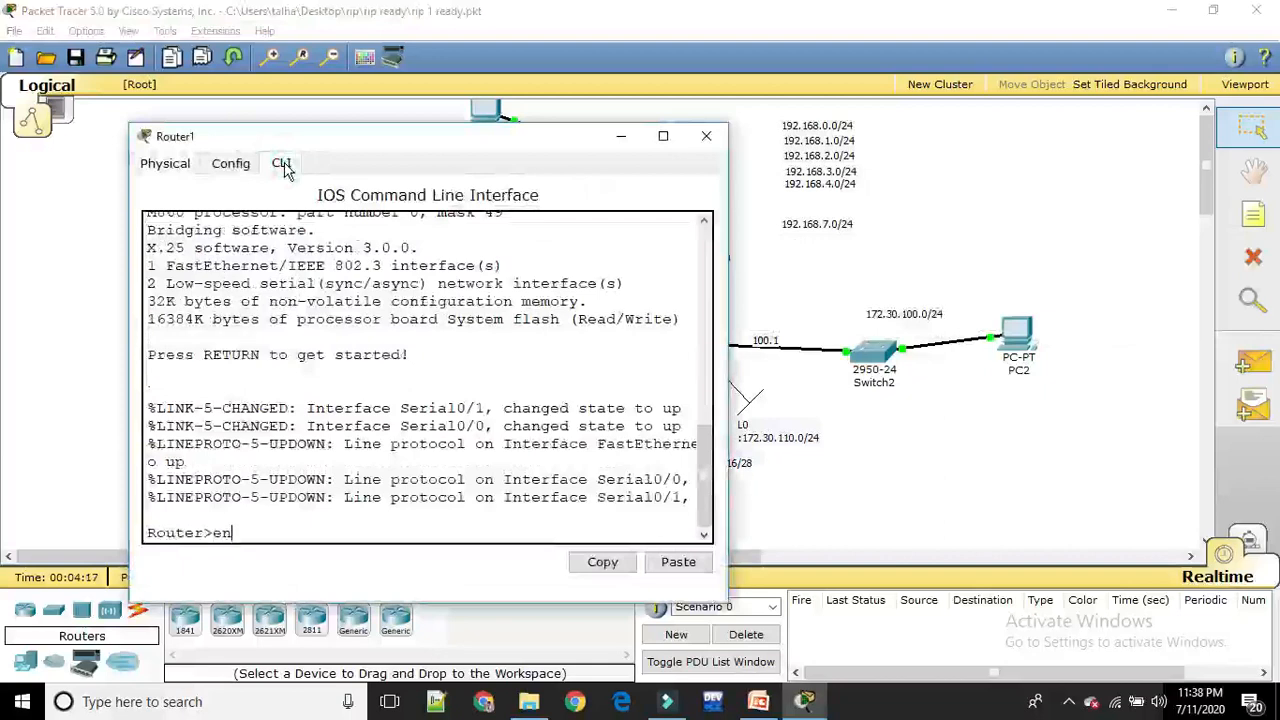
key("Return")
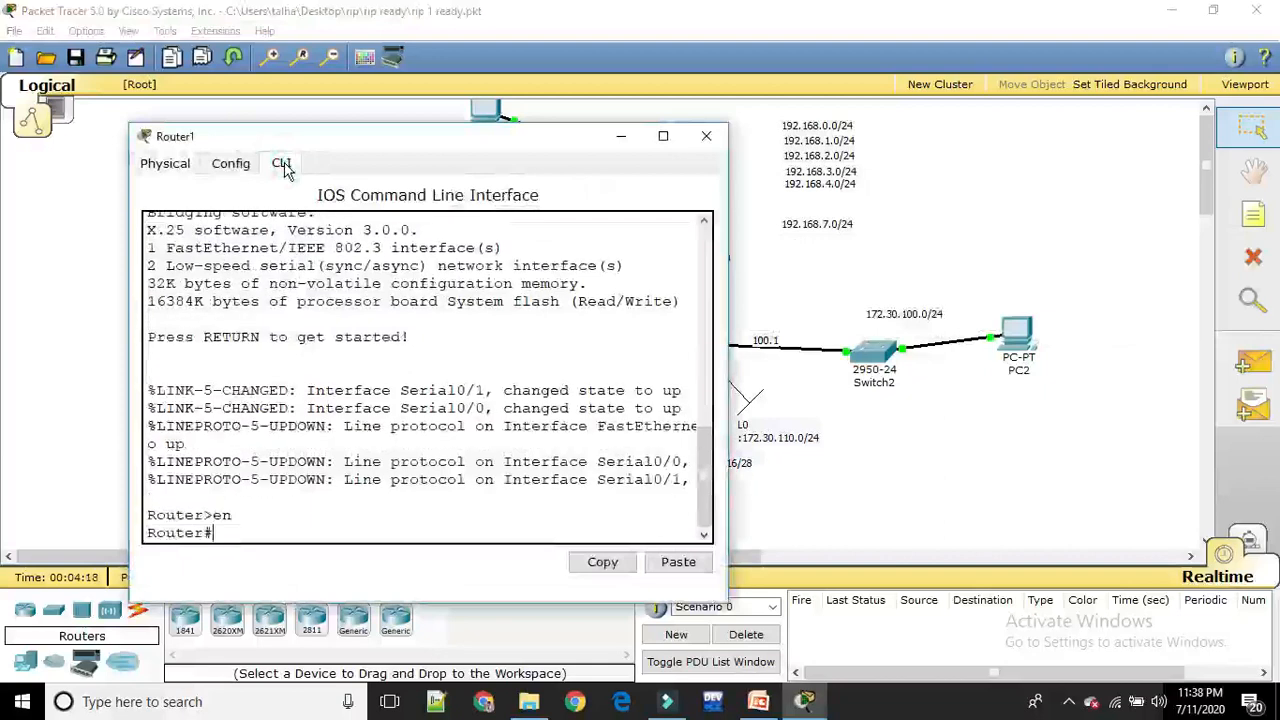
Display Router1's running configuration with sh run, page through it to the end, and close the router window
type("sh ")
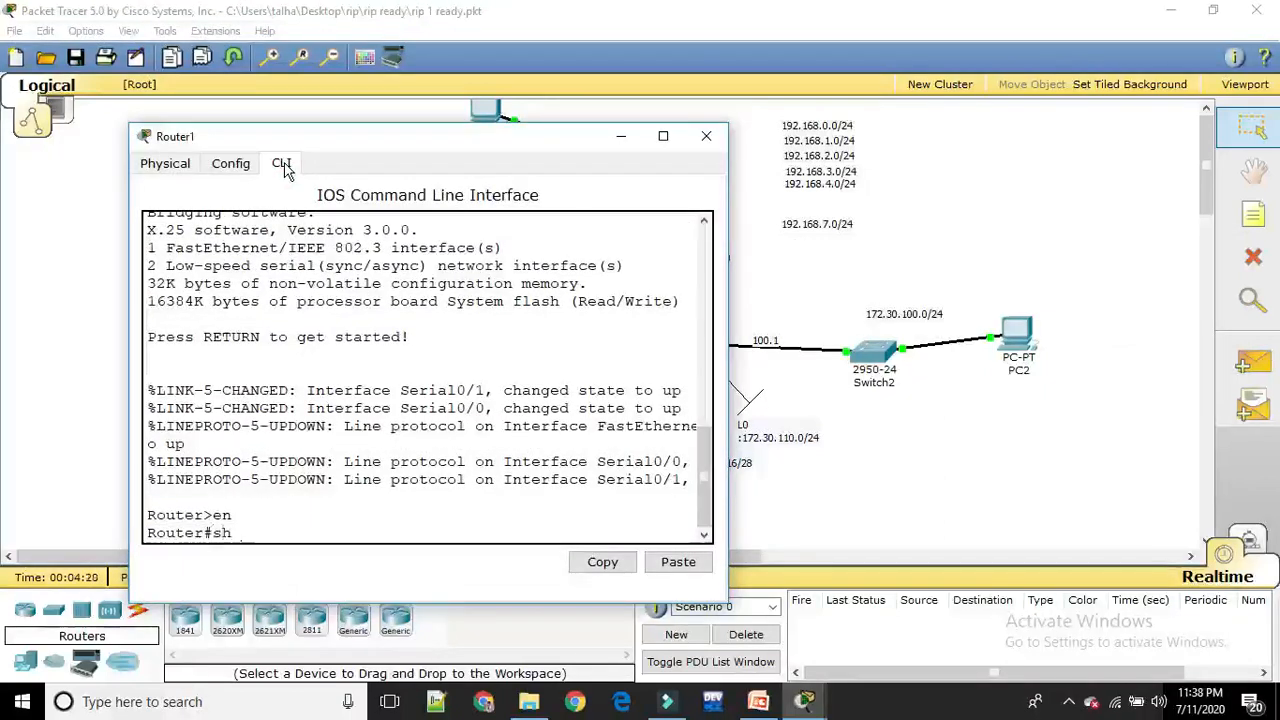
type("run")
key("Return")
key("Return")
key("Return")
key("Return")
key("Return")
key("Return")
key("Return")
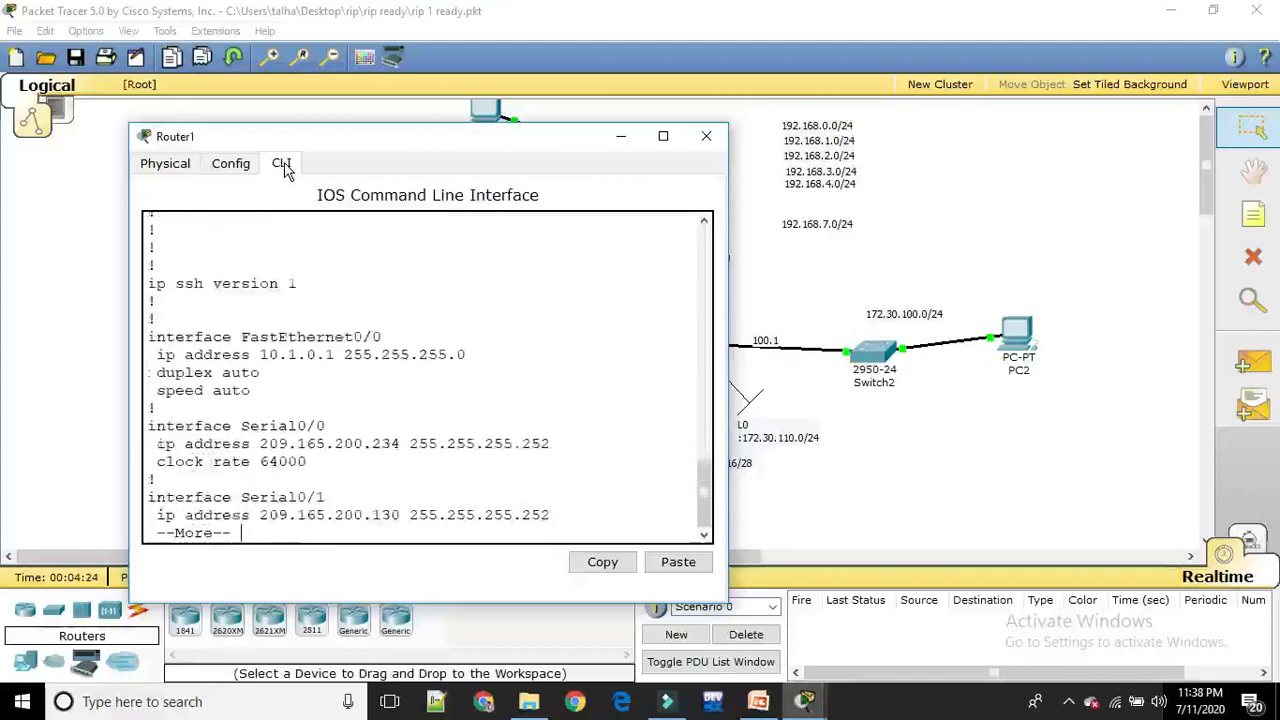
key("Return")
key("Return")
key("Return")
key("Return")
key("Return")
key("Return")
key("Return")
key("Return")
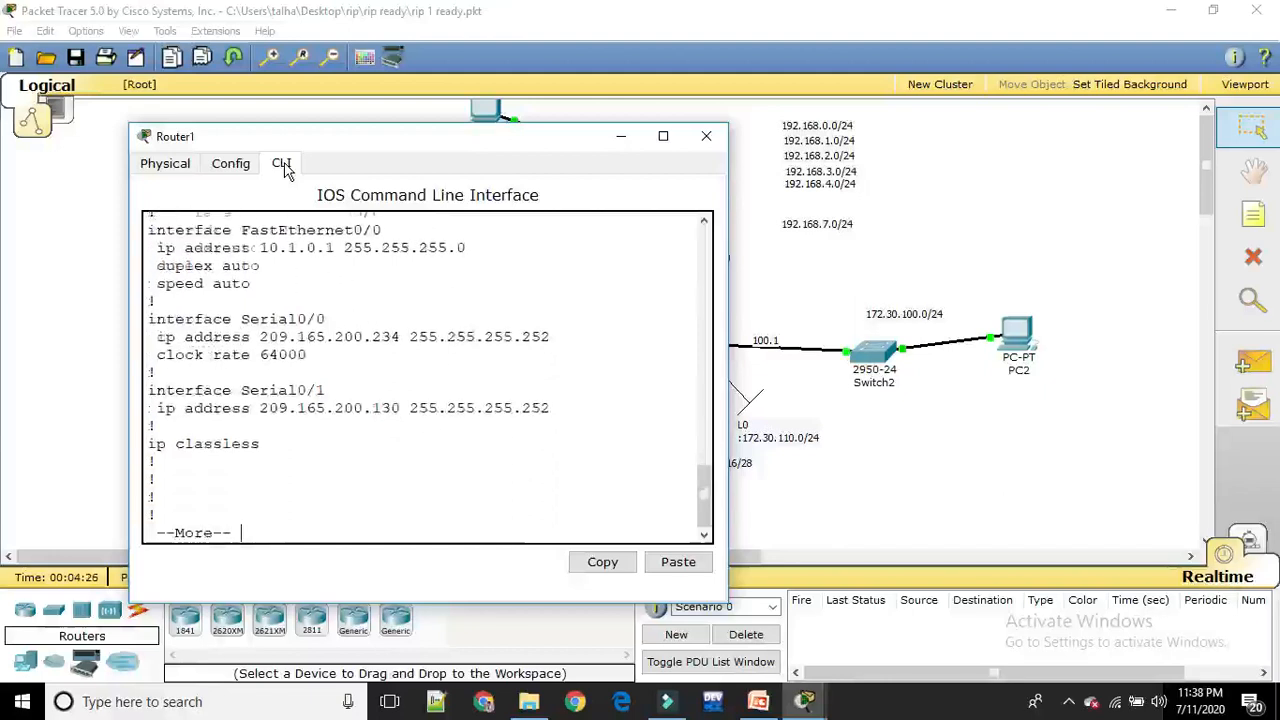
key("Return")
key("Return")
key("Return")
key("Return")
key("Return")
key("Return")
key("Return")
key("Return")
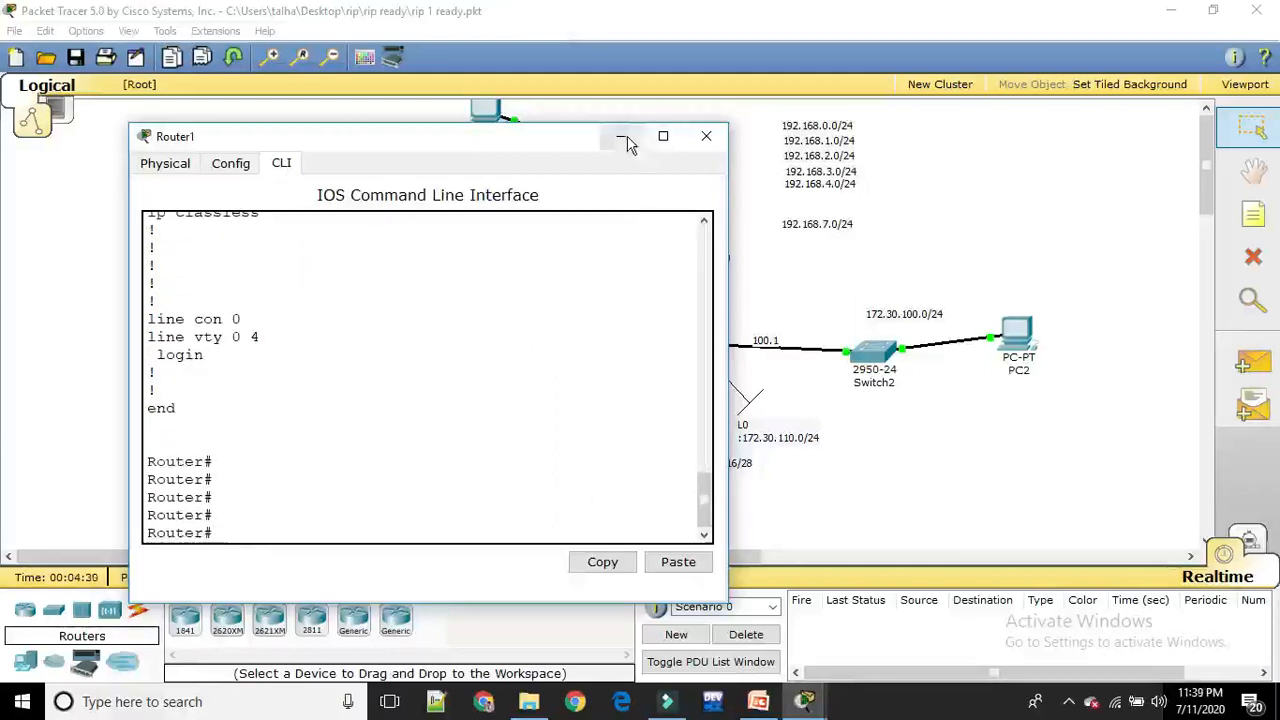
left_click(701, 140)
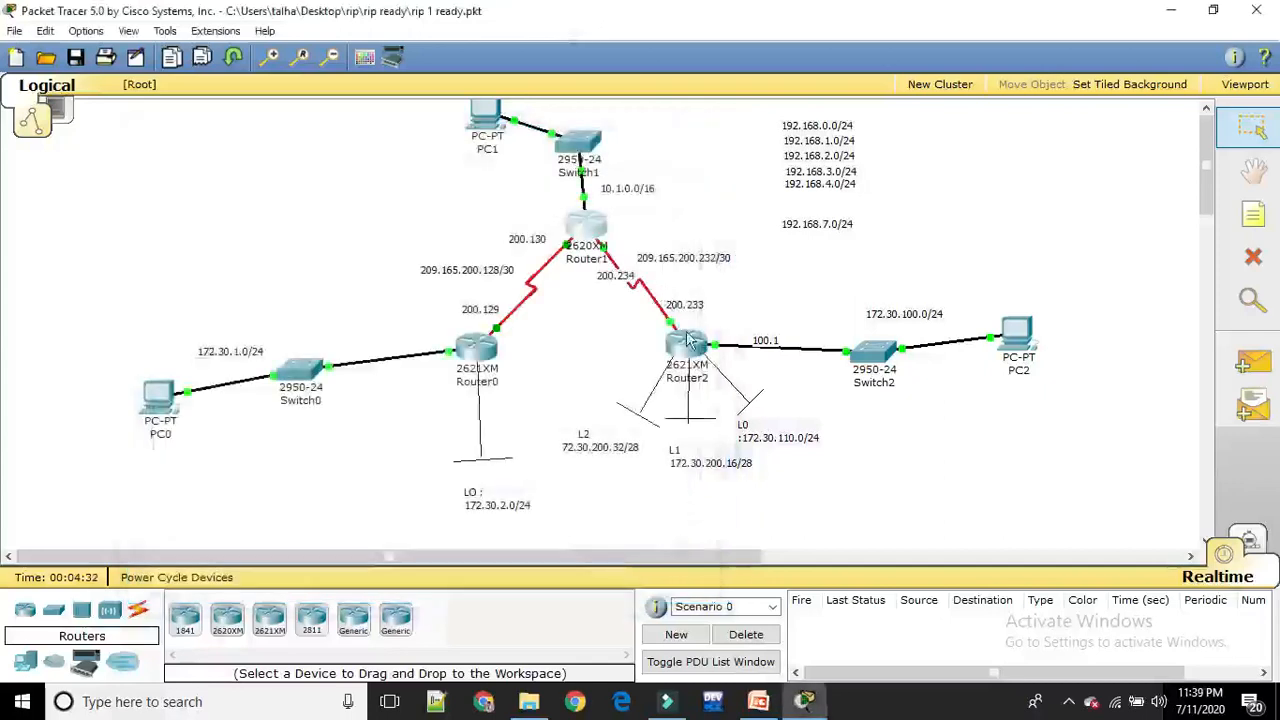
Open Router2's command line and enter privileged mode with en
left_click(688, 352)
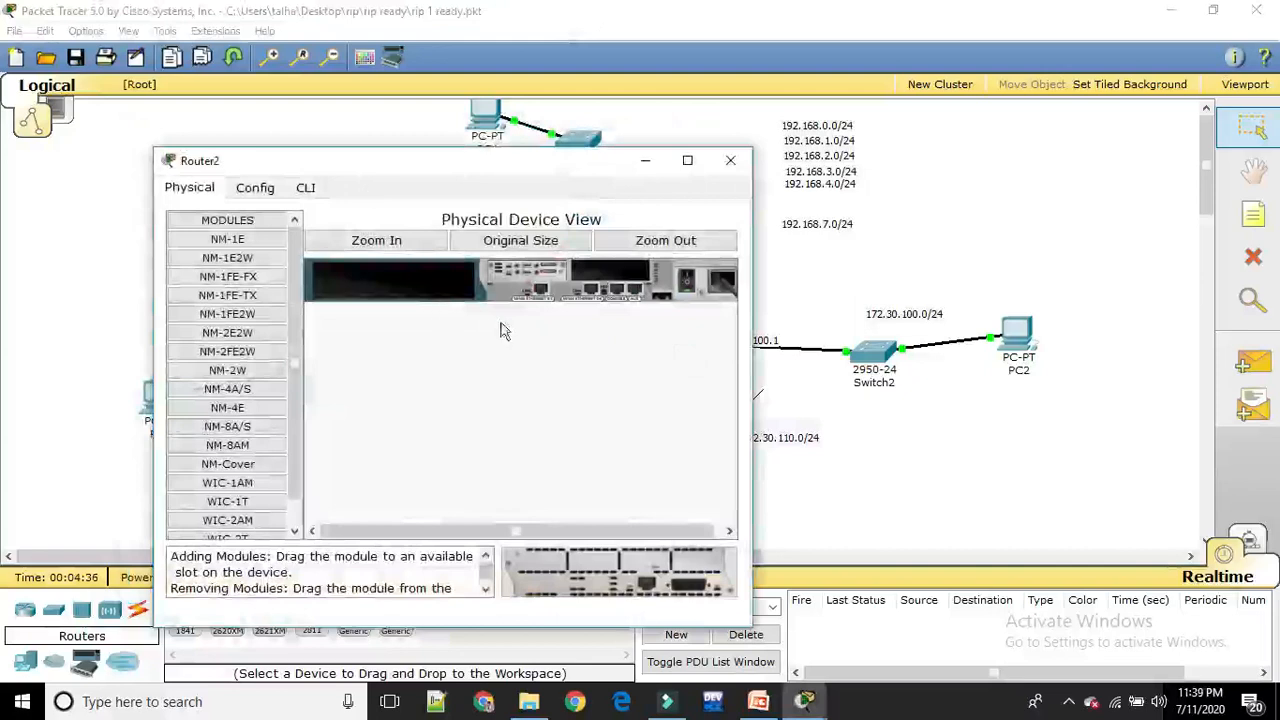
left_click(305, 188)
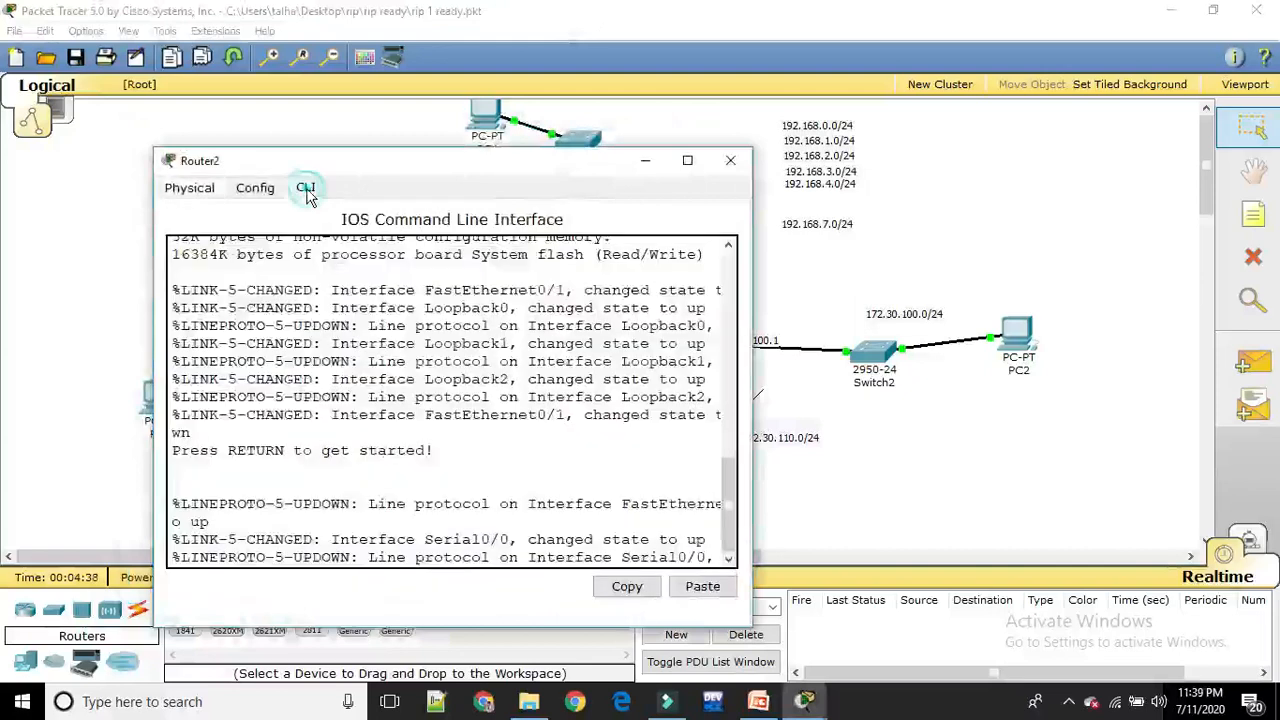
key("Return")
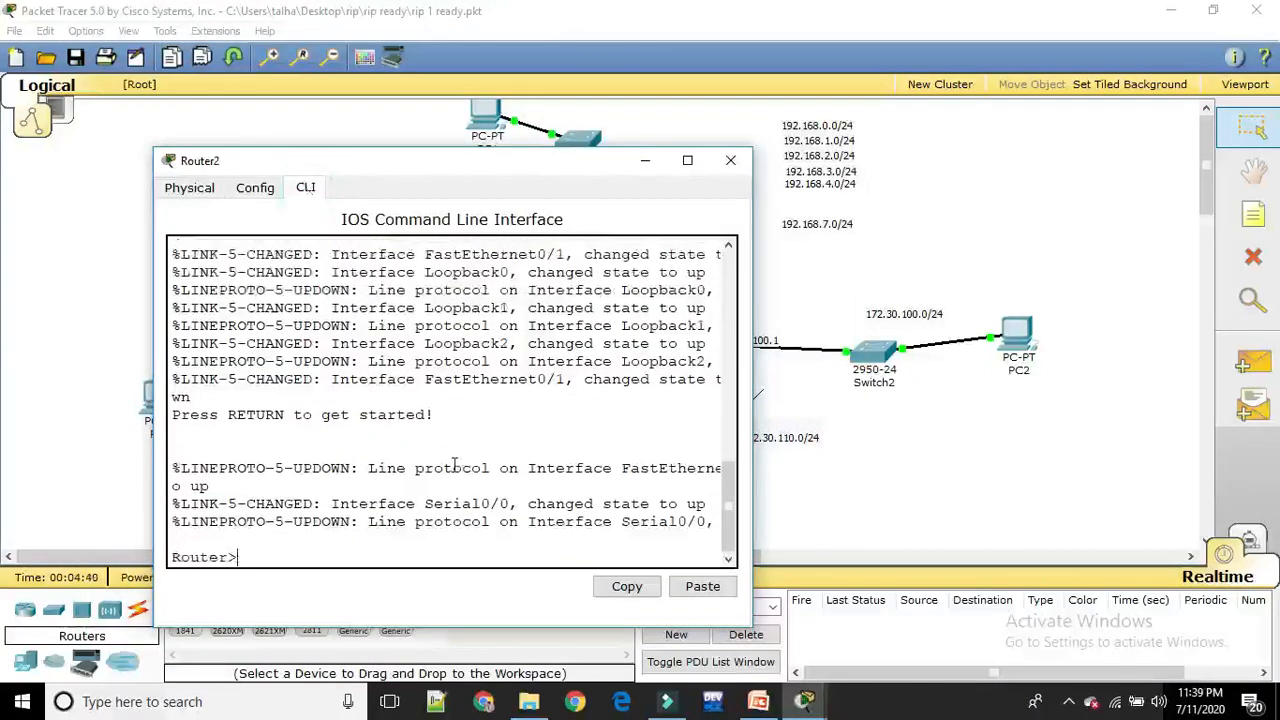
type("en")
key("Return")
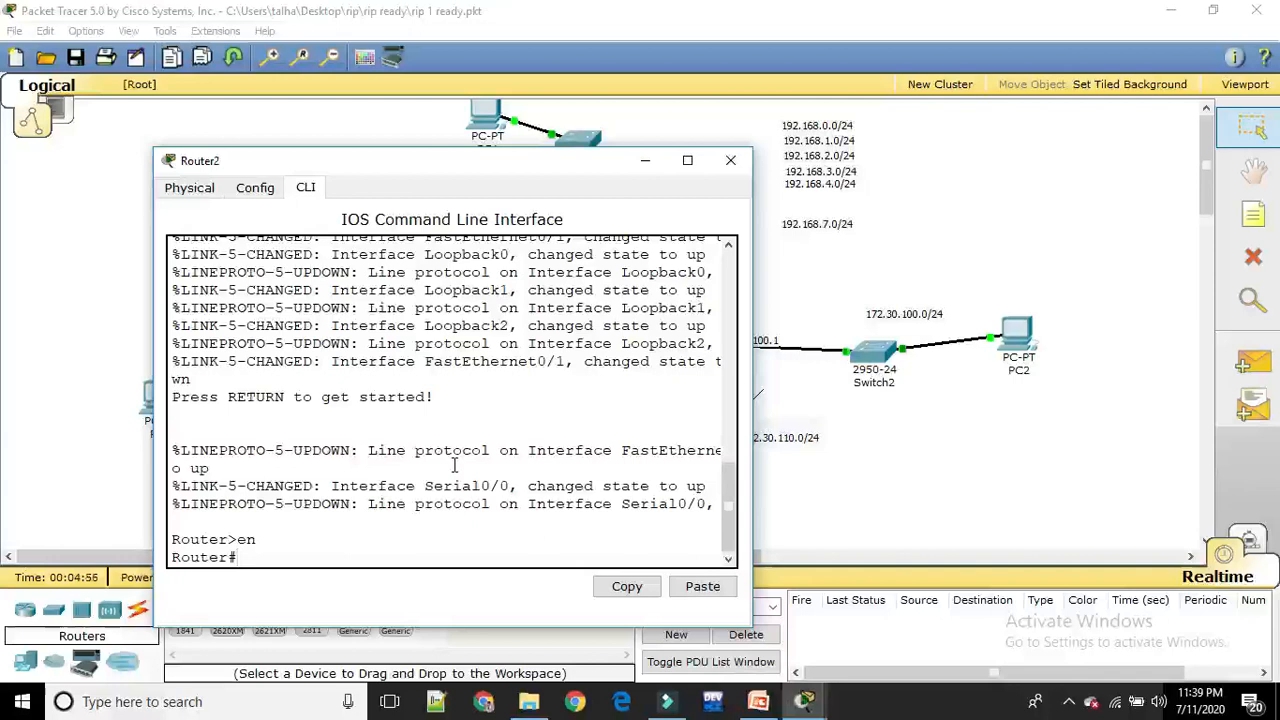
Display Router2's running configuration with sh run, page through its interface settings, and close the router window
type("sh run")
key("Return")
key("Return")
key("Return")
key("Return")
key("Return")
key("Return")
key("Return")
key("Return")
key("Return")
key("Return")
key("Return")
key("Return")
key("Return")
key("Return")
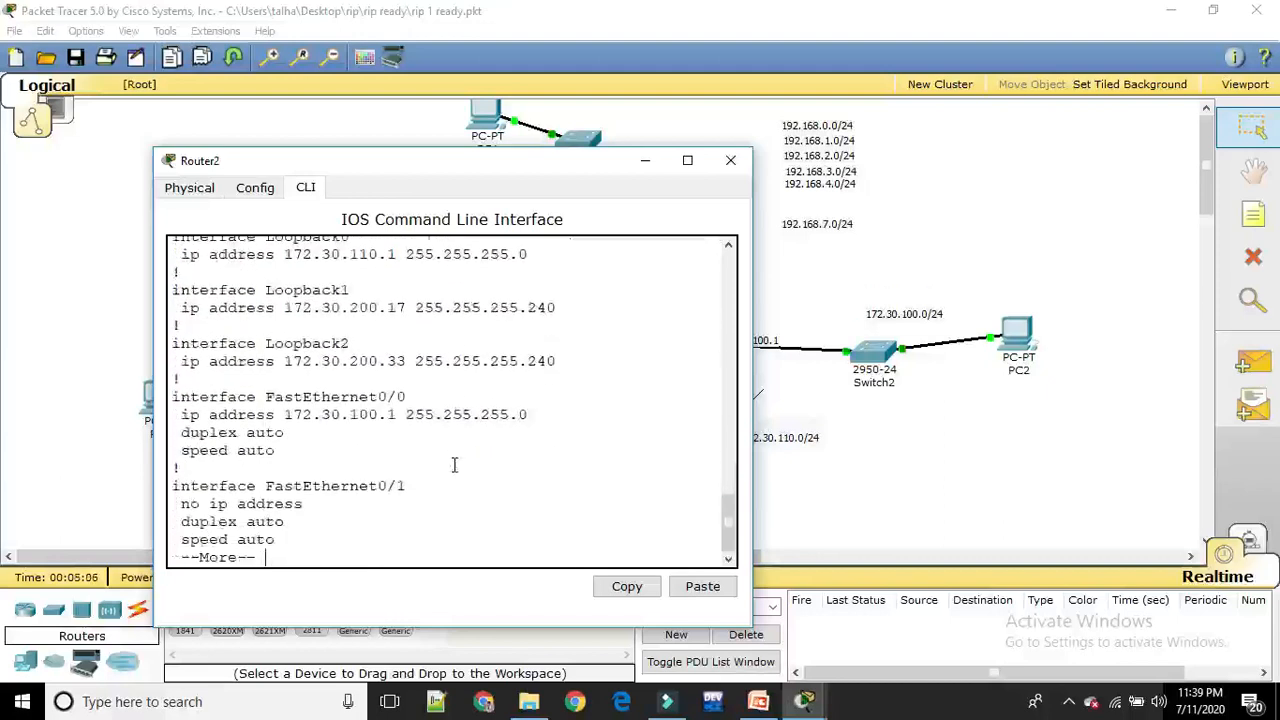
key("Return")
key("Return")
key("Return")
key("Return")
key("Return")
key("Return")
key("Return")
key("Return")
key("Return")
key("Return")
key("Return")
key("Return")
key("Return")
key("Return")
key("Return")
key("Return")
key("Return")
key("Return")
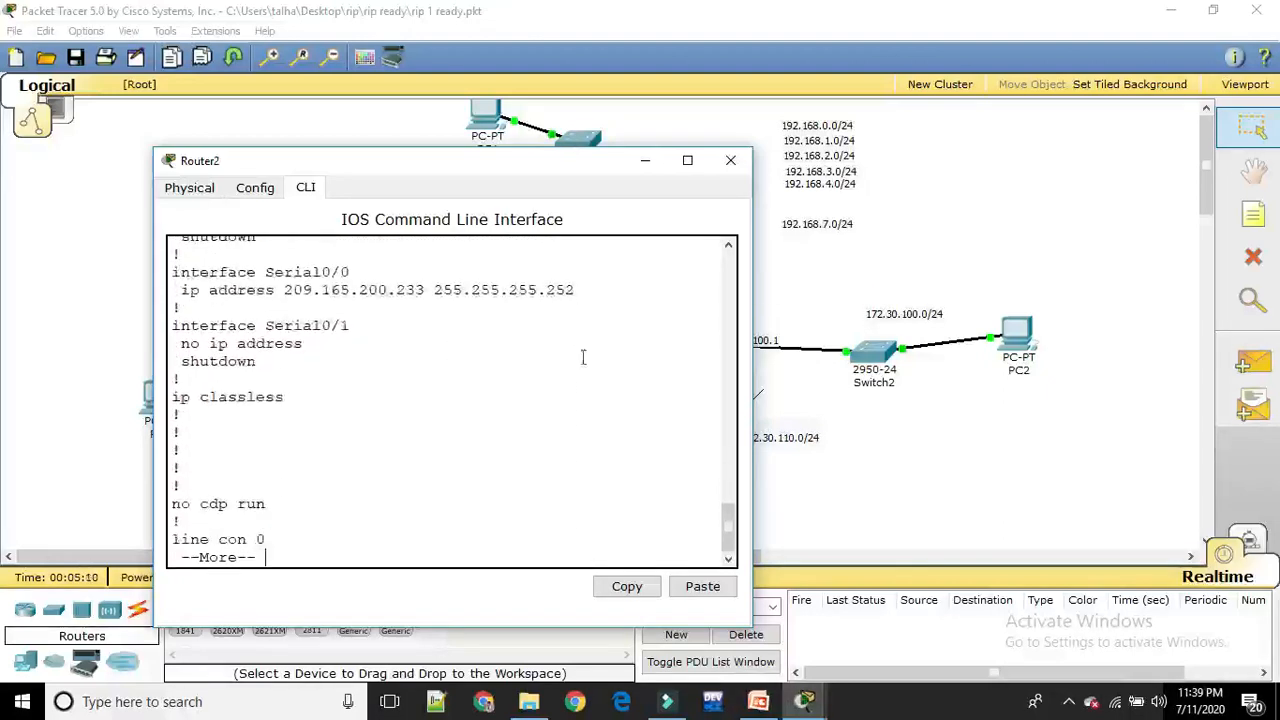
left_click(733, 161)
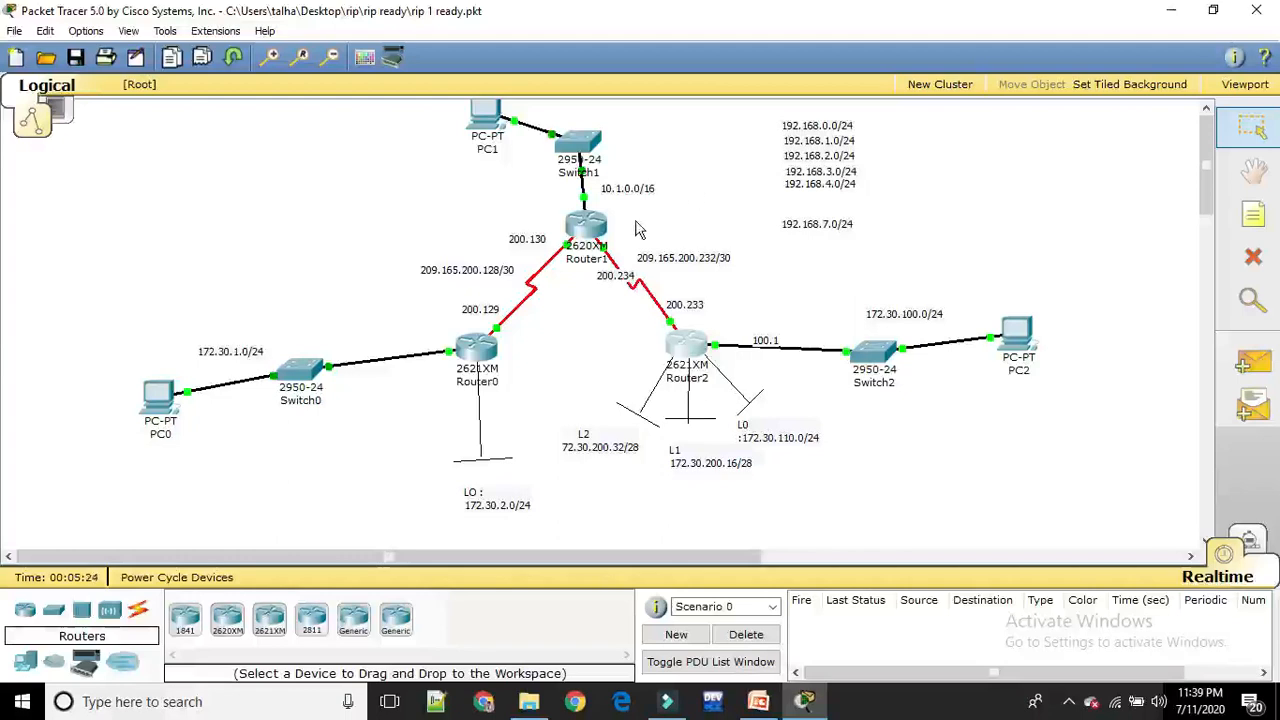
Reopen Router0's command line beside the topology and enter global configuration mode with conf t
left_click(476, 352)
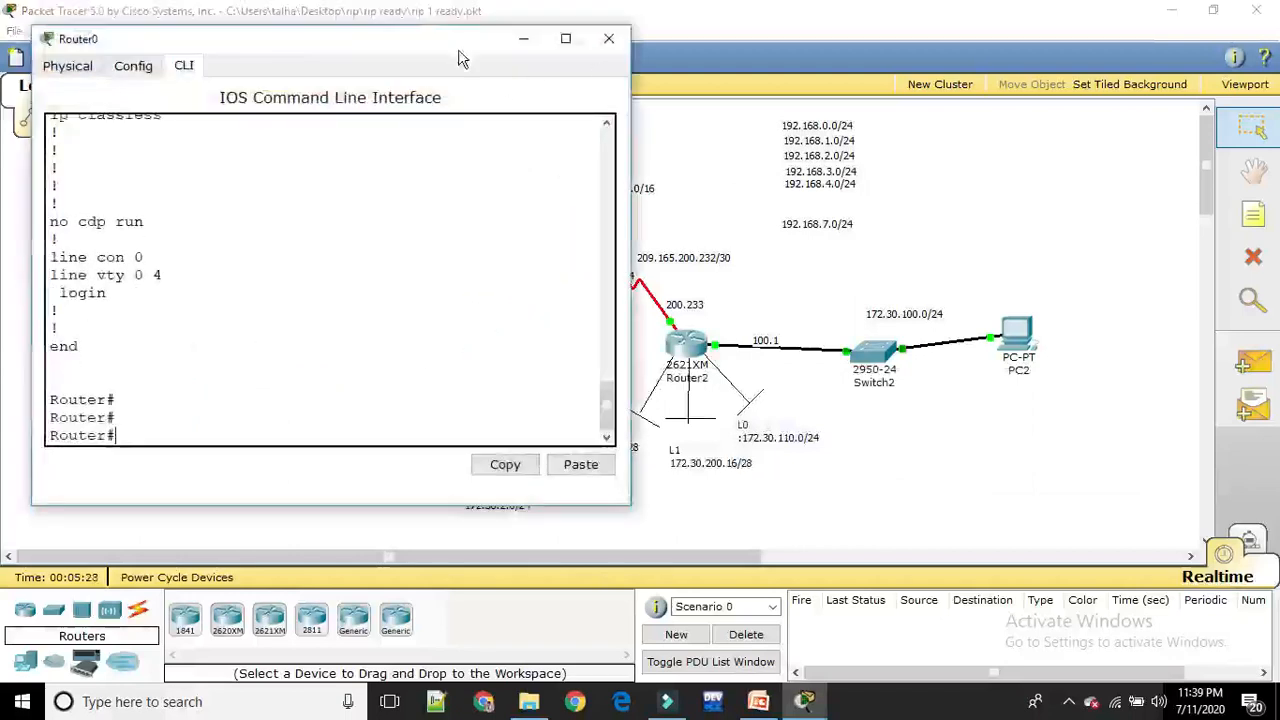
left_click_drag(457, 47, 1080, 78)
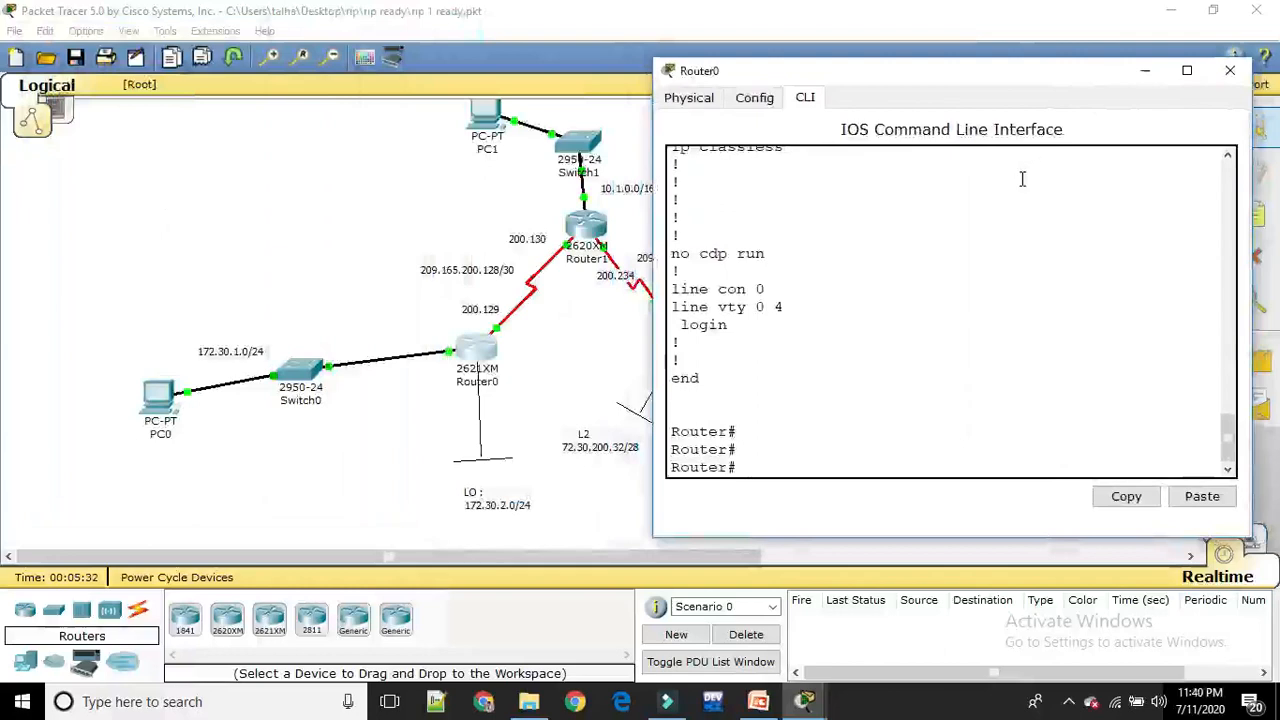
type("conf t")
key("Return")
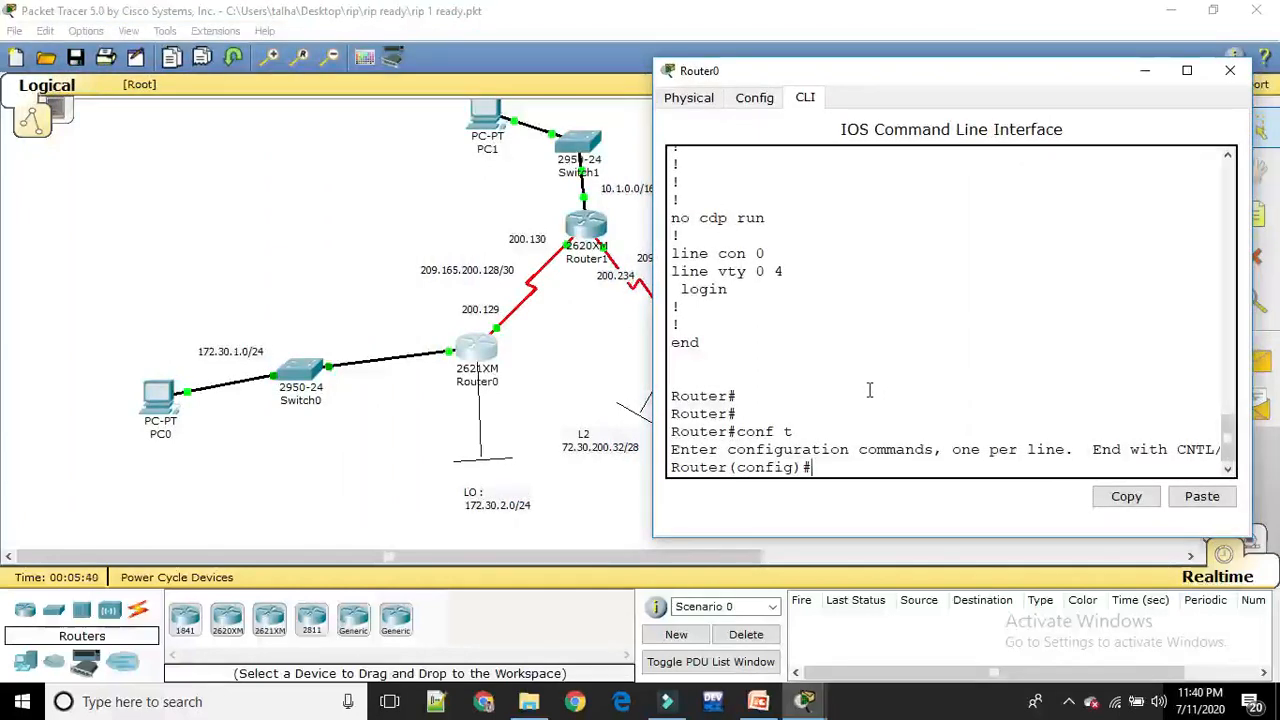
Start RIP routing configuration on Router0 with router rip
type("router rip")
key("Return")
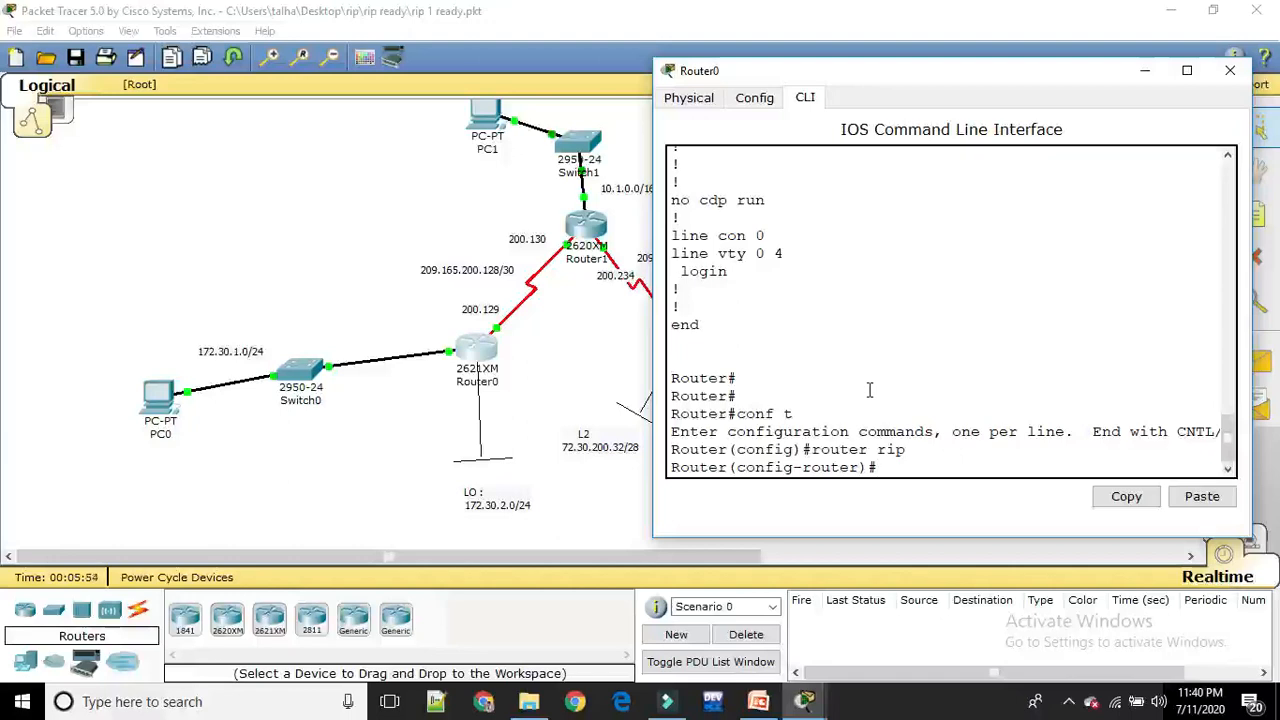
Add network 172.30.1.0 to Router0's RIP configuration
type("network")
key("Return")
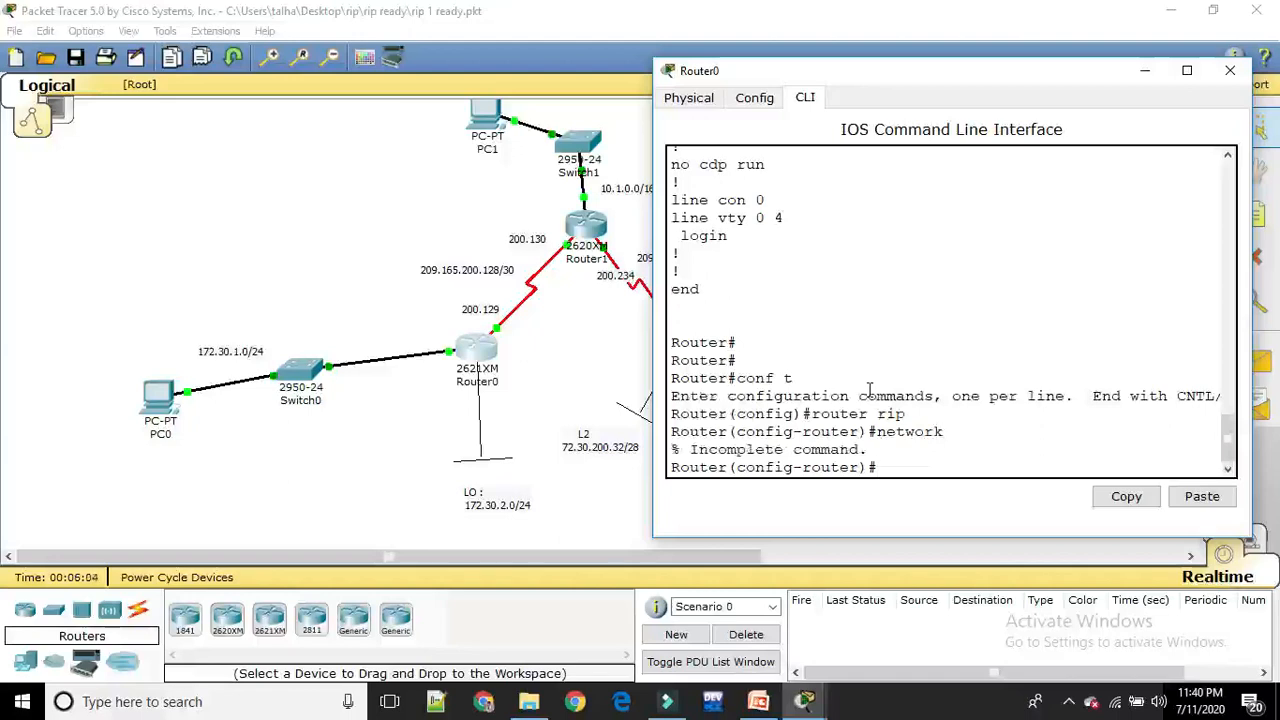
key("Up")
type("172.30")
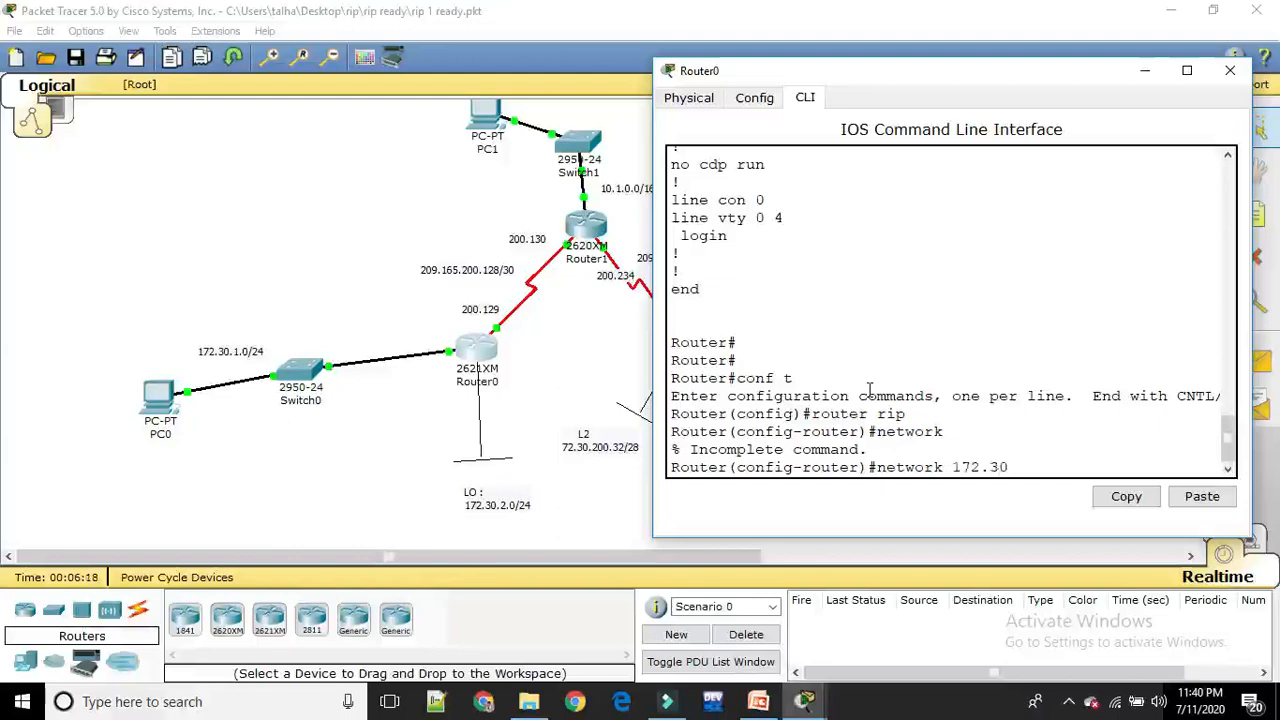
type(".1.0")
key("Return")
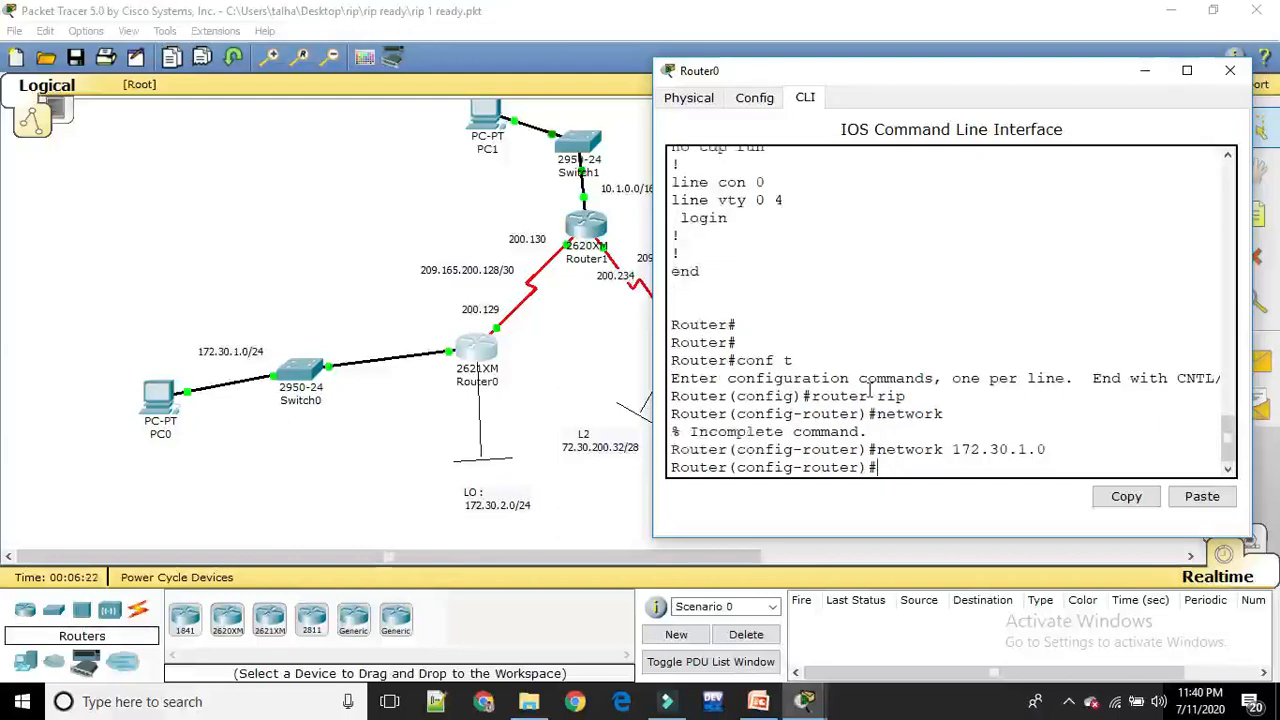
Try to enter 209.165.200.128 in Router0's RIP configuration without the network keyword
type("209.165")
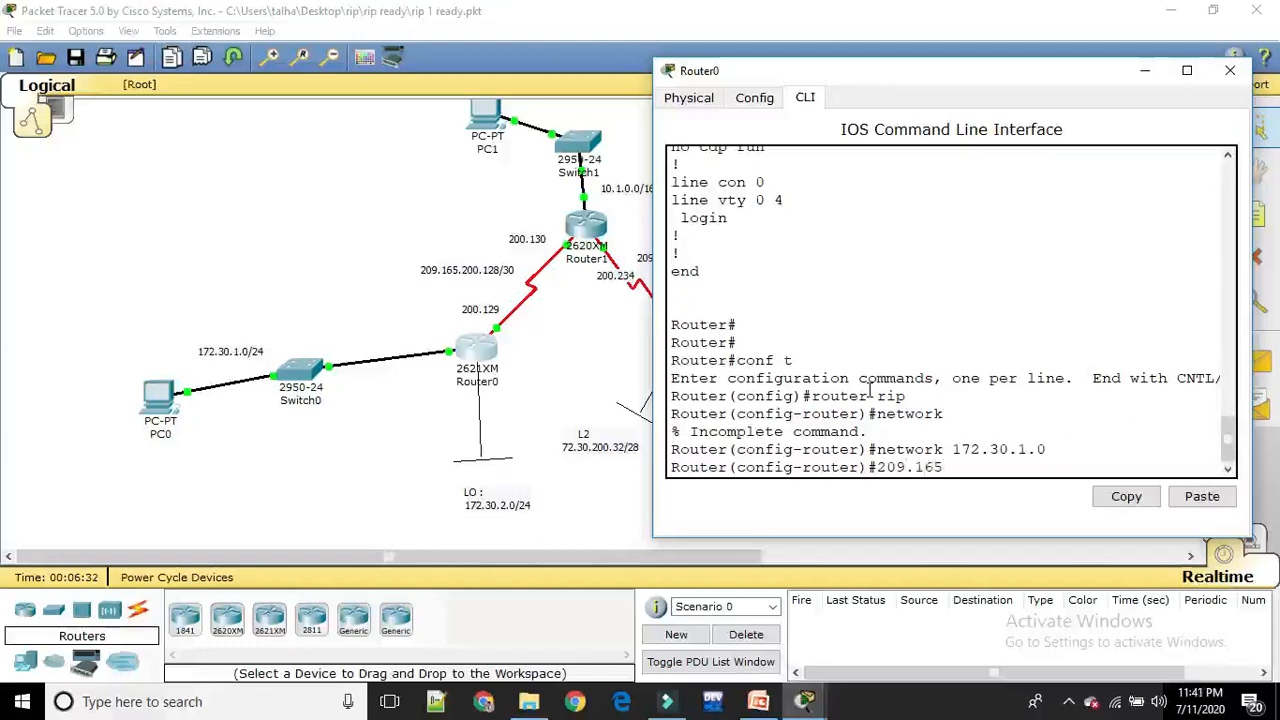
type("00.")
type("128")
key("Return")
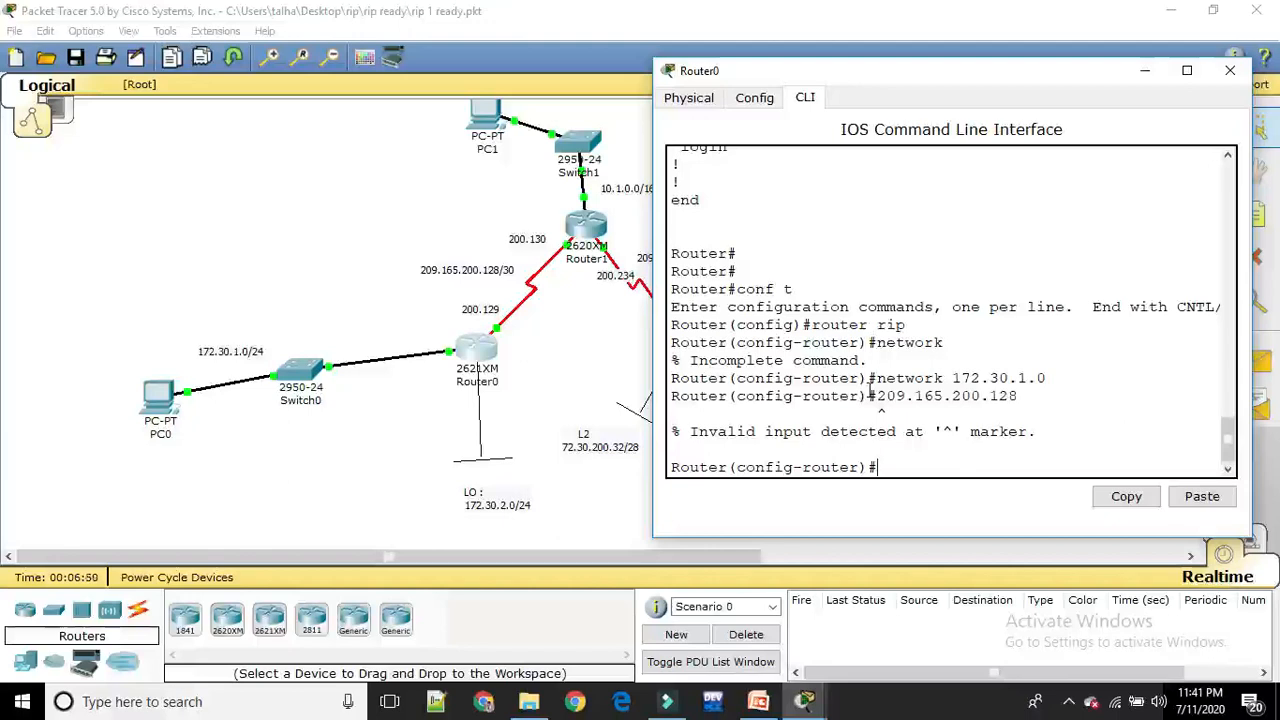
Add network 209.165.200.128 to Router0's RIP configuration and save the configuration with do wr
key("Up")
key("Left")
key("Left")
key("Left")
key("Left")
key("Left")
key("Left")
key("Left")
key("Left")
key("Left")
key("Left")
key("Left")
key("Left")
key("Left")
key("Left")
key("Left")
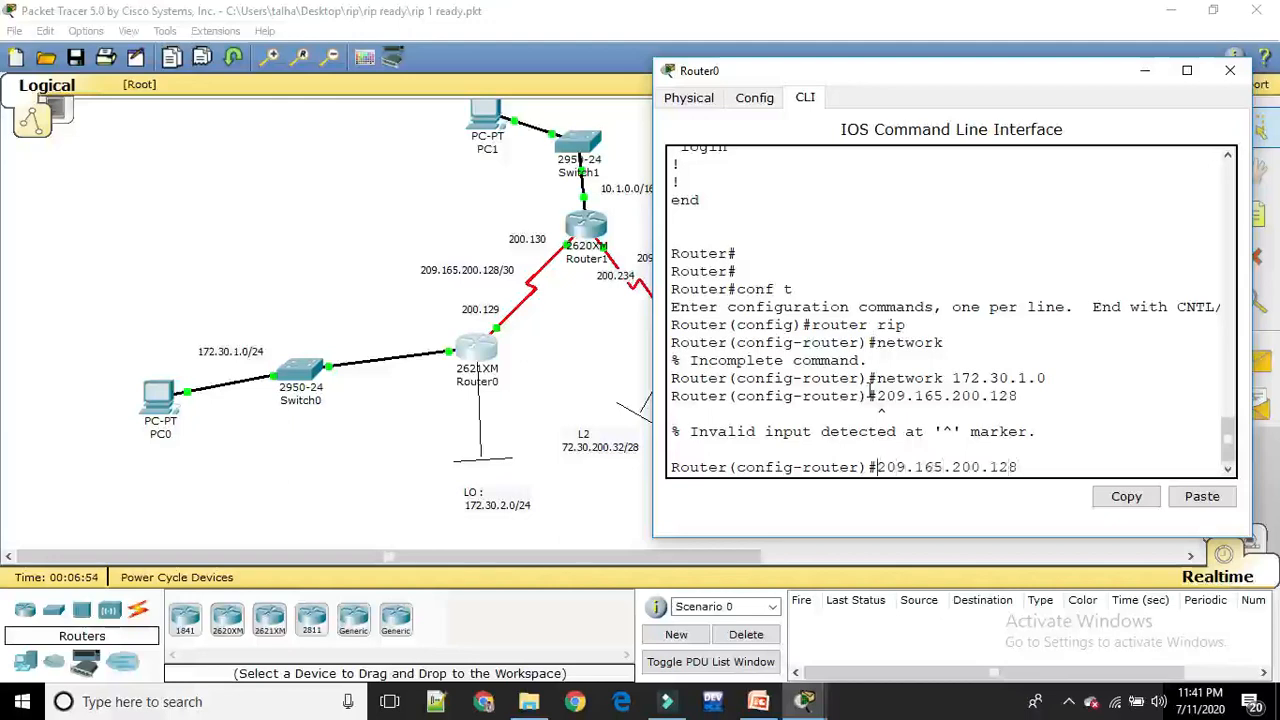
type("netw")
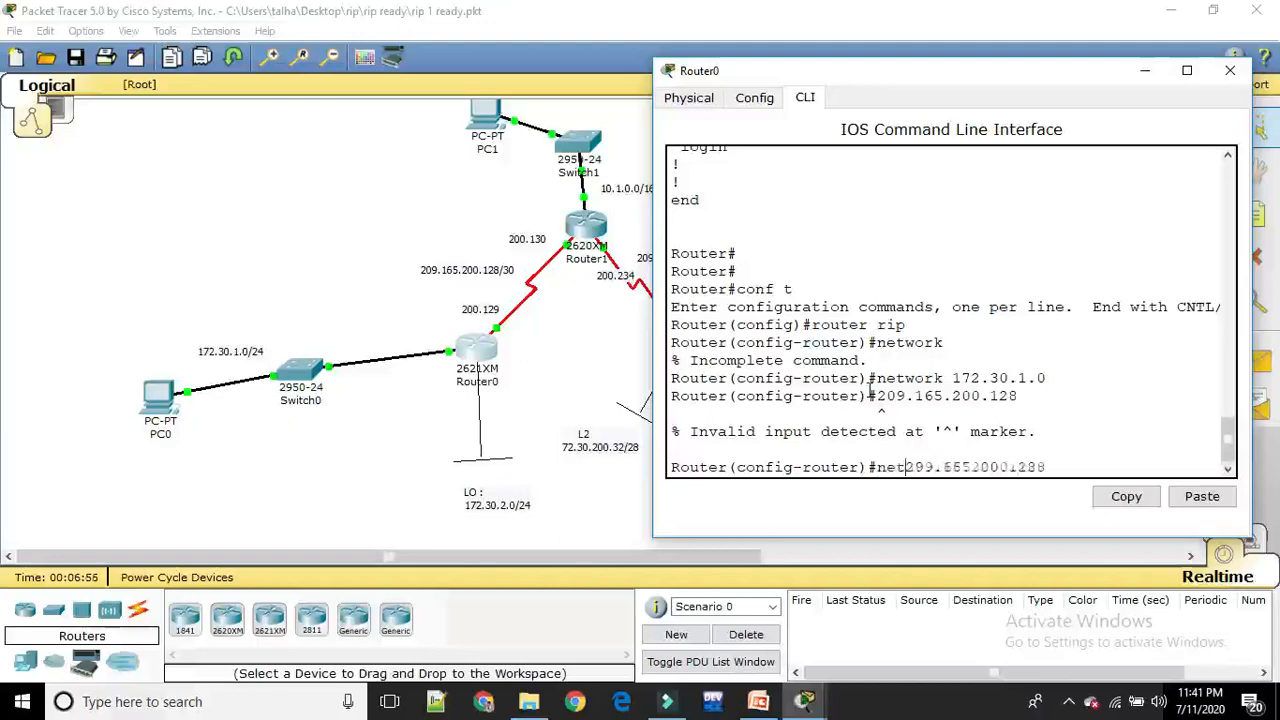
type("ork")
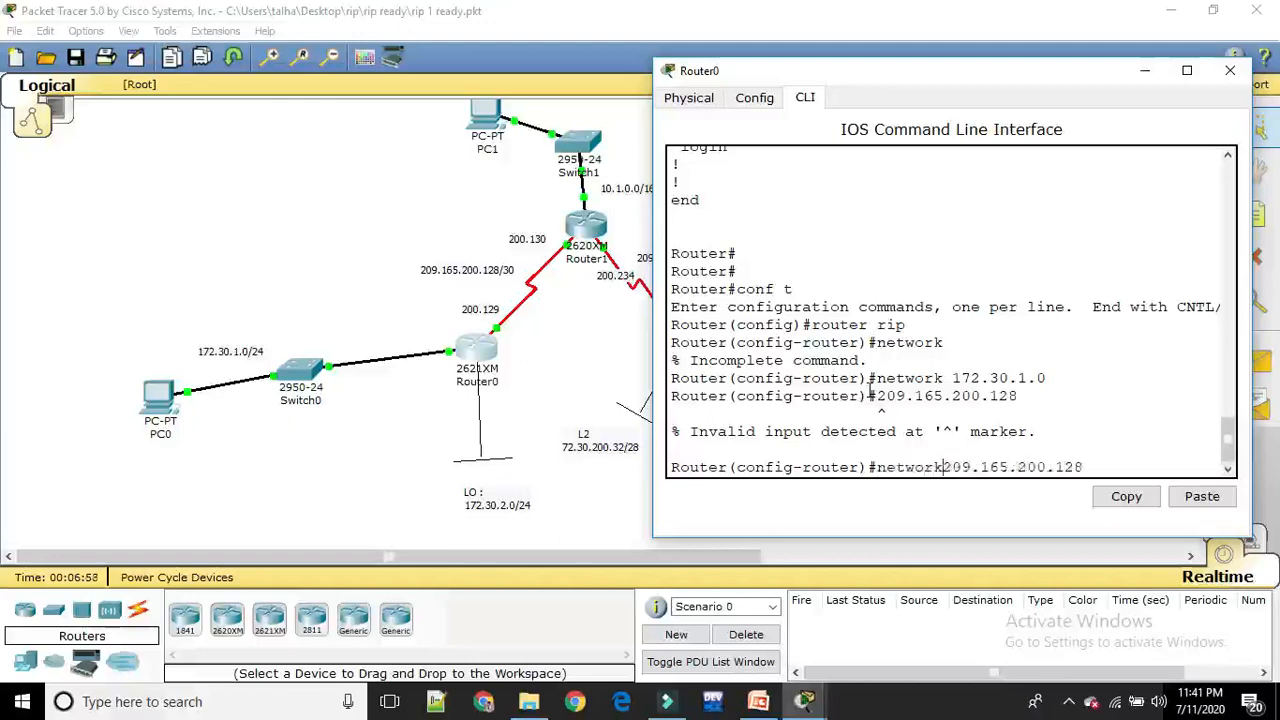
key("Return")
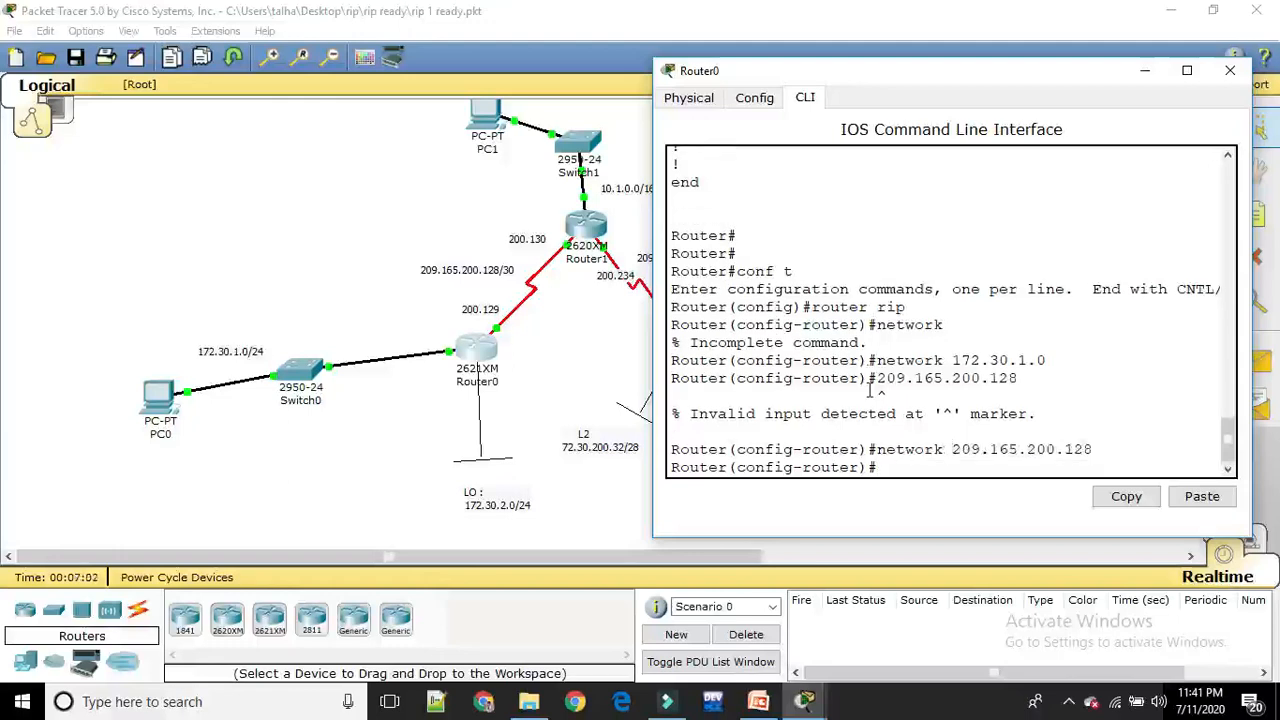
type("do wr")
key("Return")
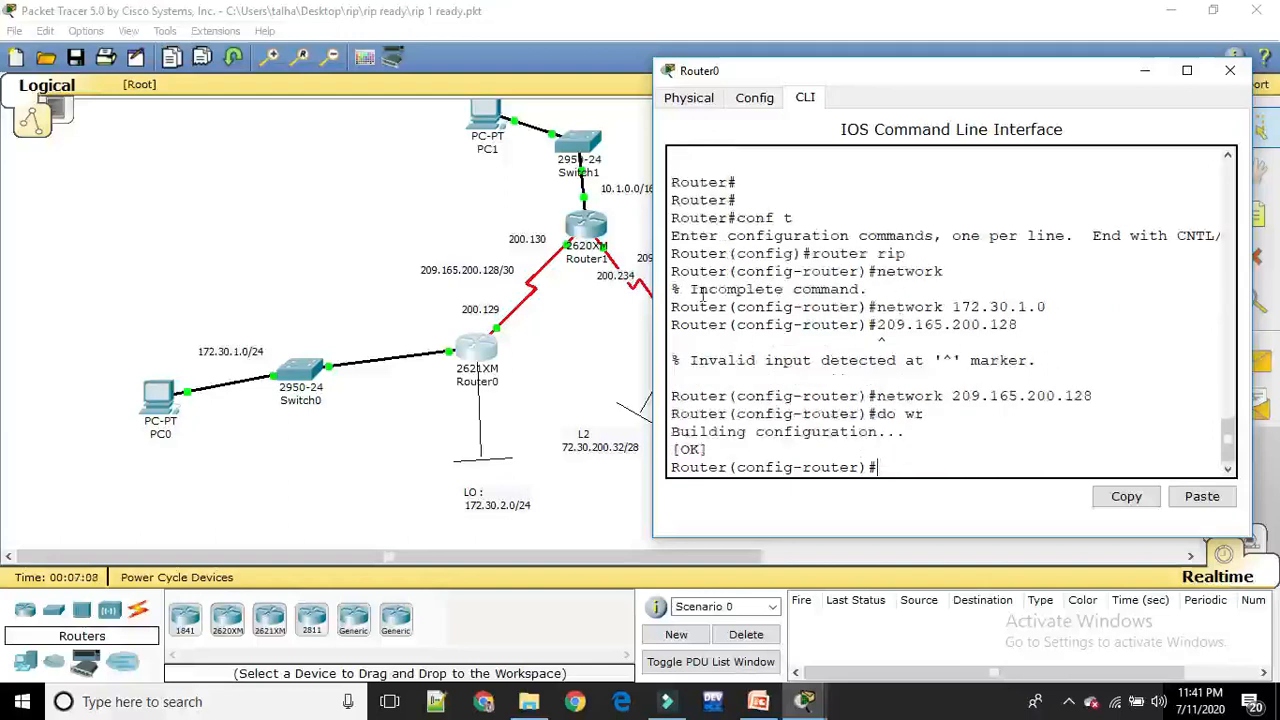
Open Router1's command line beside the topology and enter global configuration mode with conf t
left_click(592, 228)
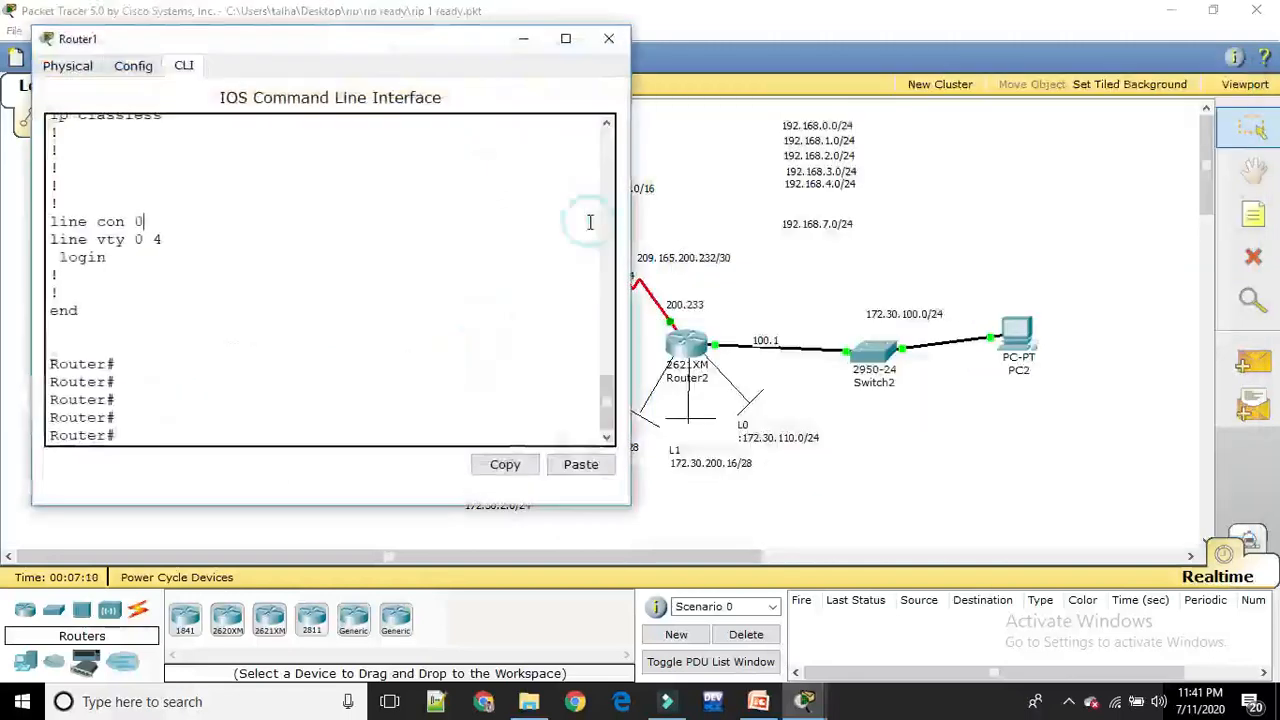
left_click_drag(431, 50, 1144, 197)
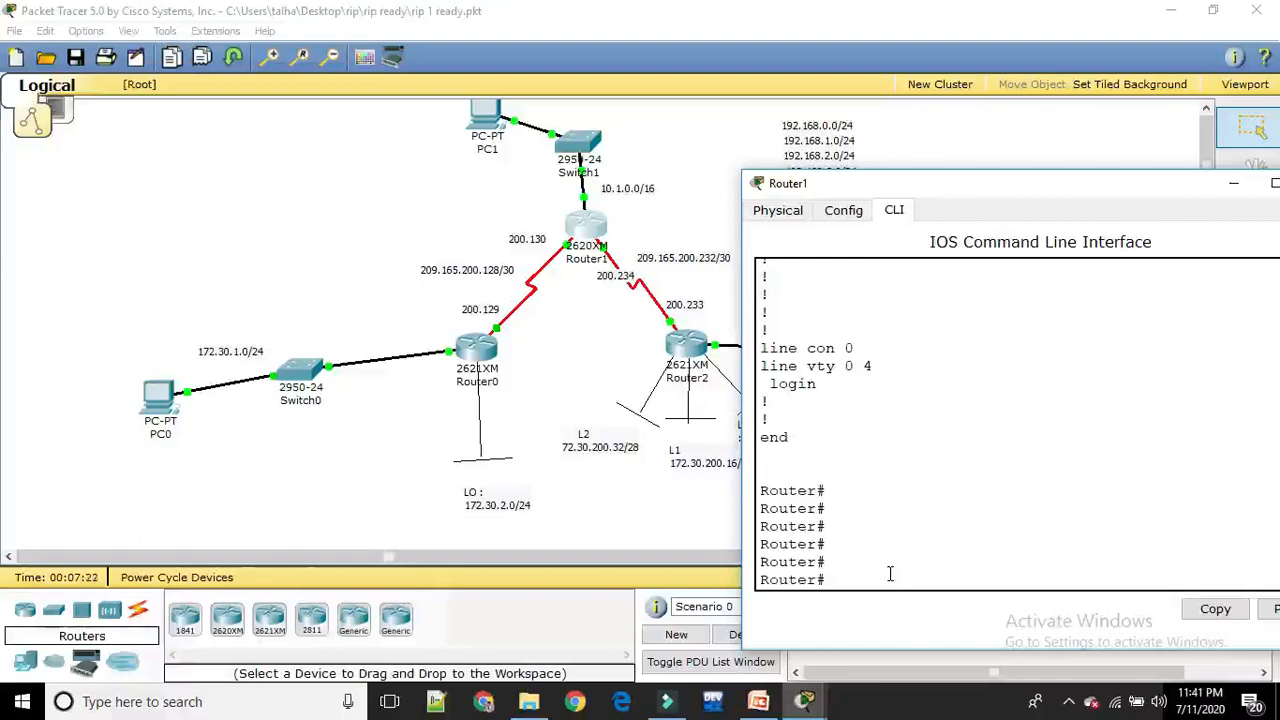
type("conf t")
key("Return")
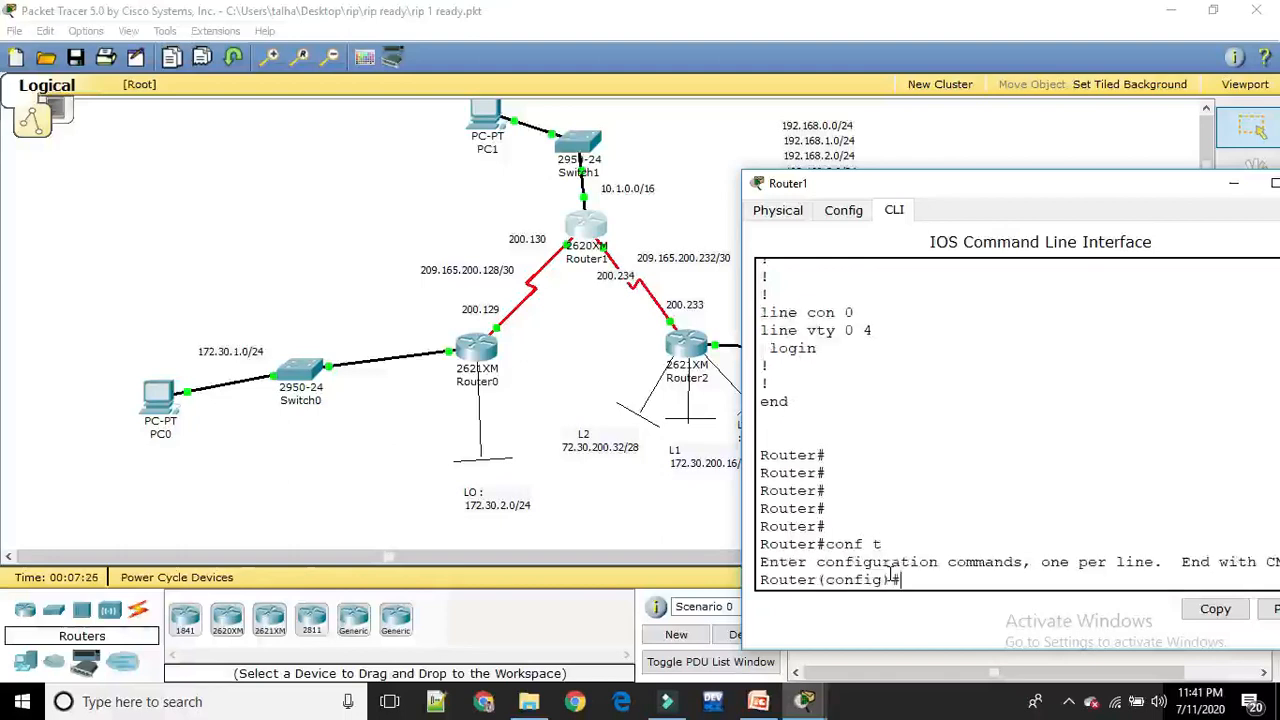
Start RIP routing on Router1 with router rip and add network 10.1.0.0
type("router rip")
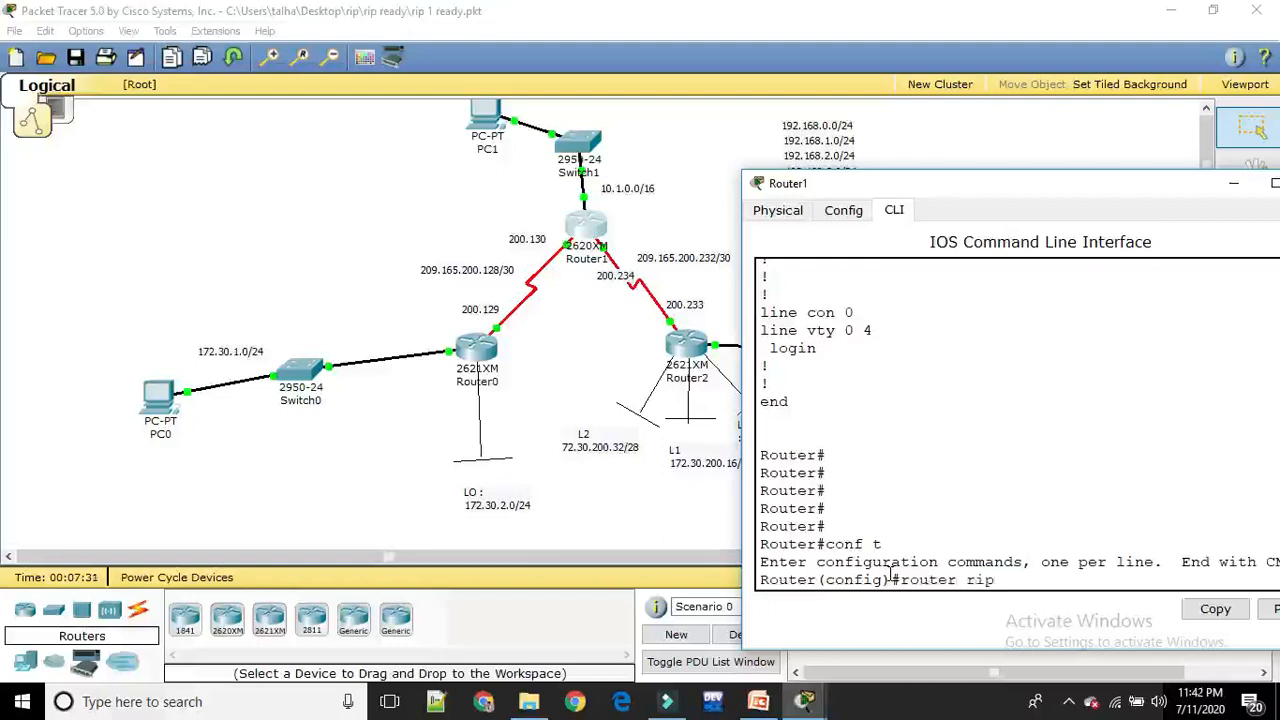
key("Return")
type("network")
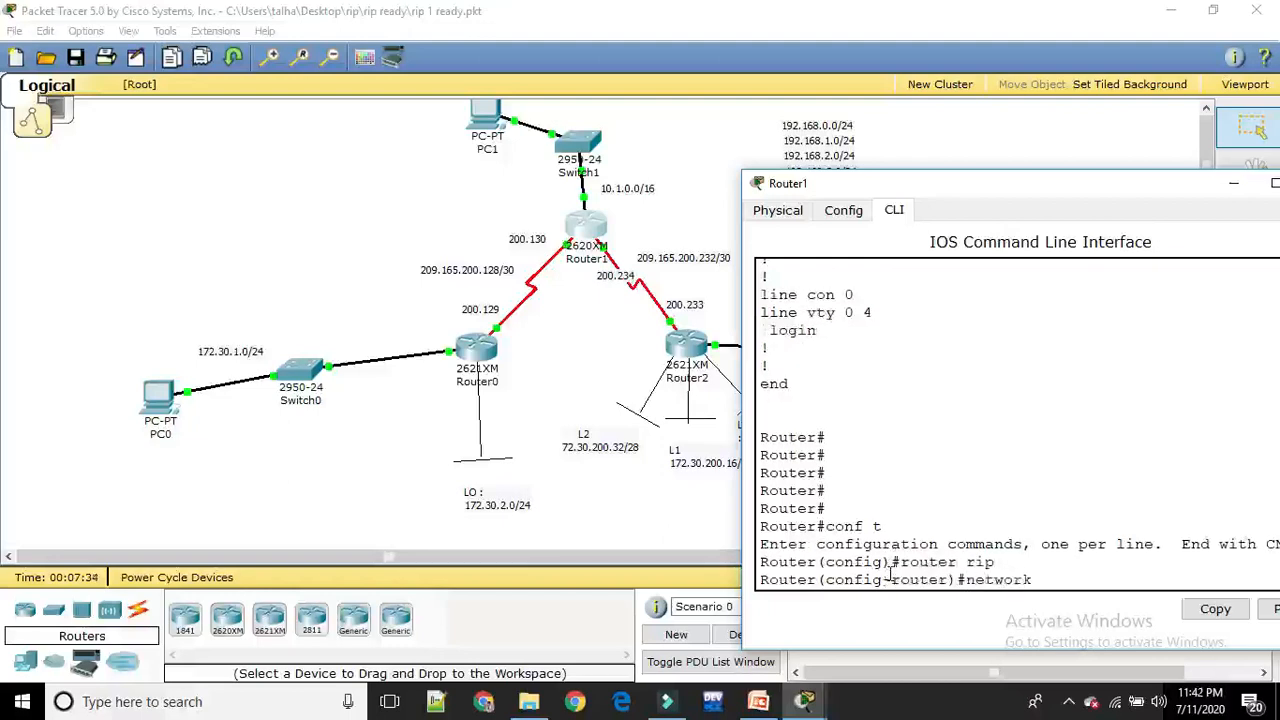
type(" 10.1.0.0")
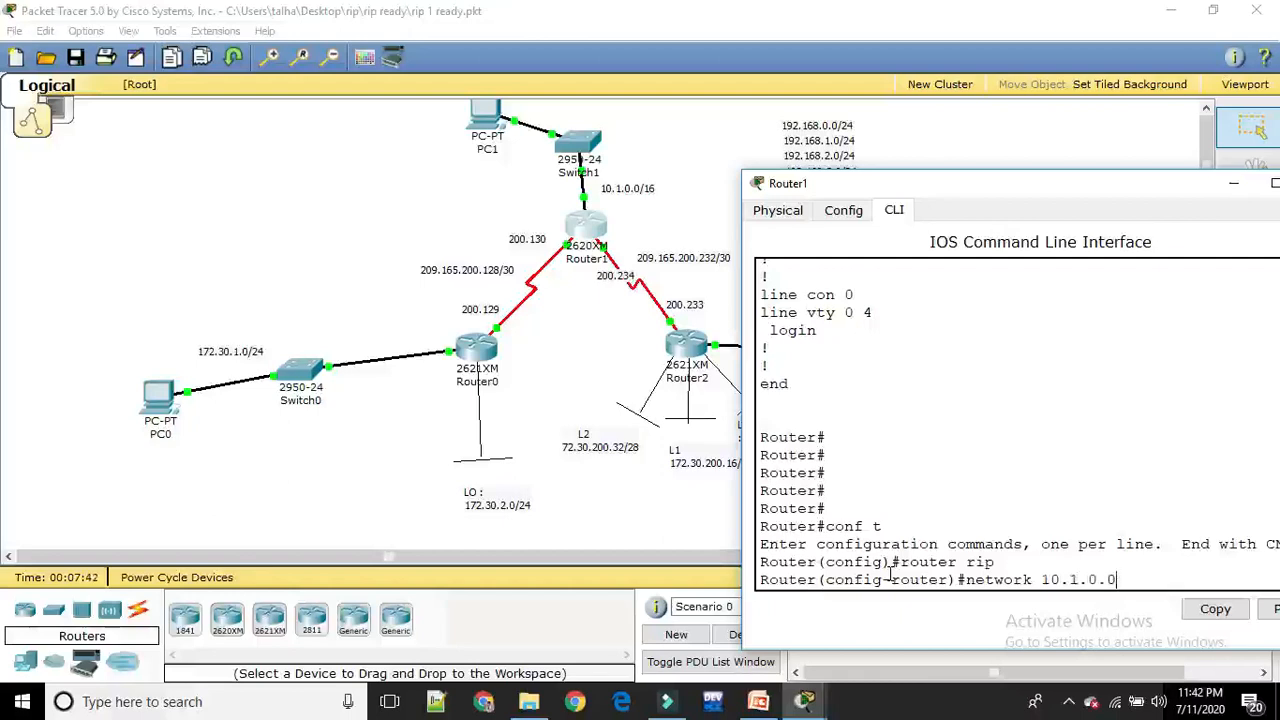
key("Return")
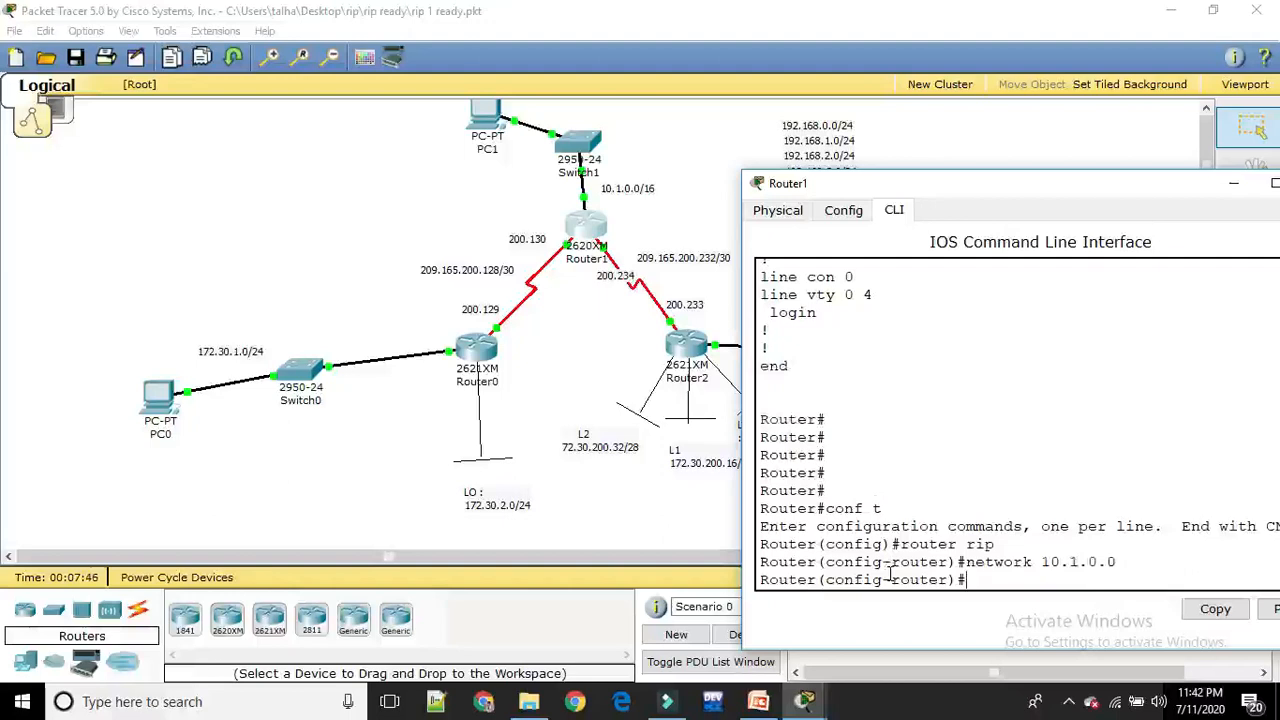
Add network 209.165.200.128 to Router1's RIP configuration
type("network ")
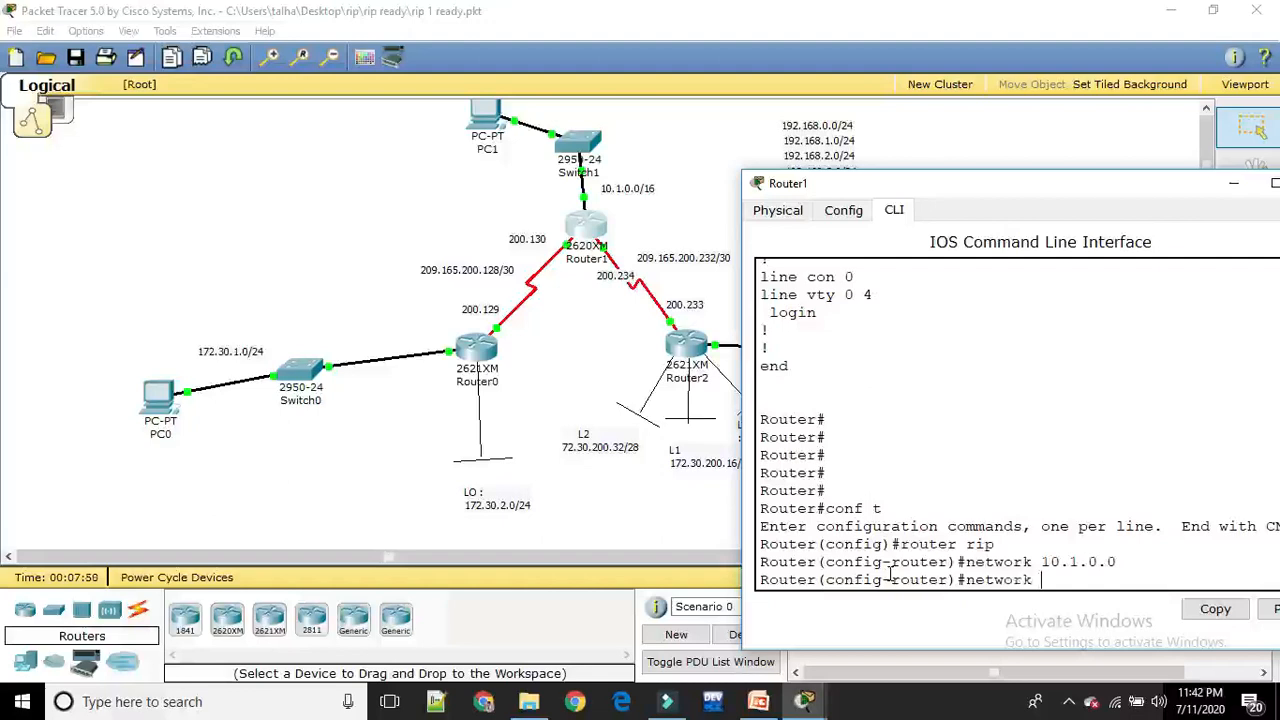
type("209.165.200")
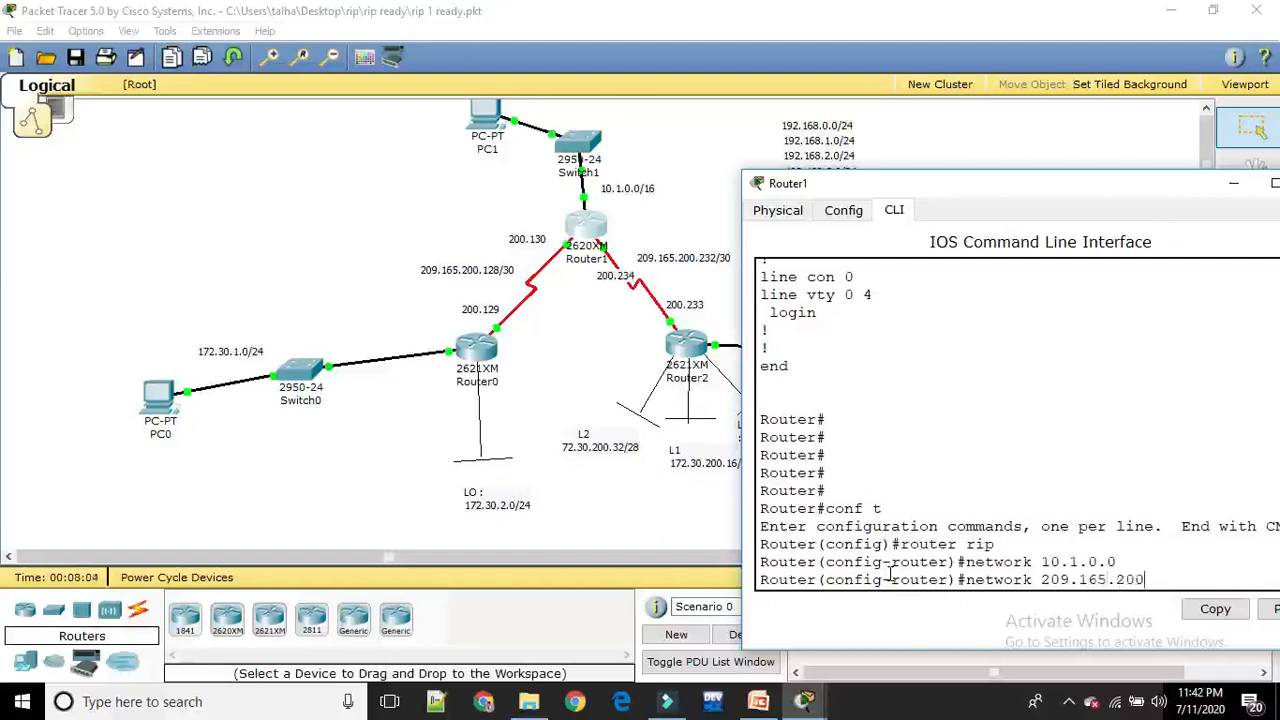
type(".128")
key("Return")
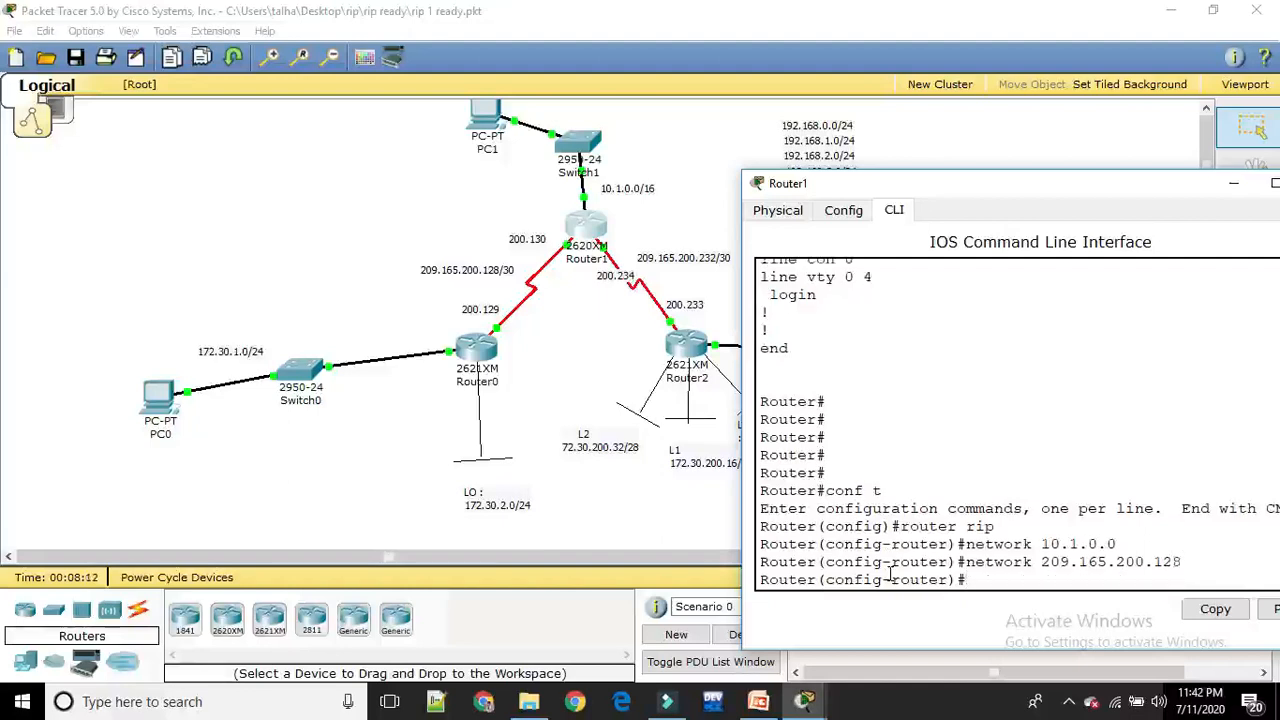
Add network 209.165.200.232 to Router1's RIP configuration and save the configuration with do wr
key("Up")
key("BackSpace")
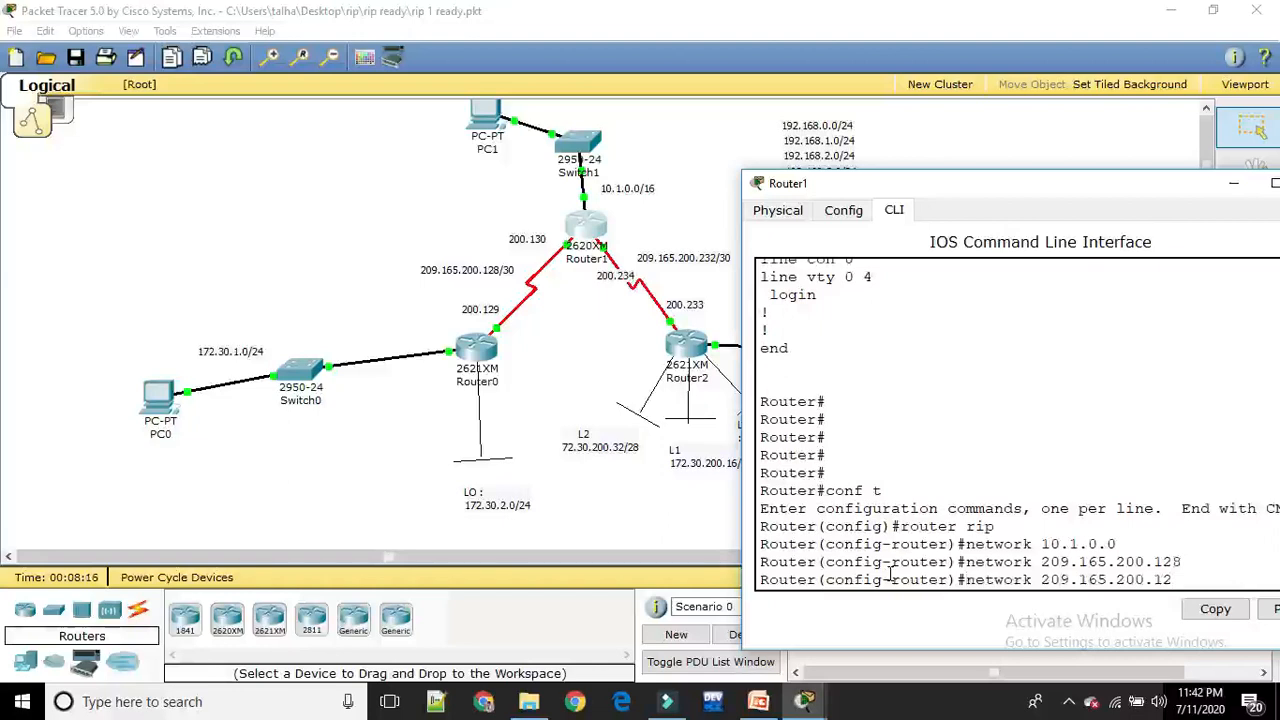
key("BackSpace")
key("BackSpace")
type("232")
key("Return")
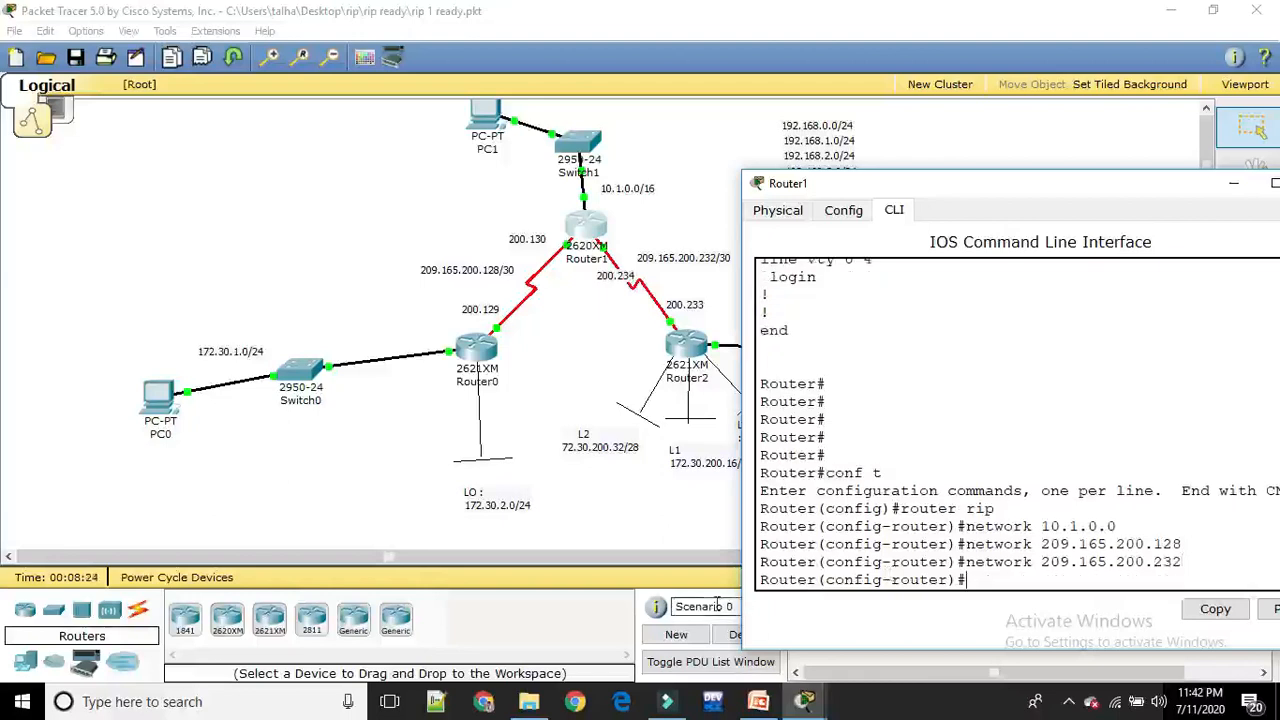
type("do wr")
key("Return")
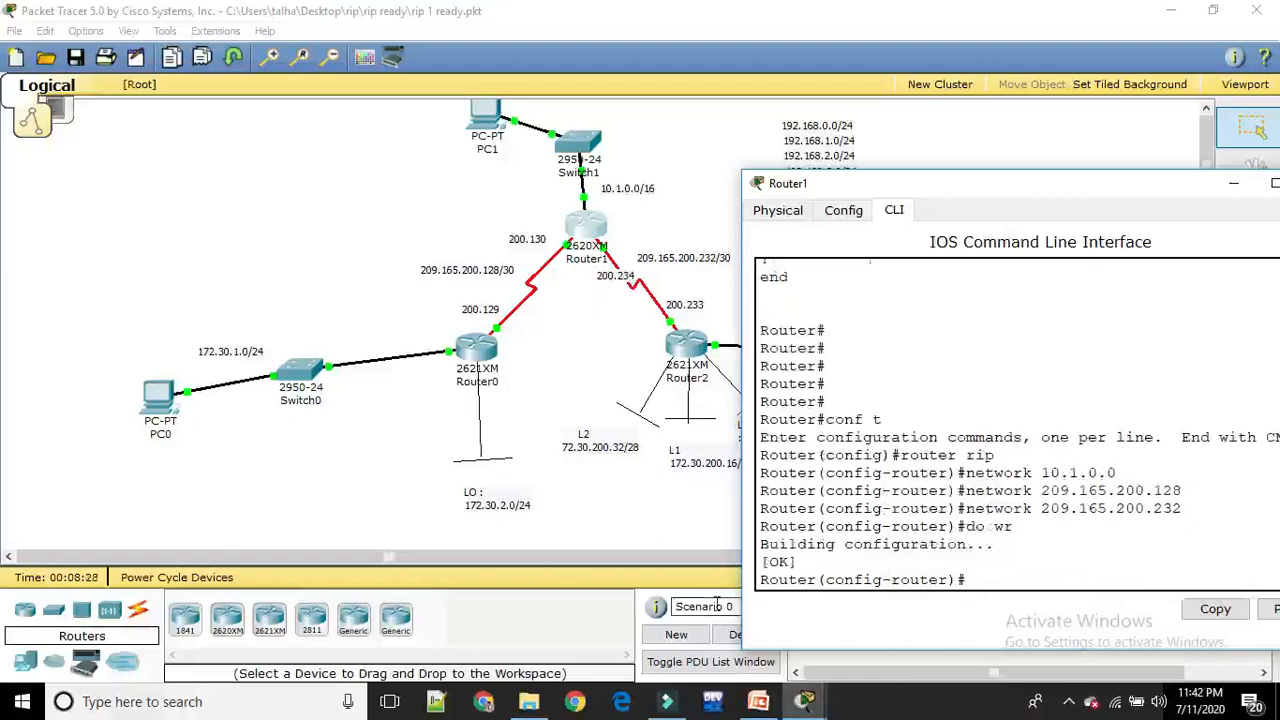
Open Router2's command line and advance through the remaining configuration listing to the Router# prompt
left_click(355, 440)
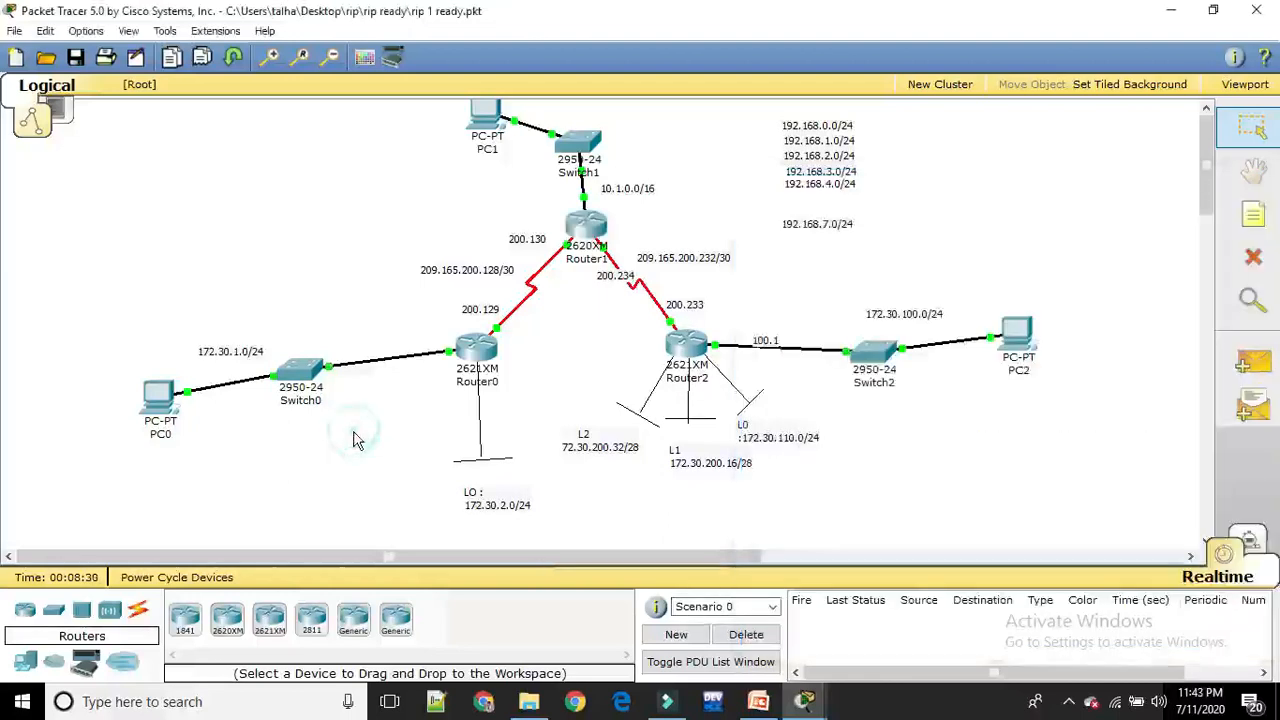
left_click(680, 345)
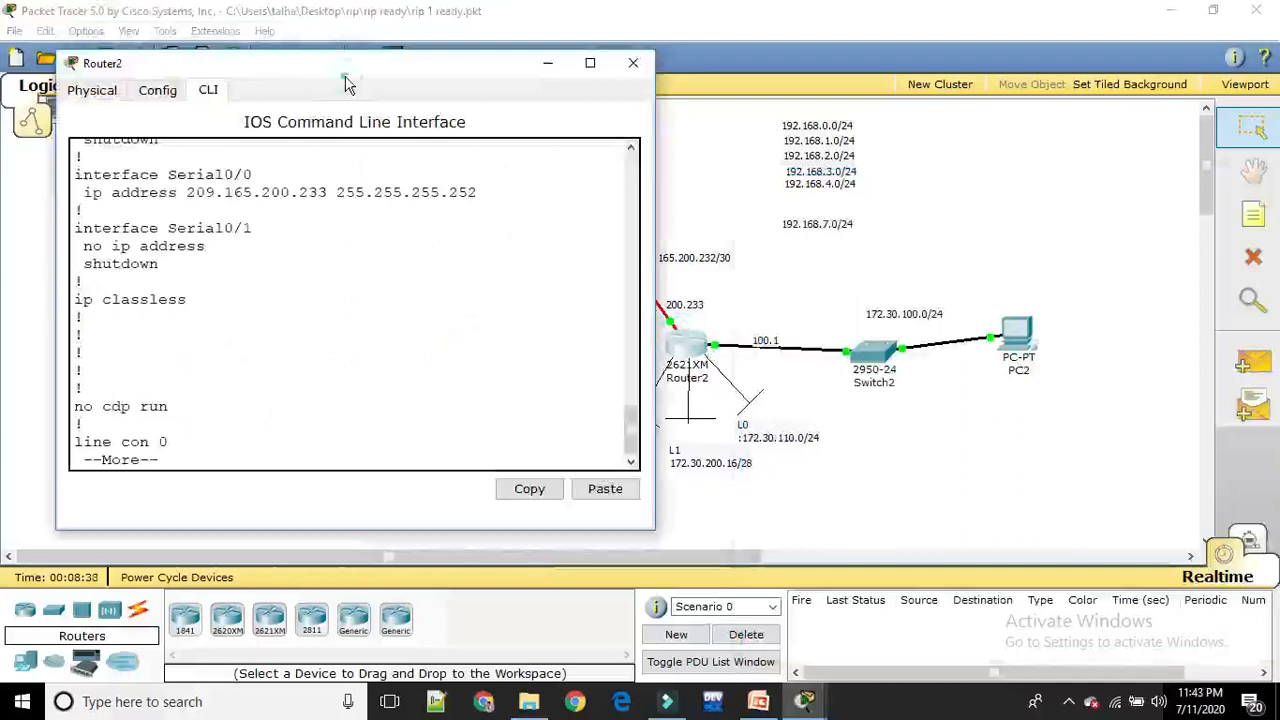
left_click_drag(345, 85, 320, 71)
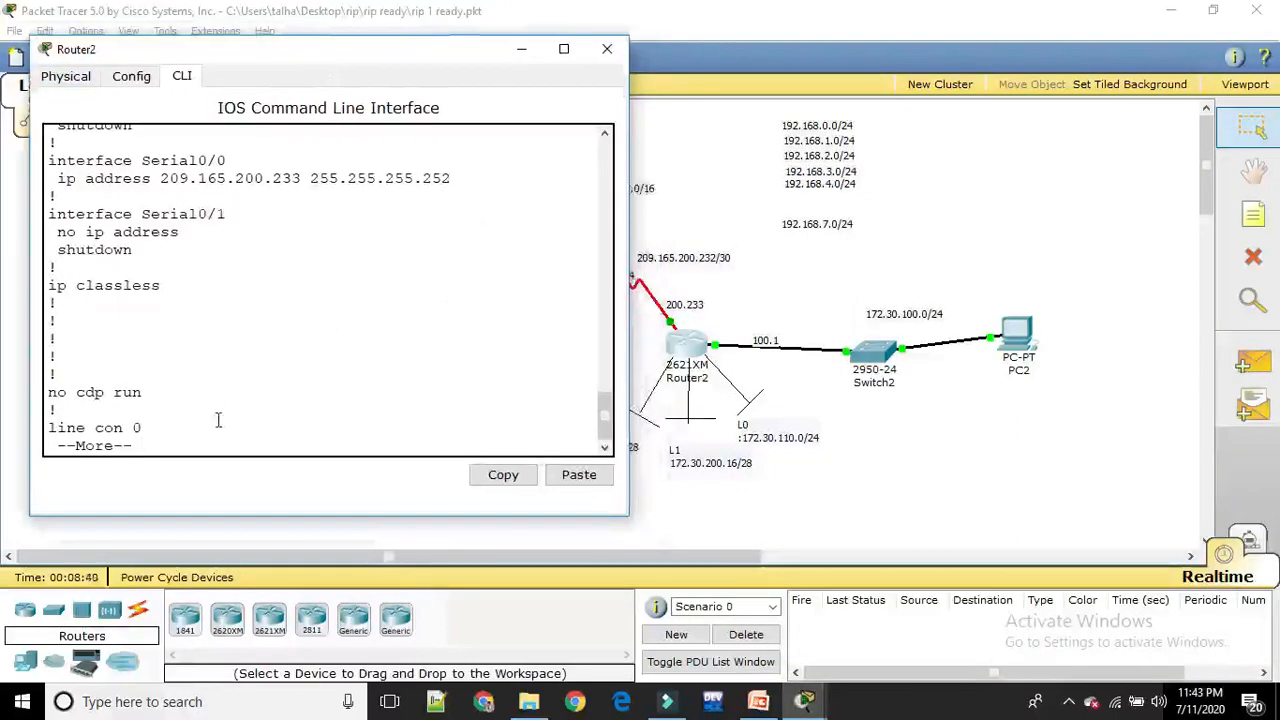
key("Return")
key("Return")
key("Return")
key("Return")
key("Return")
key("Return")
key("Return")
key("Return")
key("Return")
key("Return")
Enter global configuration mode on Router2 with conf t and start RIP routing with router rip
key("Return")
key("Return")
key("Return")
key("Return")
key("Return")
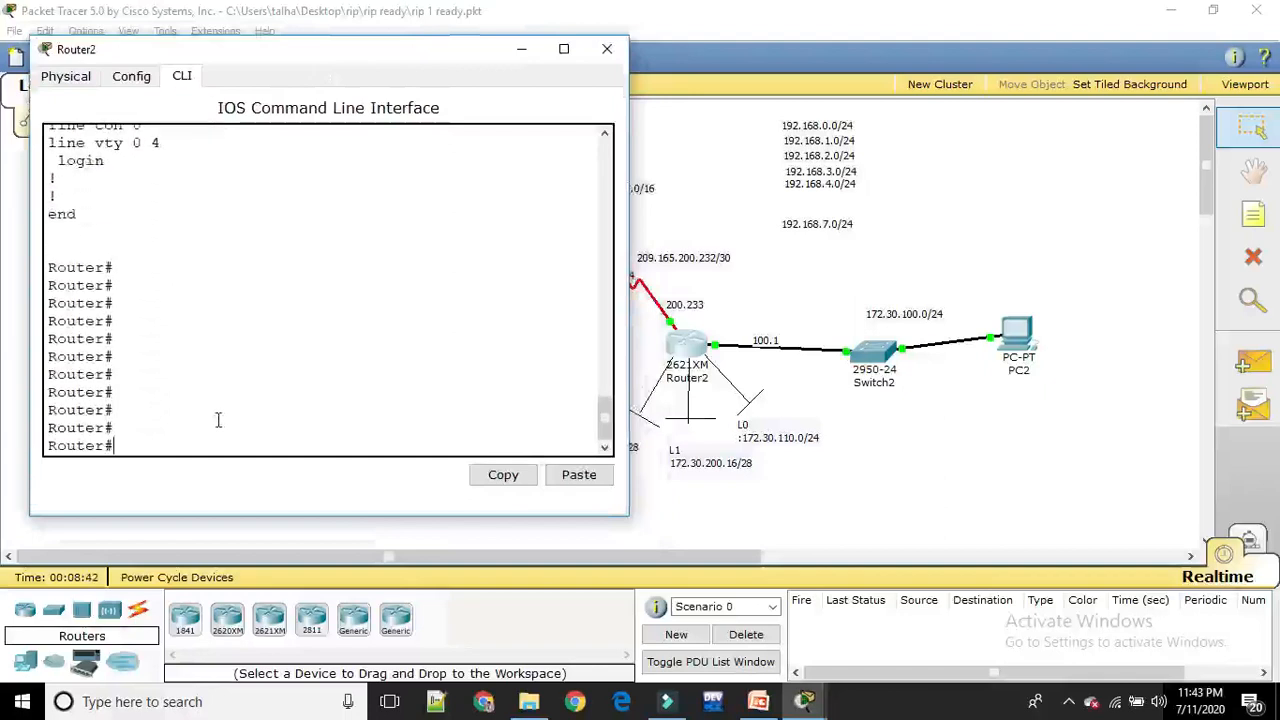
type("conf t")
key("Return")
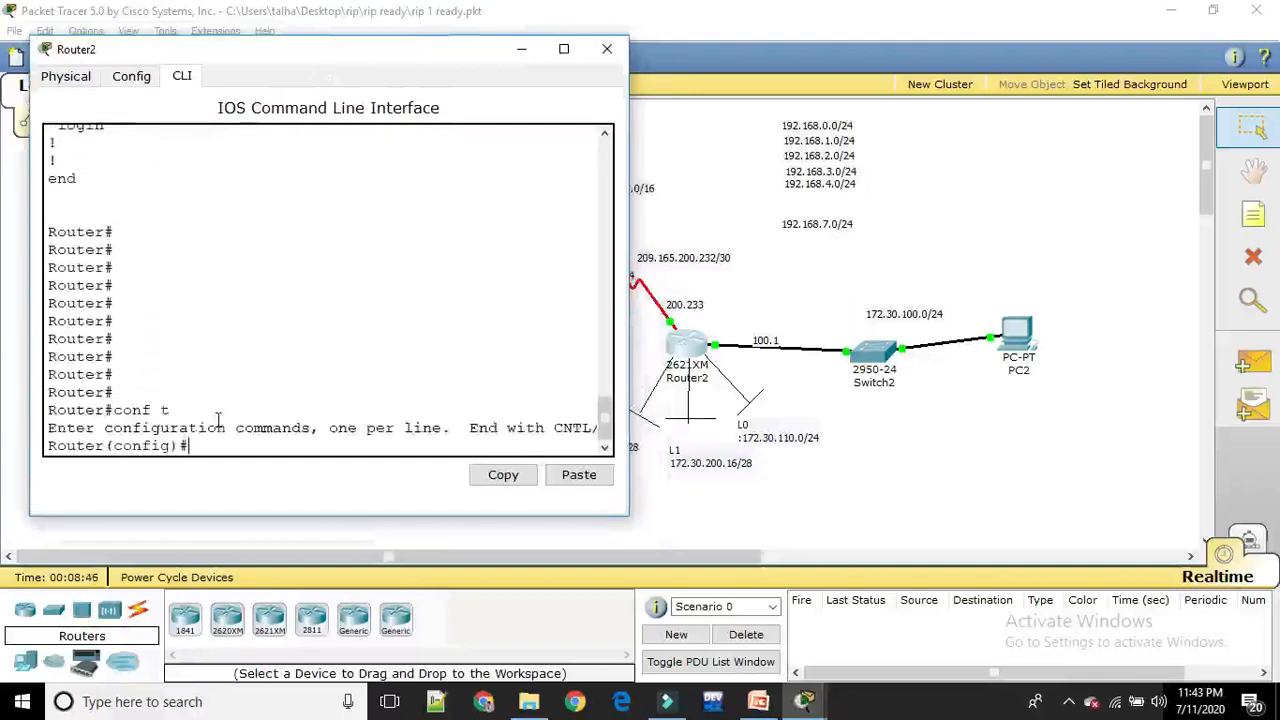
type("router rip")
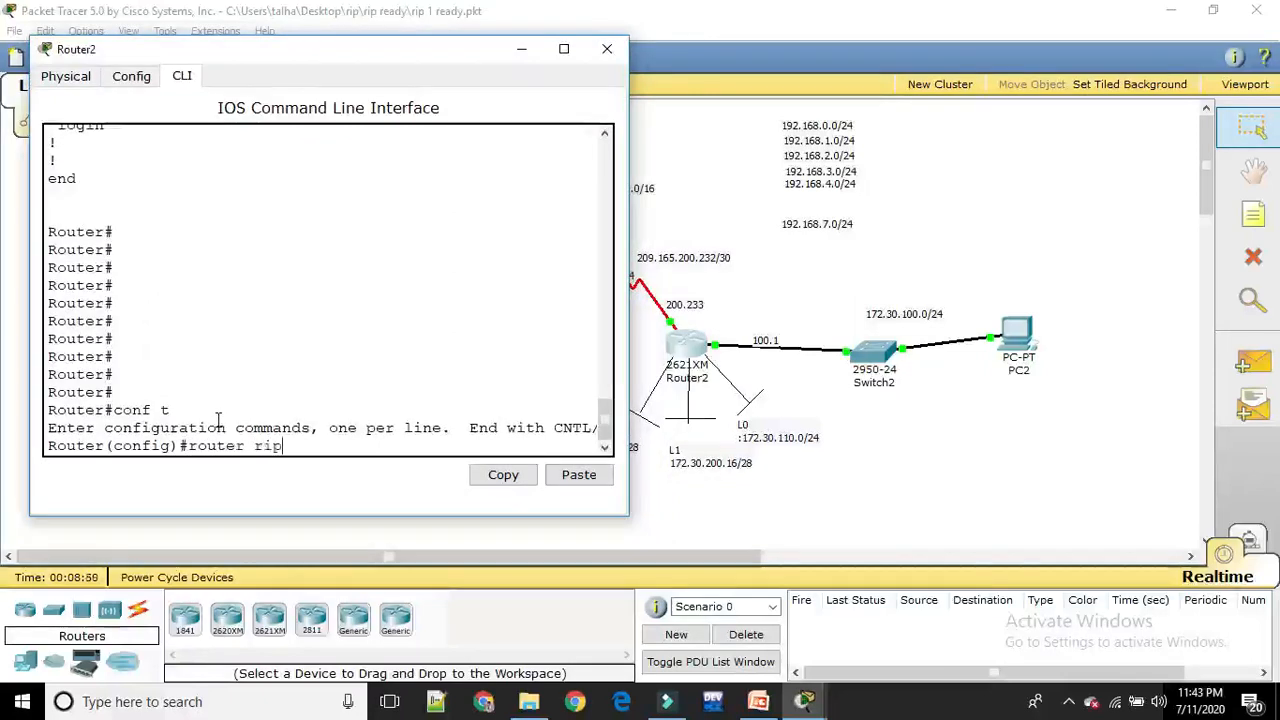
key("Return")
Add network 209.165.200.232 to Router2's RIP configuration
type("network")
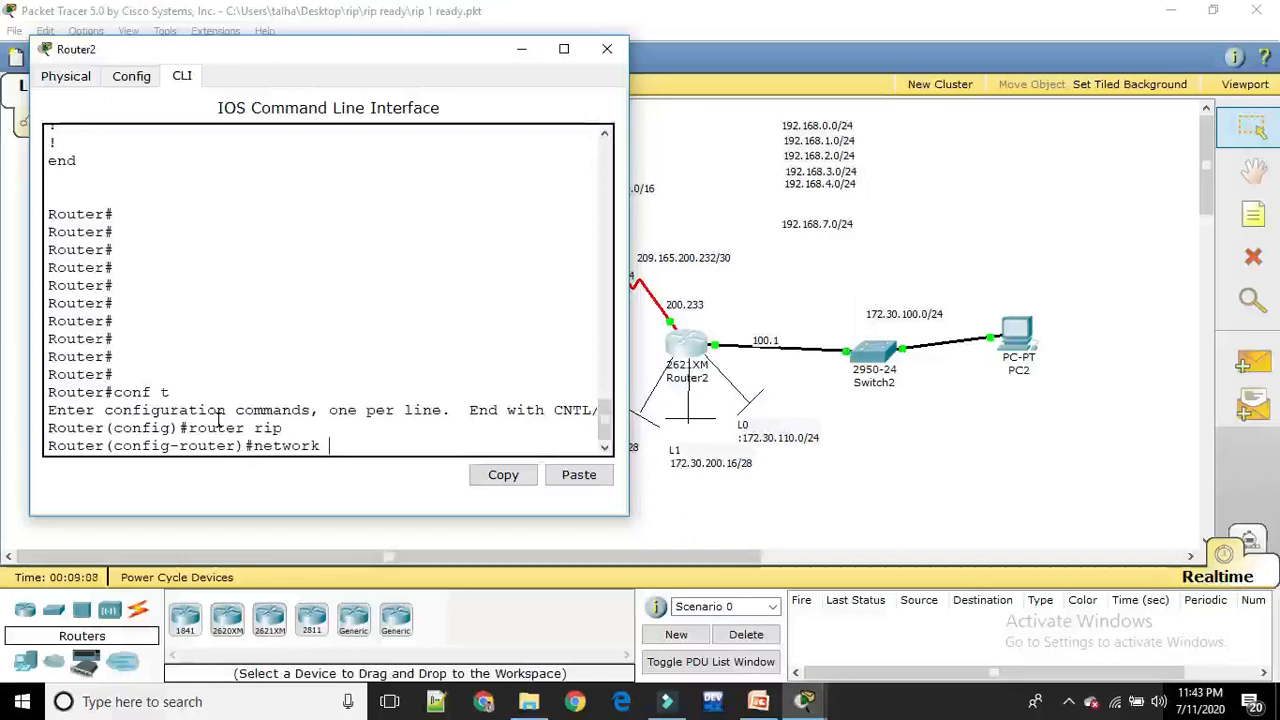
type("209.165.200.232")
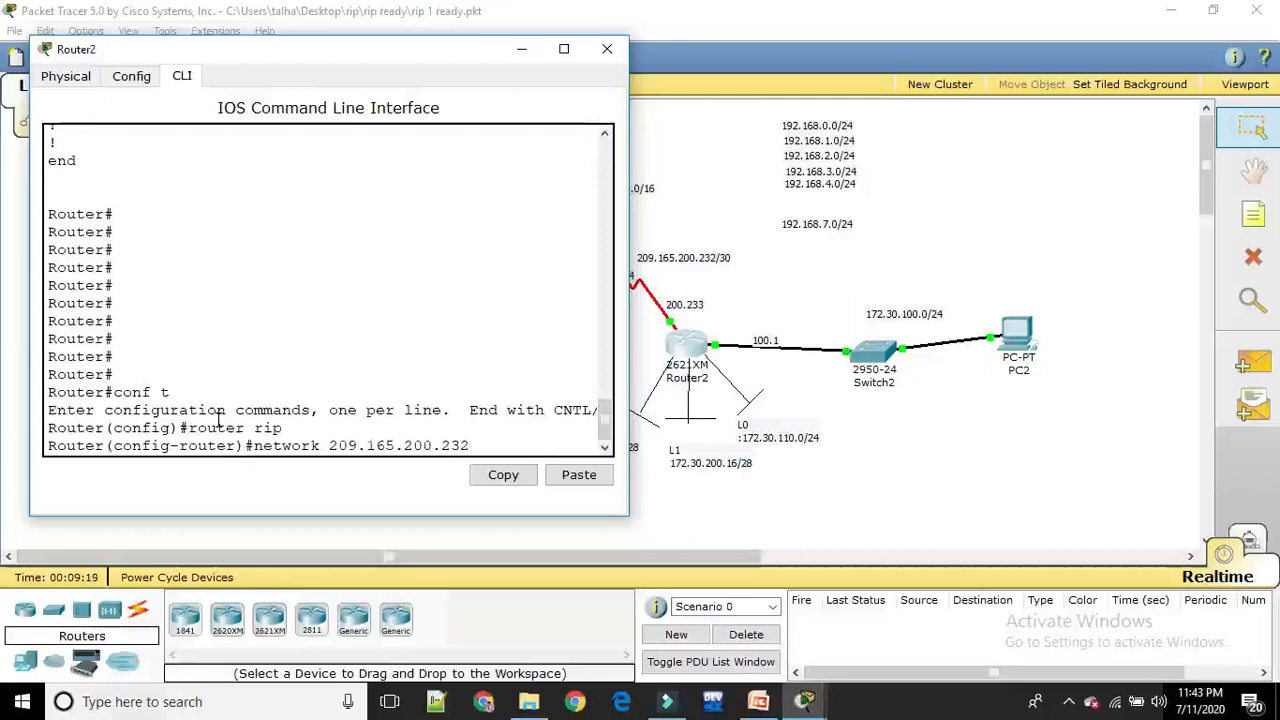
key("Return")
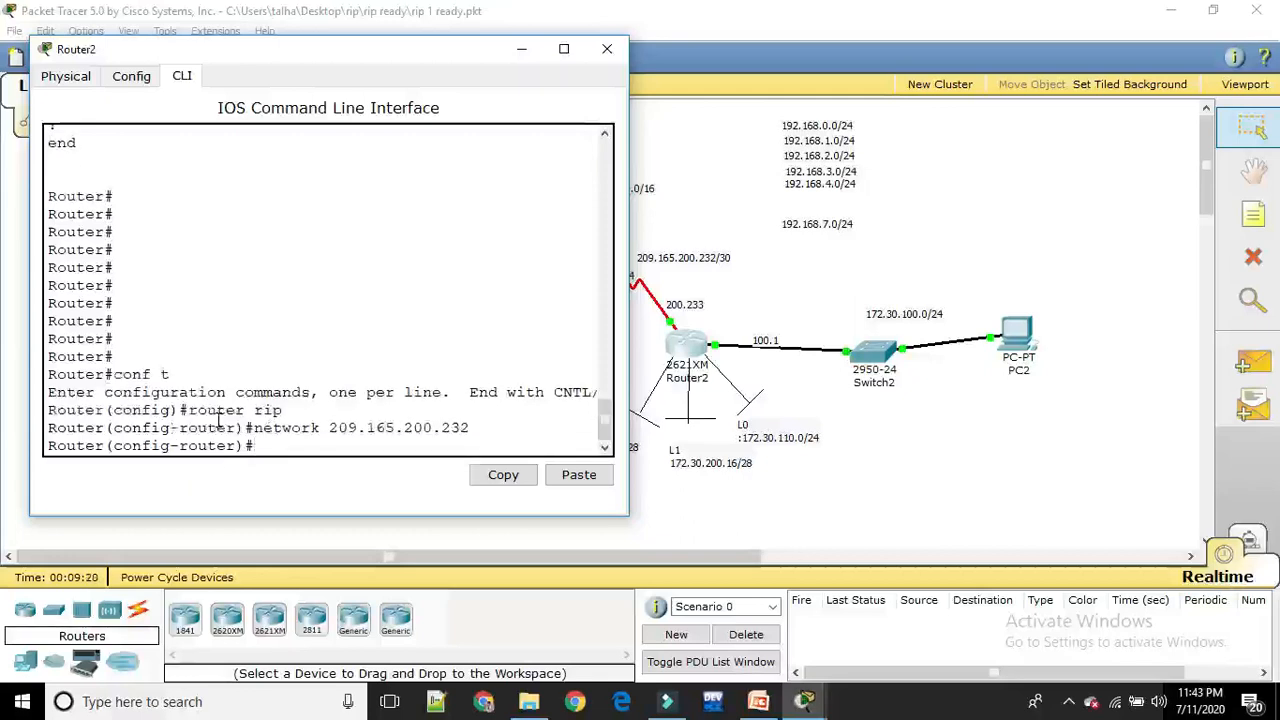
Add network 172.30.100.0 to Router2's RIP configuration
key("Up")
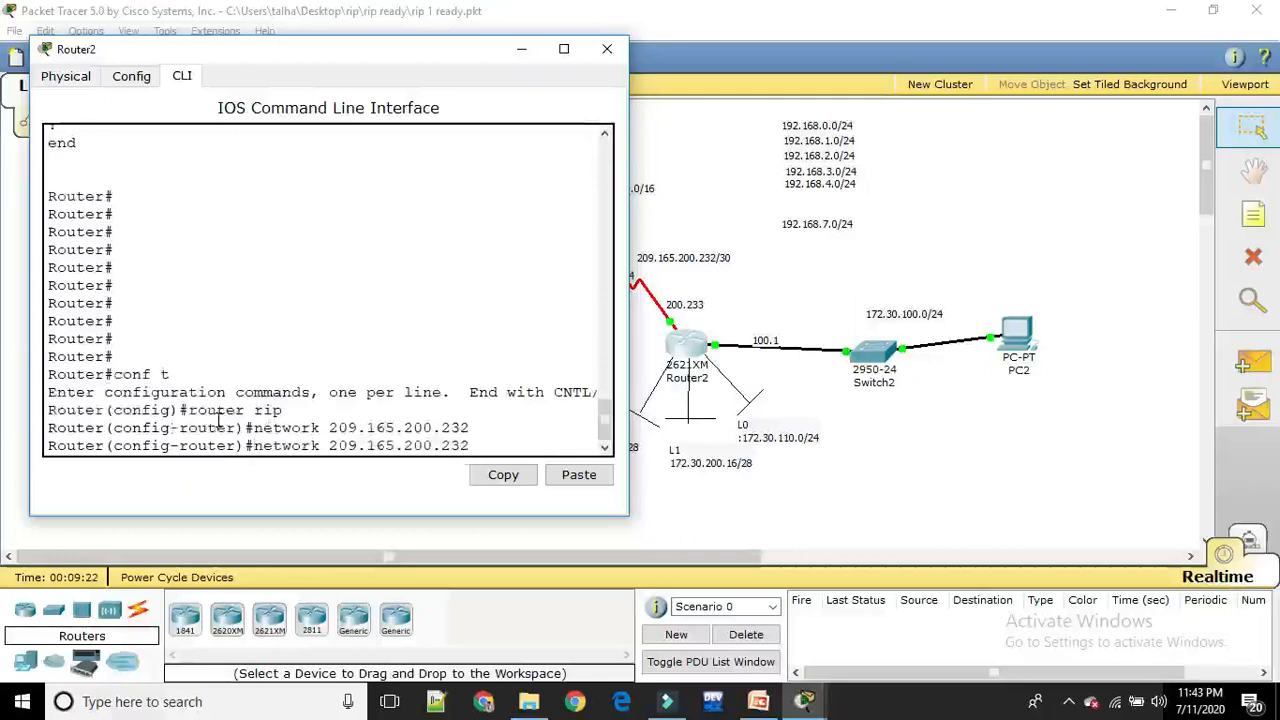
key("BackSpace")
key("BackSpace")
key("BackSpace")
key("BackSpace")
key("BackSpace")
key("BackSpace")
key("BackSpace")
key("BackSpace")
key("BackSpace")
key("BackSpace")
key("BackSpace")
key("BackSpace")
key("BackSpace")
key("BackSpace")
key("BackSpace")
type("172")
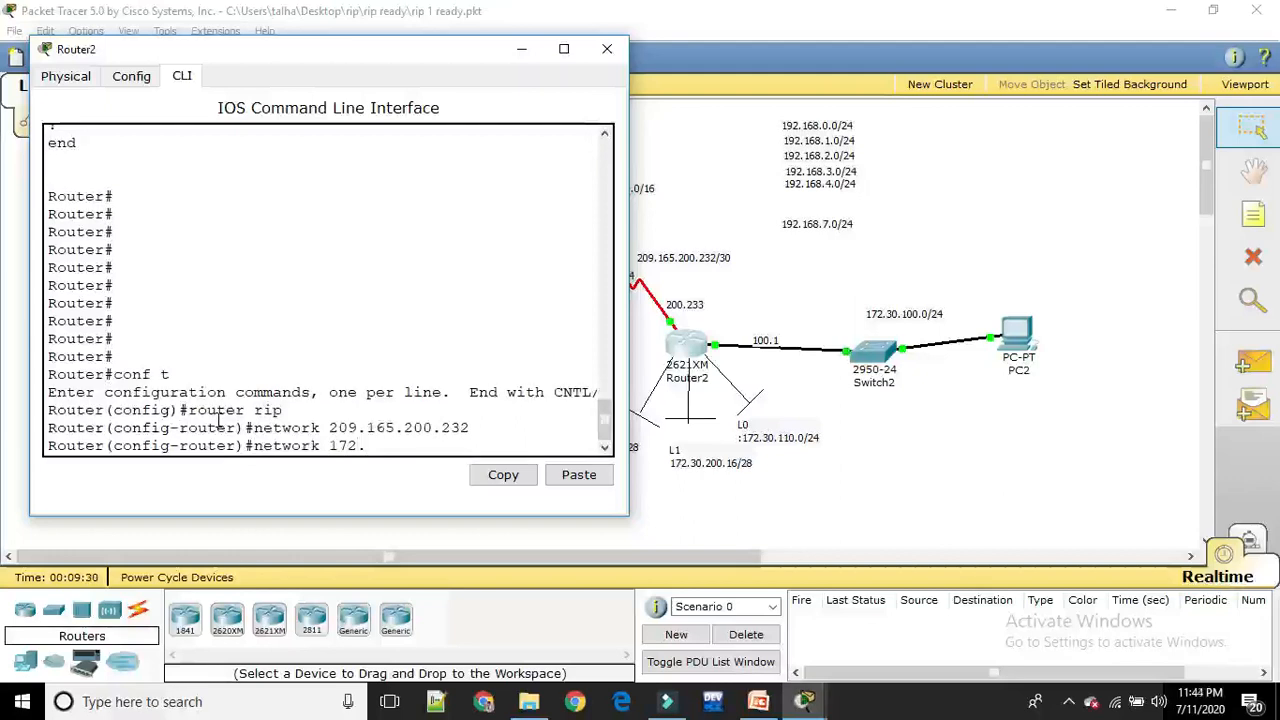
type(".30.100.0")
key("Return")
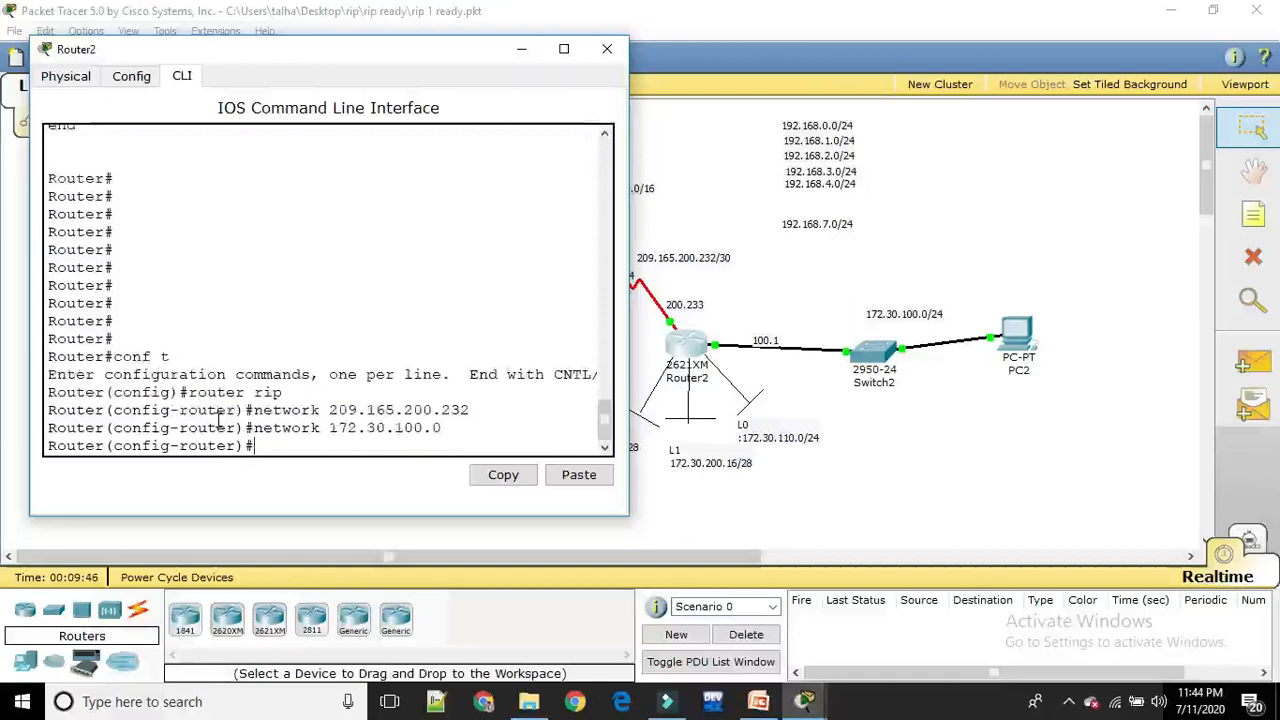
Save Router2's configuration with do wr and exit its RIP configuration mode
type("do wr")
key("Return")
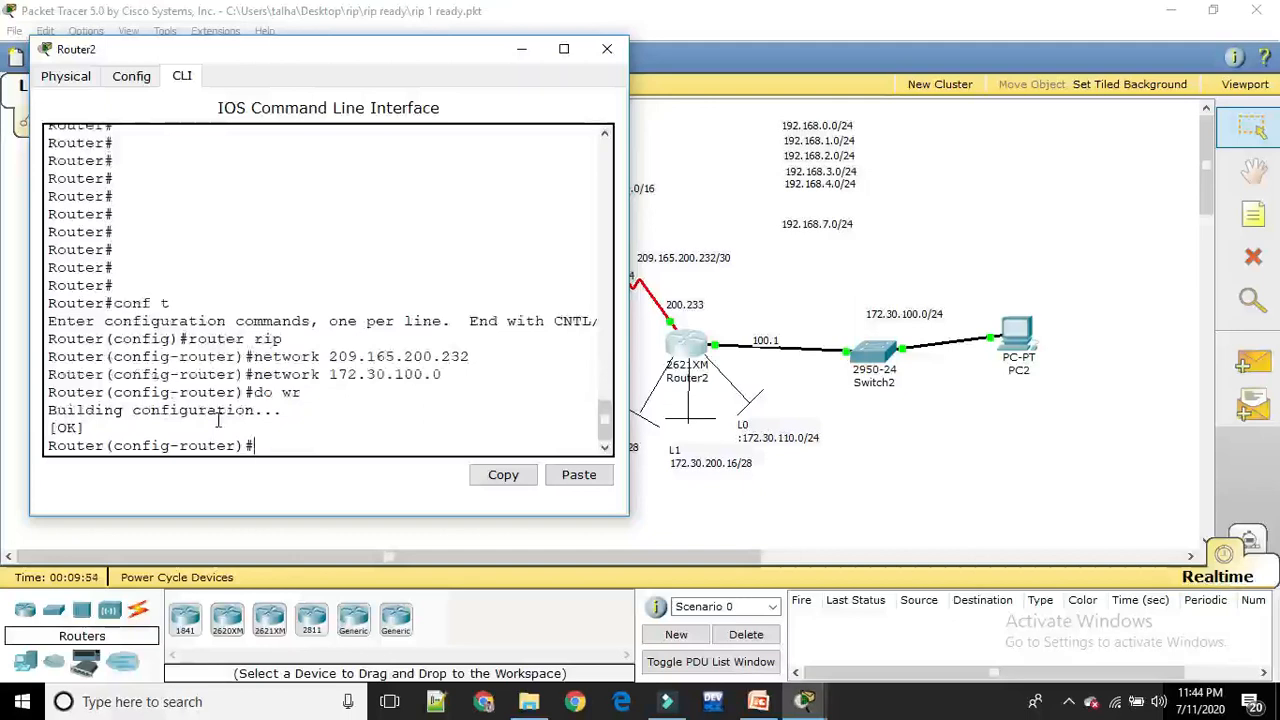
type("exit")
key("Return")
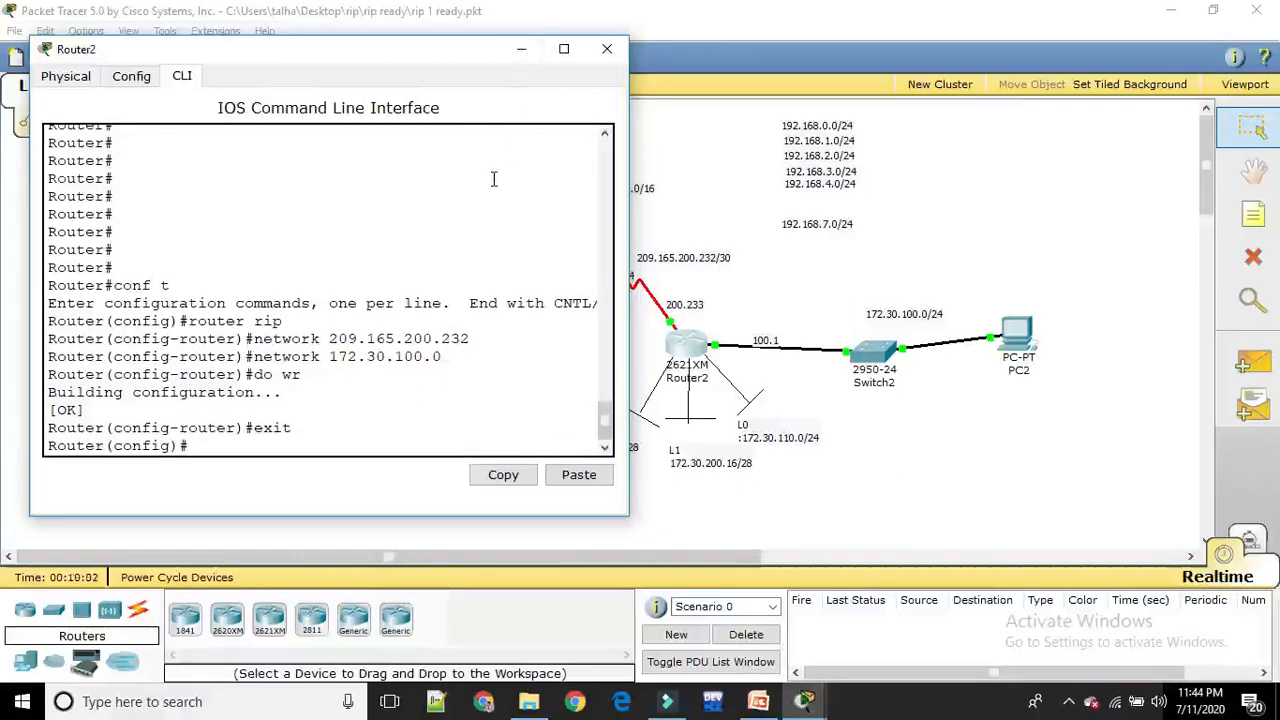
left_click(610, 50)
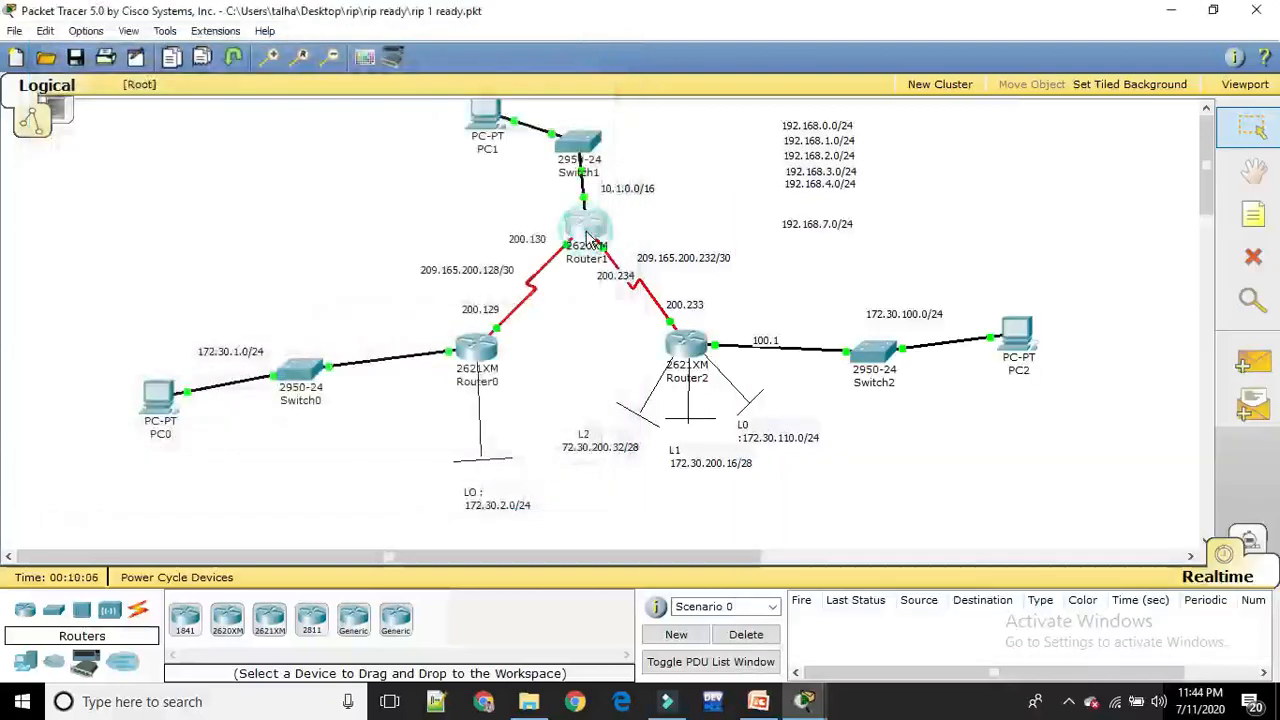
Reopen Router1's command line and exit both configuration modes back to the Router# prompt
left_click(588, 236)
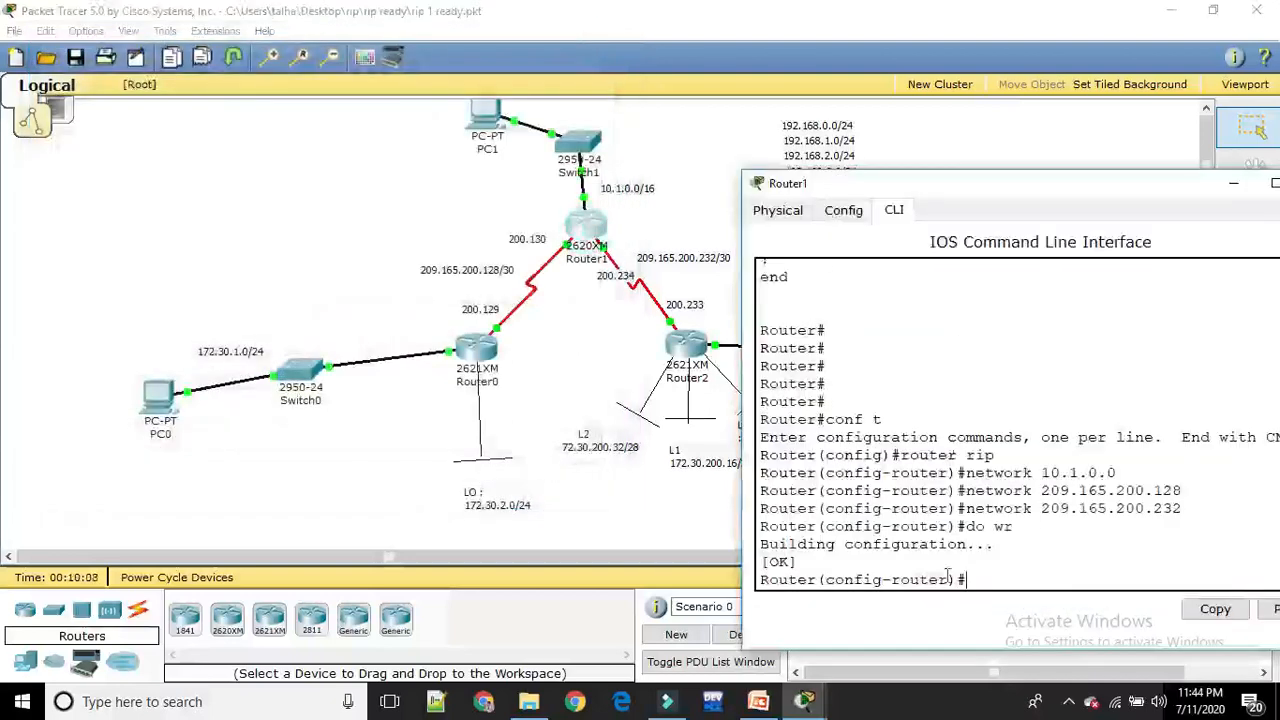
type("exit")
key("Return")
type("exit")
key("Return")
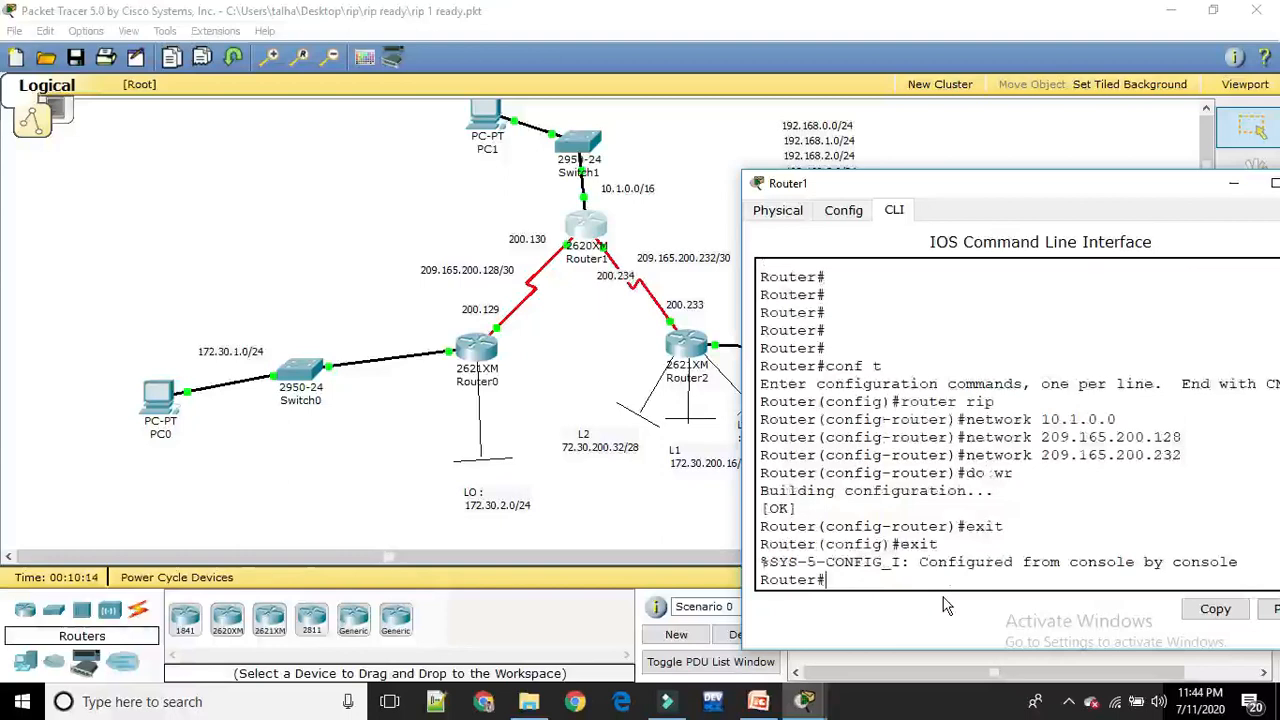
Display Router1's routing table with sh ip route and move its window clear of Router0 in the topology
type("sh ip route")
key("Return")
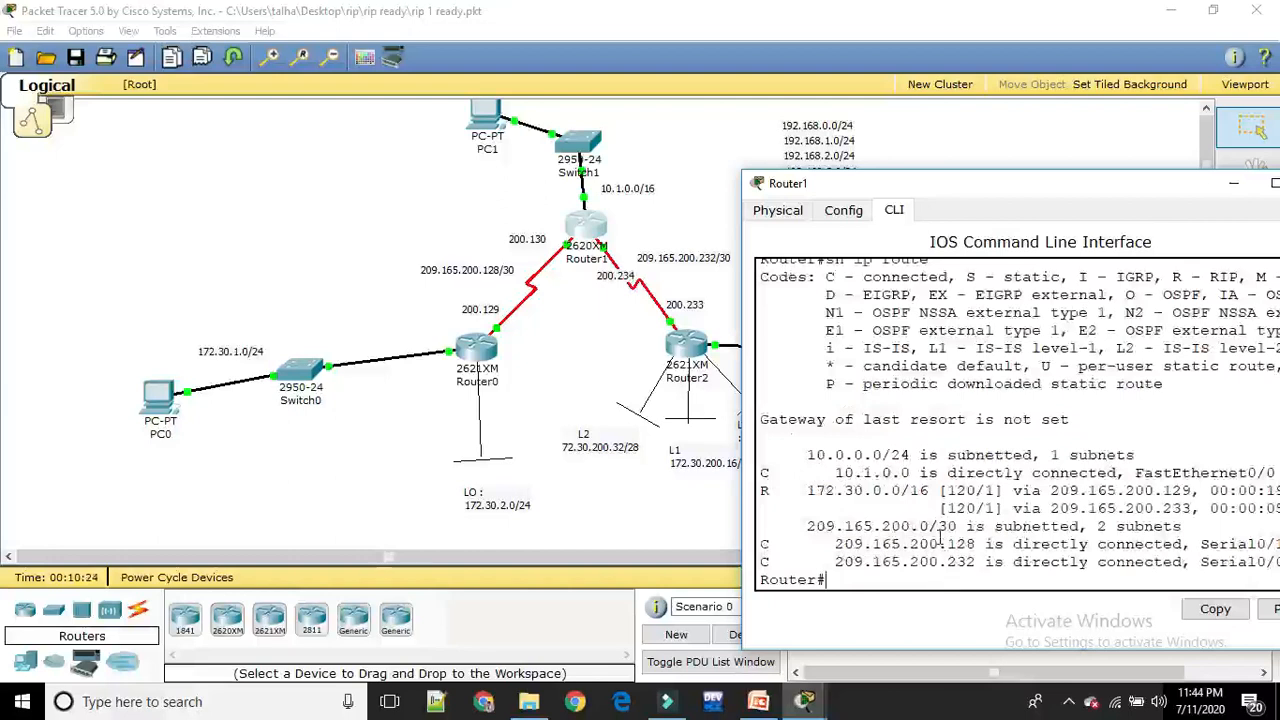
left_click_drag(1002, 200, 880, 235)
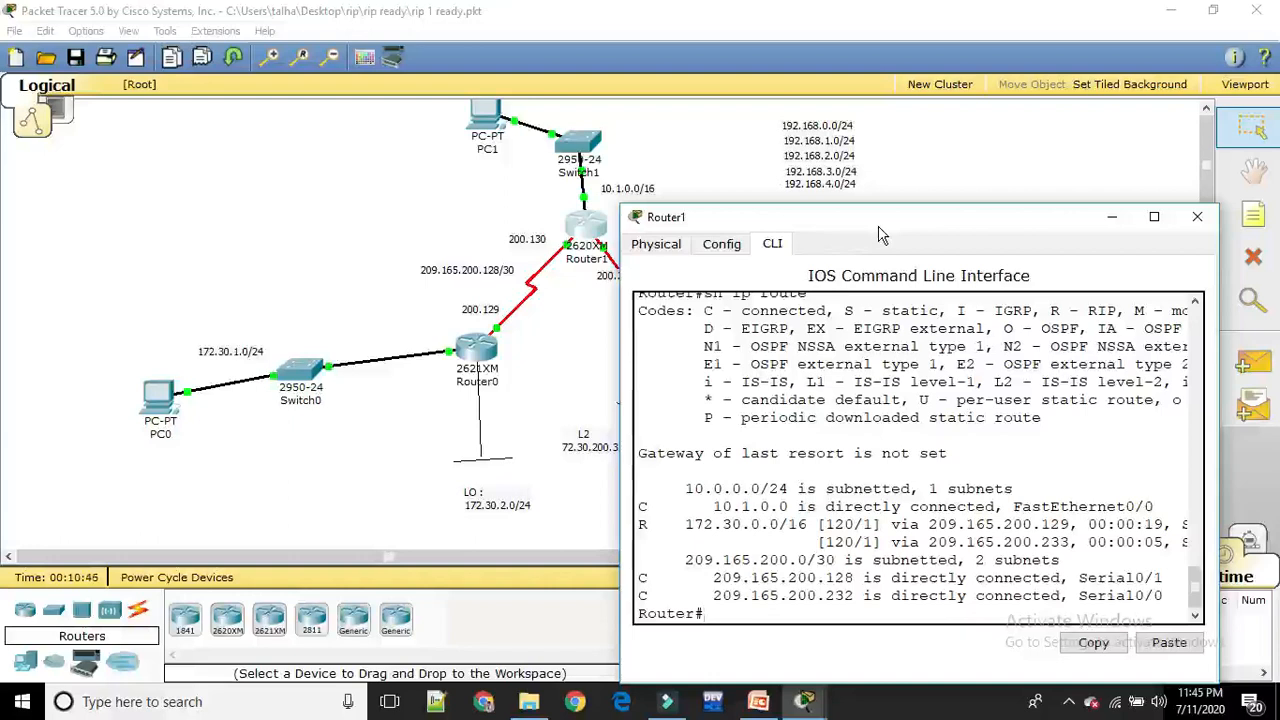
Display Router0's routing table from its RIP configuration mode with do sh ip route
left_click(477, 350)
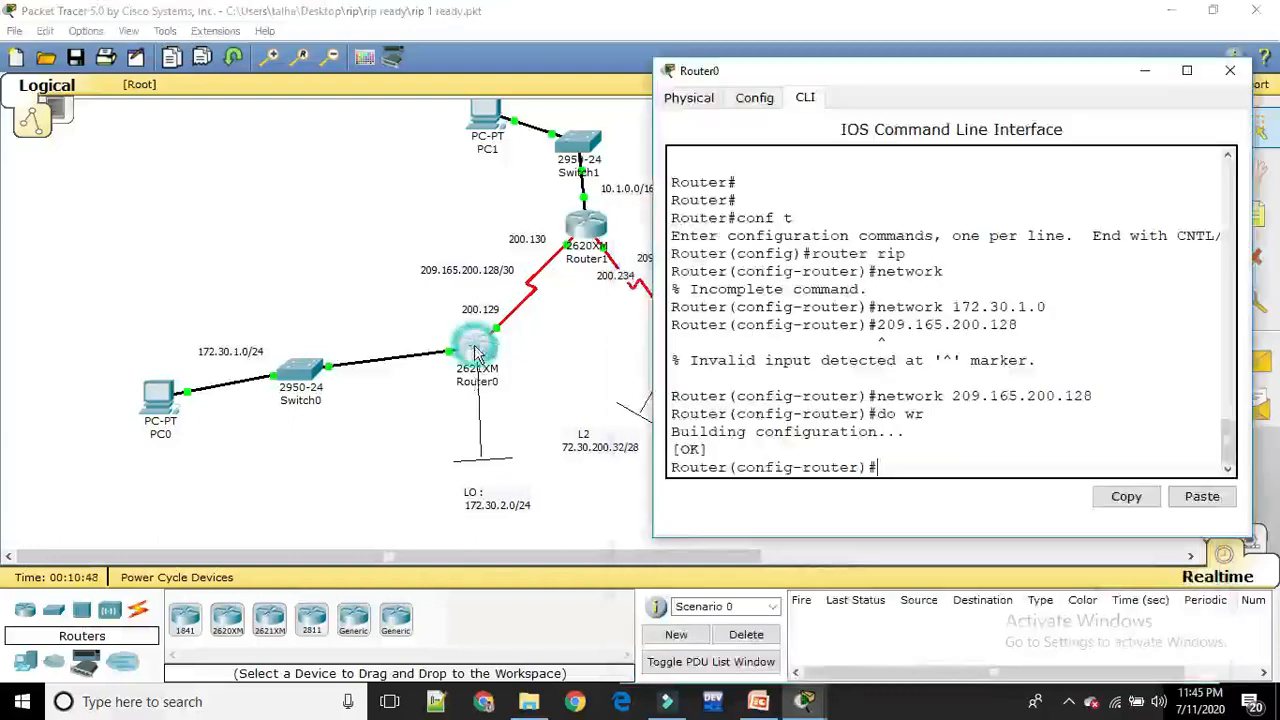
type("do sh")
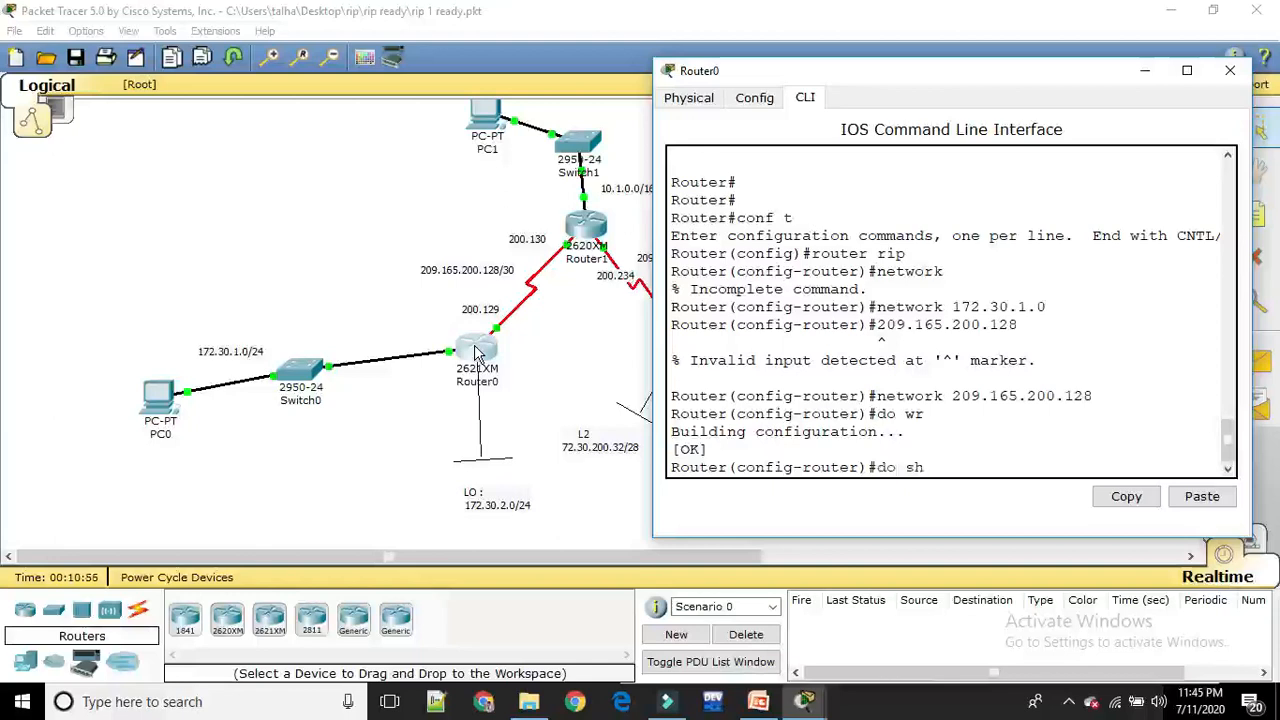
type(" ip route")
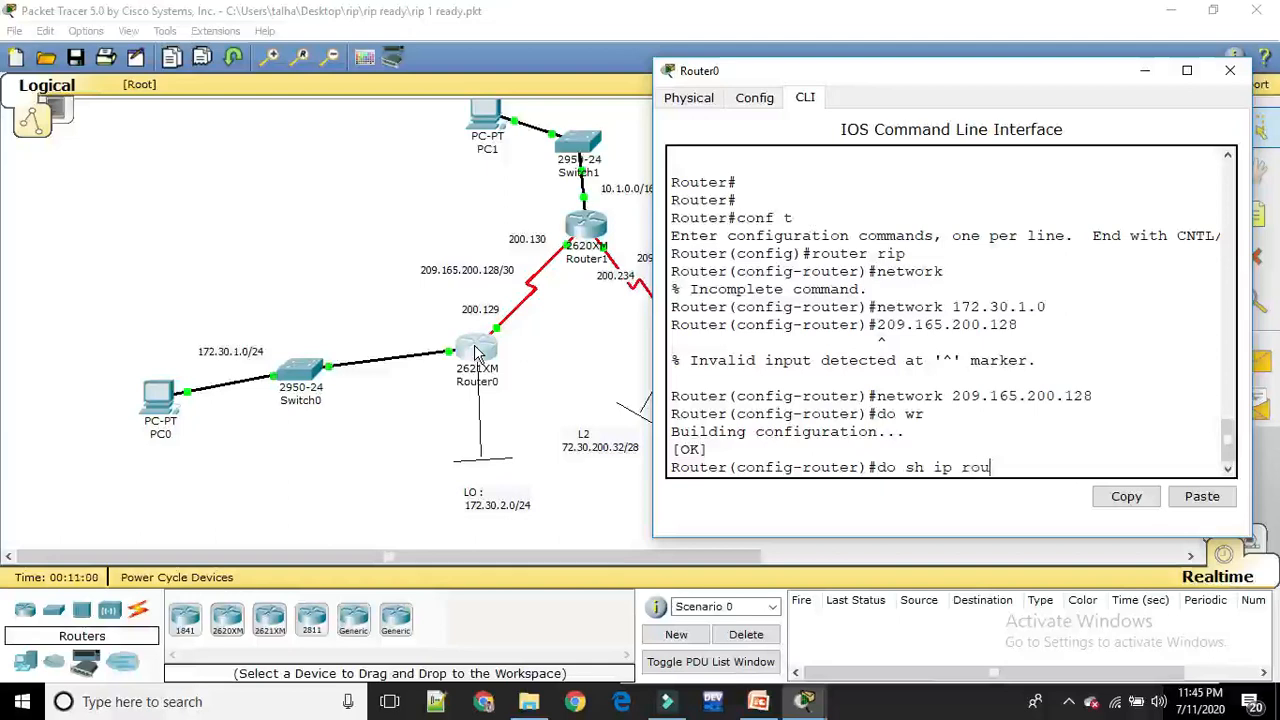
key("Return")
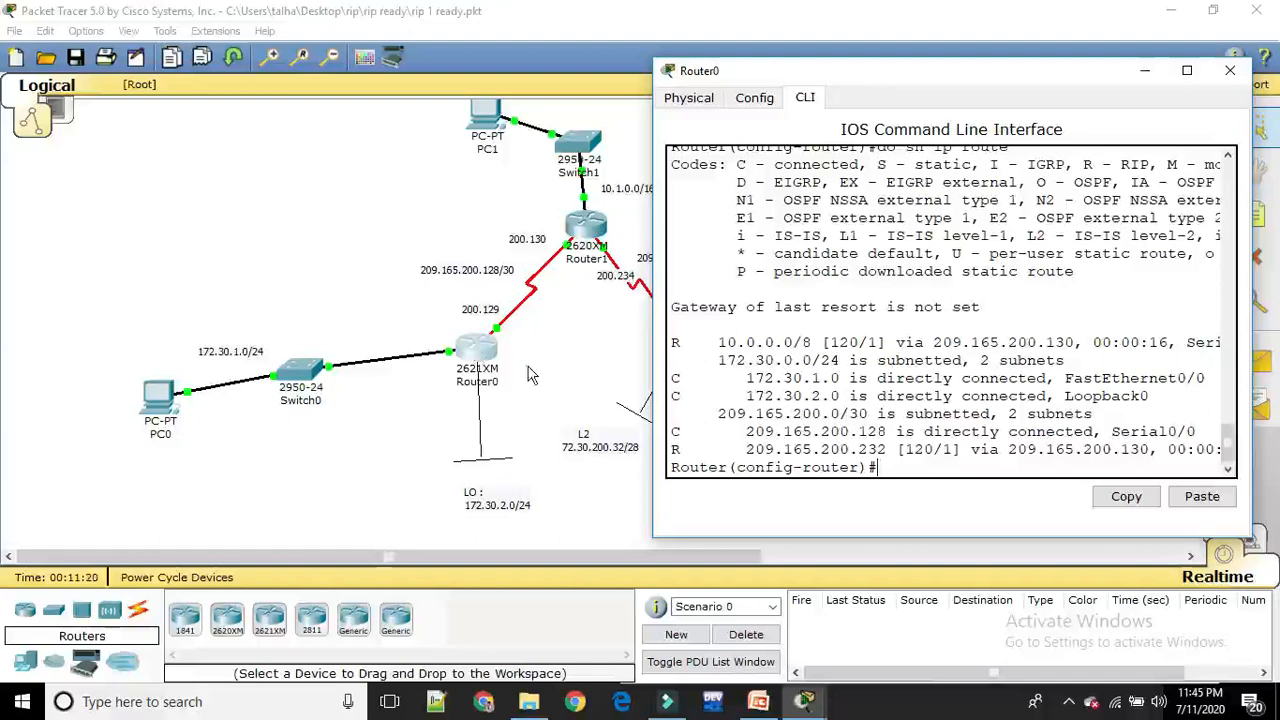
Display Router2's routing table with do sh ip route, and minimize its window after reviewing the routes
left_click(527, 372)
left_click(695, 345)
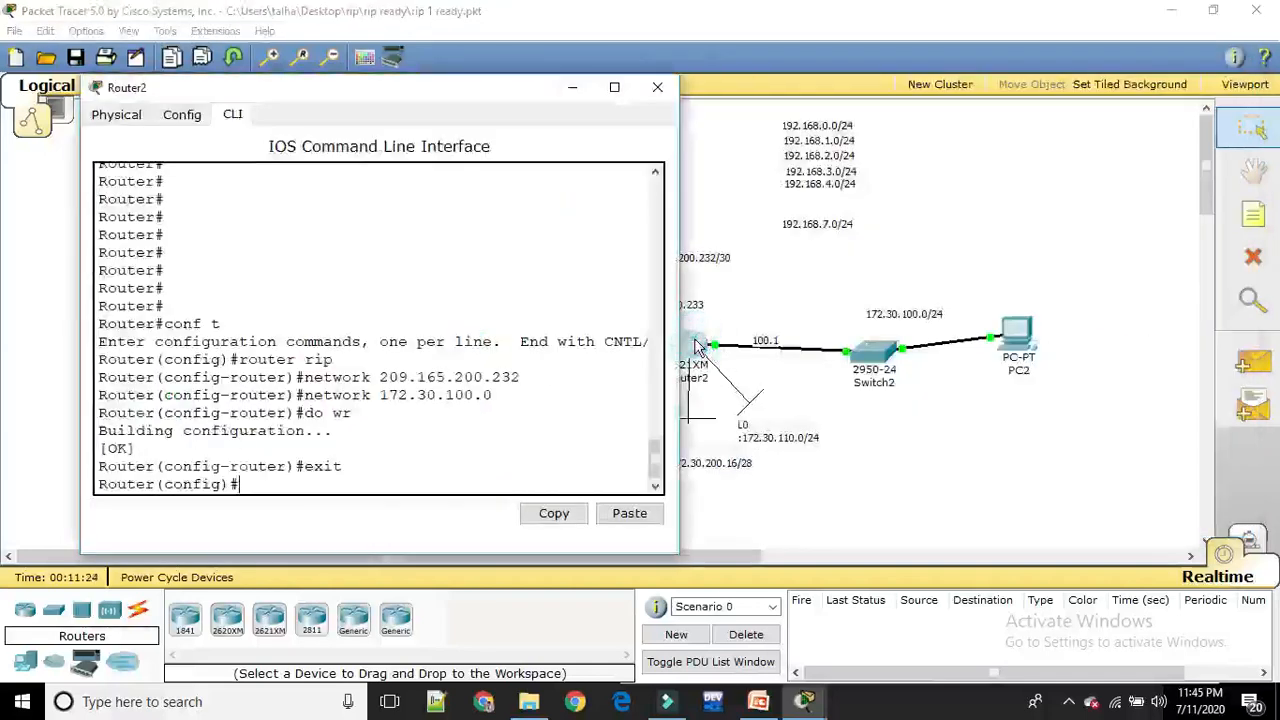
type("do sh ip rout")
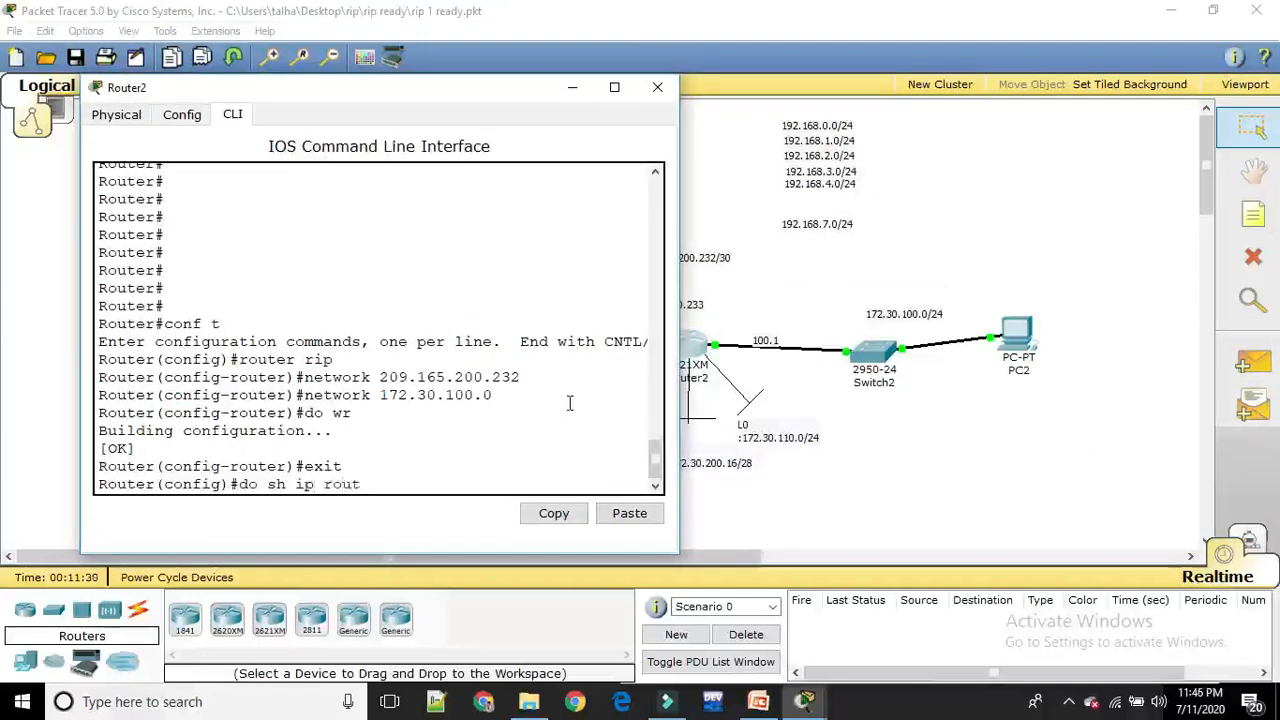
type("e")
key("Return")
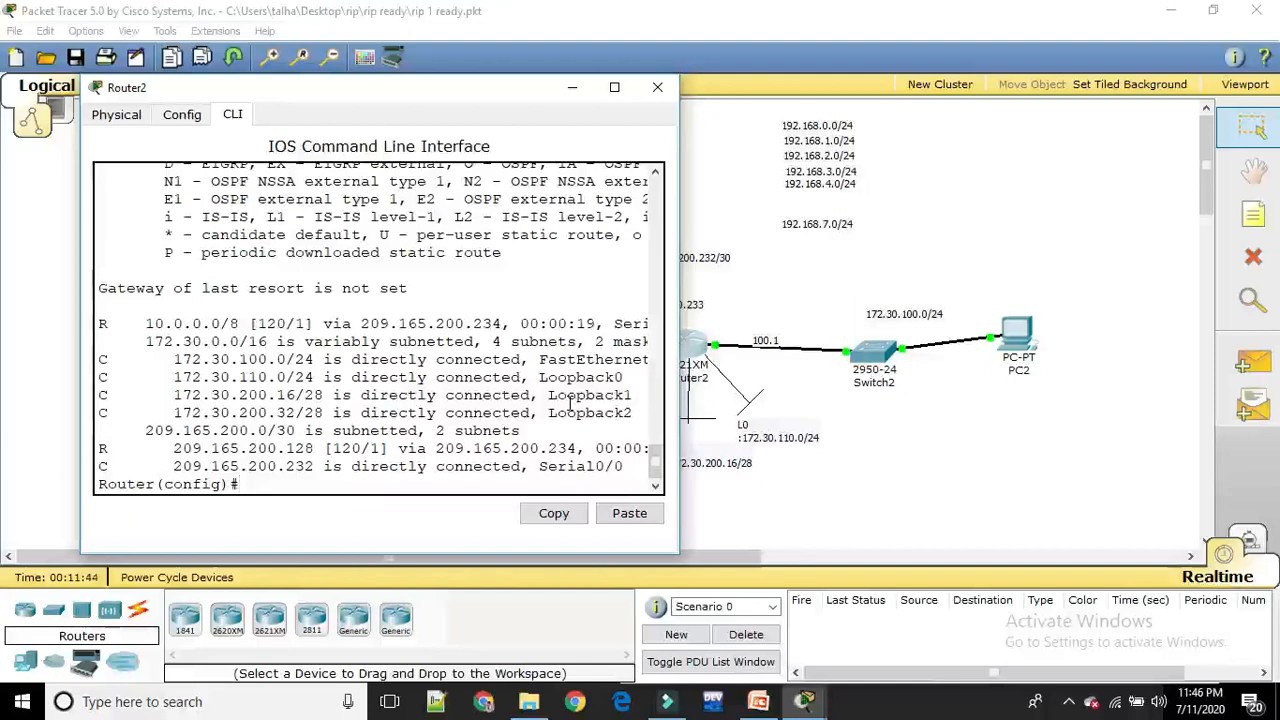
left_click(571, 89)
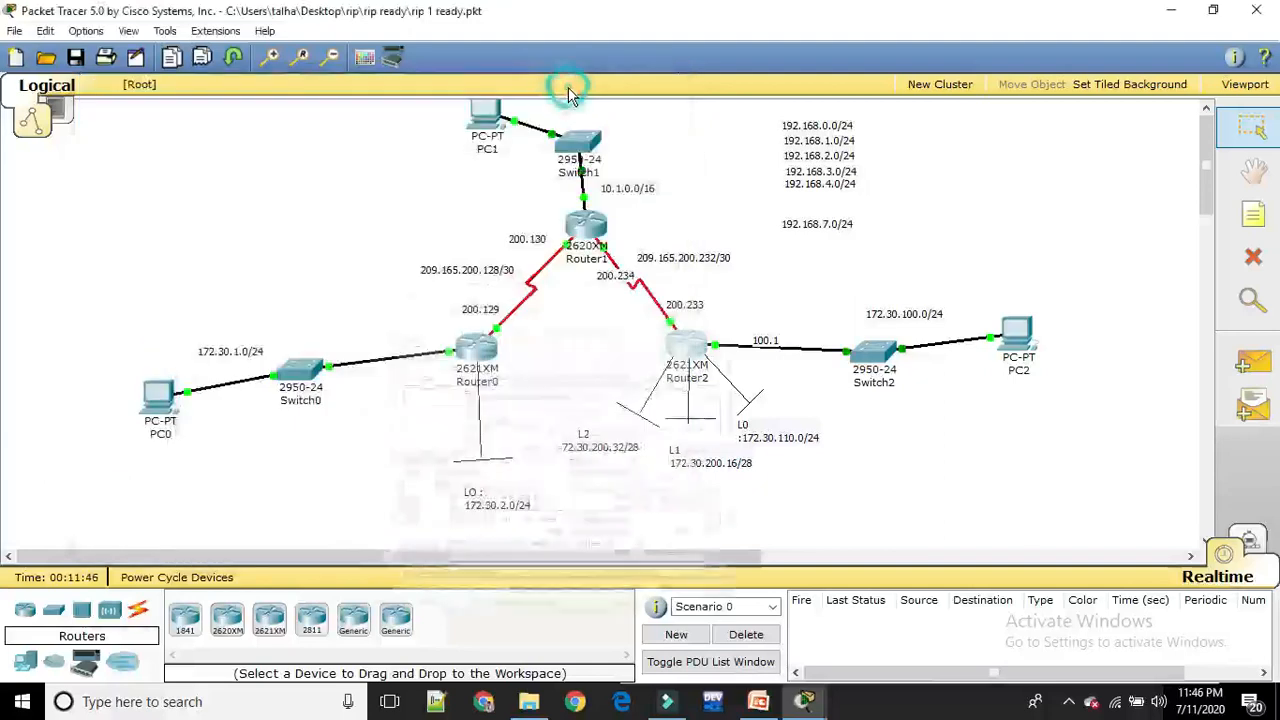
Test connectivity by sending three simple PDUs from PC2 to PC1, and clear the test results from Scenario 0
left_click(1257, 368)
left_click(1016, 336)
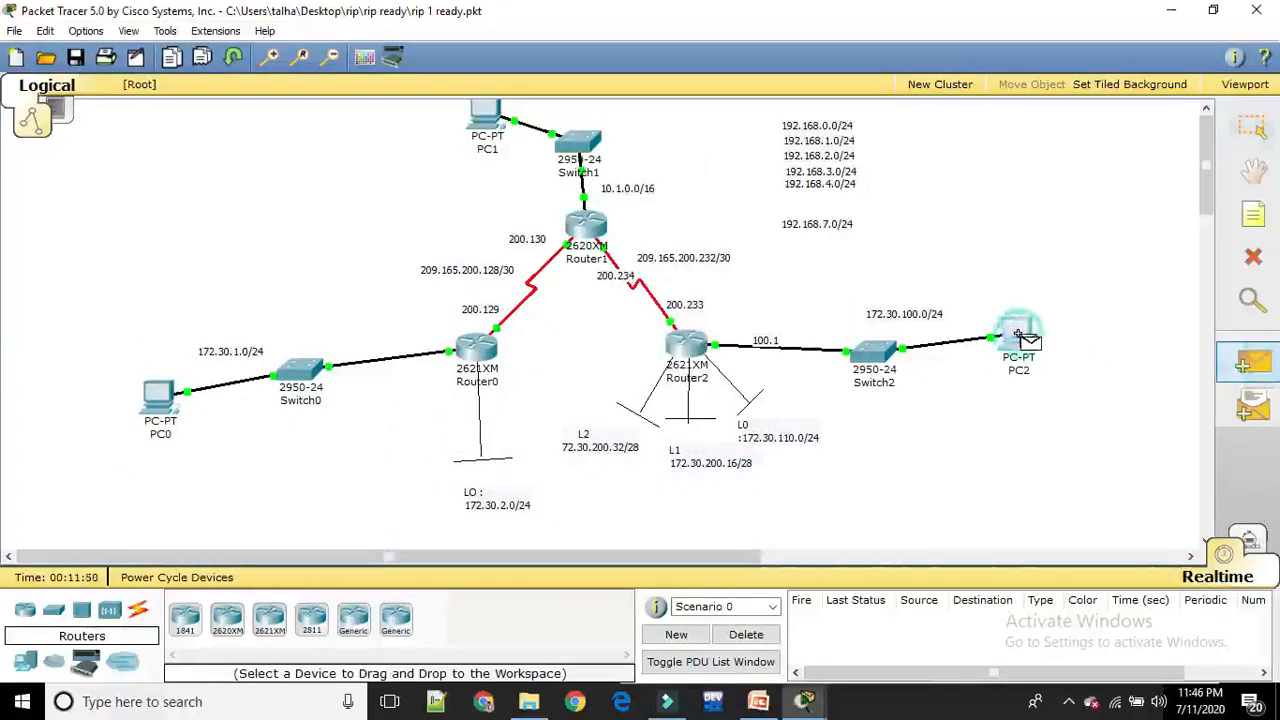
left_click(484, 118)
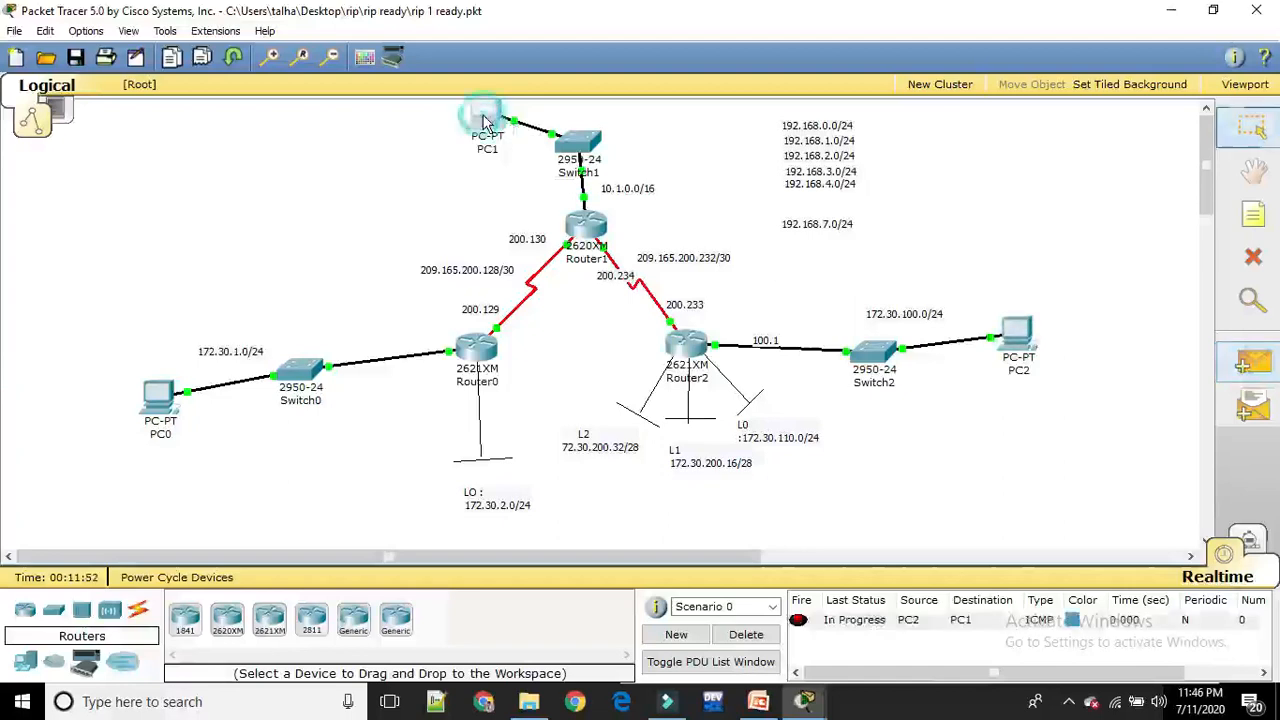
left_click(1252, 362)
left_click(1016, 335)
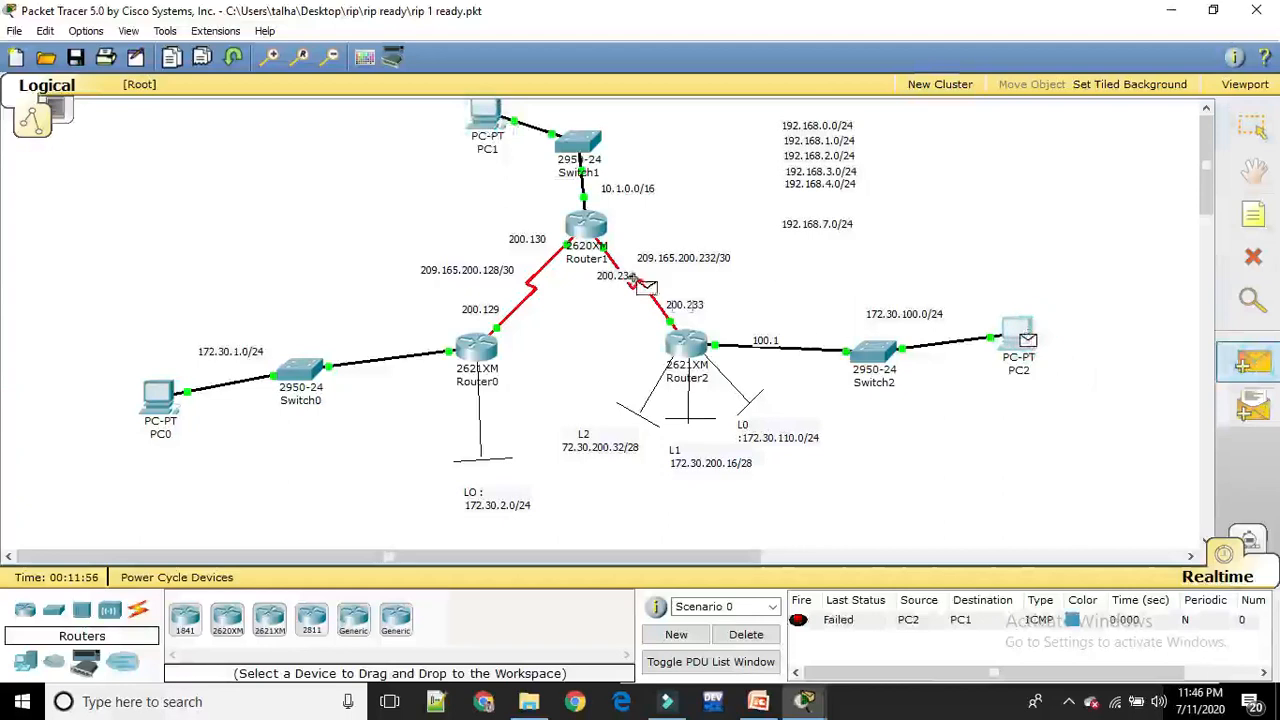
left_click(485, 117)
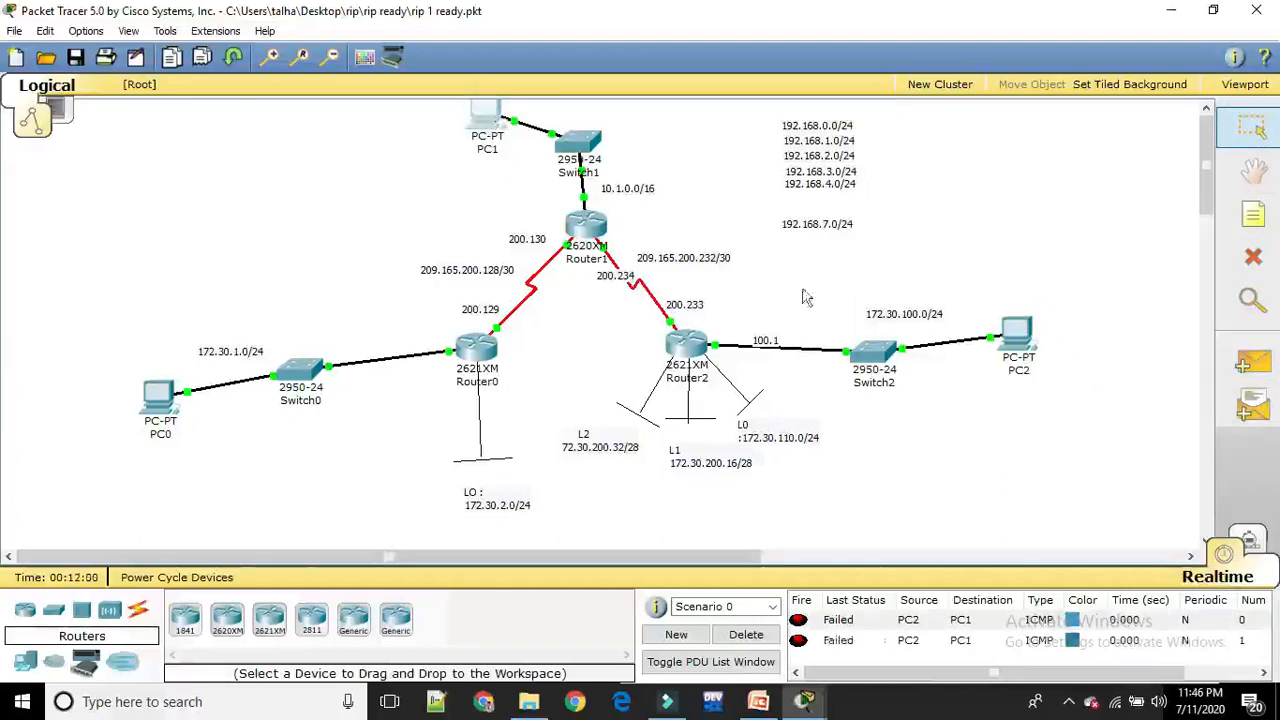
left_click(1250, 358)
left_click(1012, 333)
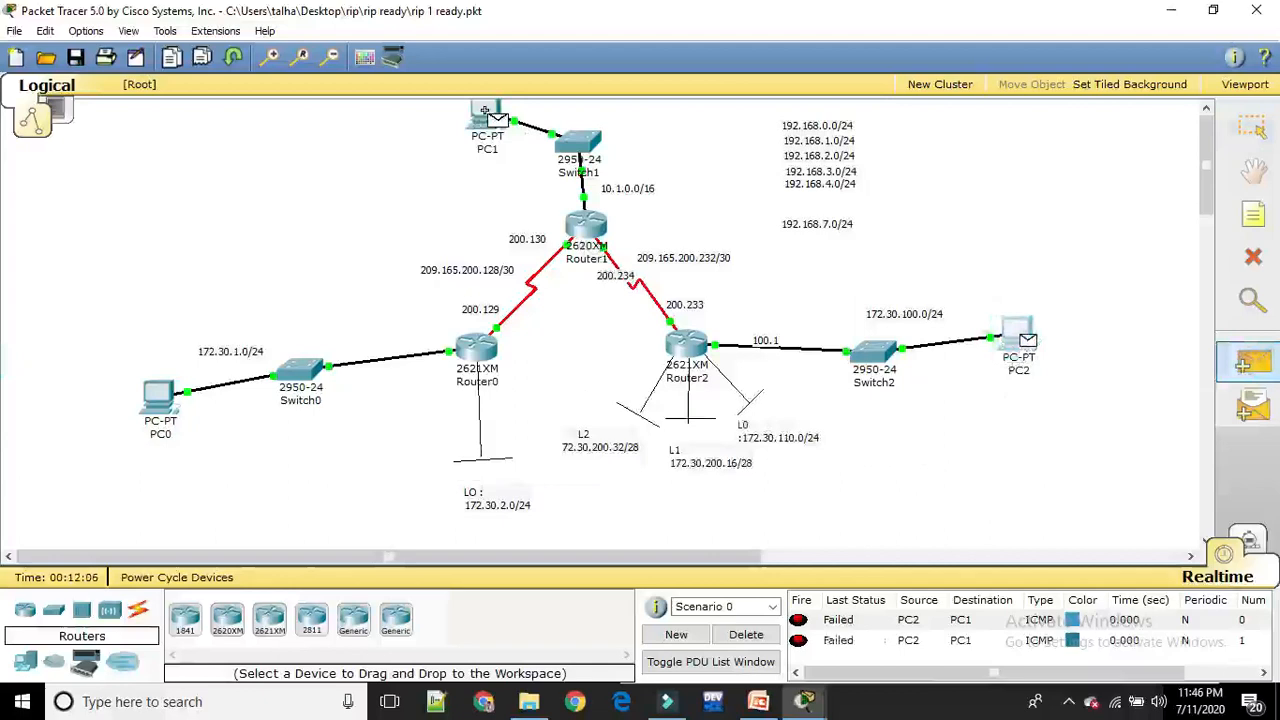
left_click(474, 113)
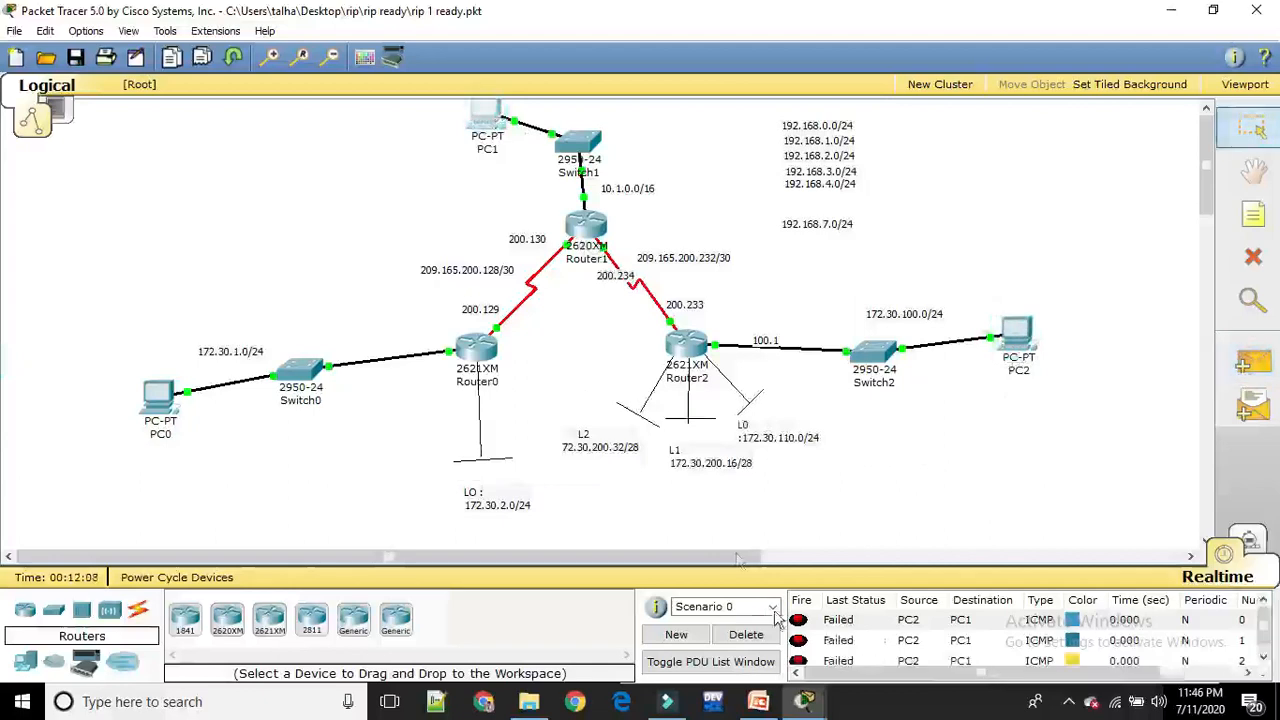
left_click(746, 638)
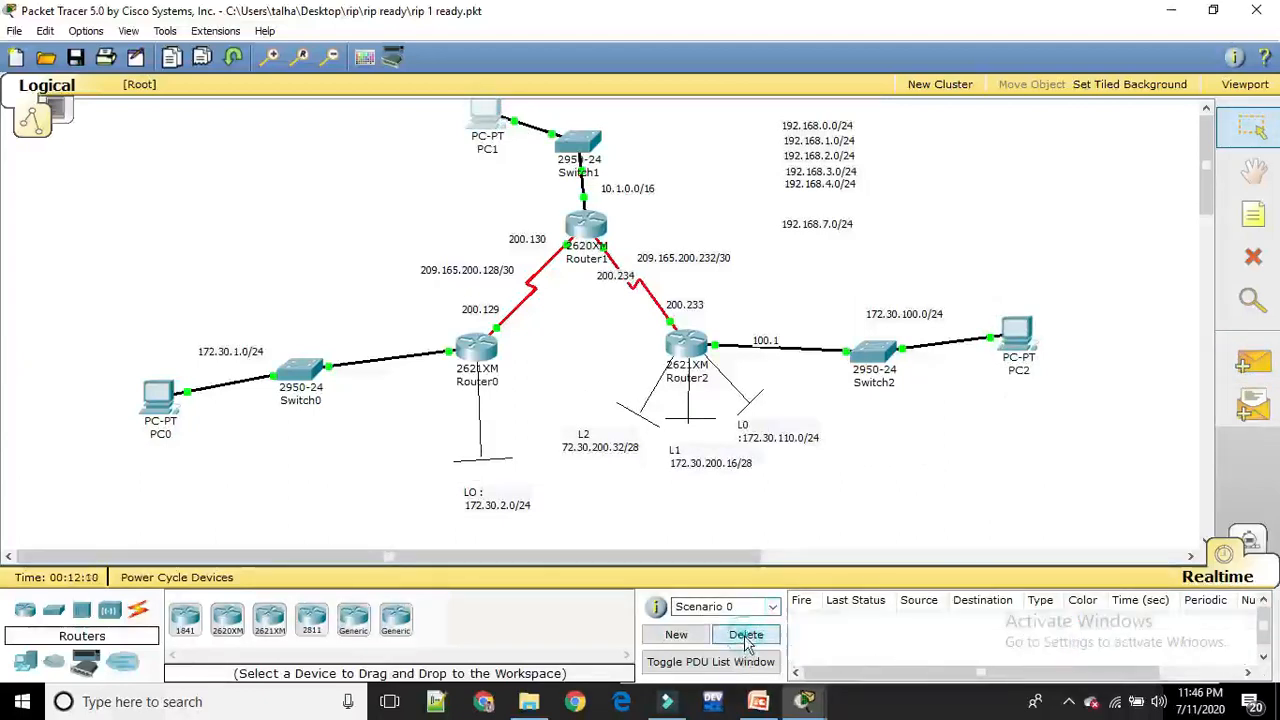
Set PC2's static IP address to 172.30.100.2 in its IP configuration
left_click(1018, 345)
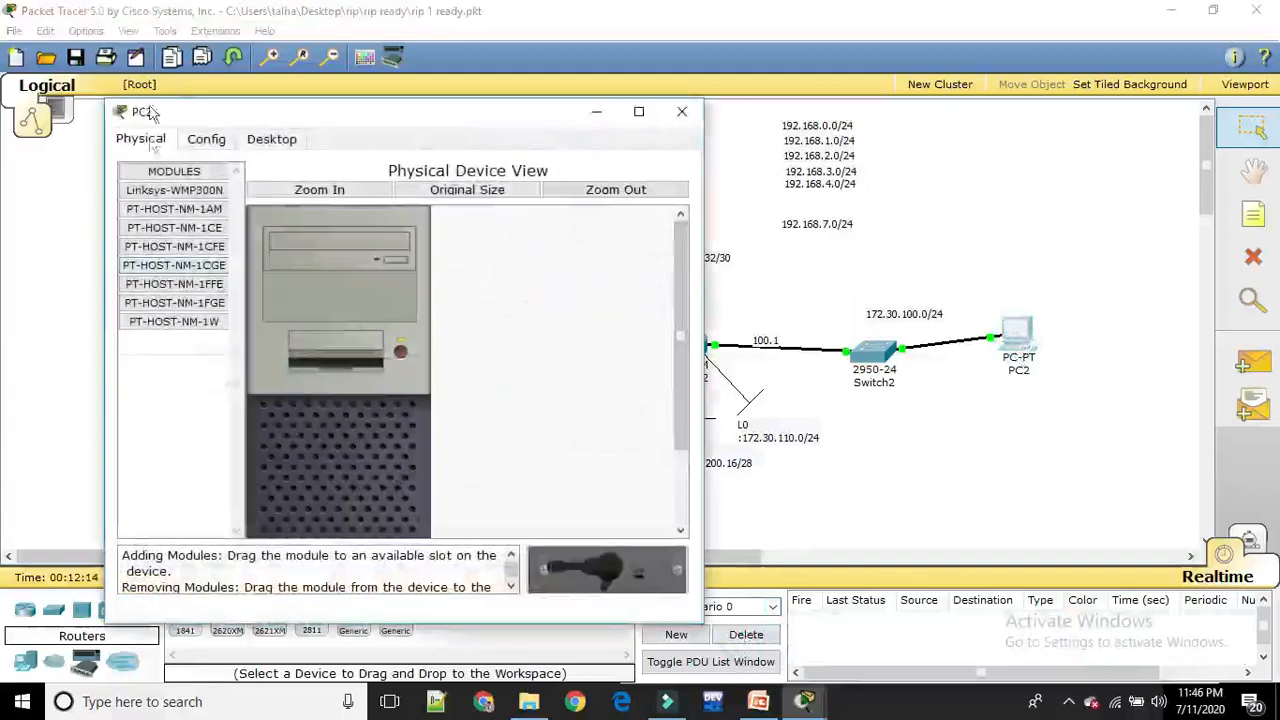
left_click(252, 146)
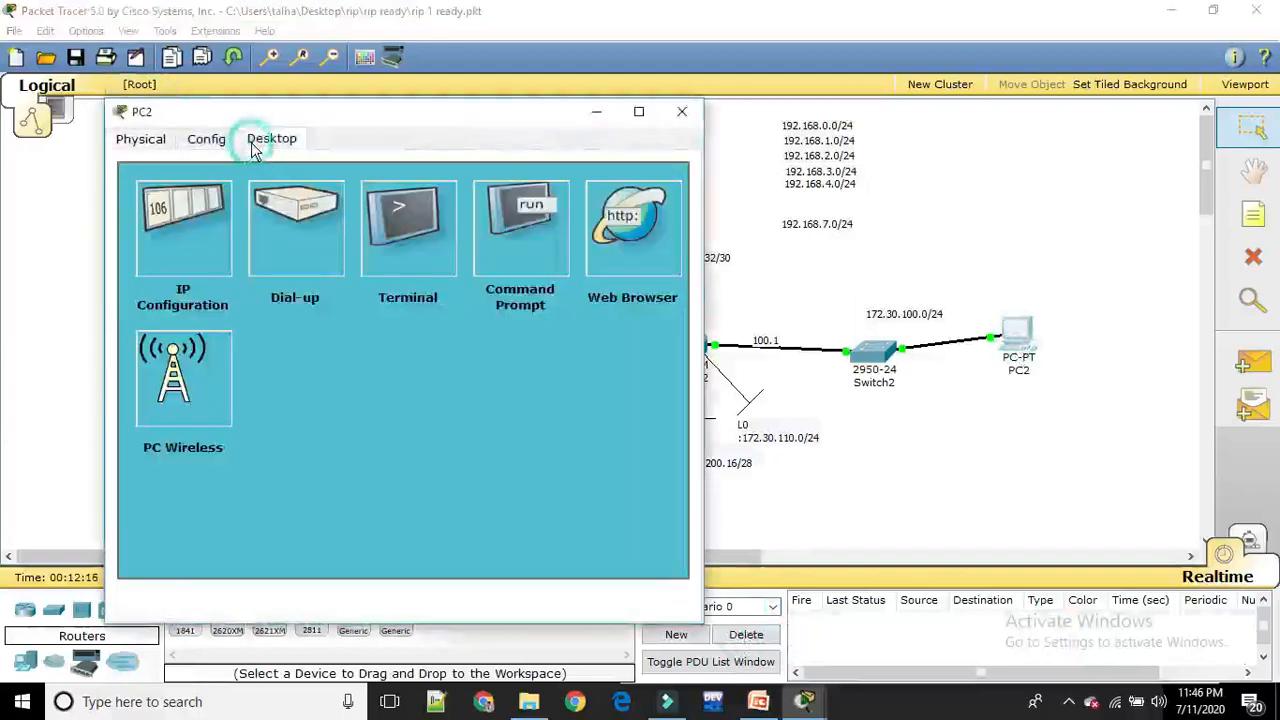
left_click(172, 215)
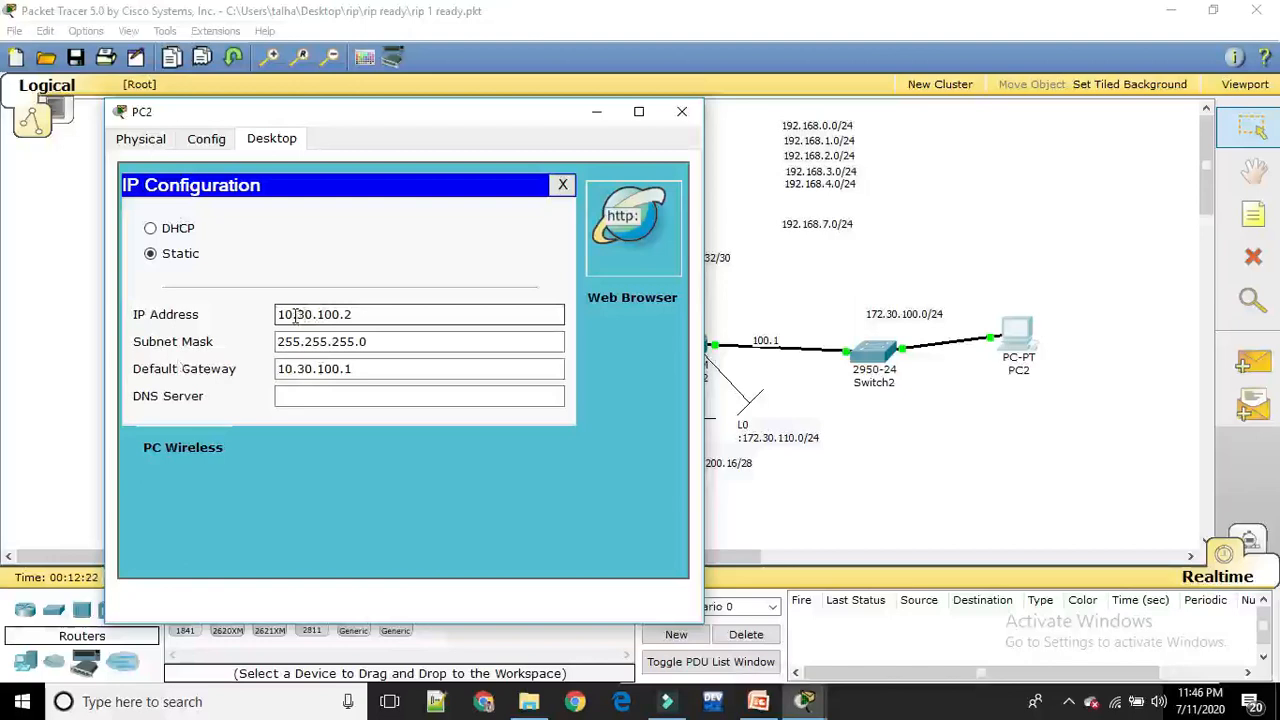
left_click_drag(295, 316, 279, 315)
type("172")
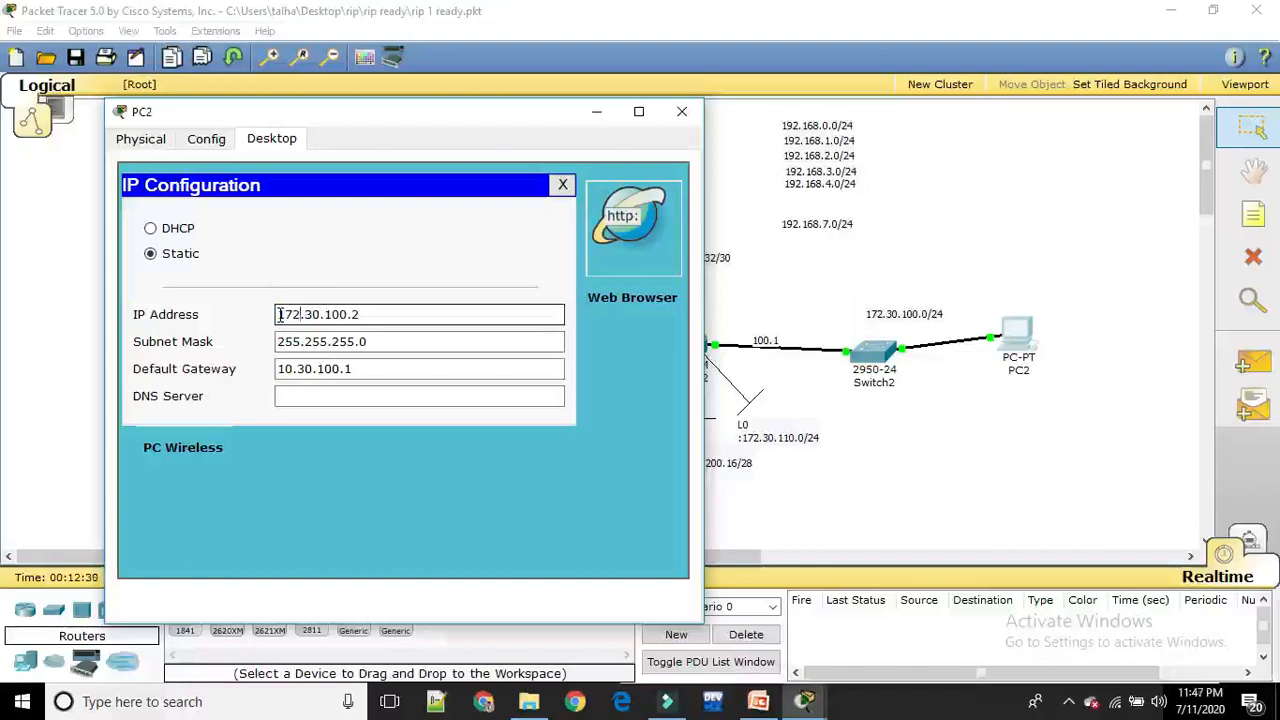
Set PC2's default gateway to 172.30.100.1 and close its configuration window
left_click(293, 369)
key("BackSpace")
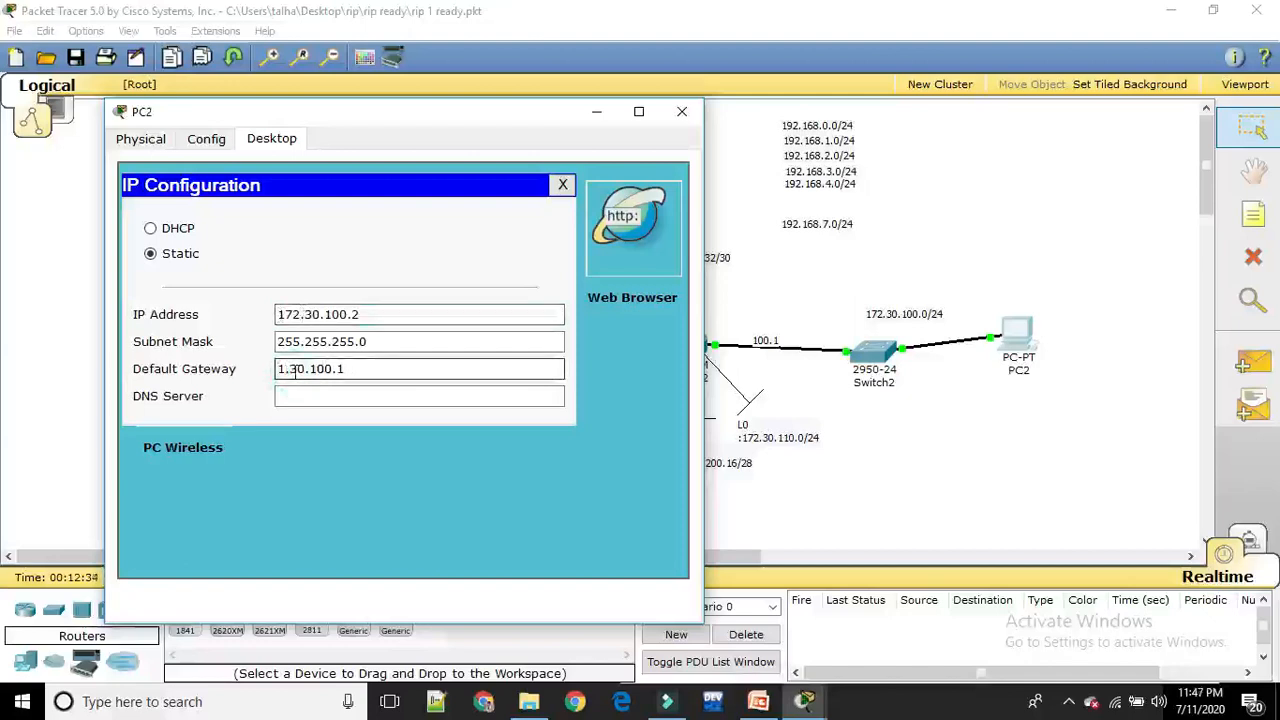
type("72")
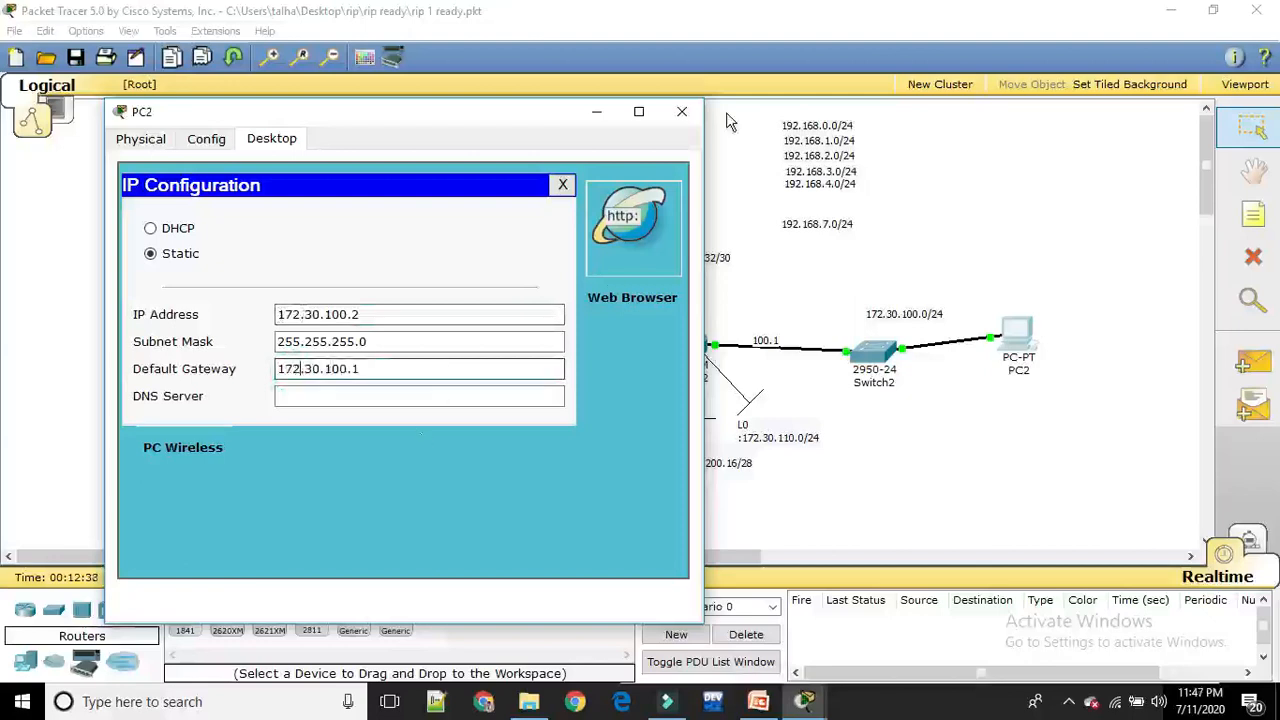
left_click(682, 111)
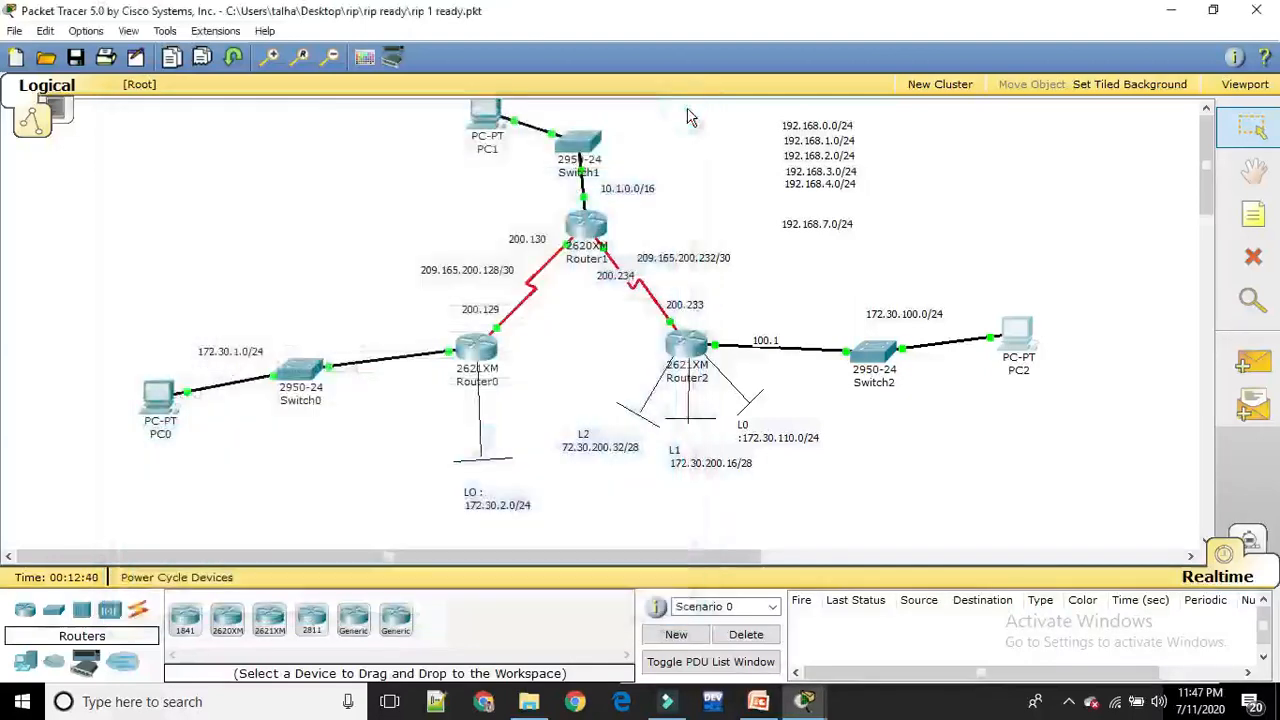
Retest the path by sending two simple PDUs from PC2 to PC1
left_click(1248, 367)
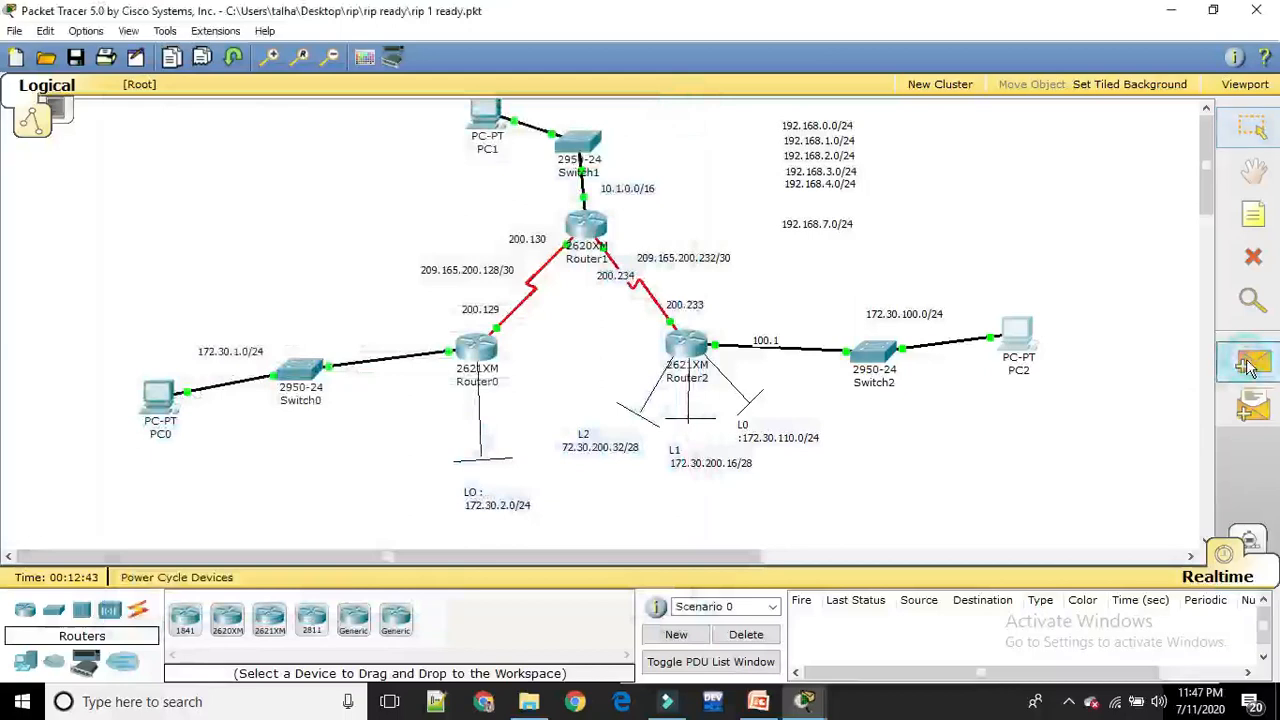
left_click(1019, 333)
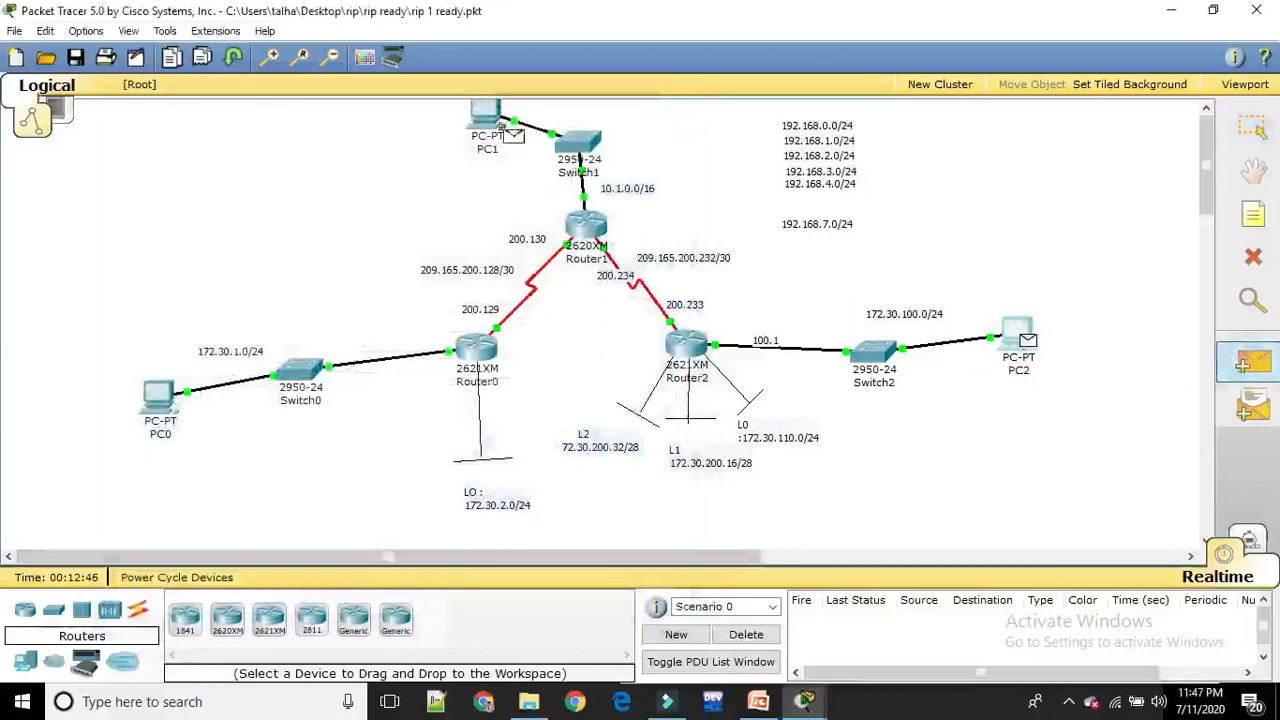
left_click(479, 112)
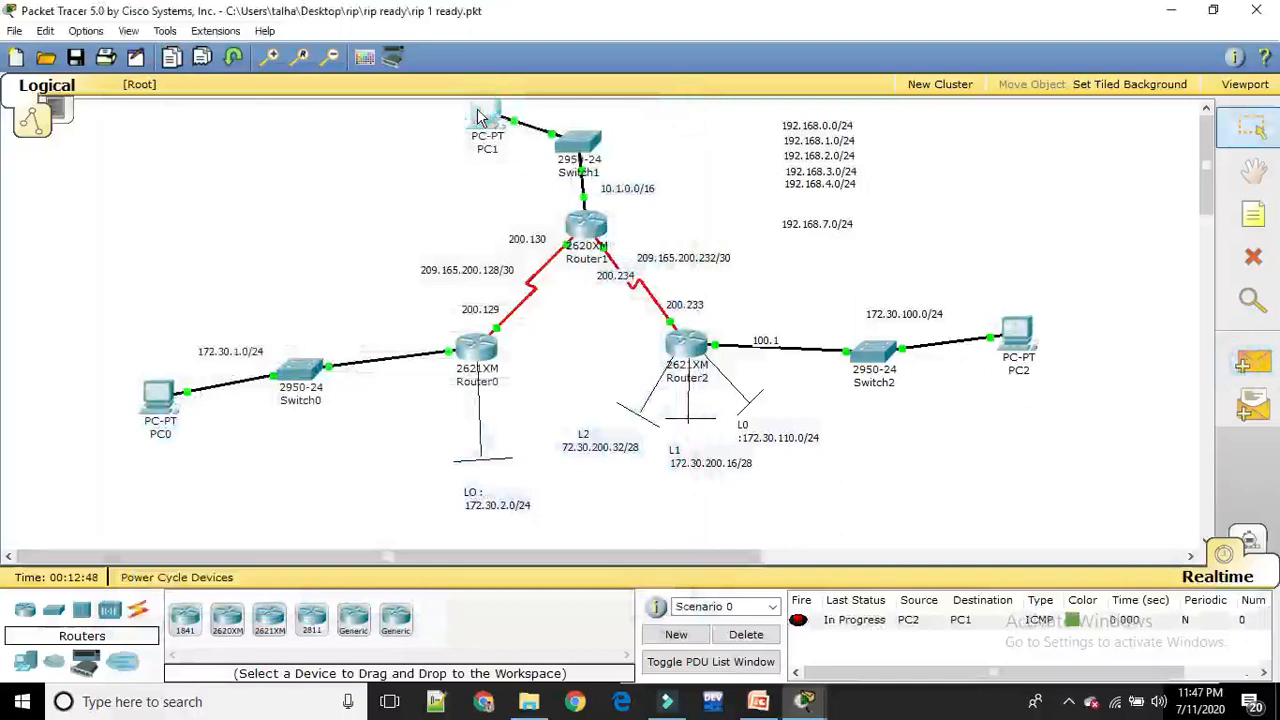
left_click(1252, 363)
left_click(1016, 335)
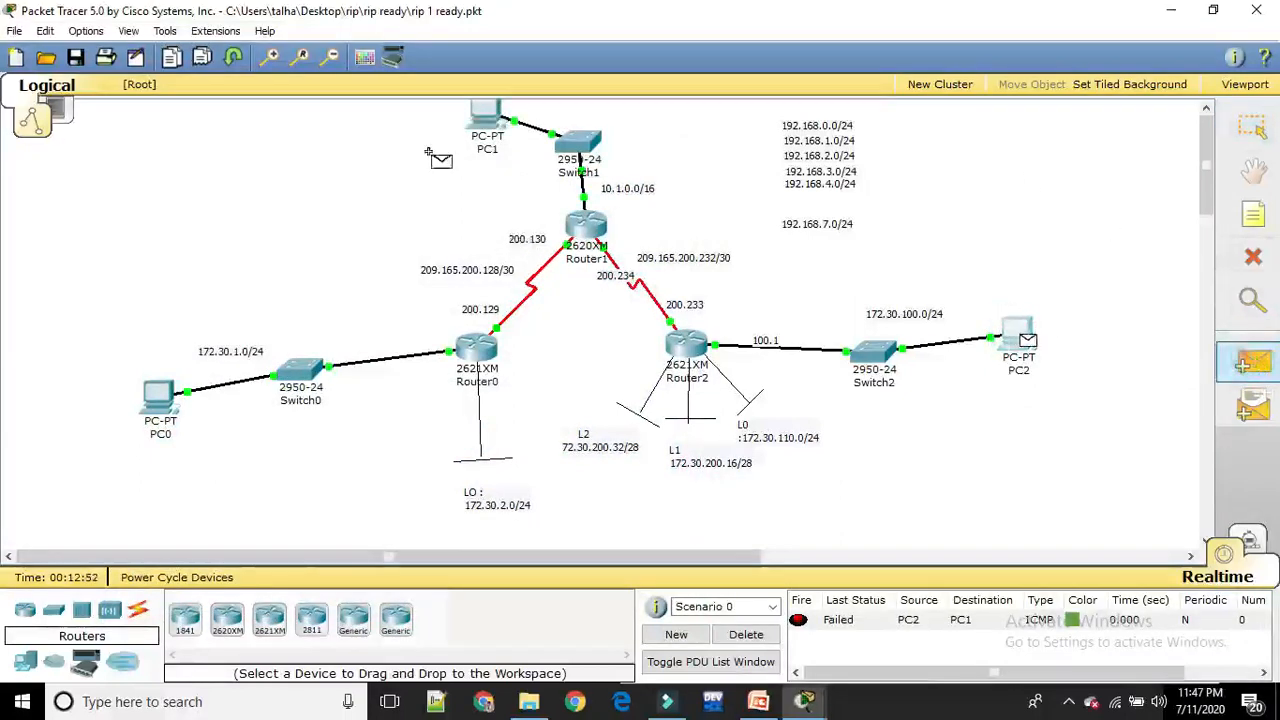
left_click(482, 118)
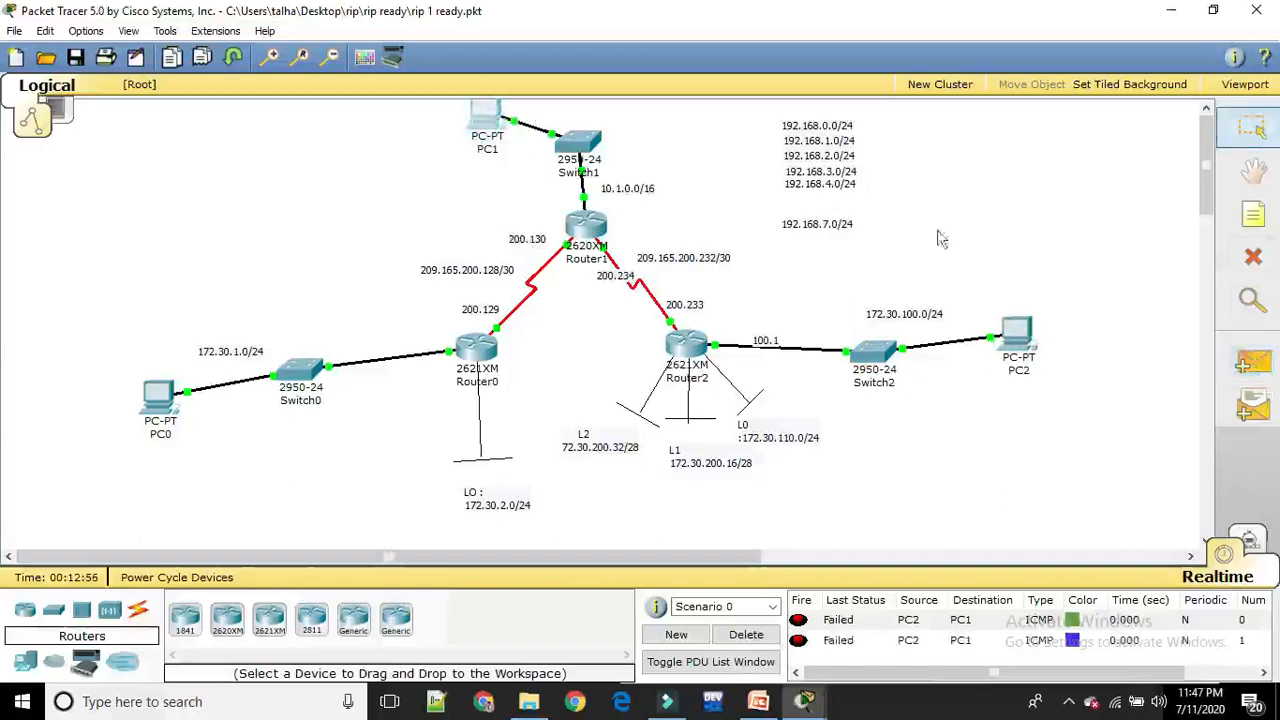
Send a simple PDU from PC2 to Router2, and clear the accumulated PDU results
left_click(1258, 354)
left_click(1020, 342)
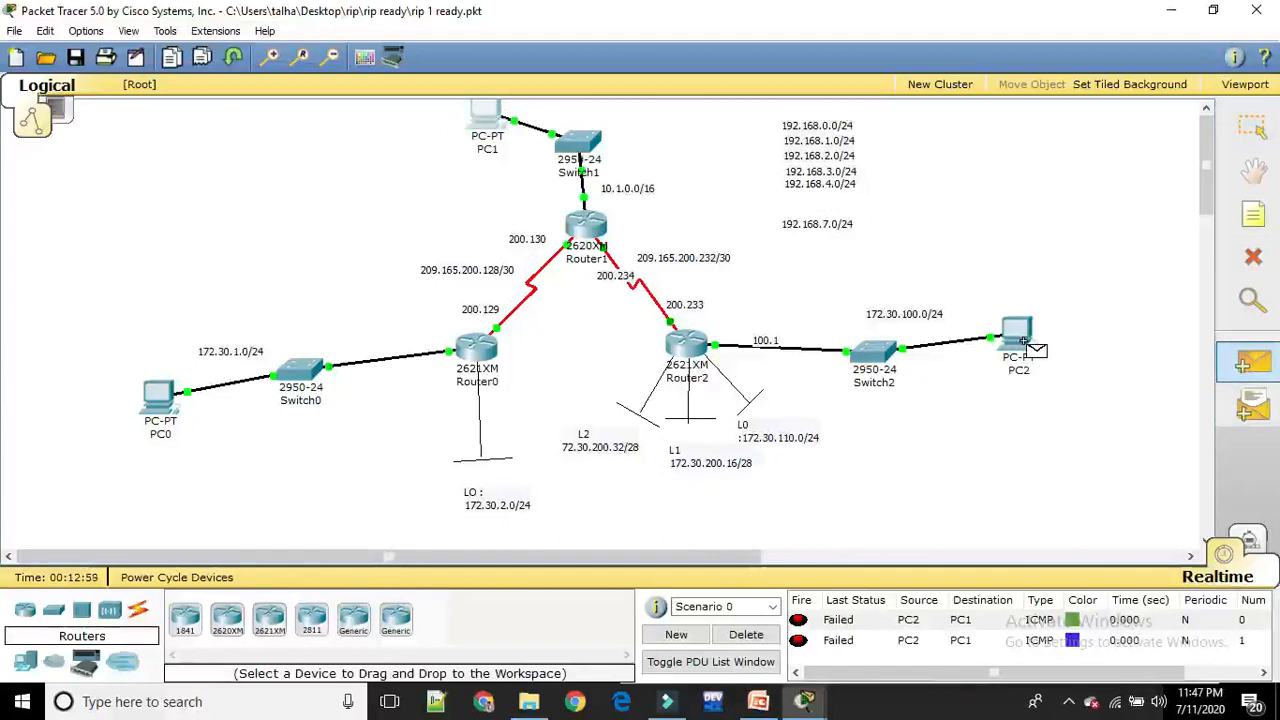
left_click(687, 345)
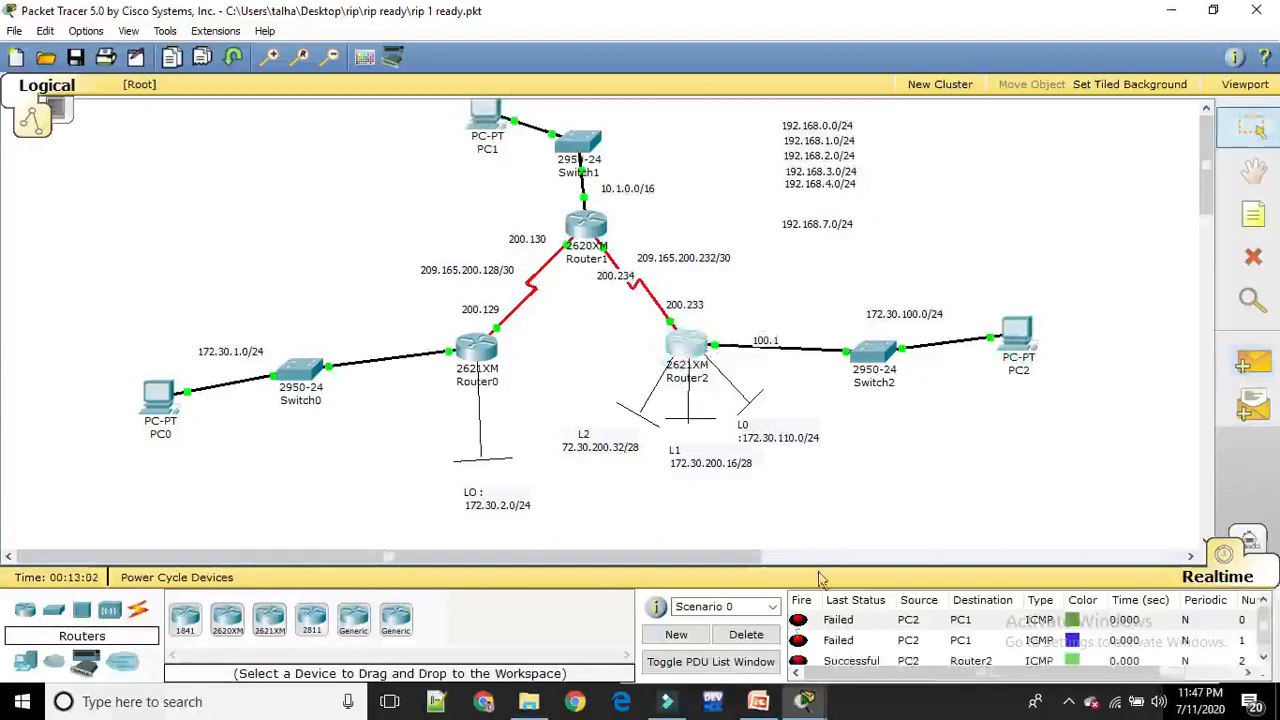
left_click(748, 643)
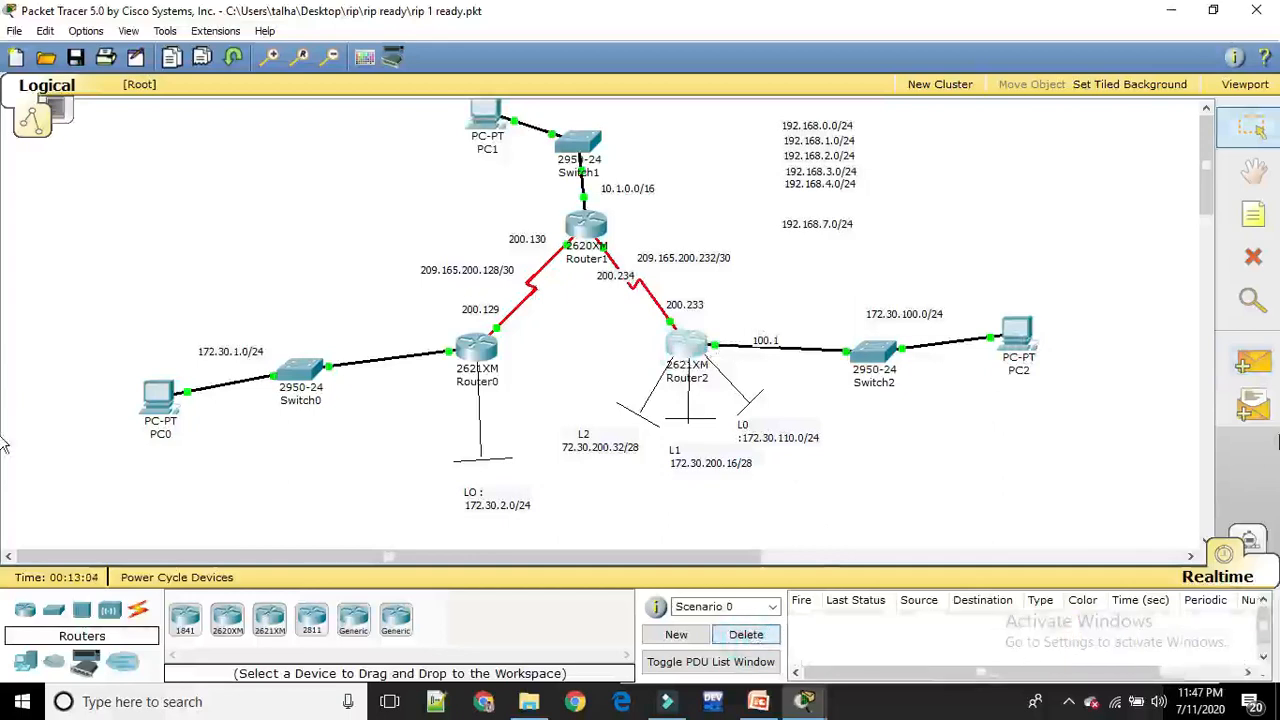
Send a simple PDU from PC2 to Router1 to test the next hop
left_click(1252, 363)
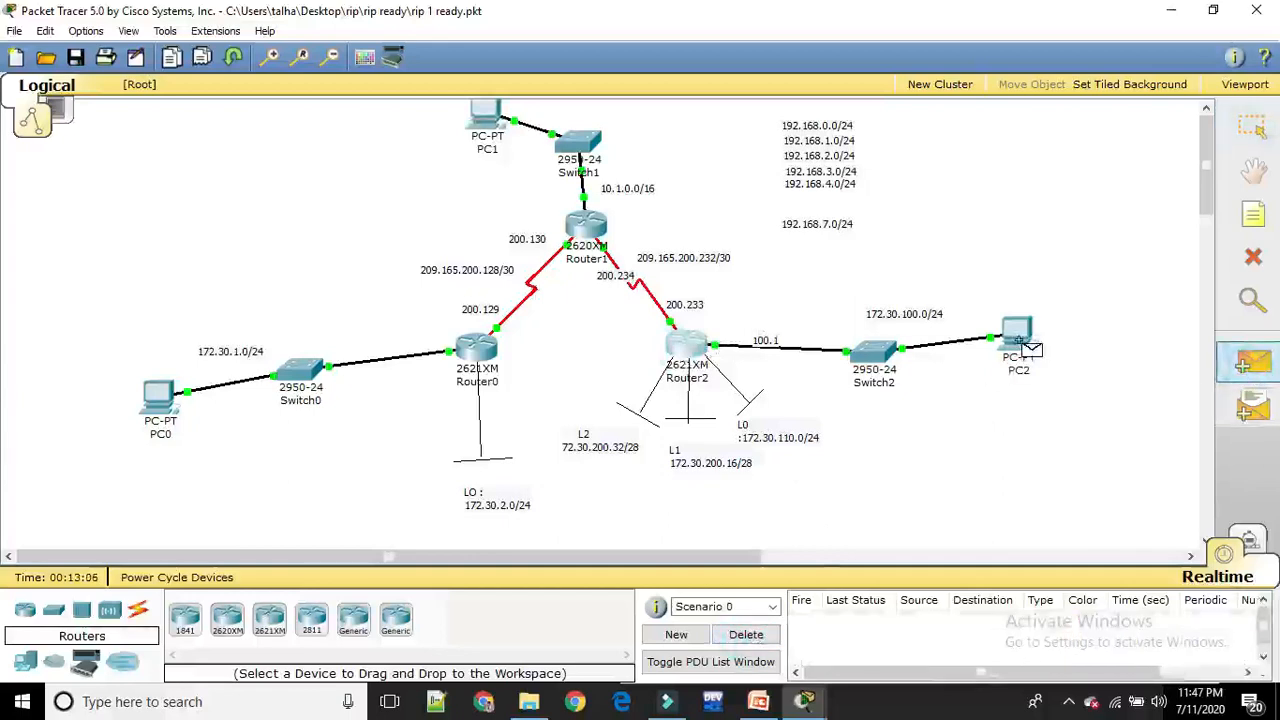
left_click(1015, 333)
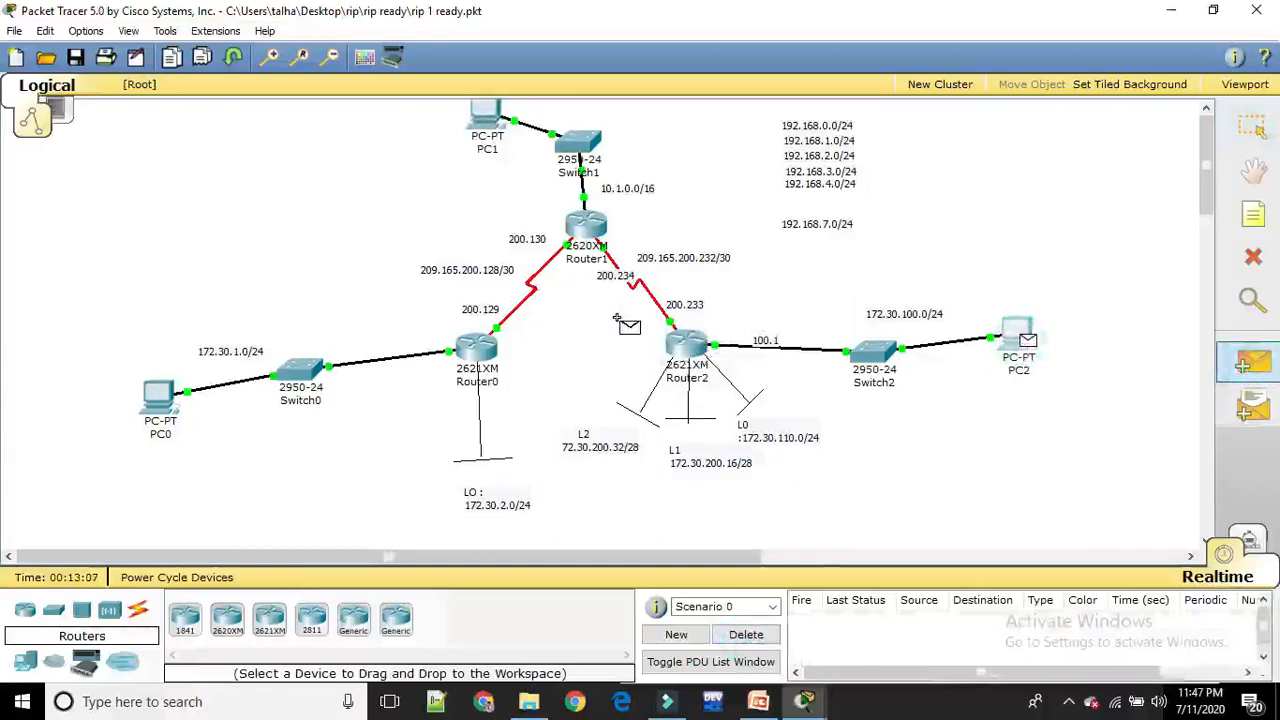
left_click(590, 229)
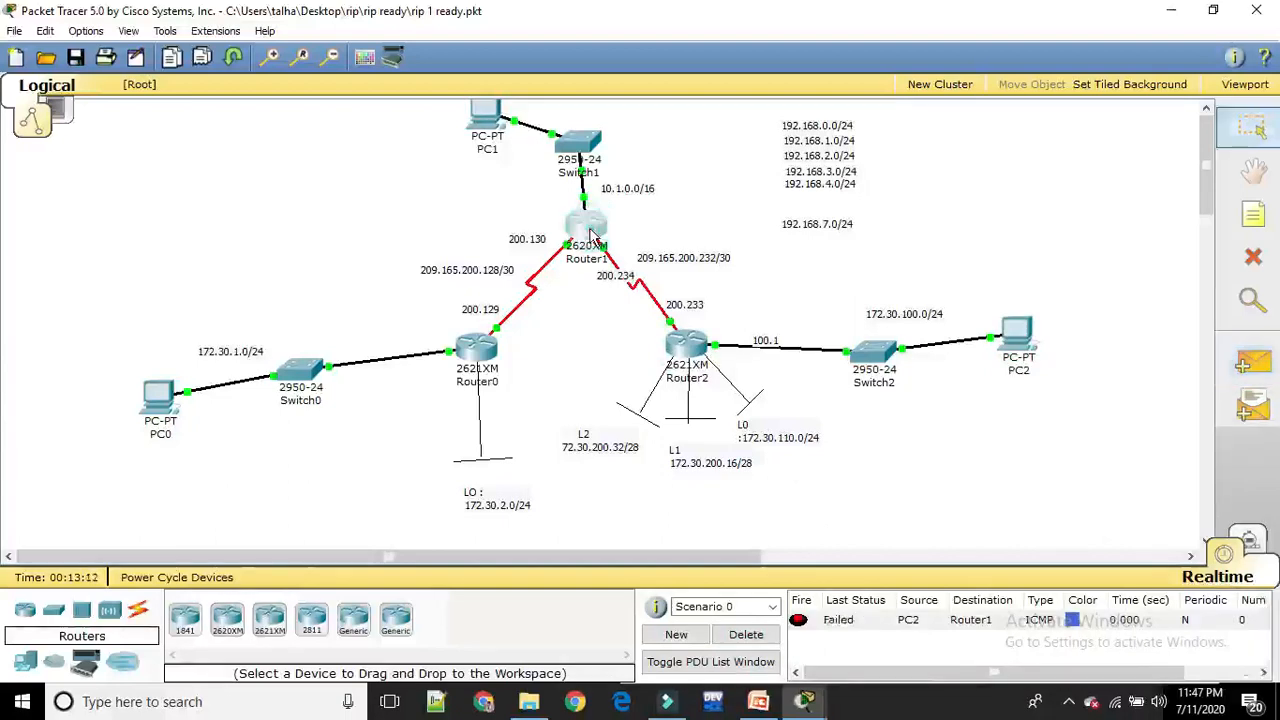
Send two more simple PDUs from PC2 to Router1, and clear the PDU results
left_click(1252, 362)
left_click(1012, 335)
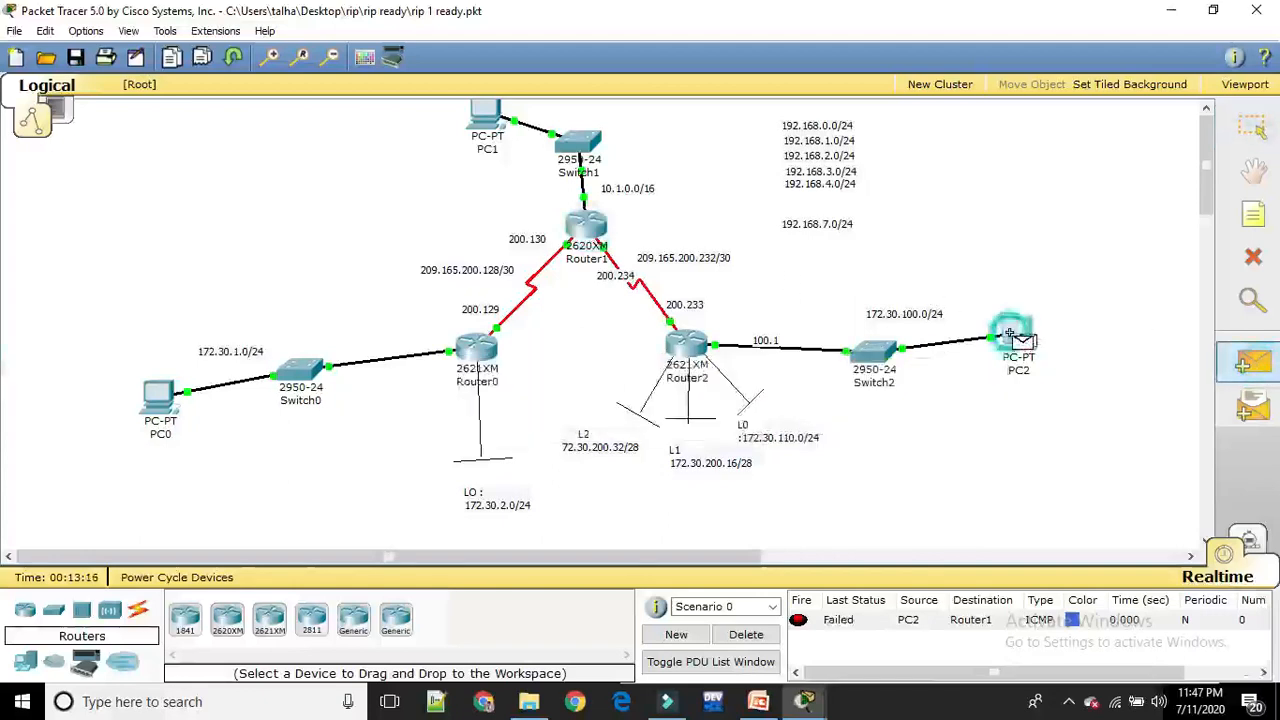
left_click(587, 229)
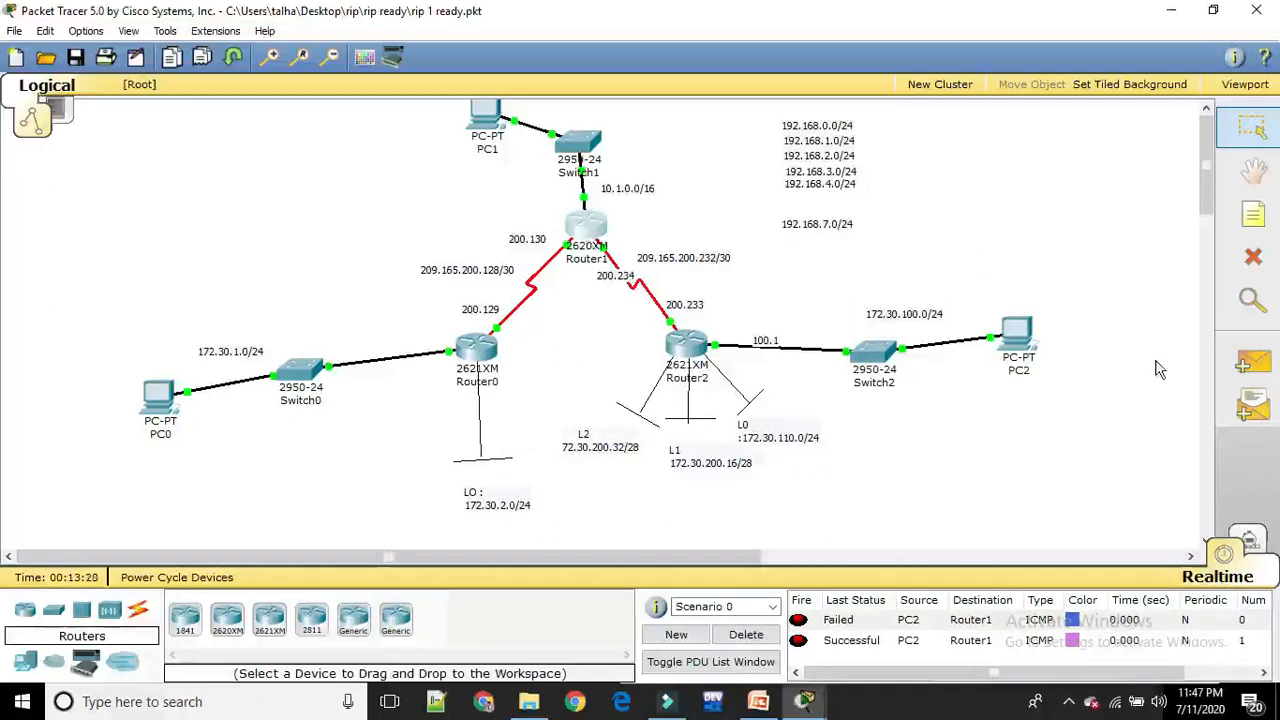
left_click(1257, 366)
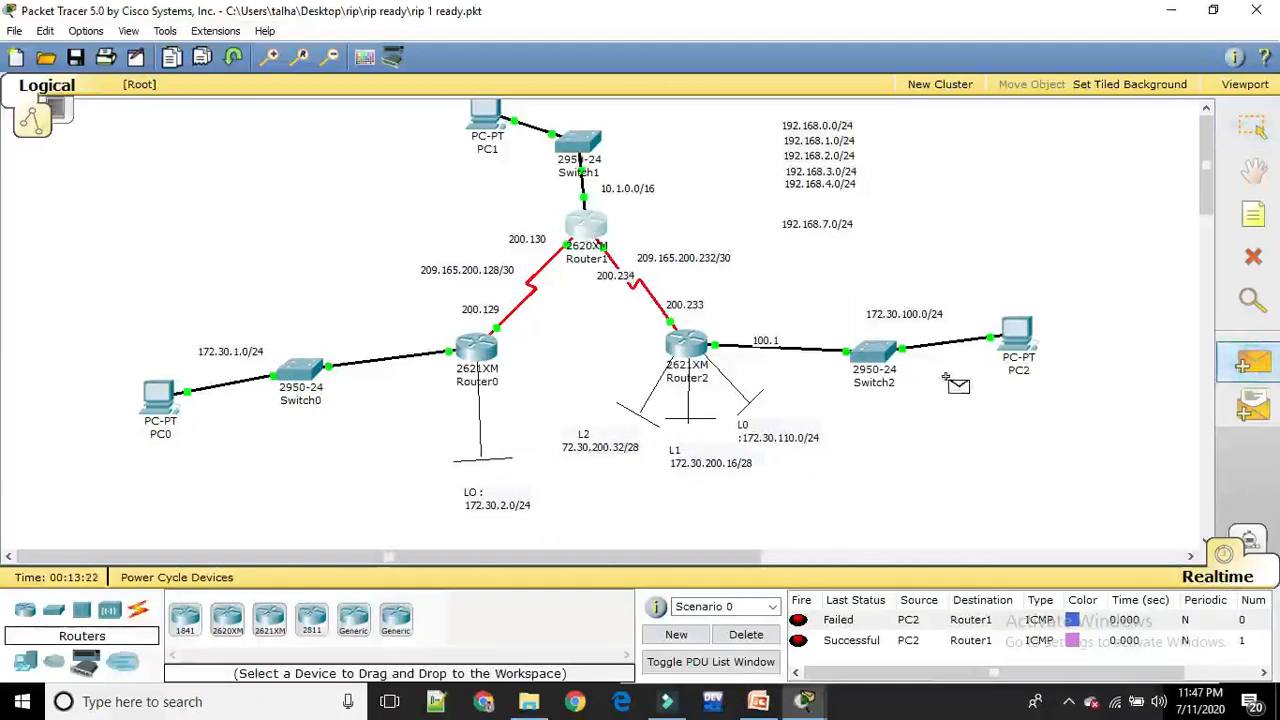
left_click(1012, 335)
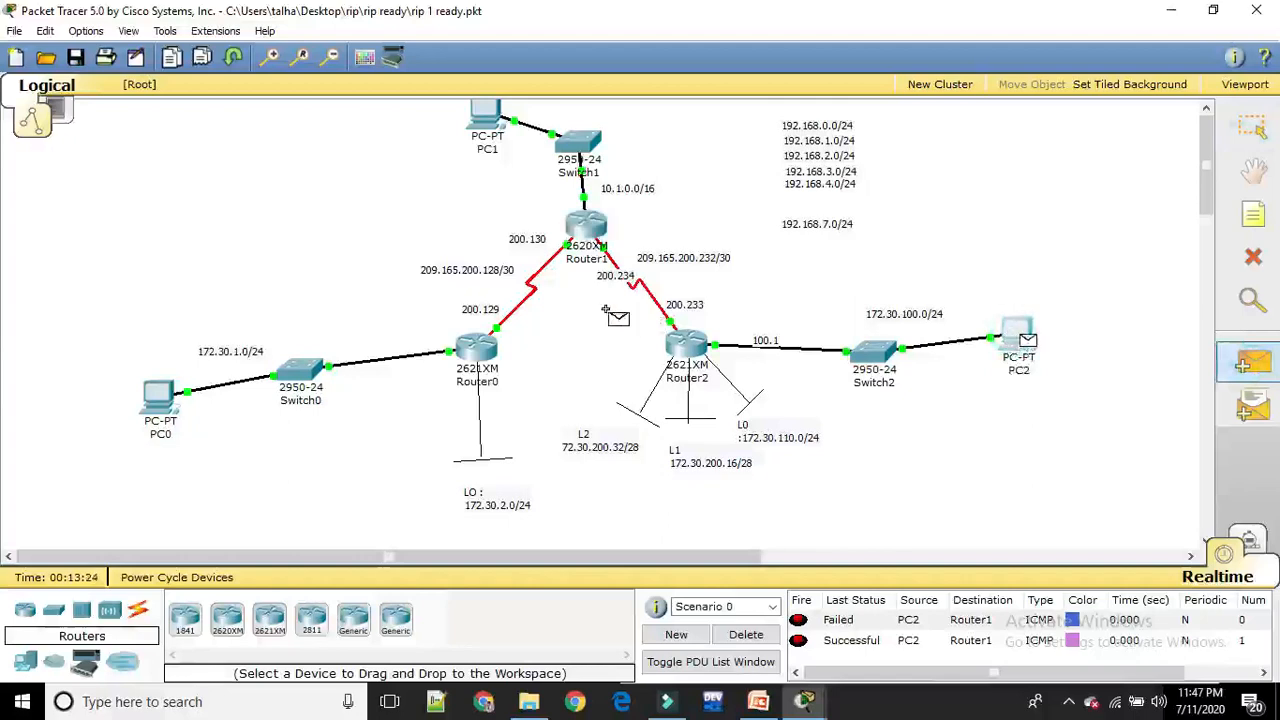
left_click(583, 222)
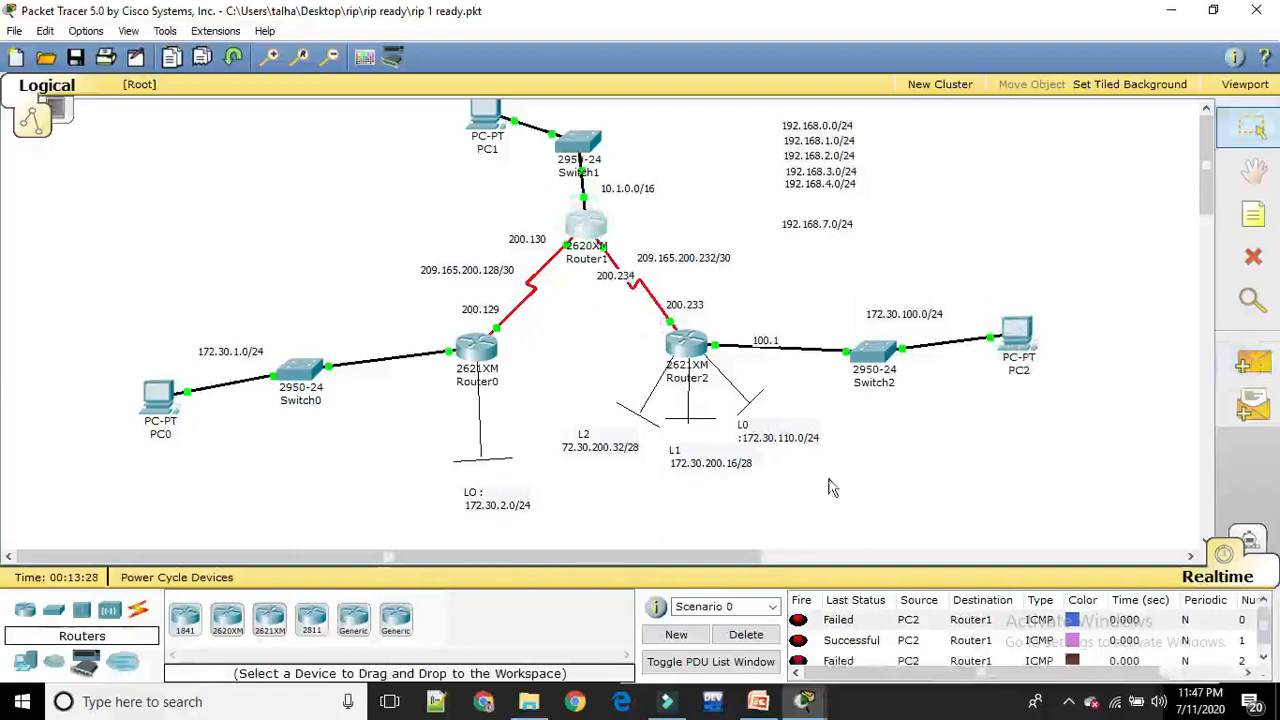
left_click(748, 635)
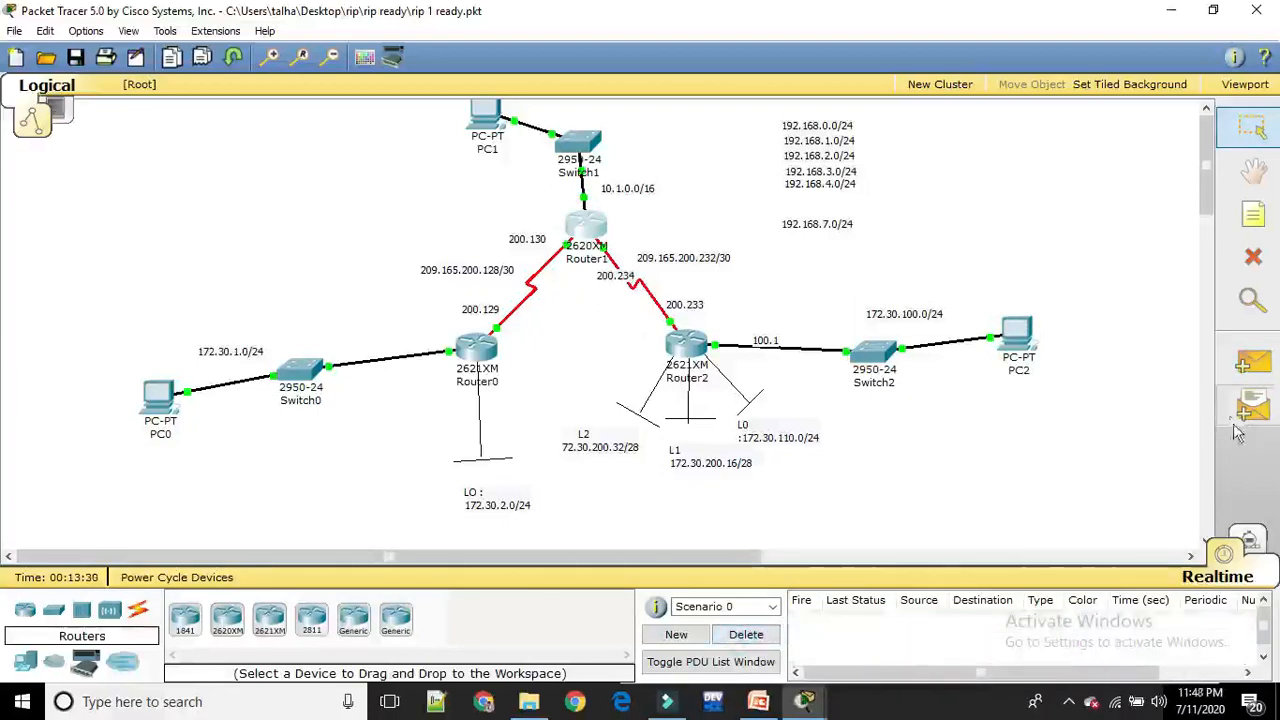
Send one simple PDU from PC2 to Router1 and another from PC2 to PC1
left_click(1252, 364)
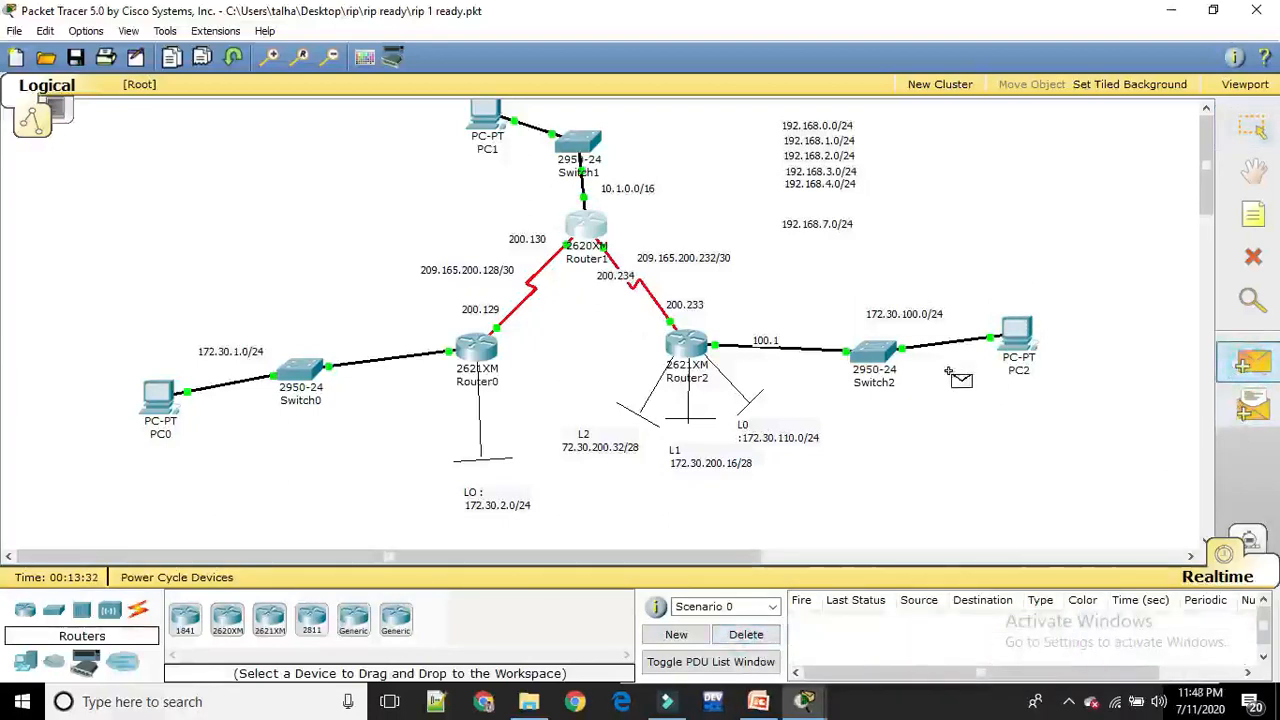
left_click(1018, 325)
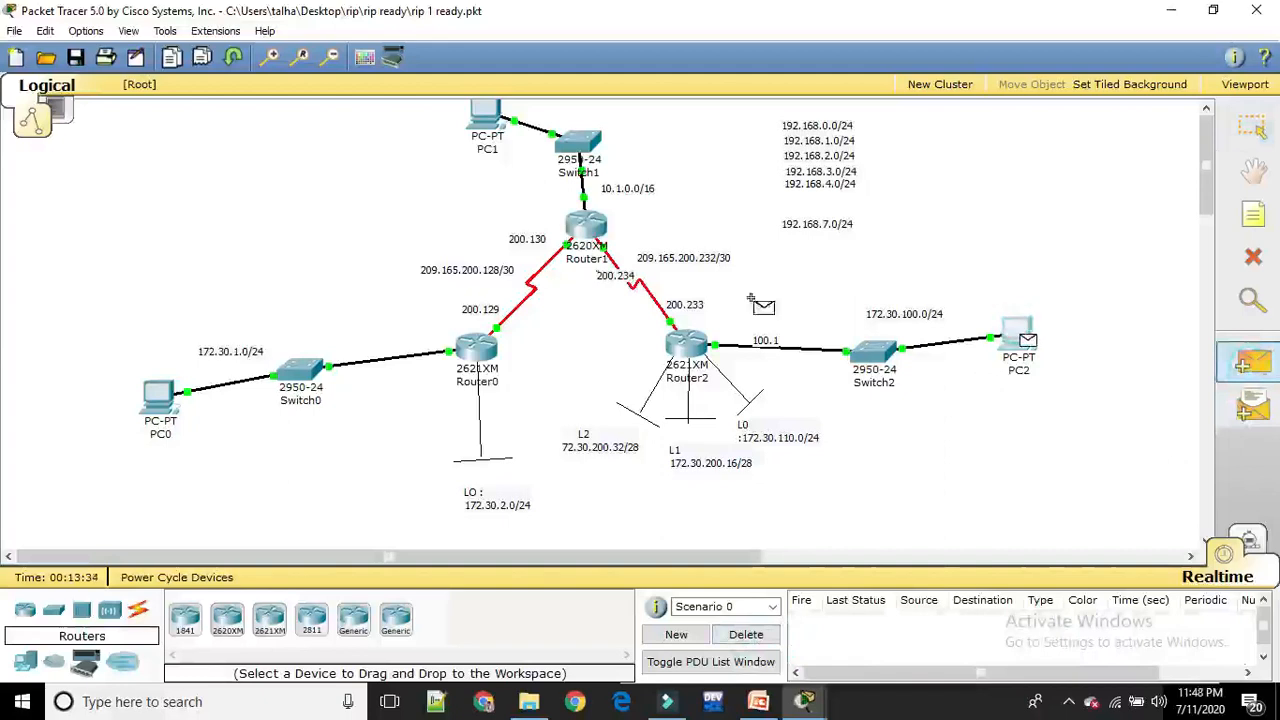
left_click(586, 226)
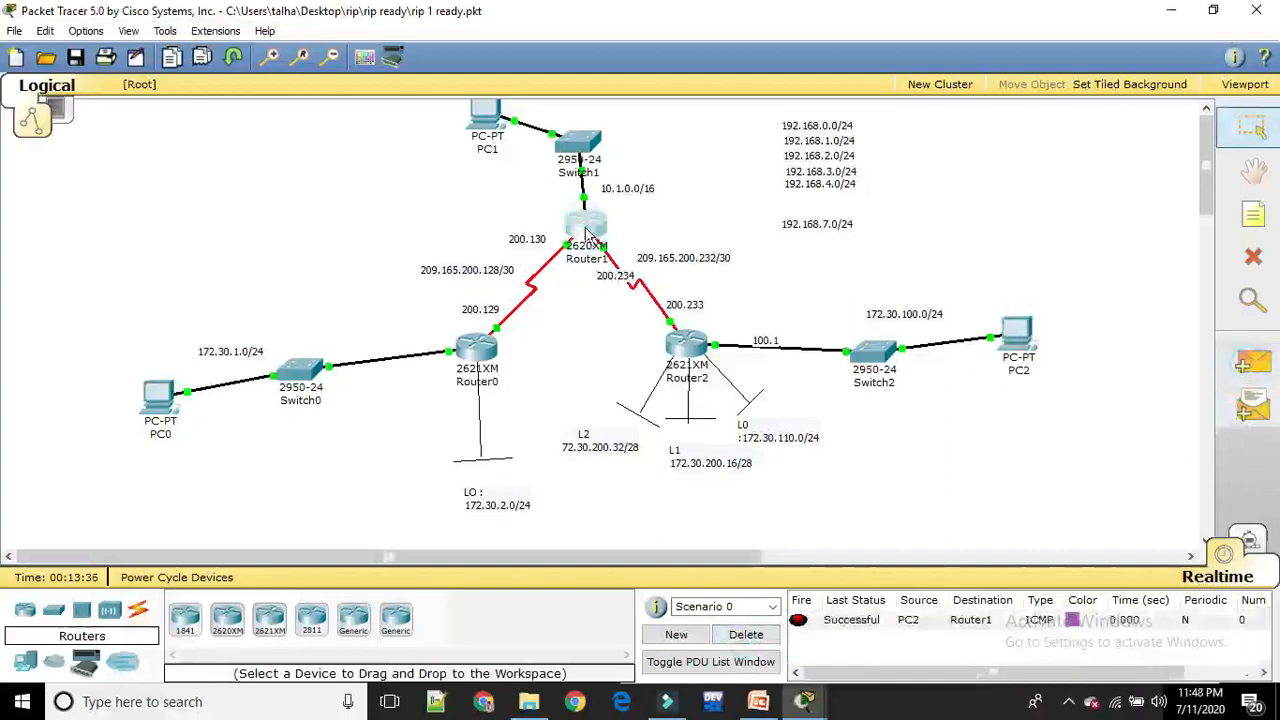
left_click(1249, 366)
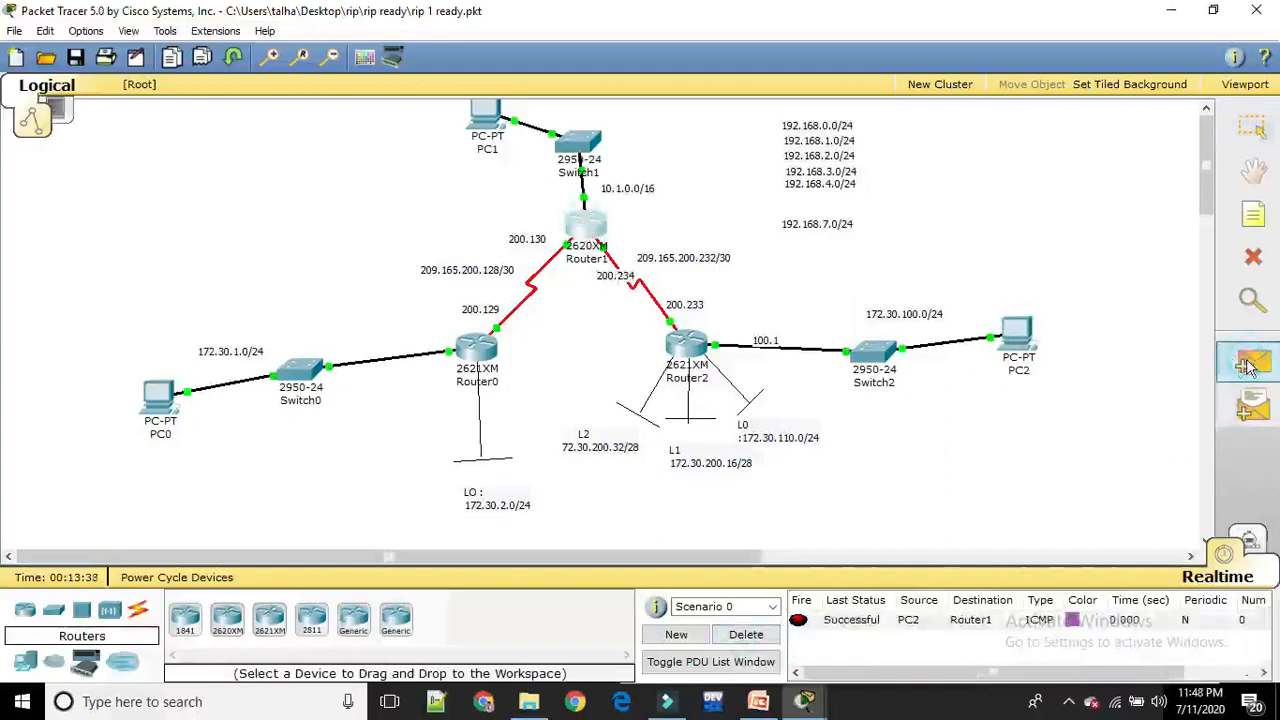
left_click(1018, 333)
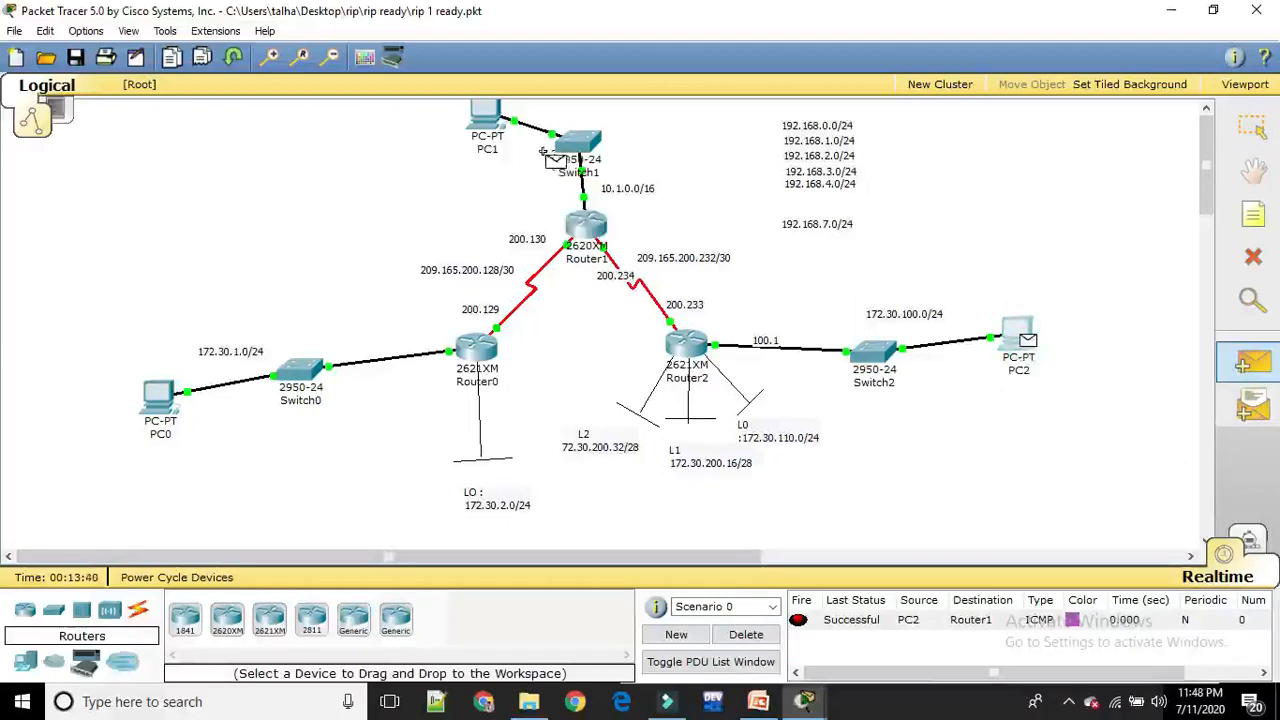
left_click(488, 118)
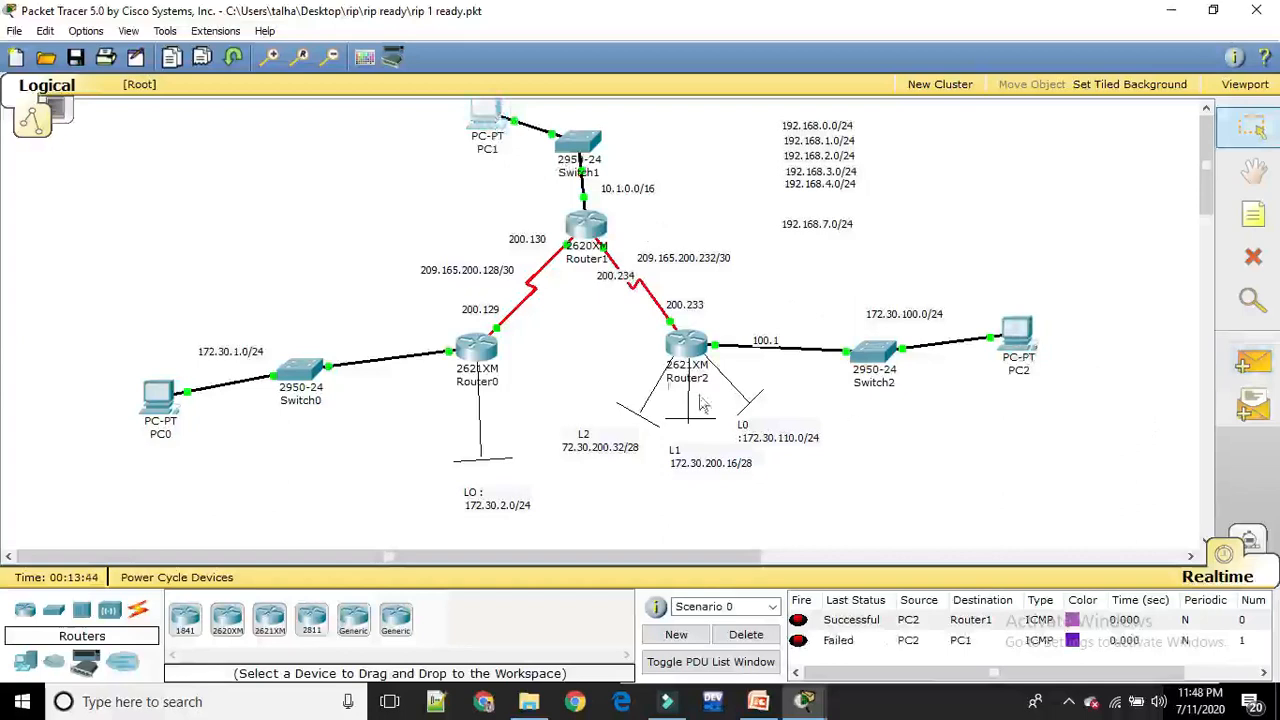
Try to ping 10.1.0.2 from Router2's command line in global configuration mode
left_click(694, 360)
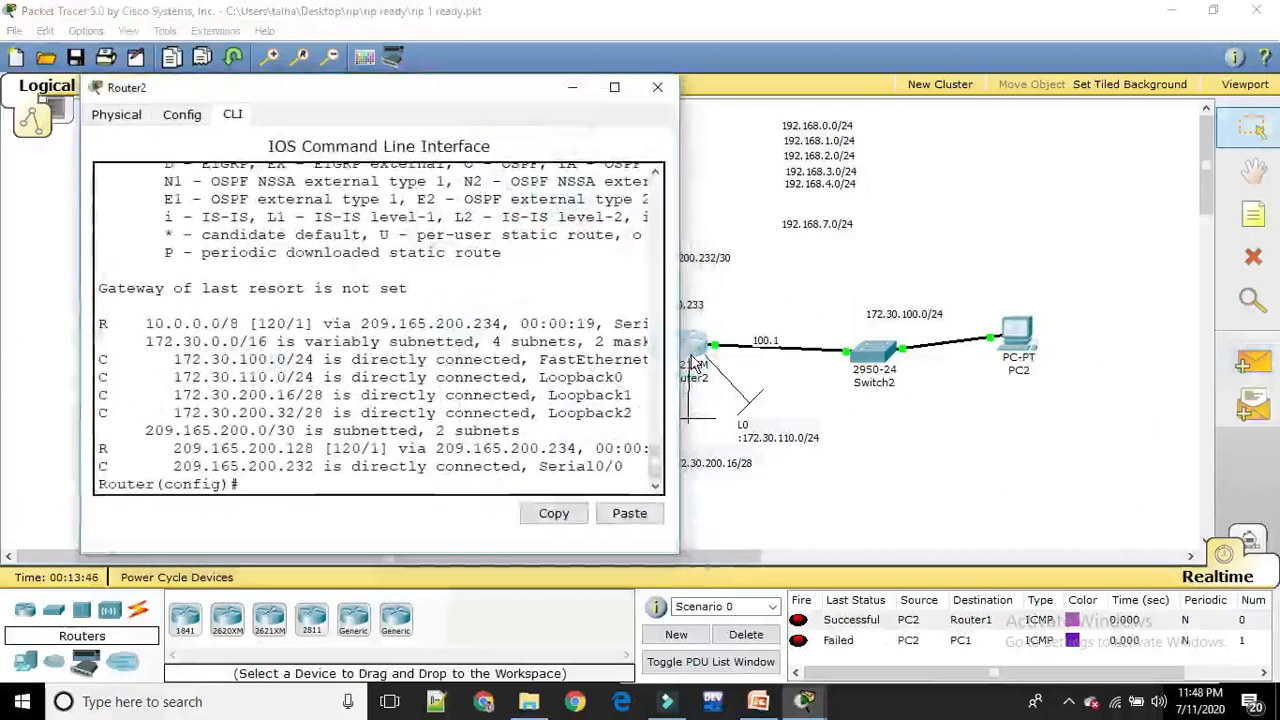
left_click(259, 484)
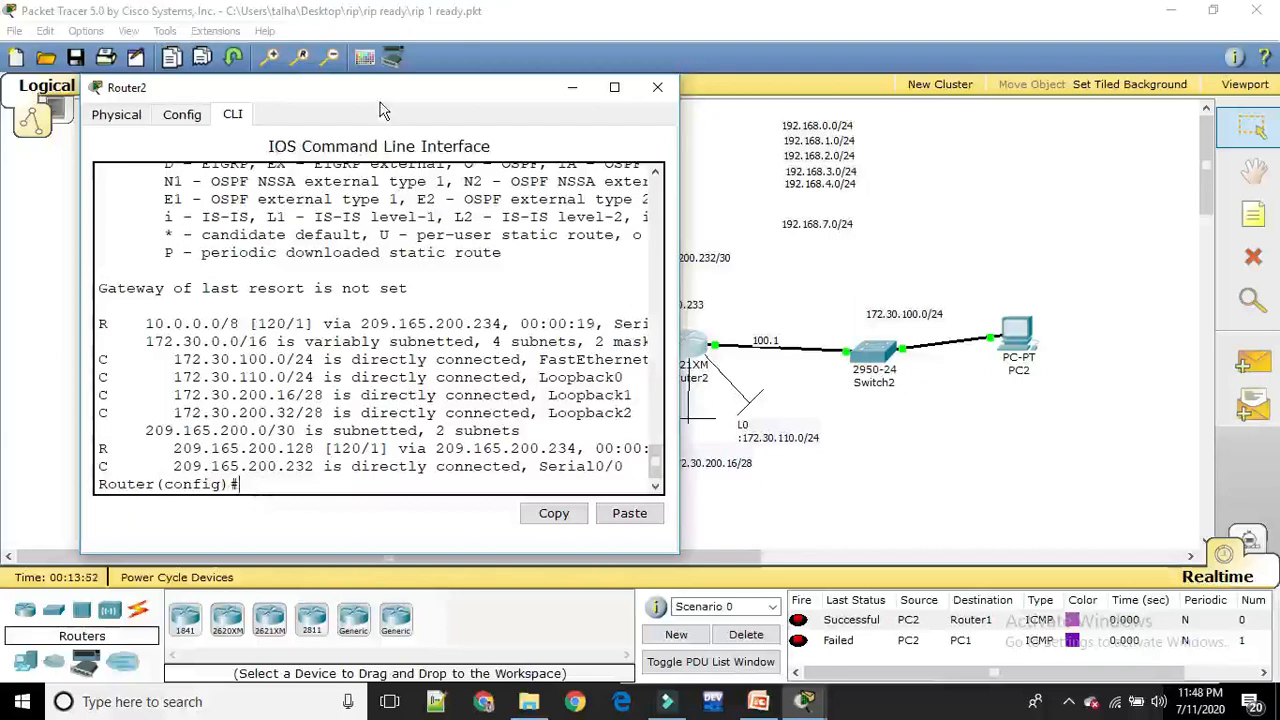
left_click_drag(380, 110, 1019, 135)
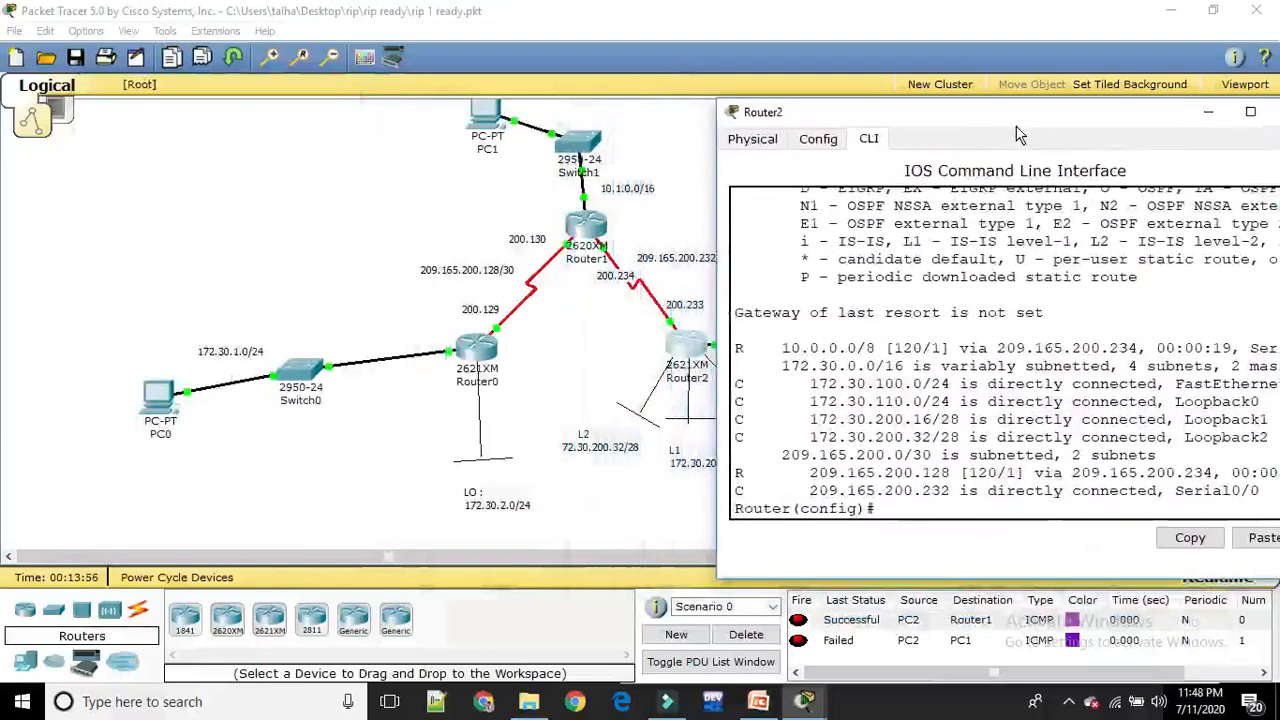
type("ping ")
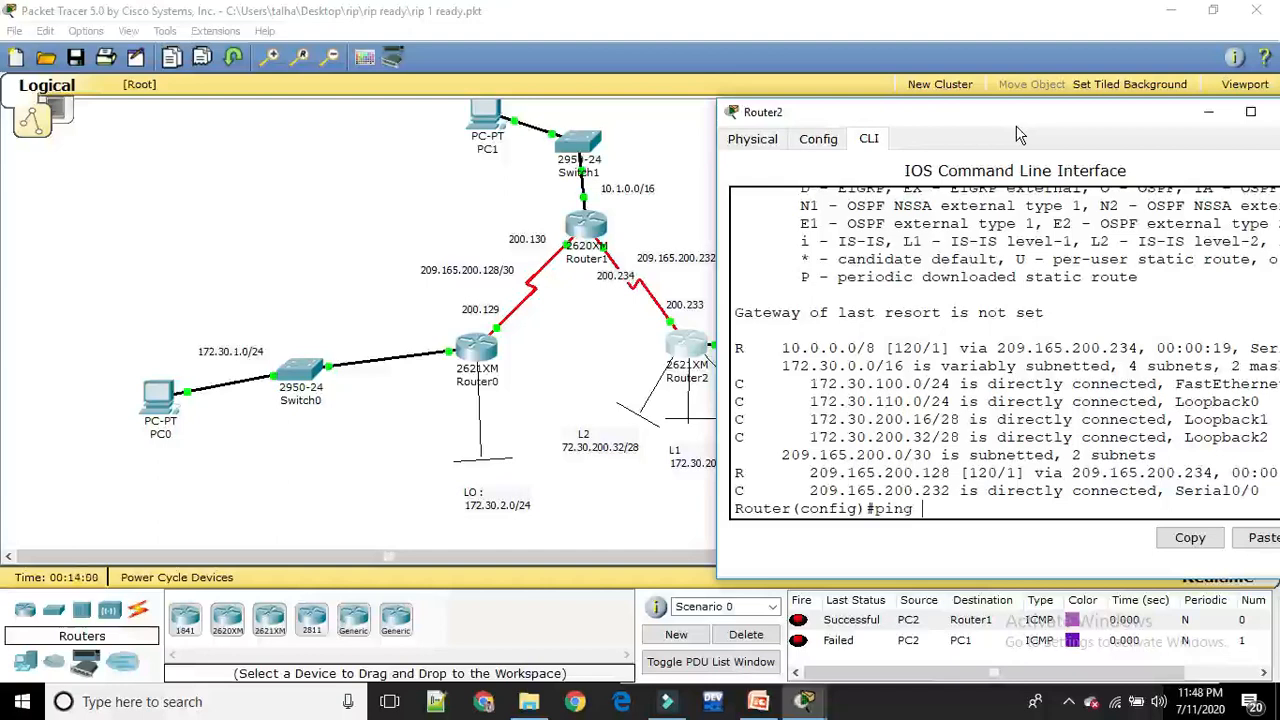
type("10.1.0.2")
key("Return")
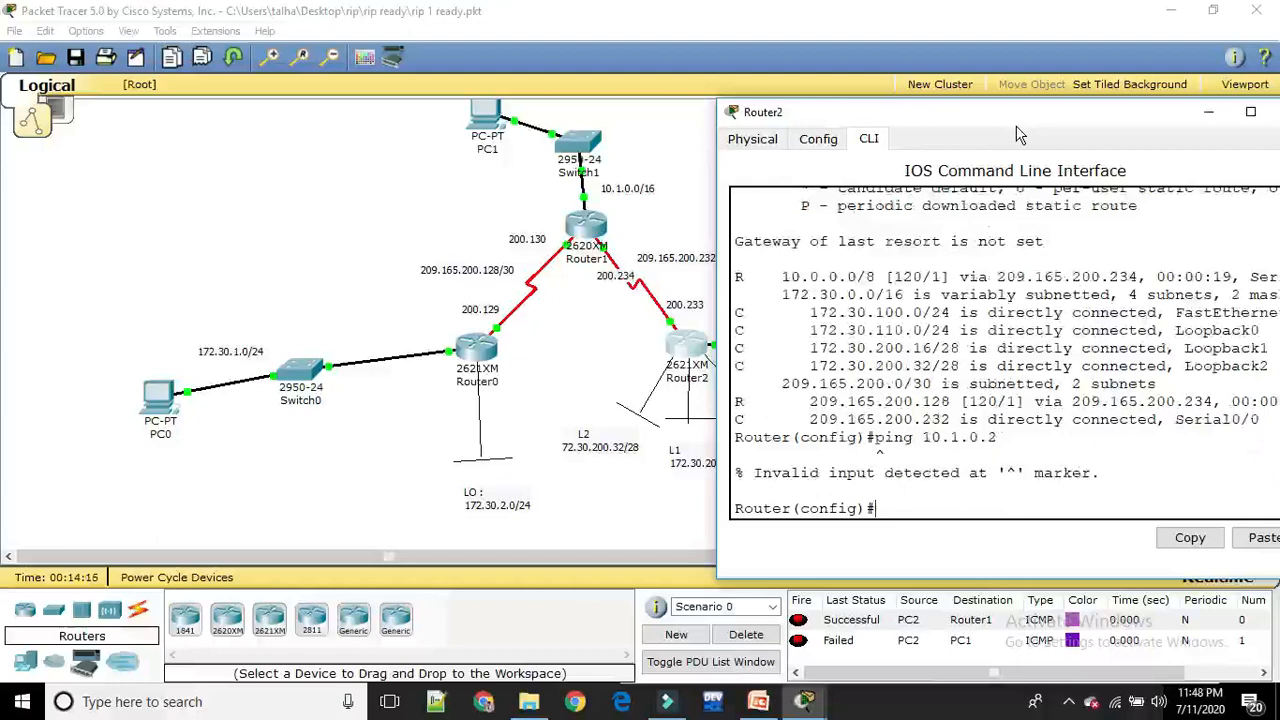
Rerun the previous Router2 command with the do prefix, as "do ping 10.1.0.2"
key("Up")
key("Left")
key("Left")
key("Left")
key("Left")
key("Left")
key("Left")
key("Left")
key("Left")
type("do")
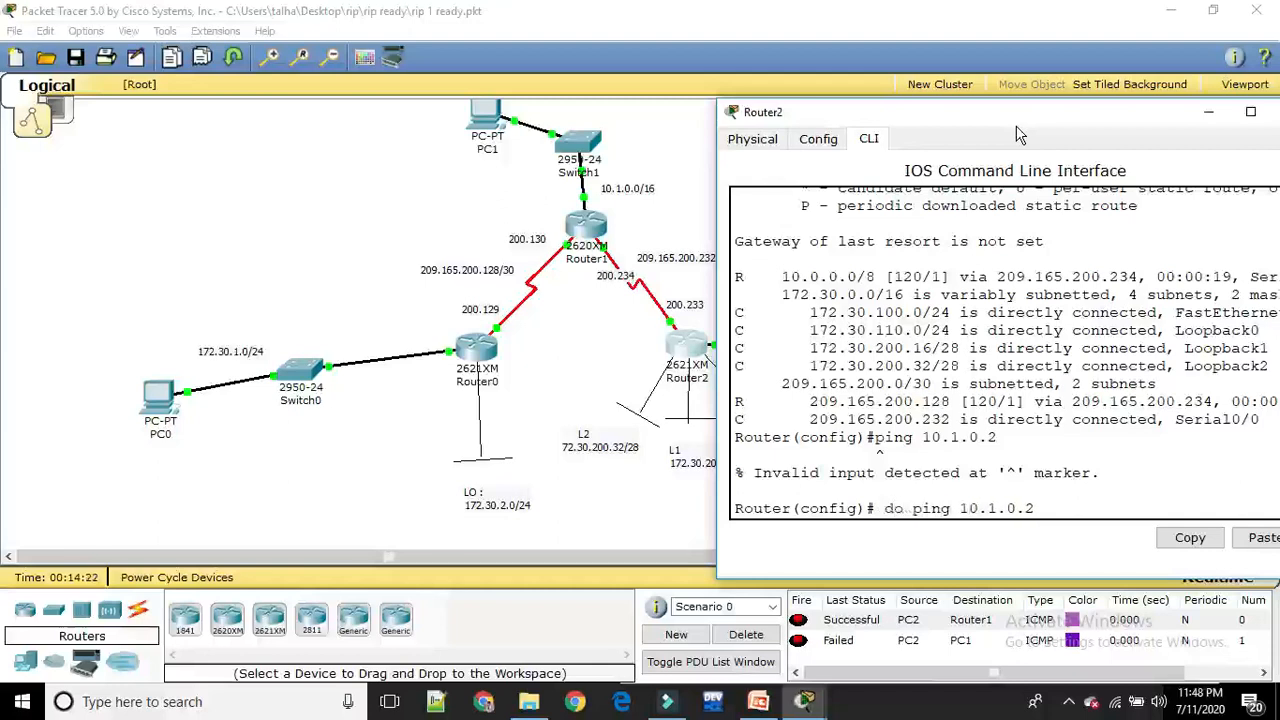
key("Return")
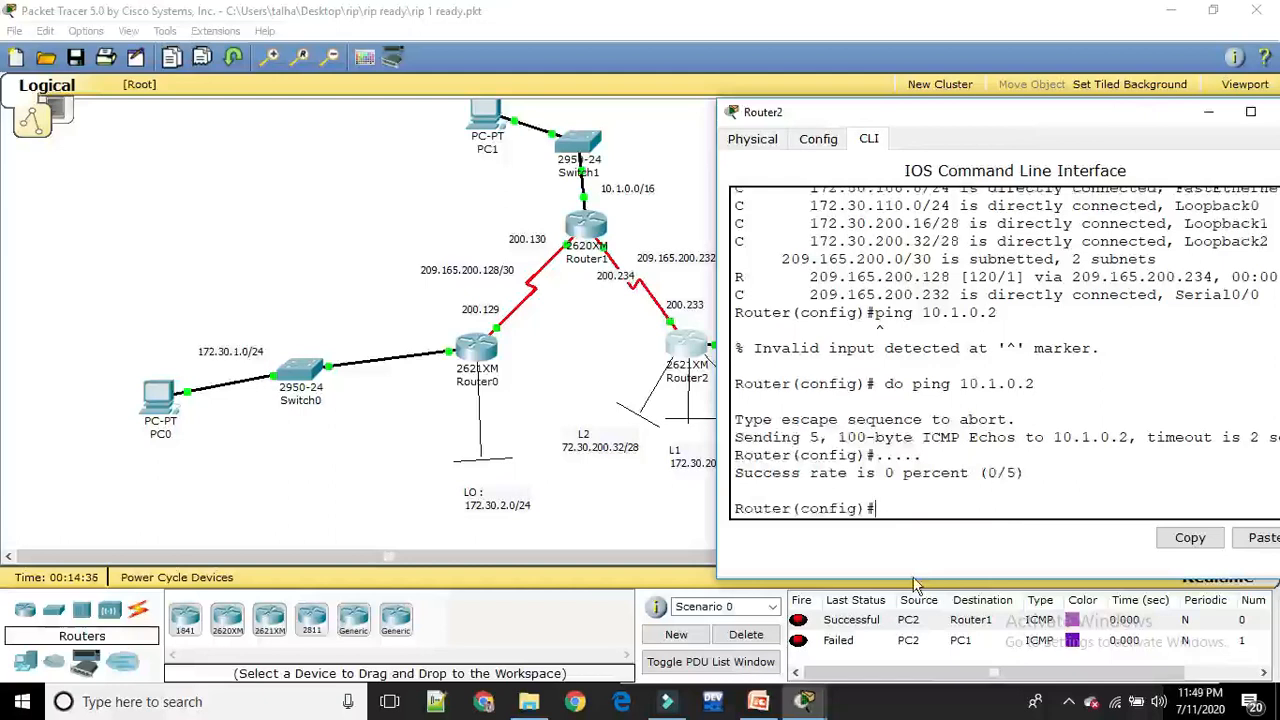
Set PC1's IP address to 10.1.0.2 and its default gateway to 10.1.0.1, and close its configuration window
left_click(488, 124)
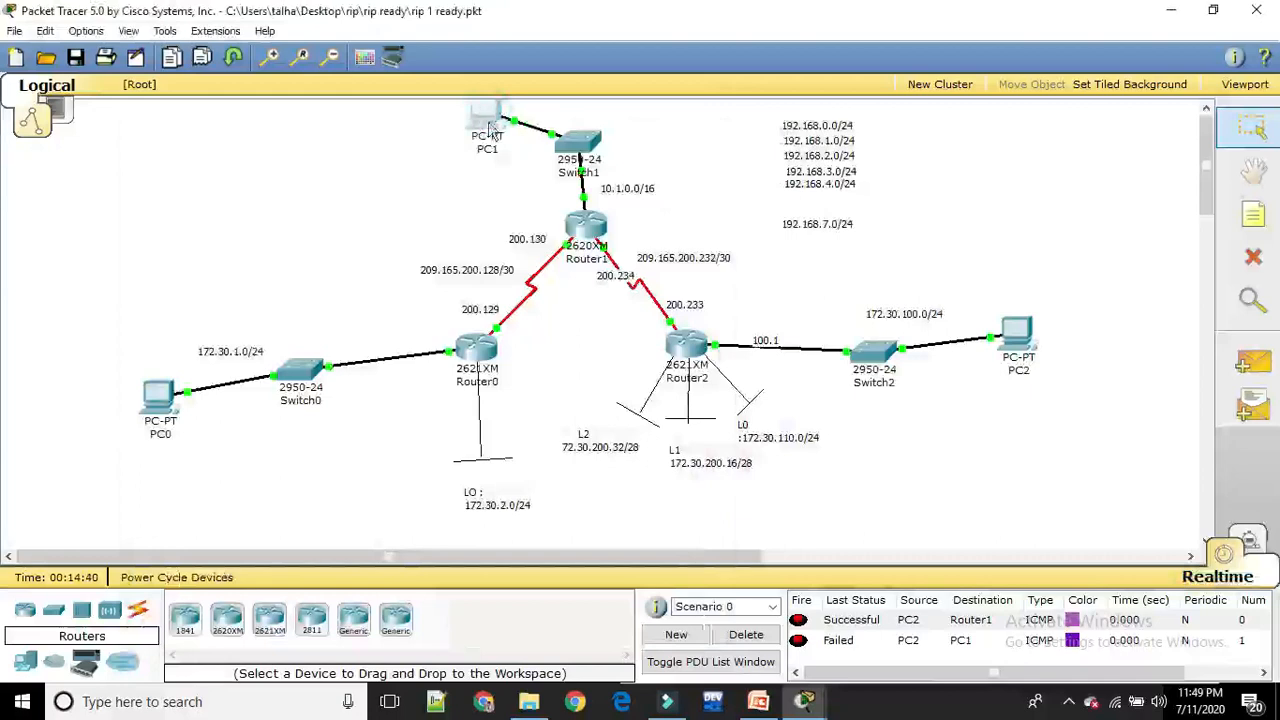
left_click(489, 125)
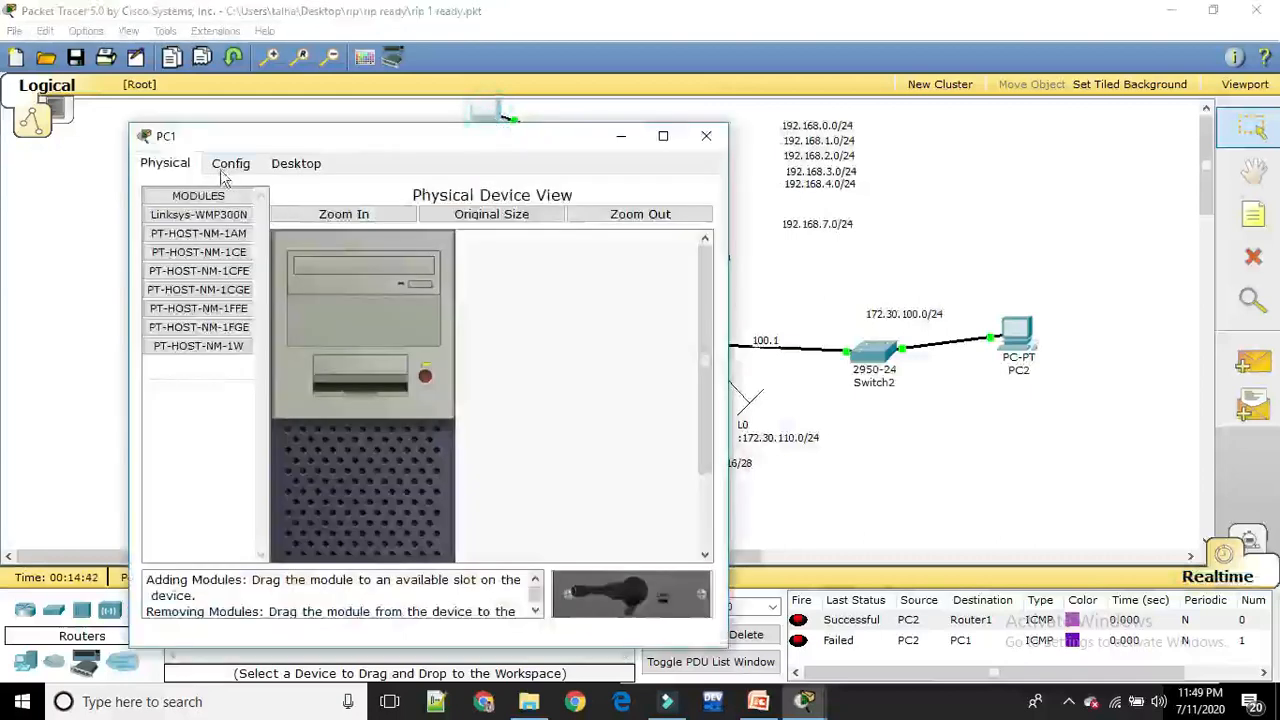
left_click(287, 163)
left_click(205, 235)
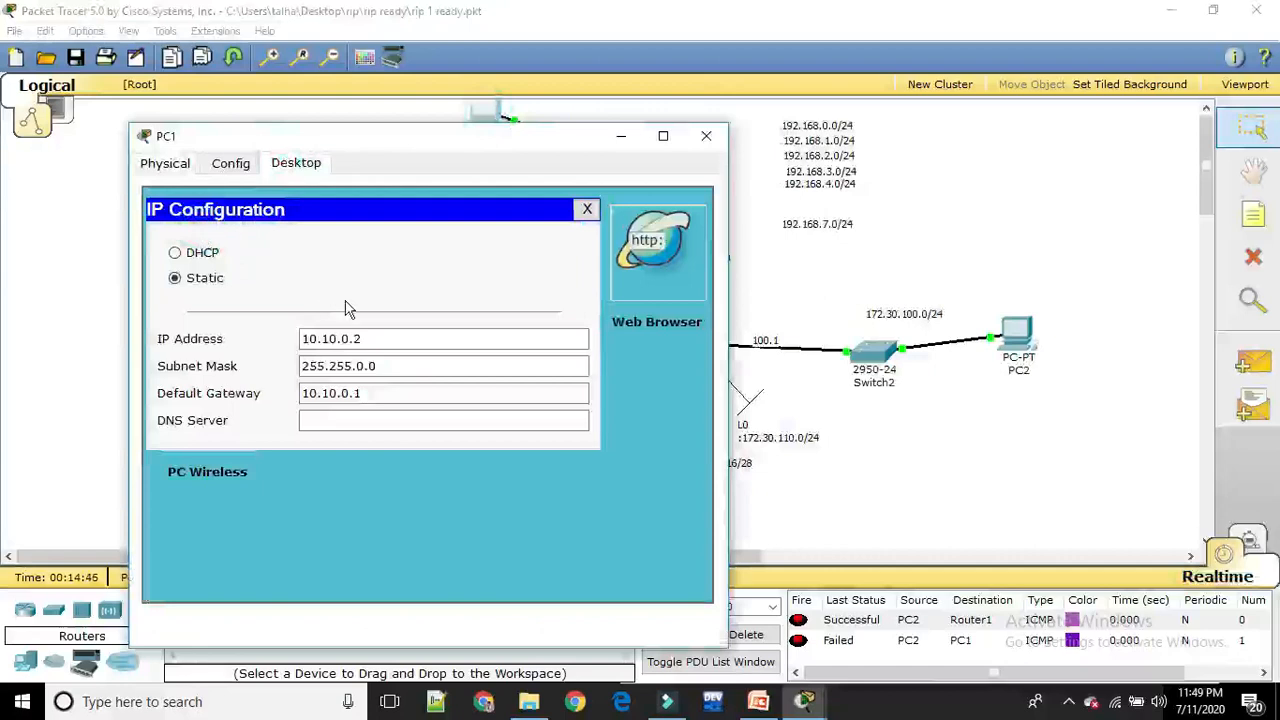
left_click(336, 339)
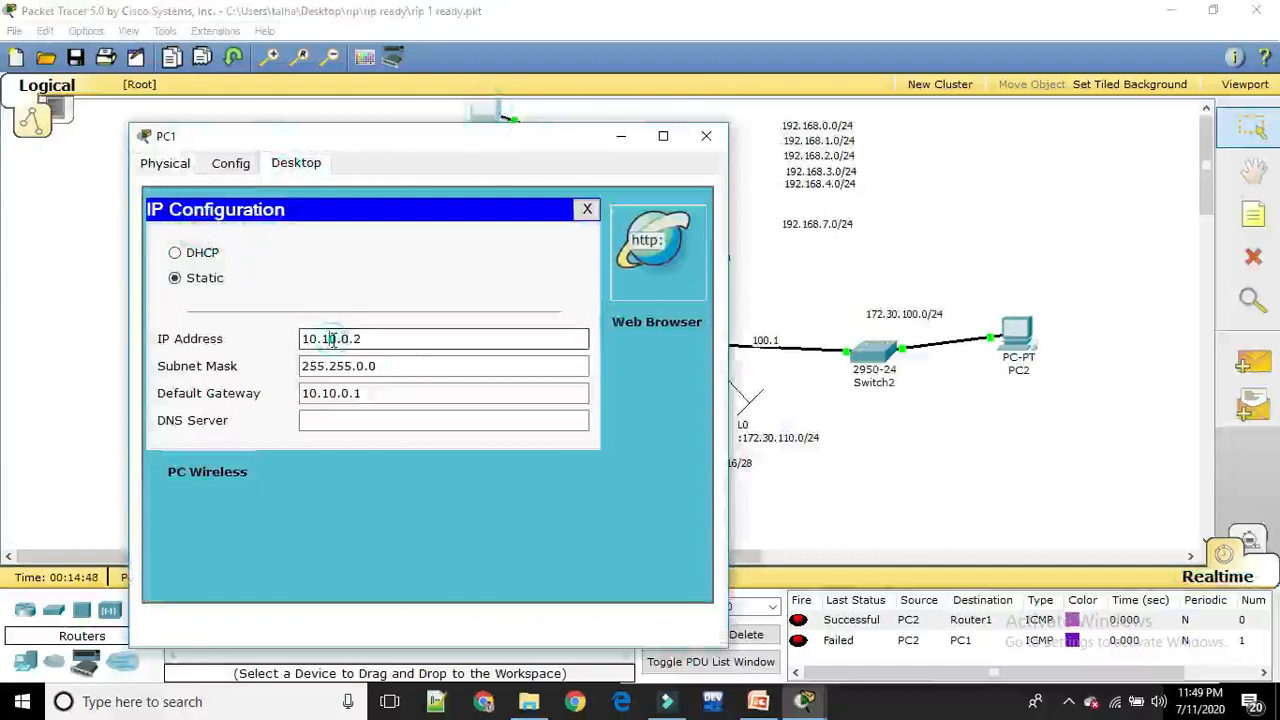
key("Delete")
left_click(331, 393)
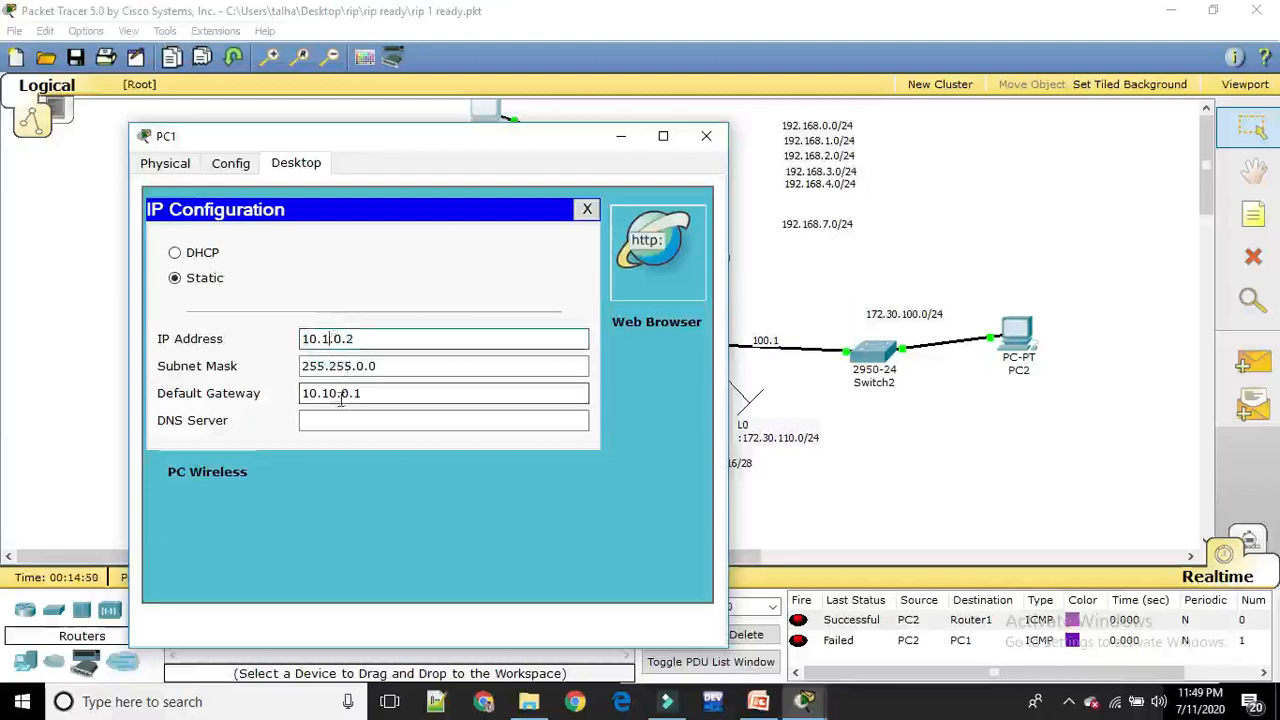
key("Delete")
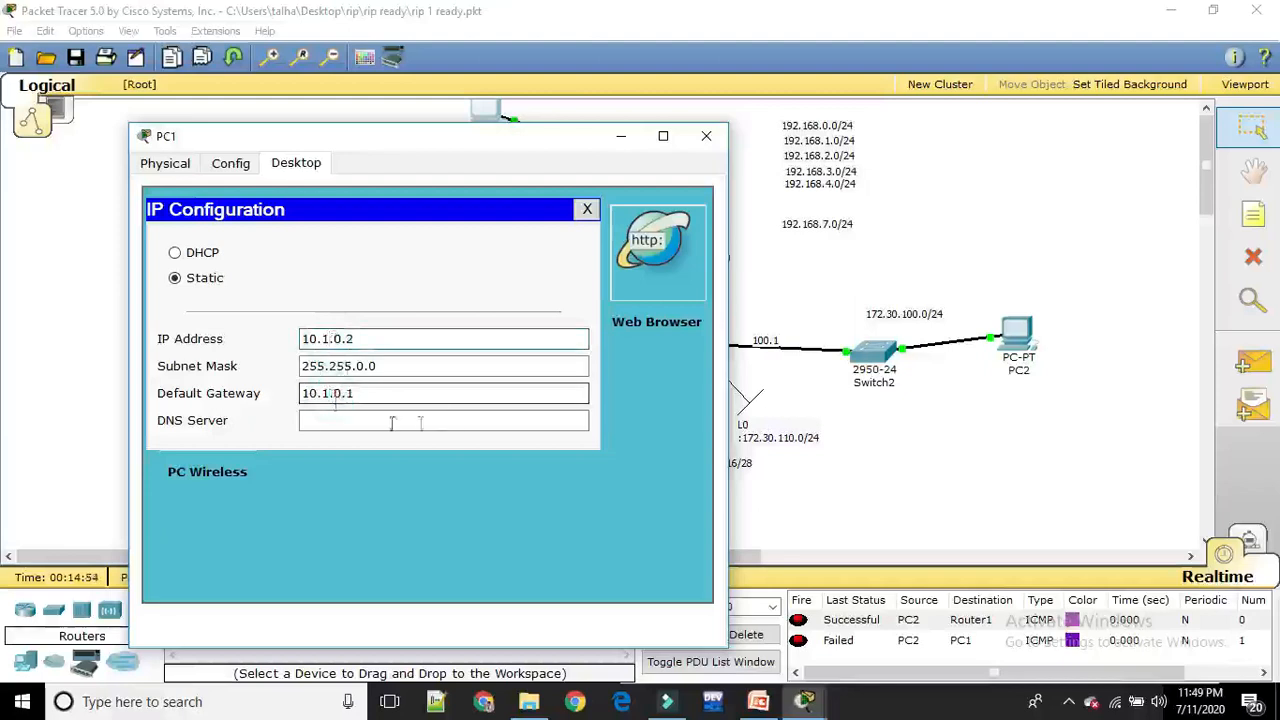
left_click(712, 142)
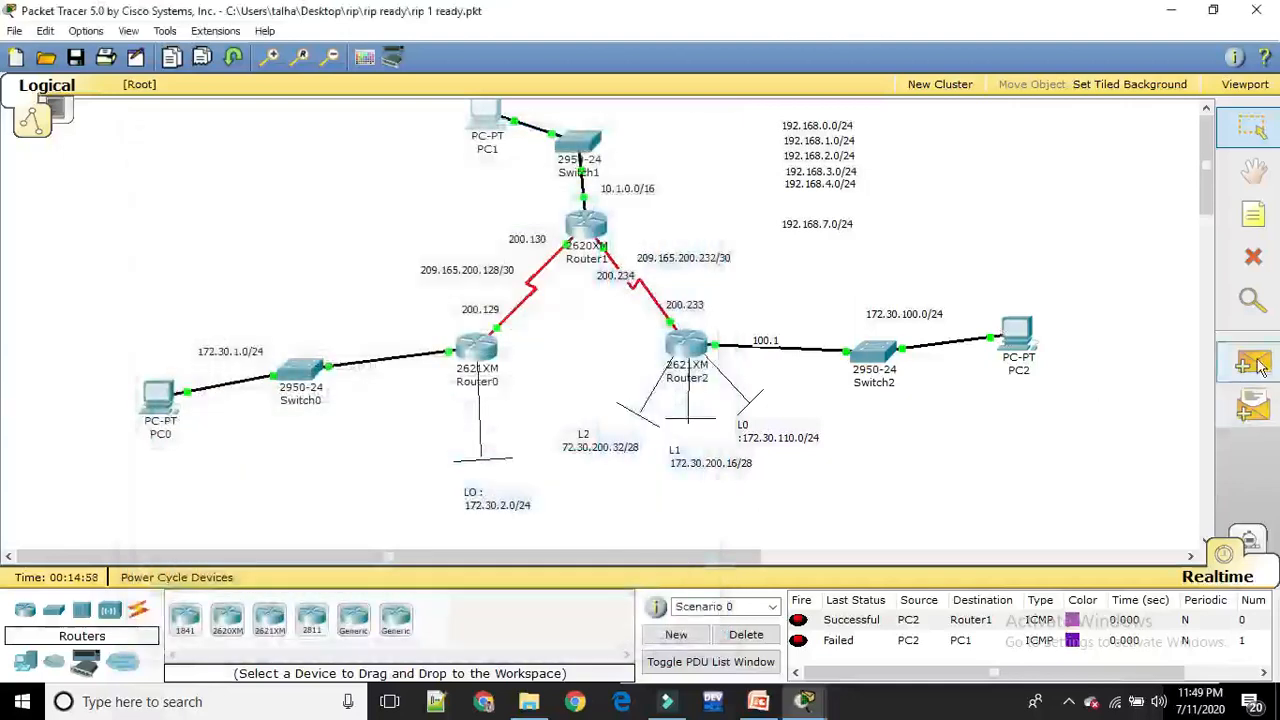
Clear the PDU results and send two simple PDUs from PC2 to PC1
left_click(750, 640)
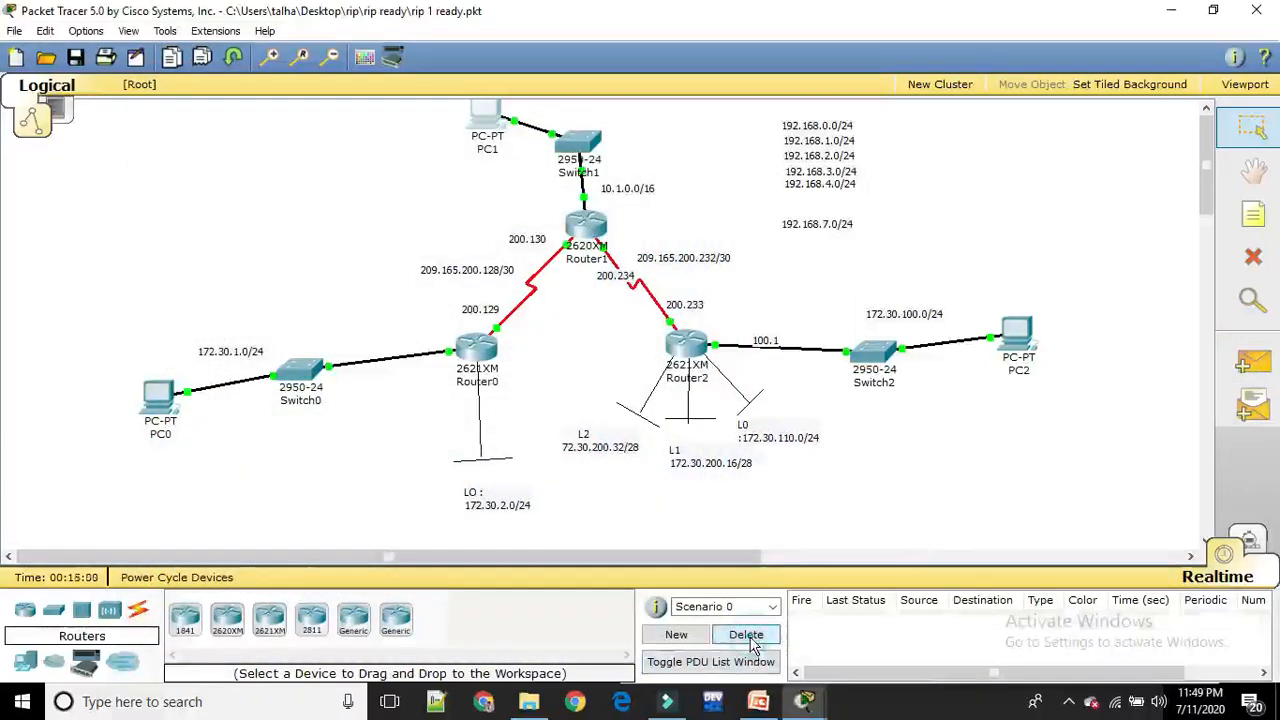
left_click(1252, 364)
left_click(1017, 334)
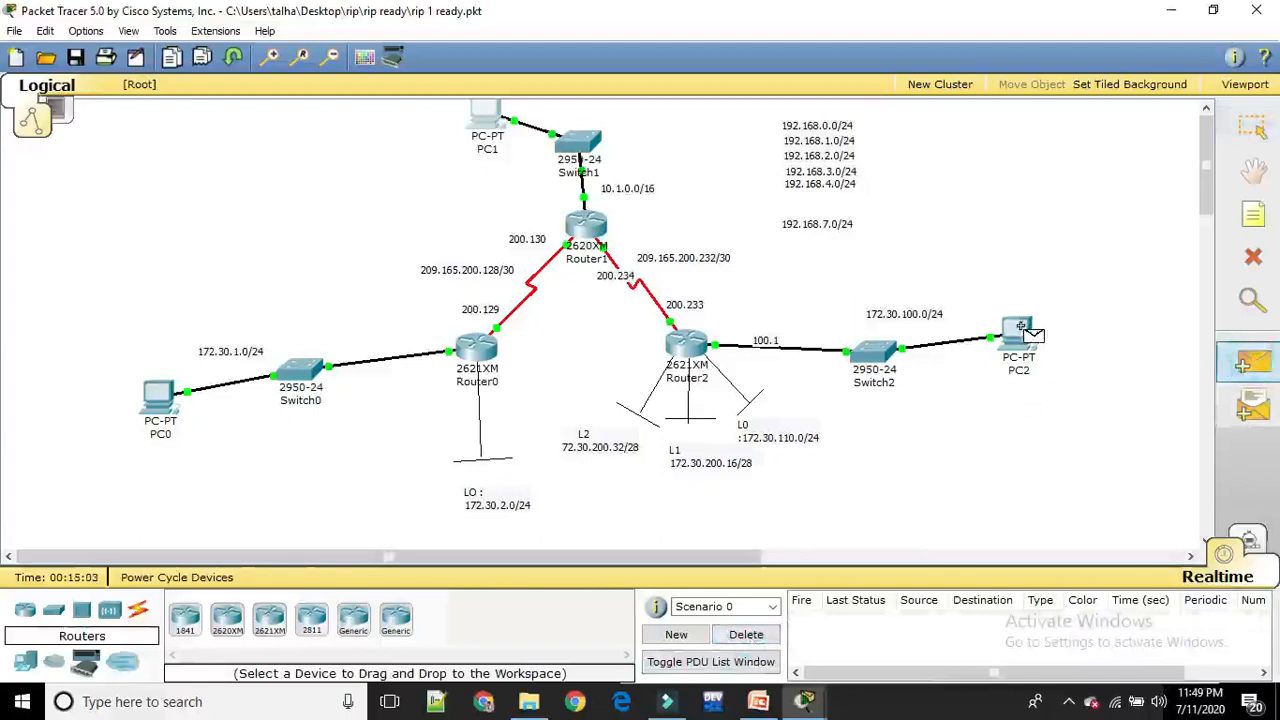
left_click(480, 115)
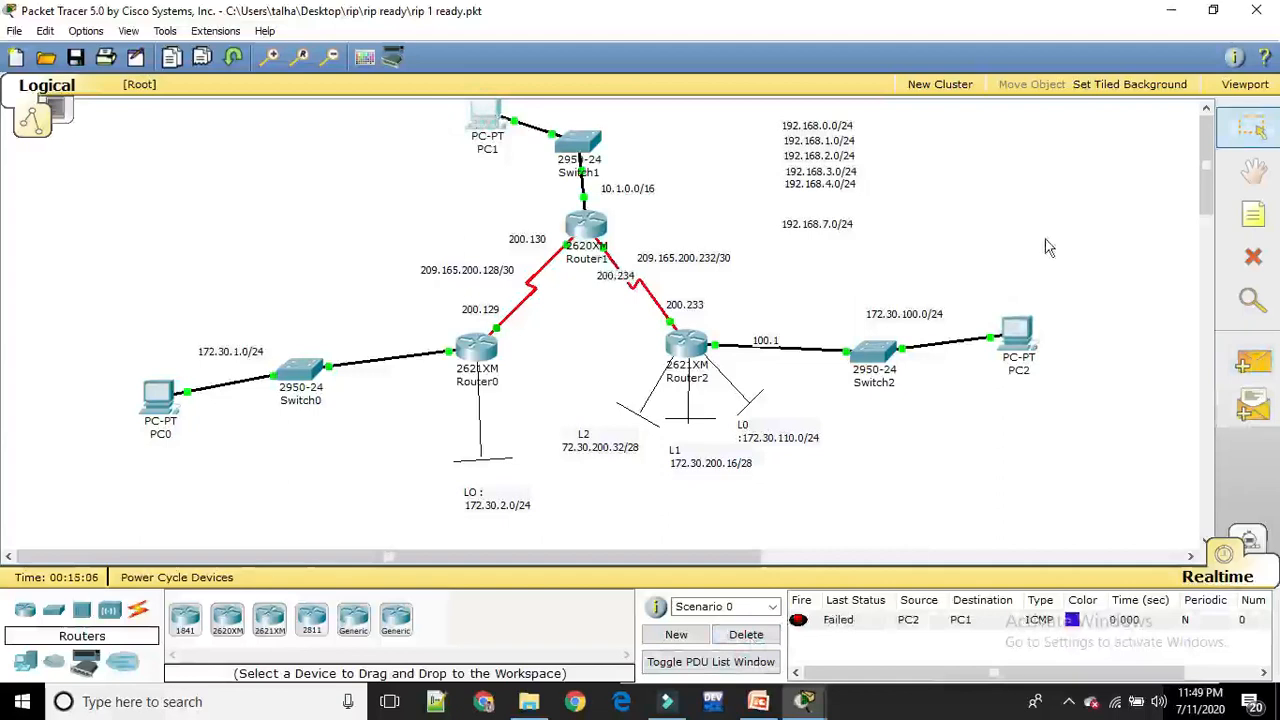
left_click(1253, 362)
left_click(1020, 333)
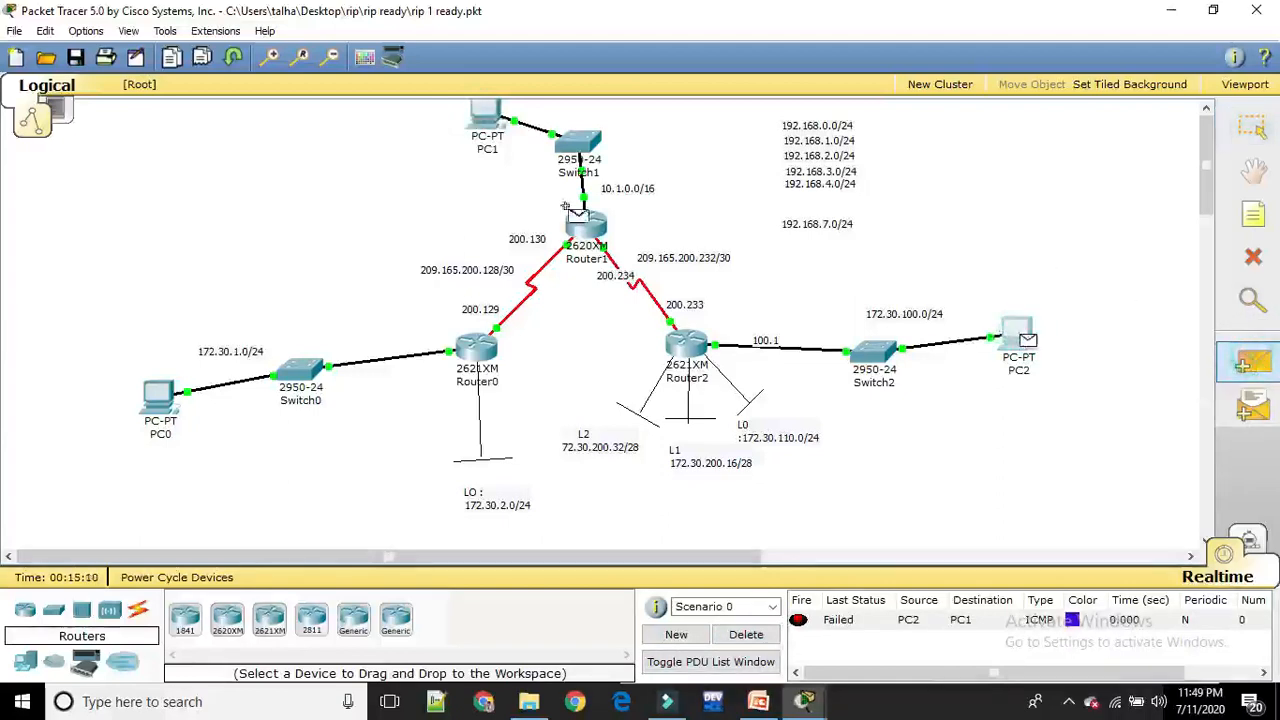
left_click(488, 112)
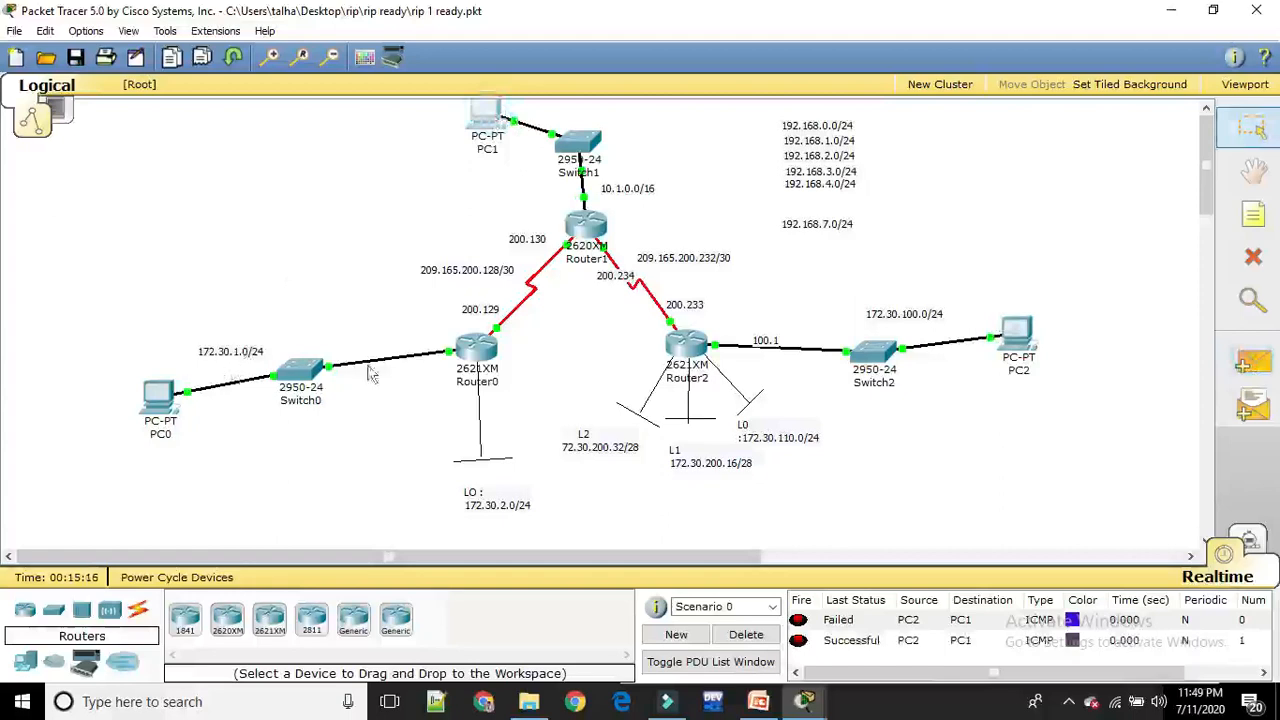
Open Router0's command line and exit from router configuration mode back to privileged mode
left_click(476, 355)
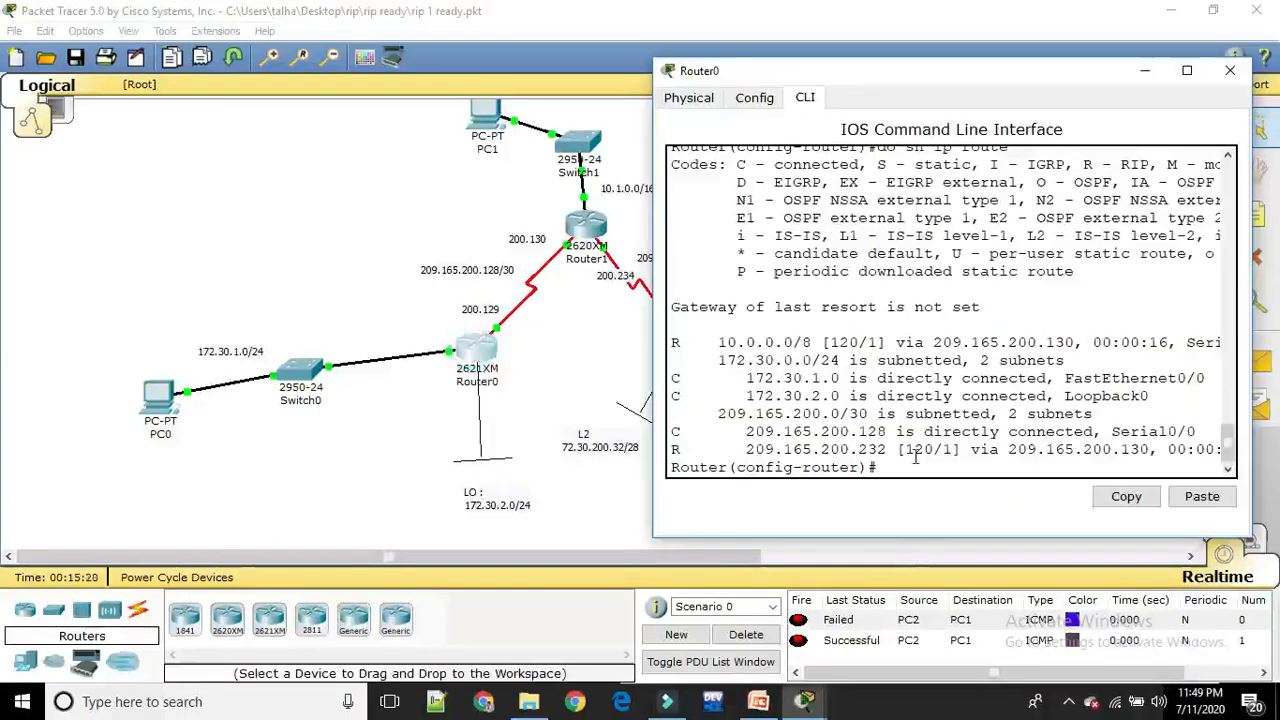
type("exit")
key("Return")
type("exit")
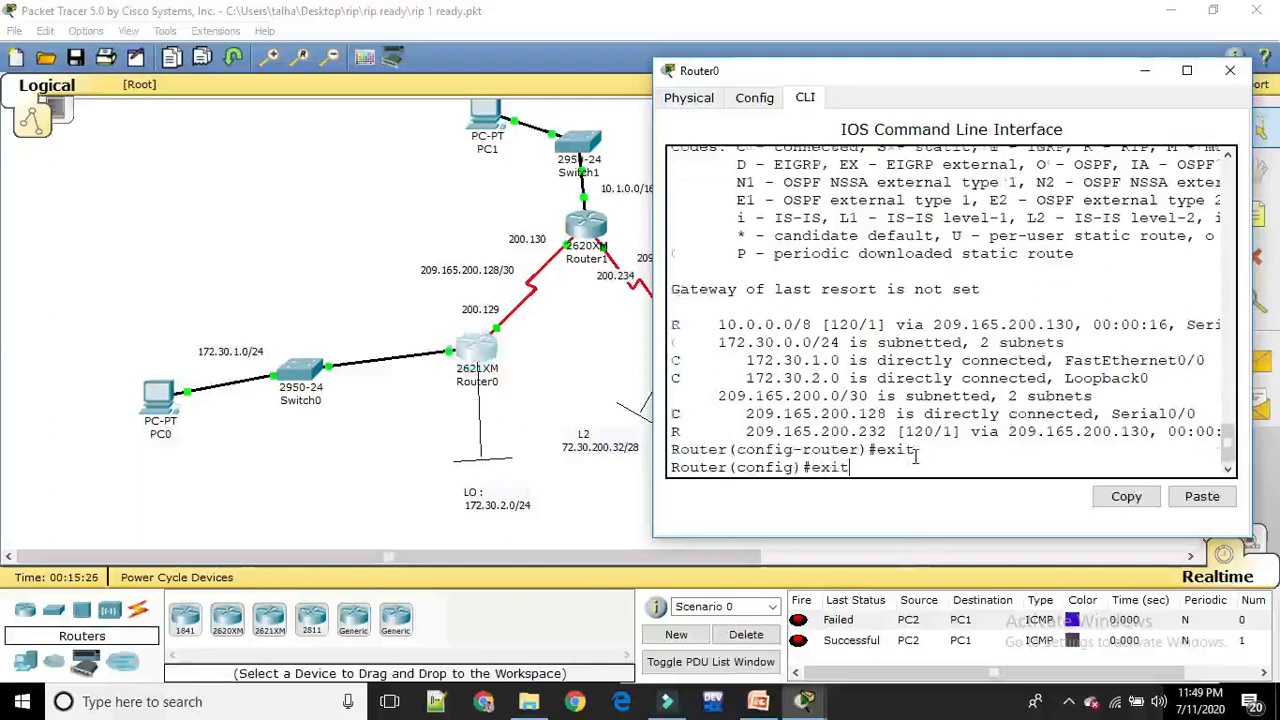
key("Return")
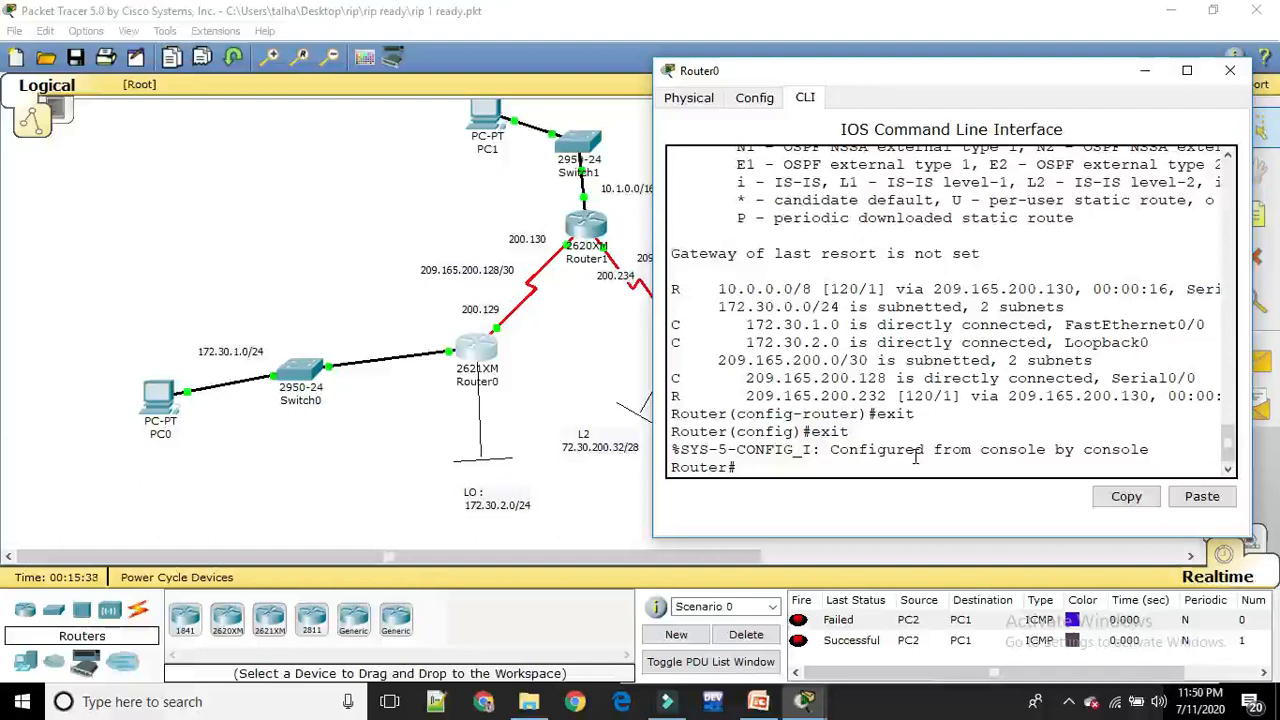
Ping 10.1.0.2 from Router0's privileged mode to test its path to PC1
type("ping")
key("BackSpace")
type("0.1.0.2")
key("Return")
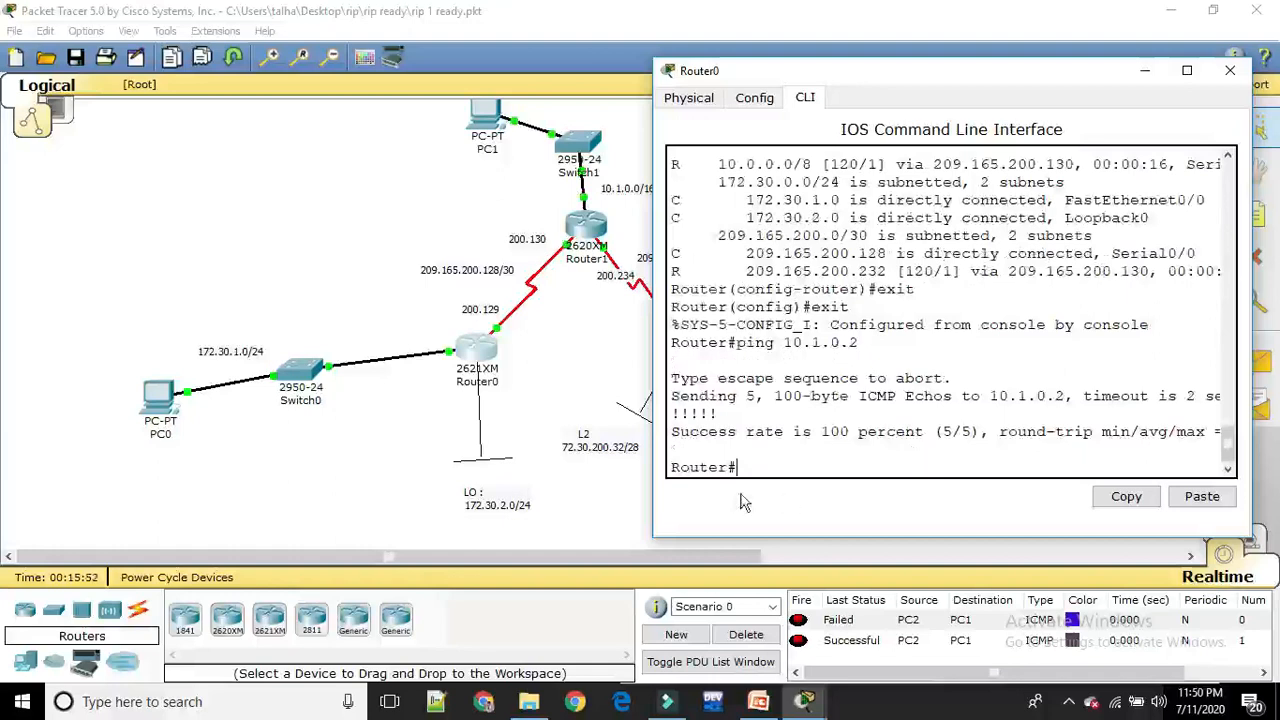
Open Router2's command line and exit from global configuration mode back to privileged mode
left_click(549, 500)
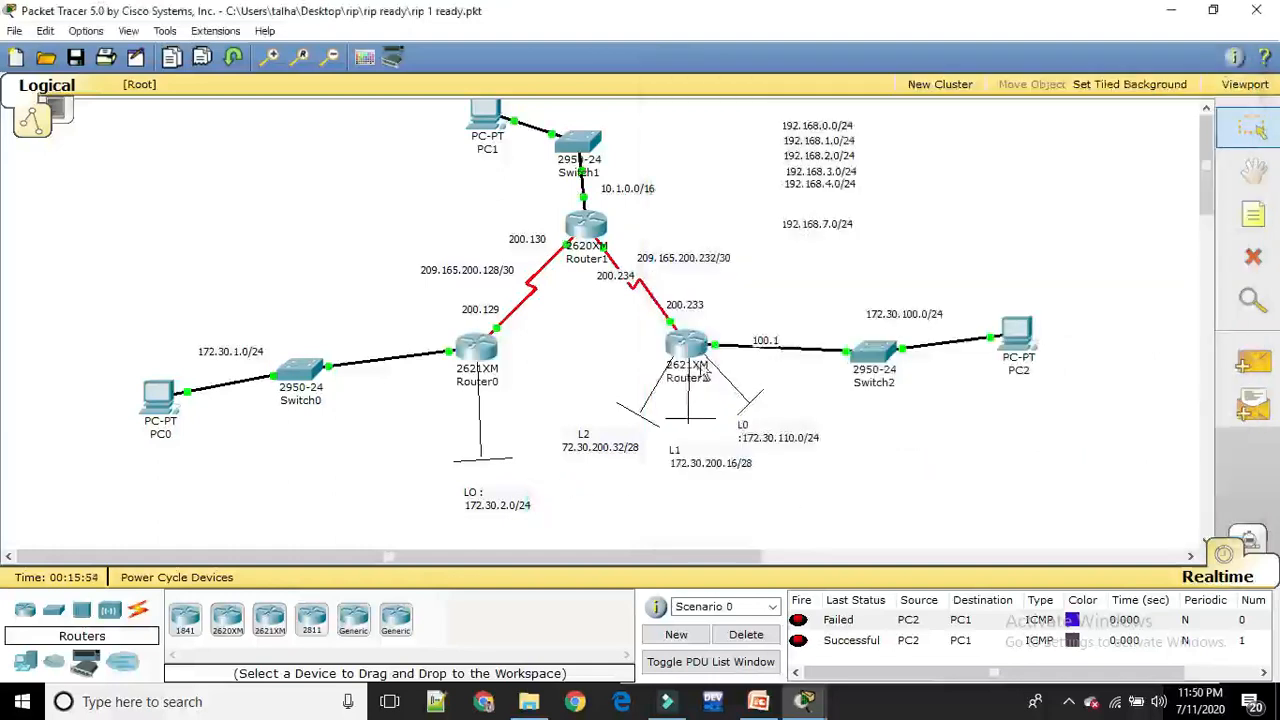
left_click(689, 348)
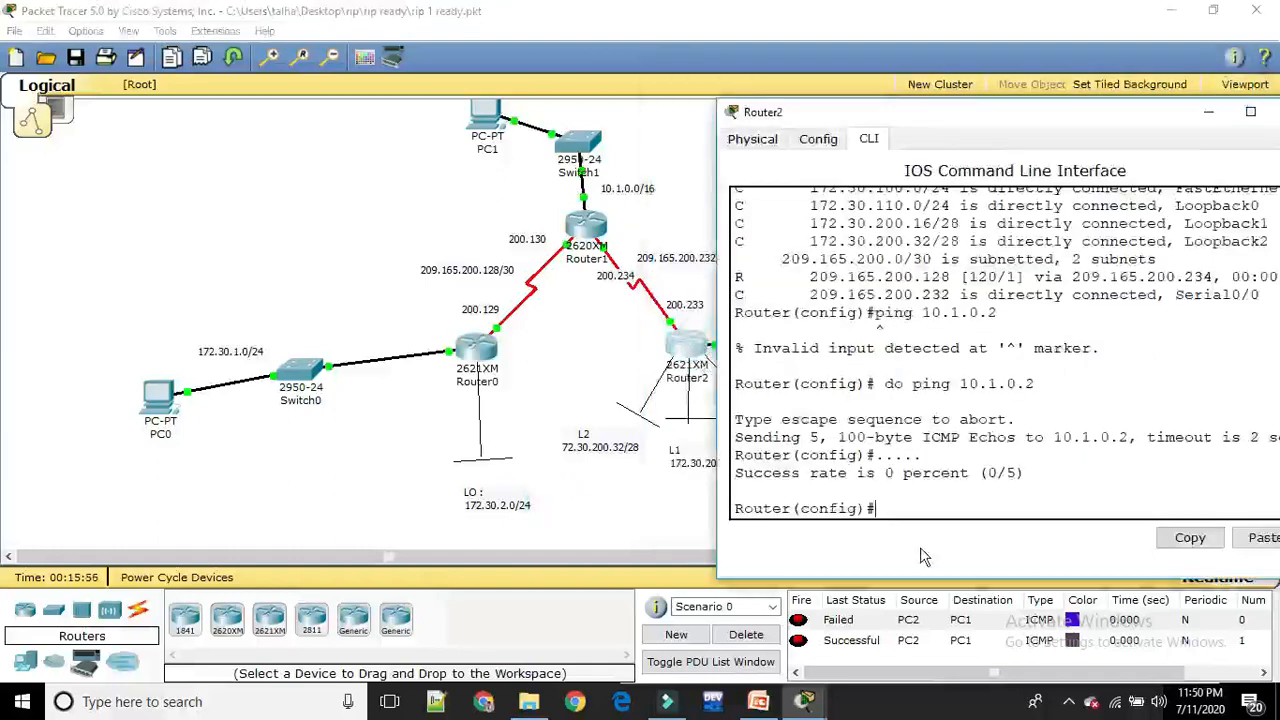
type("exit")
key("Return")
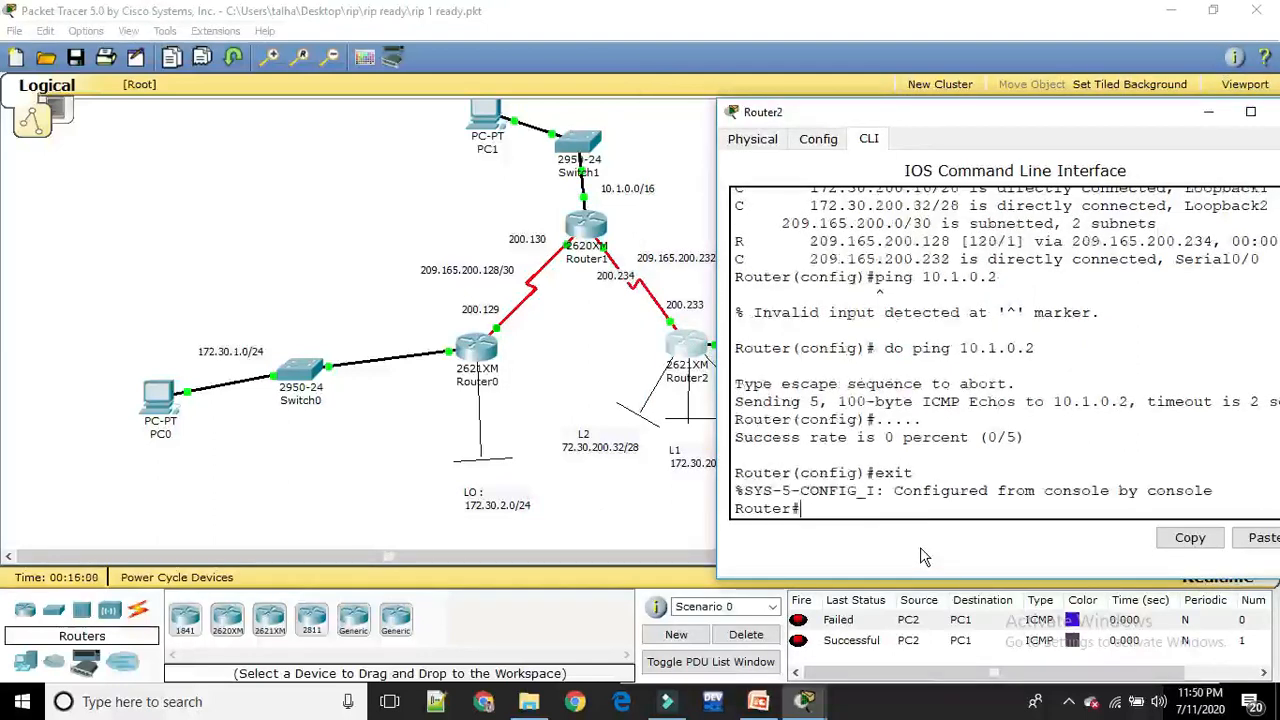
Ping 10.1.0.2 from Router2's privileged mode to test its path to PC1
type("ping 10.1.0.2")
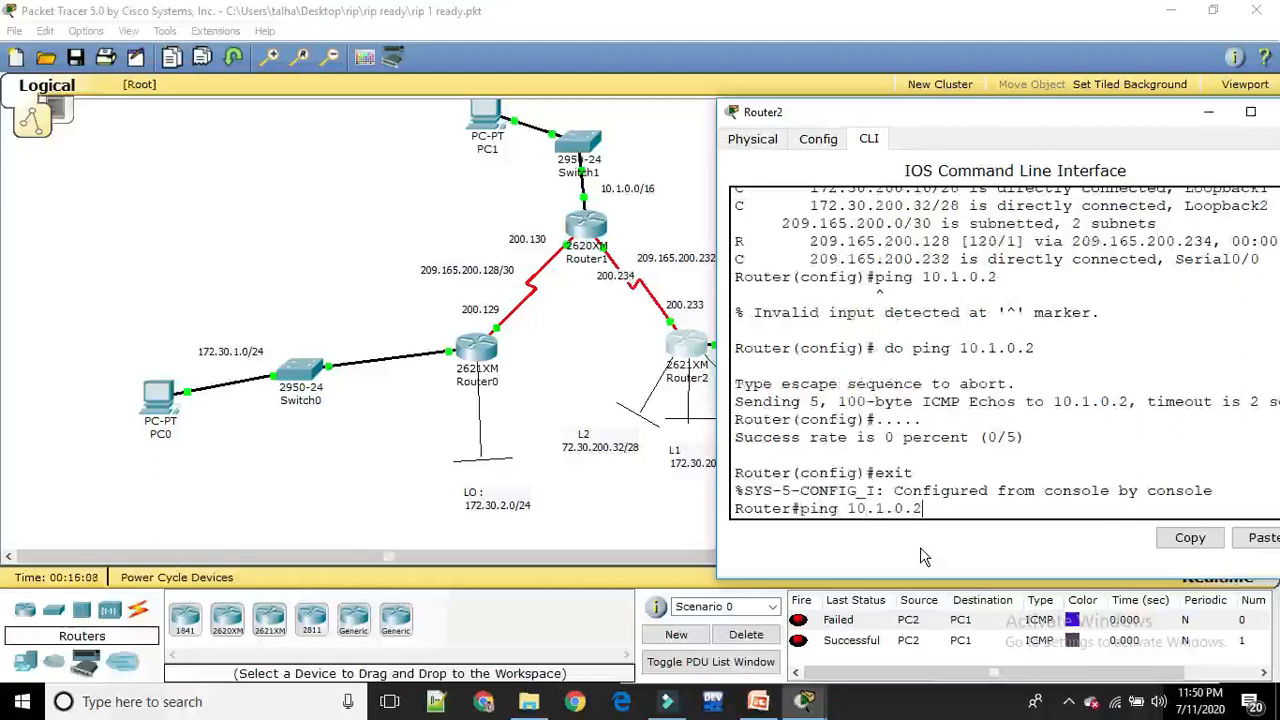
key("Return")
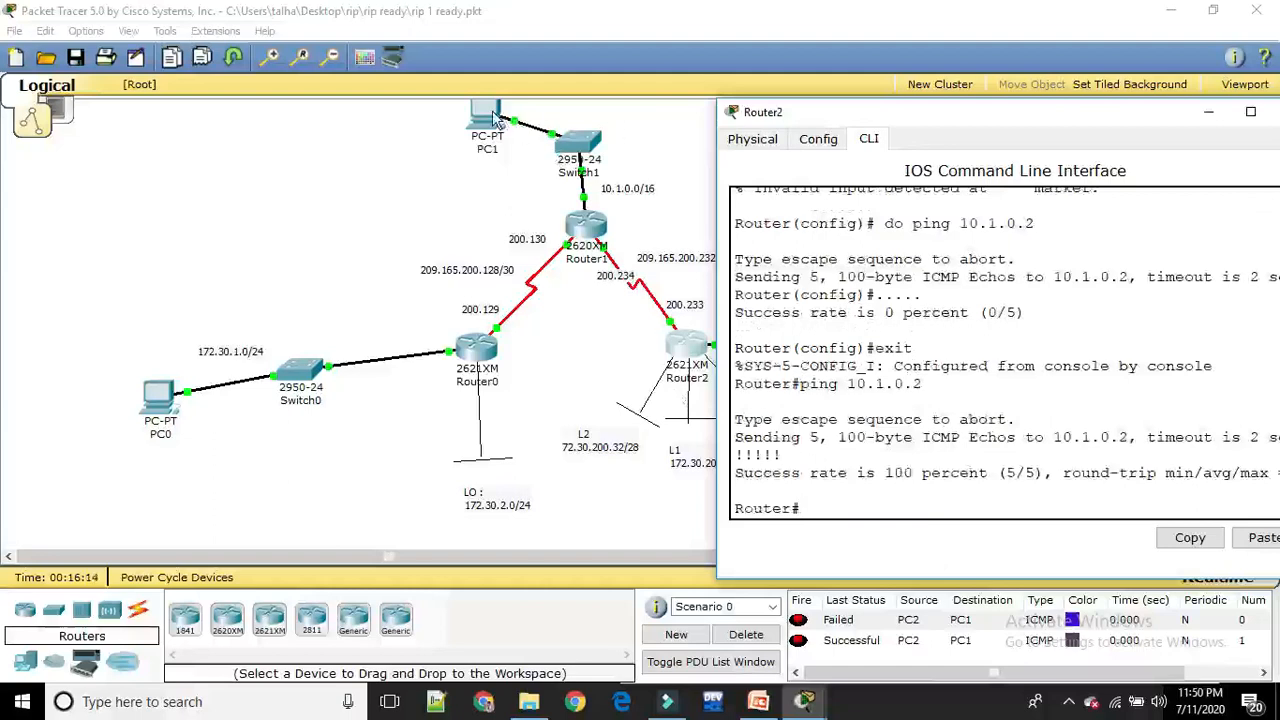
Open PC1's command prompt and ping 172.30.100.2 to test its path to PC2
left_click(495, 118)
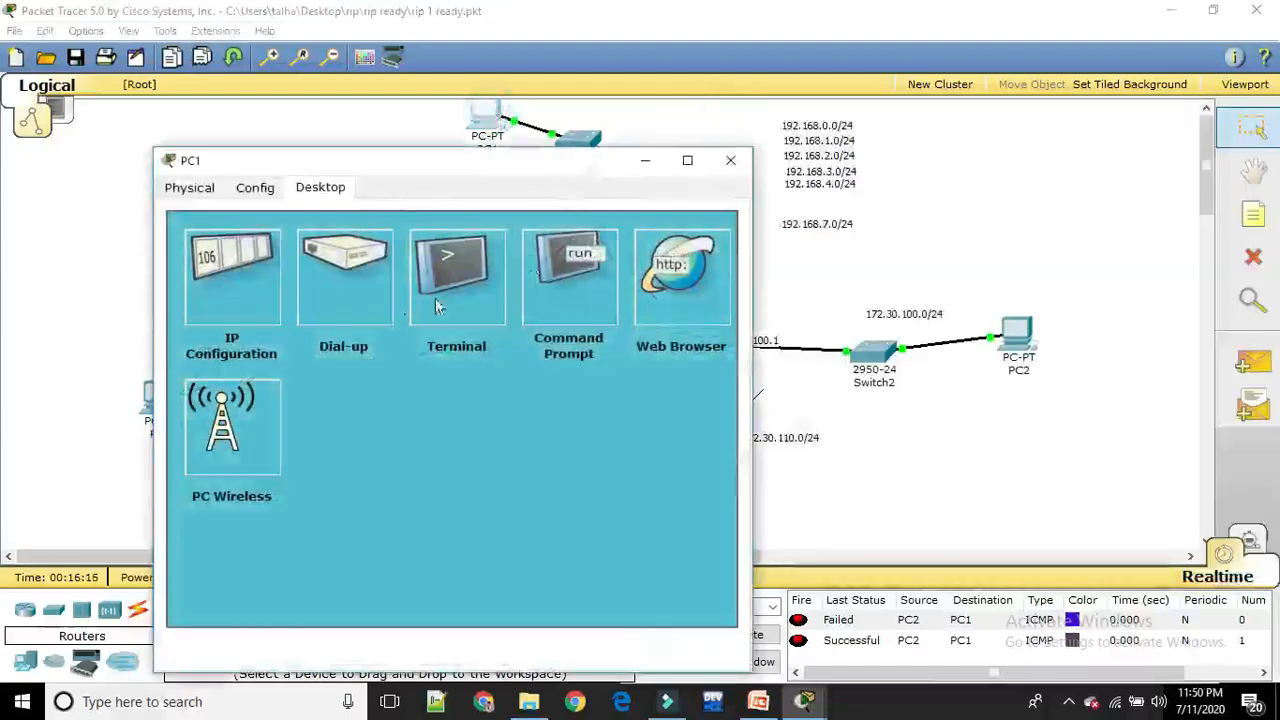
left_click(560, 272)
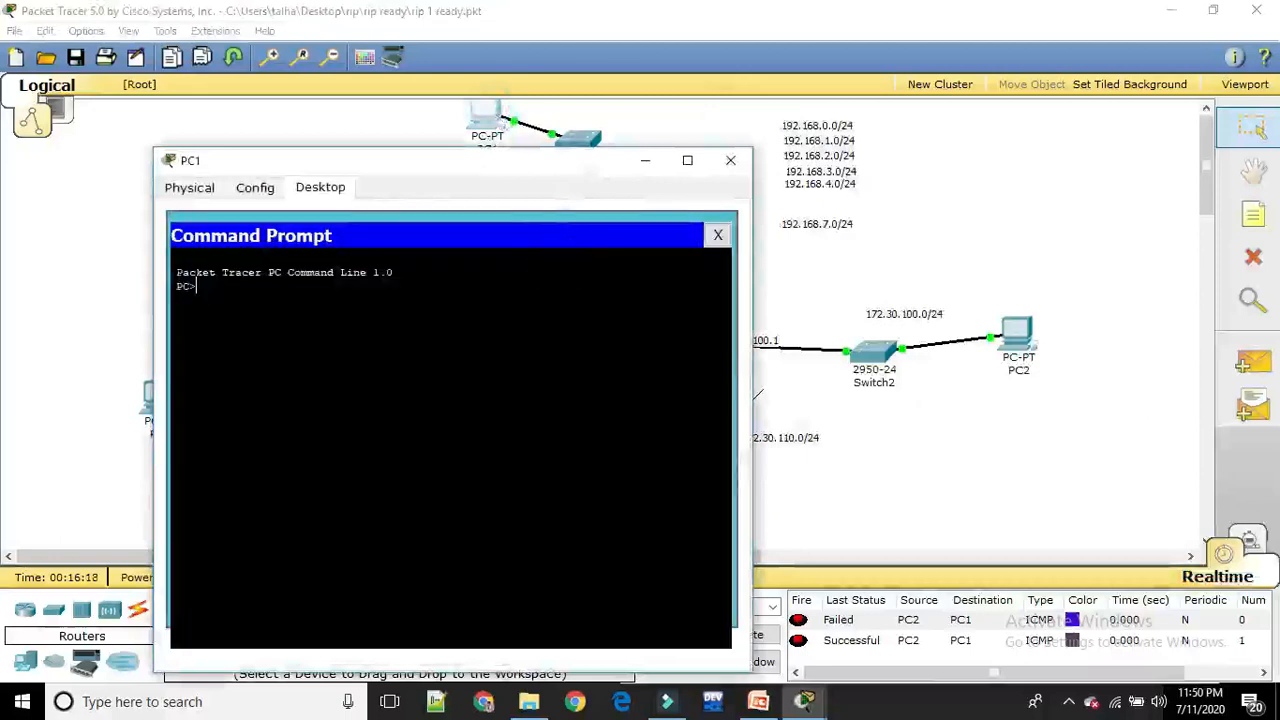
type("ping ")
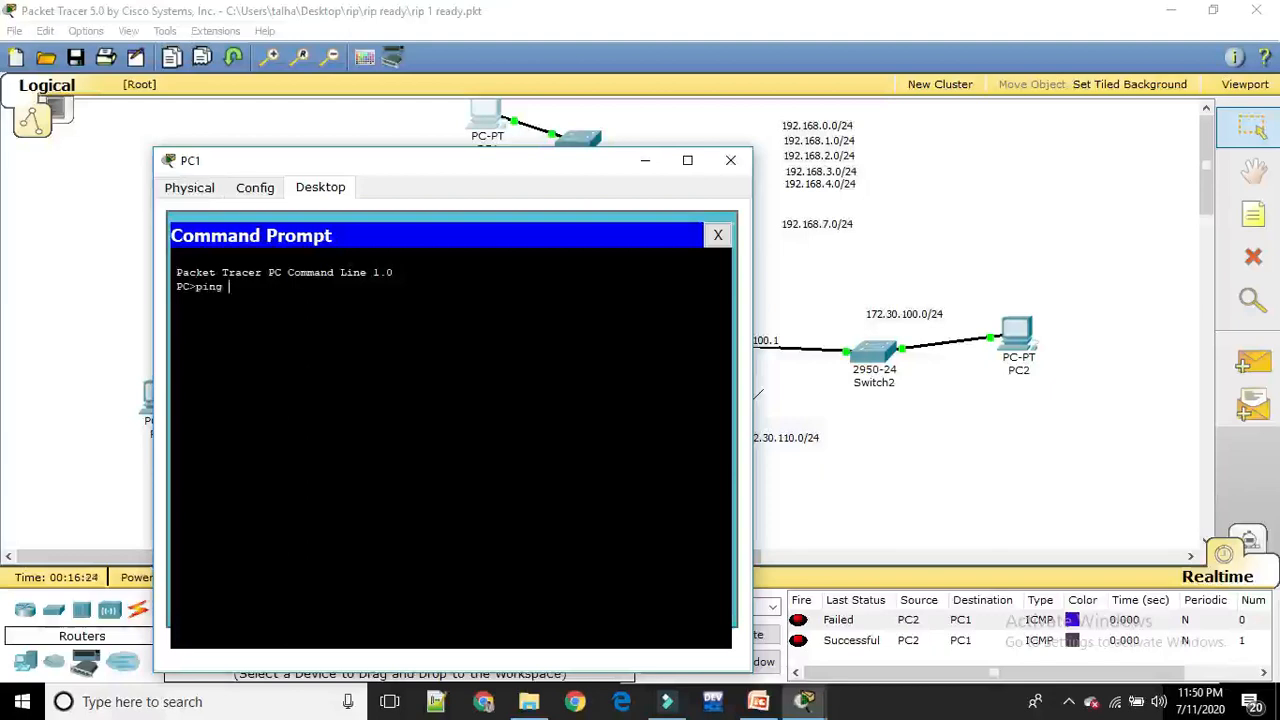
type("172.30.1")
type(".2")
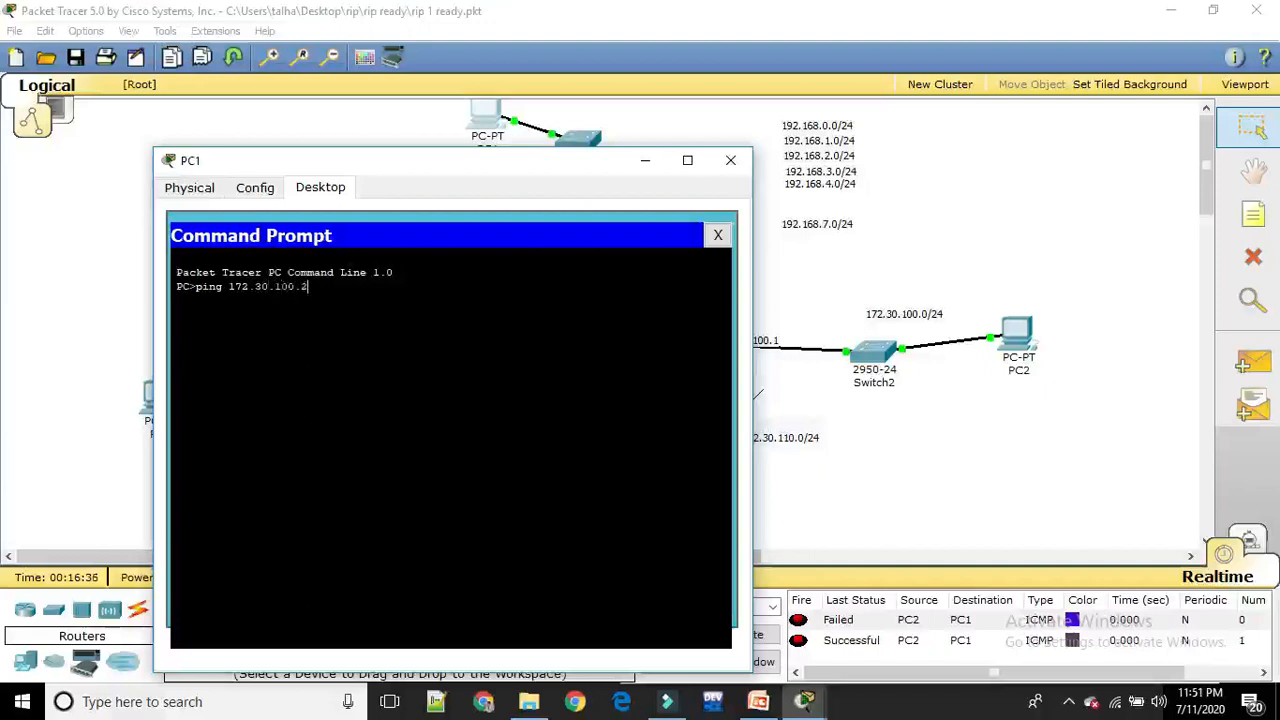
key("Return")
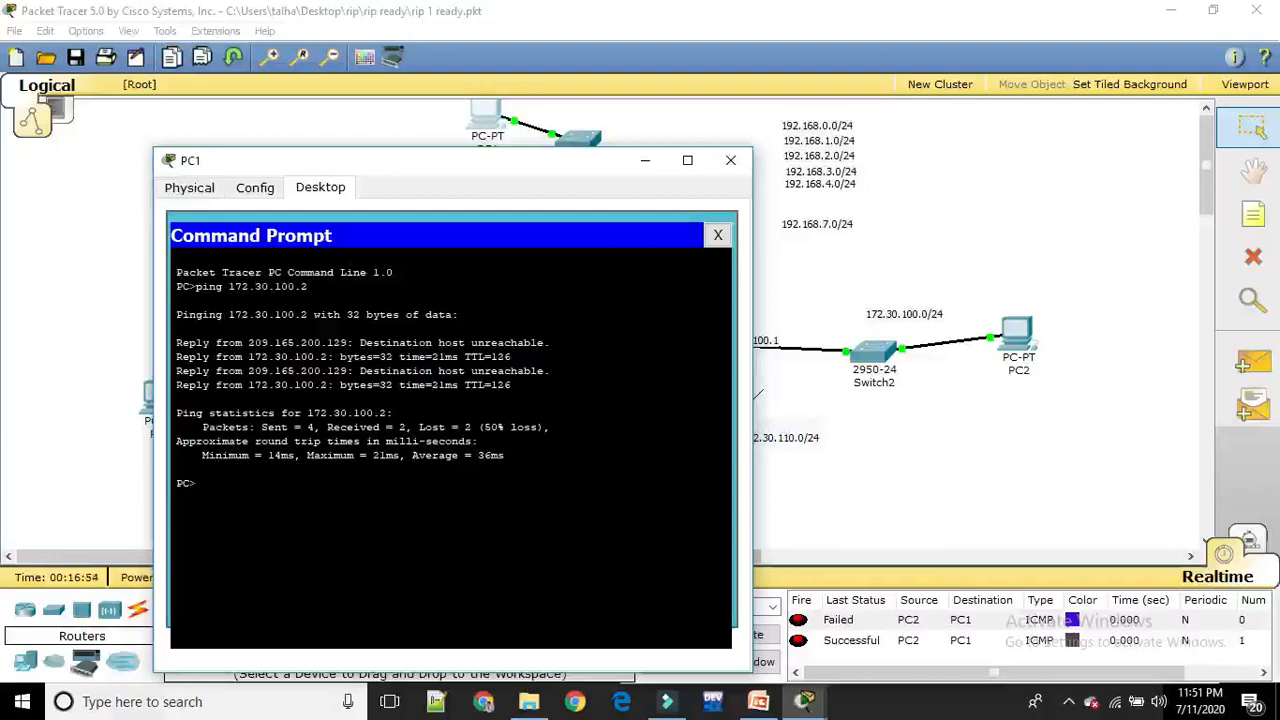
Repeat the ping to 172.30.100.2 from PC1 and close PC1's window
key("Up")
key("Return")
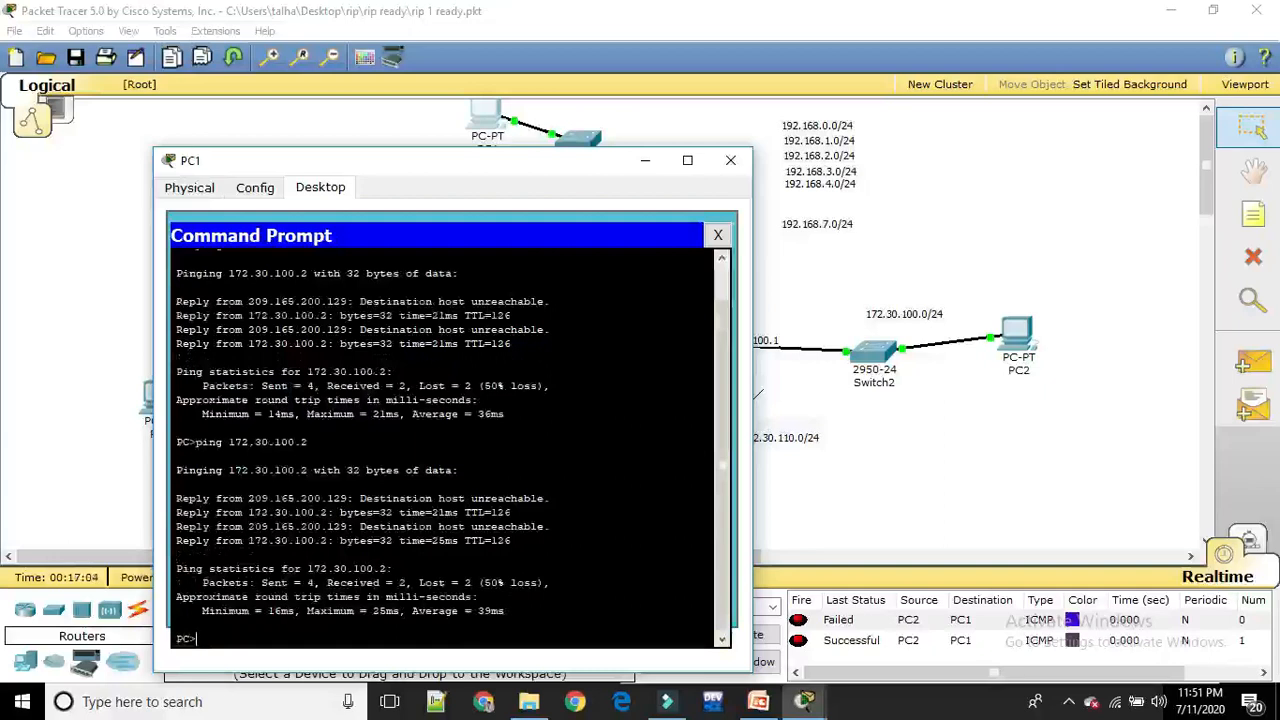
left_click(731, 162)
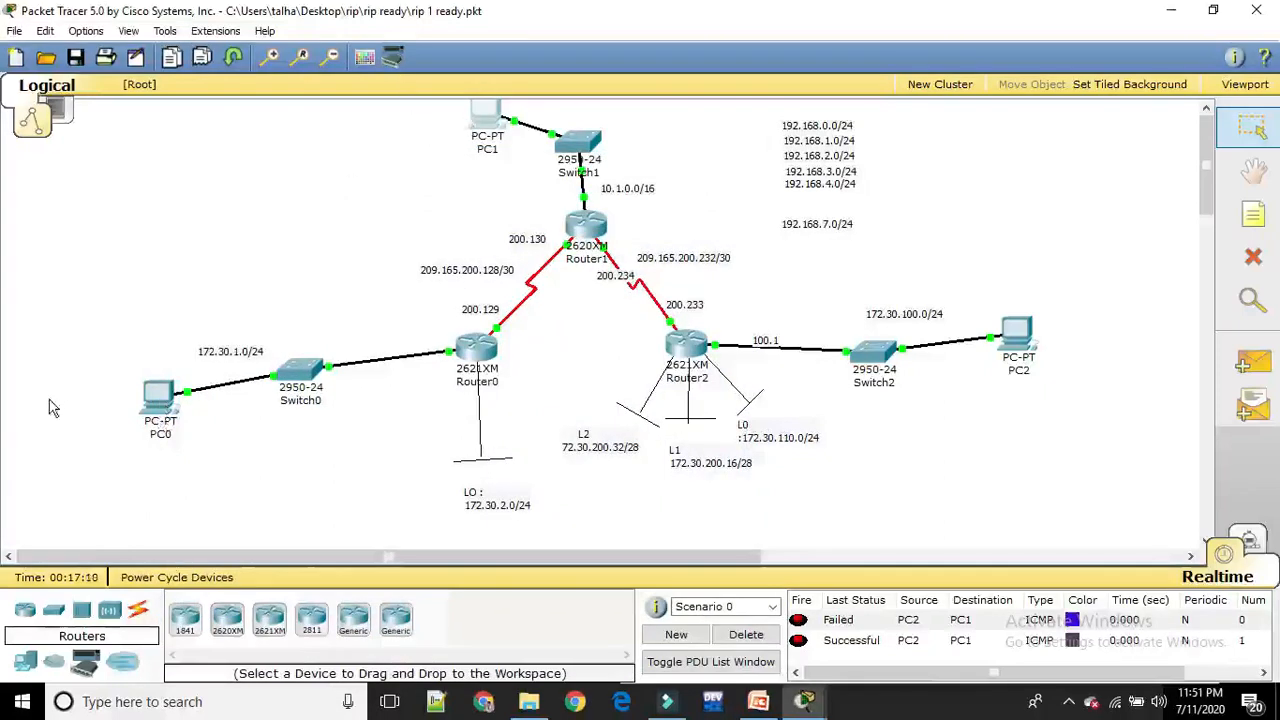
Reopen PC1's command prompt, ping 172.30.1.2 to test its path to PC0, and return to the topology
left_click(490, 112)
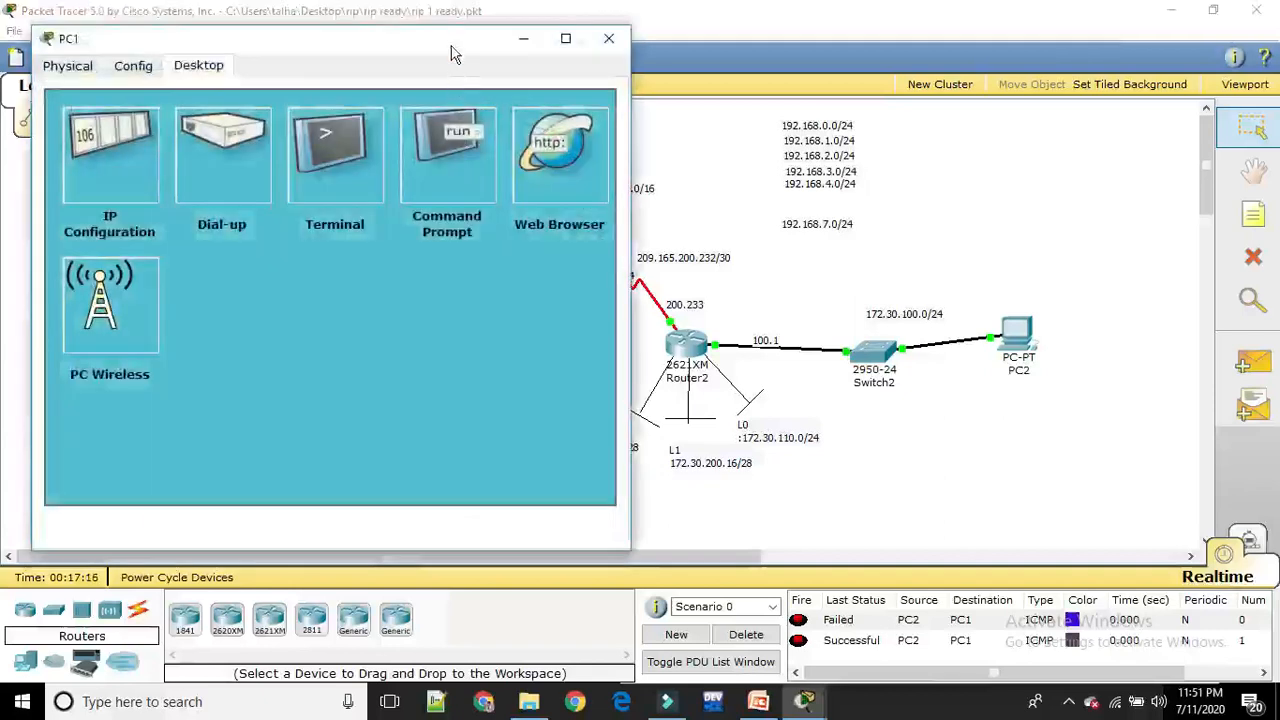
left_click_drag(452, 54, 1040, 112)
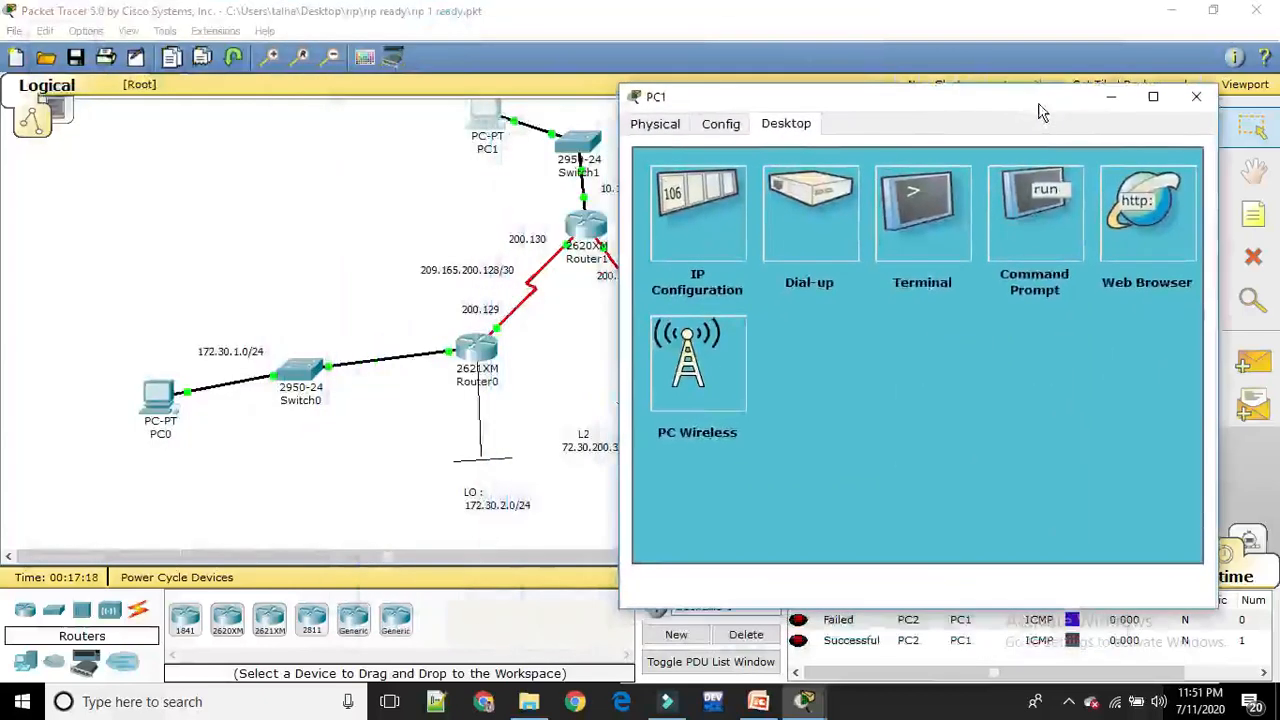
left_click(1020, 216)
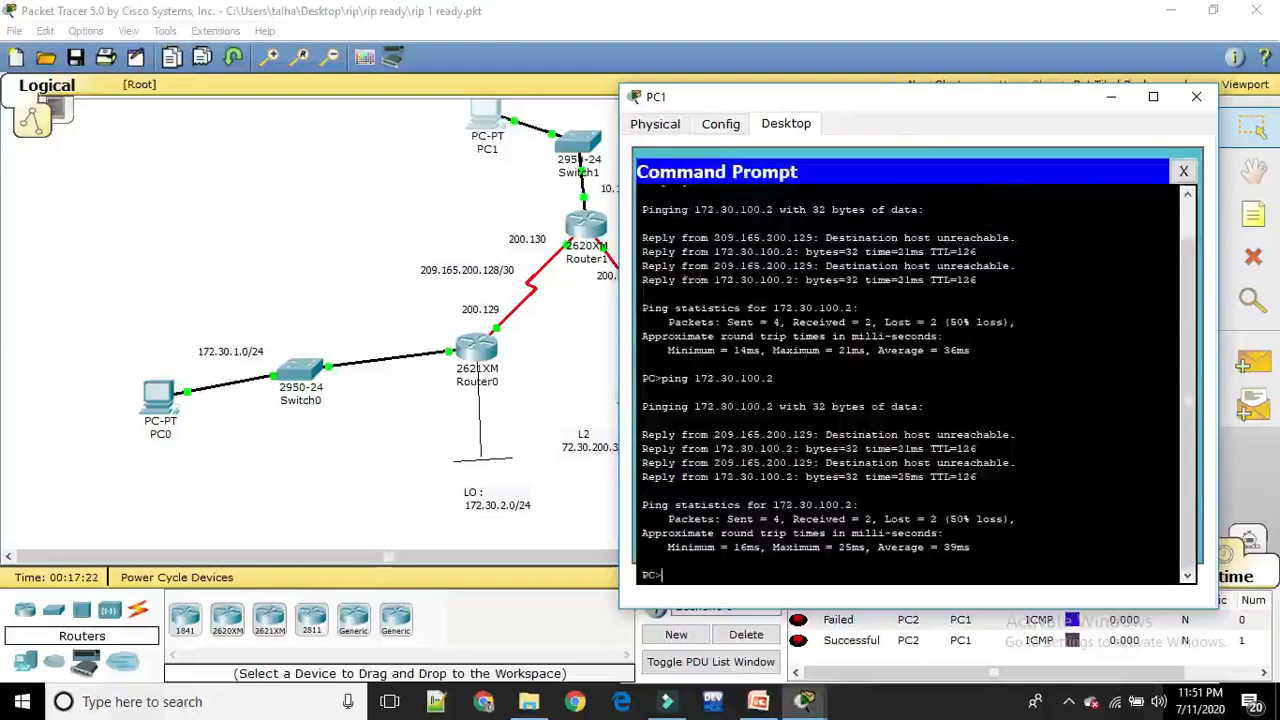
key("Up")
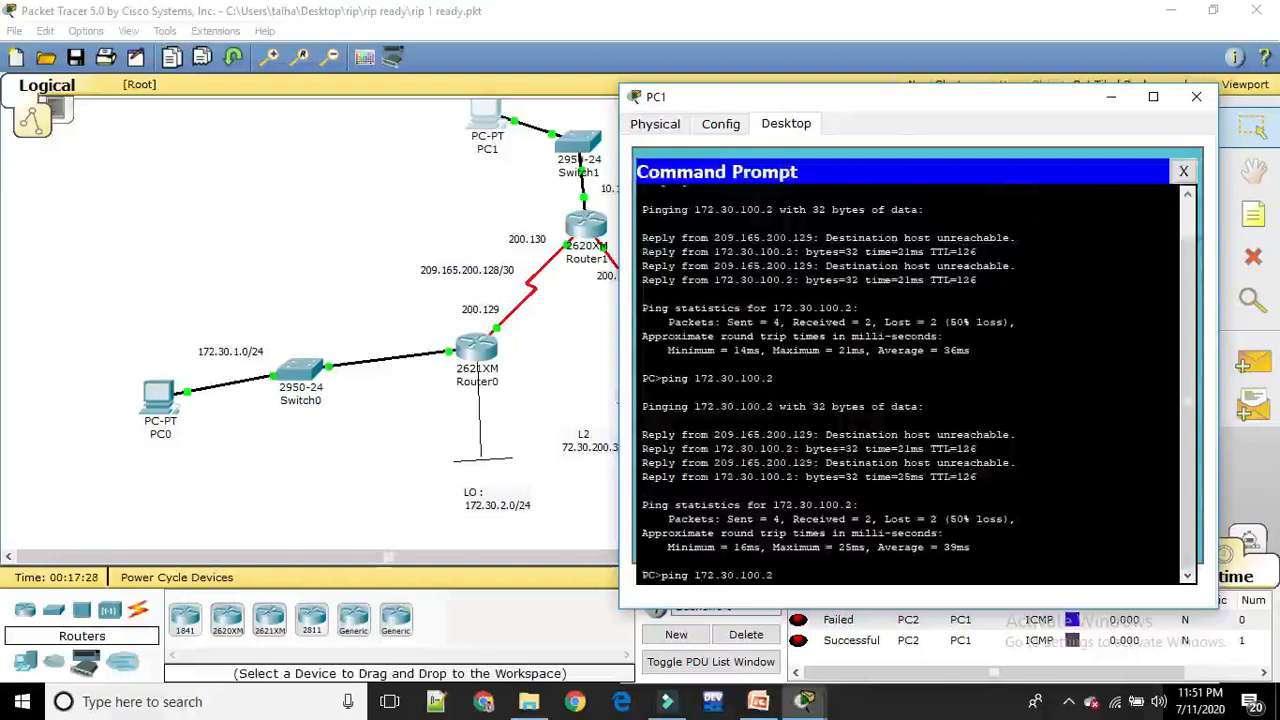
key("BackSpace")
key("BackSpace")
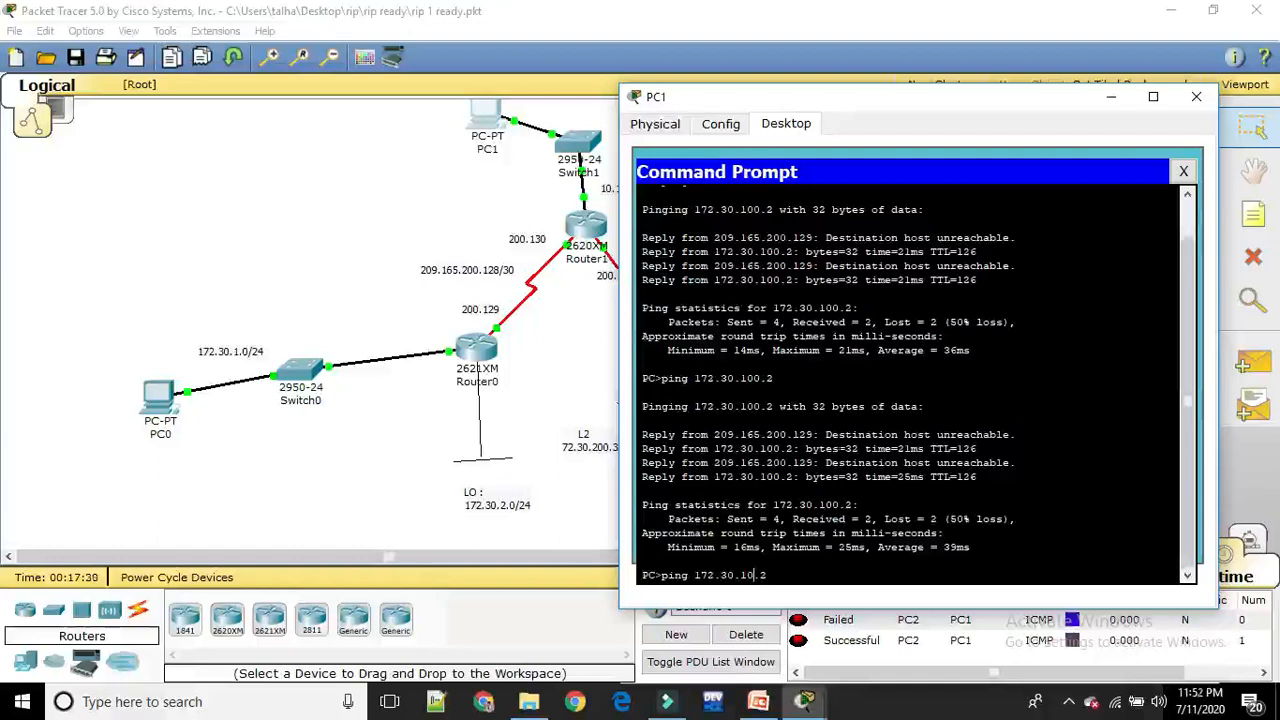
key("Return")
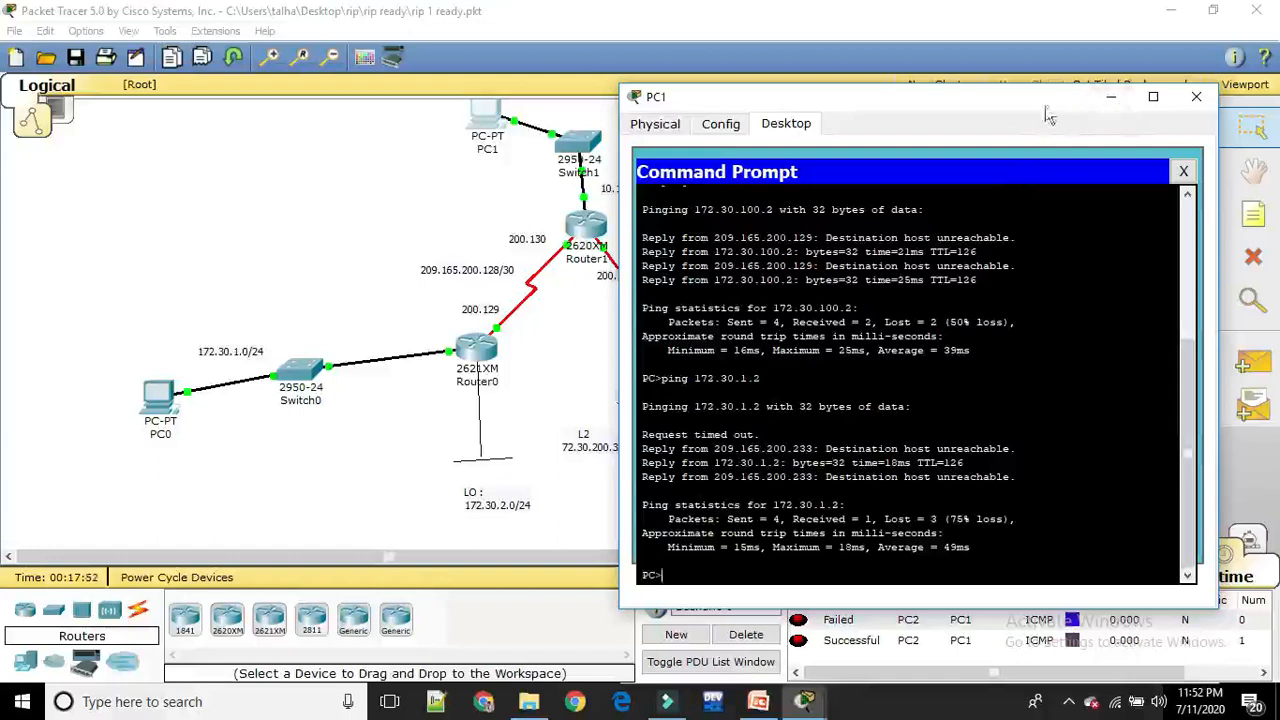
left_click(293, 476)
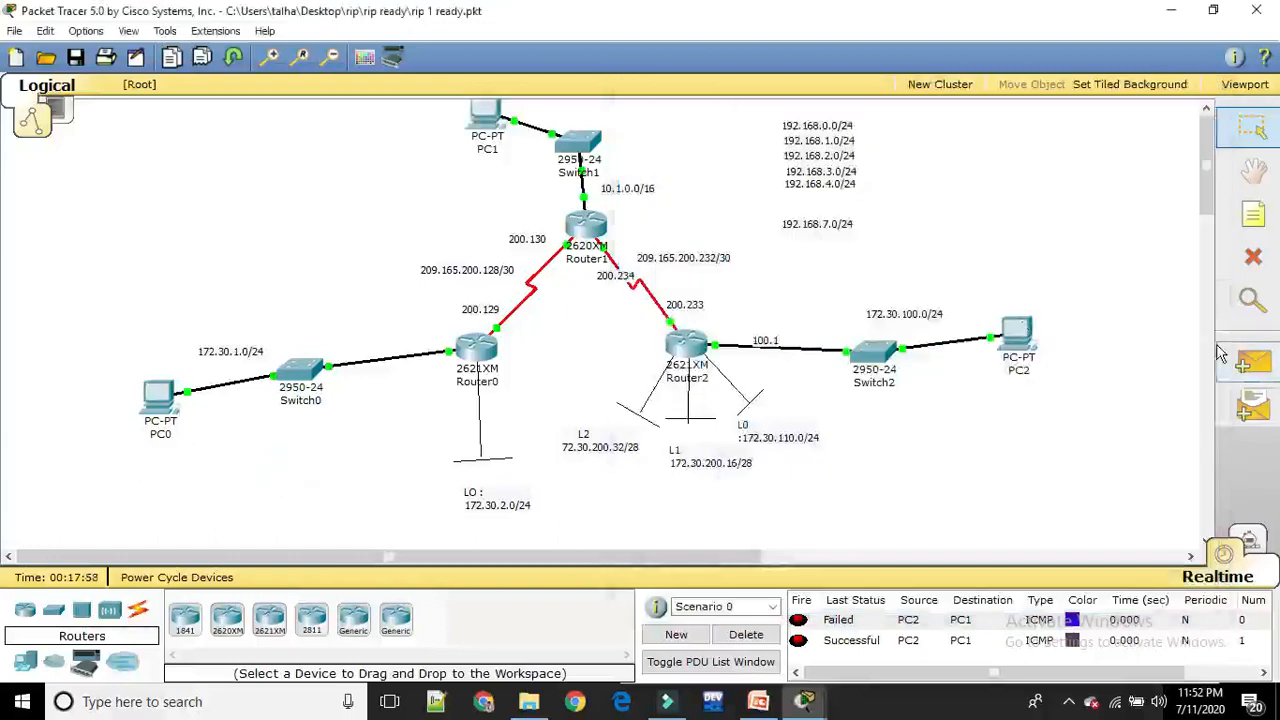
Send a simple PDU from PC0 to PC2
left_click(1248, 362)
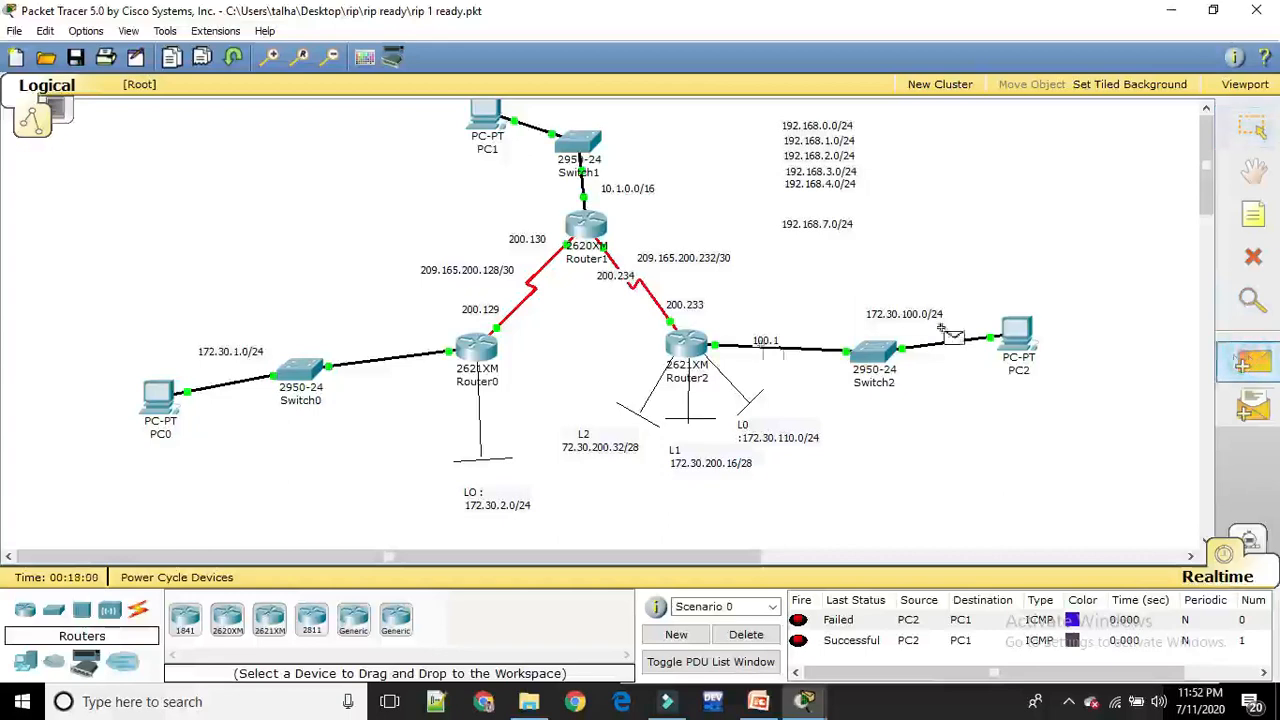
left_click(158, 390)
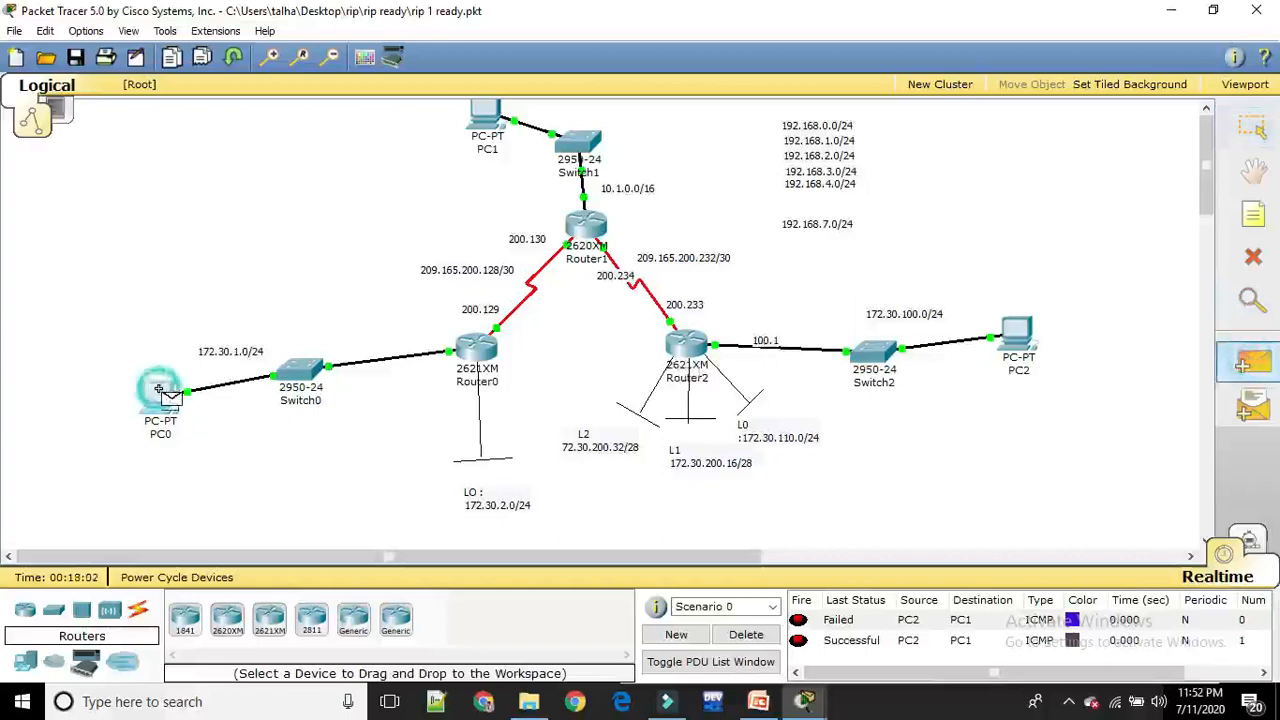
left_click(1019, 324)
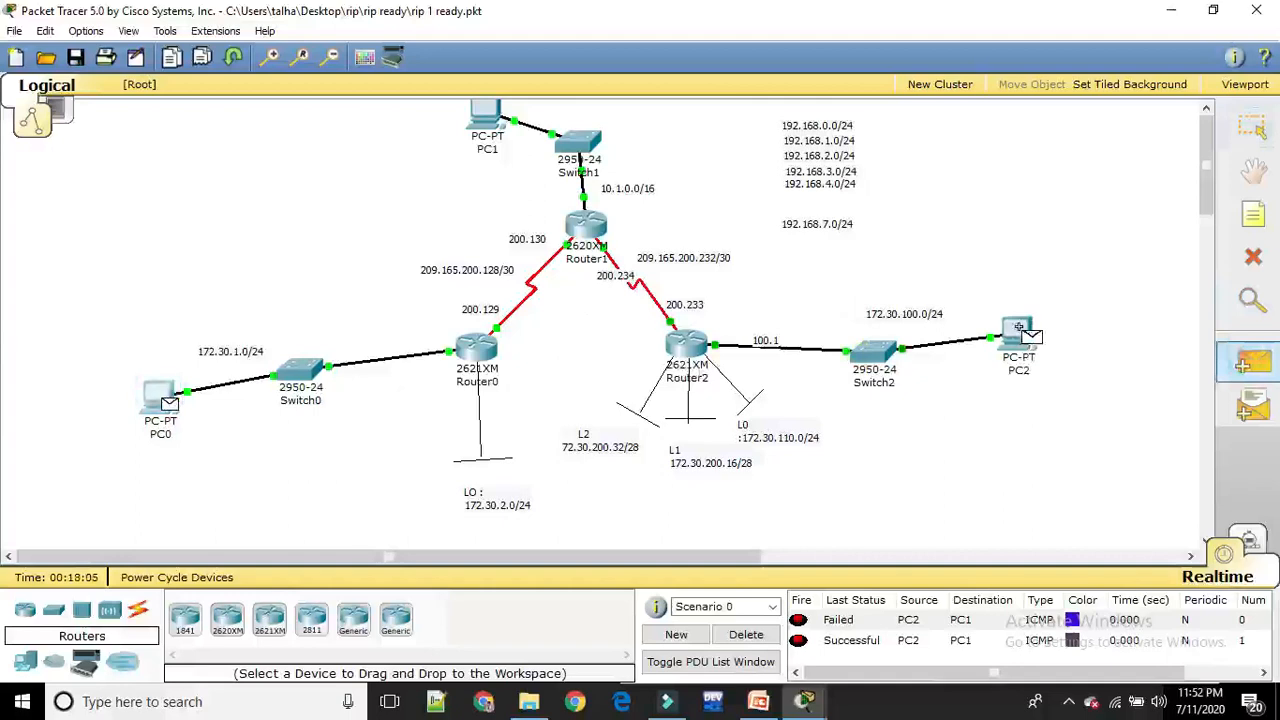
Clear the PDU results and send a new simple PDU from PC0 to PC2
left_click(748, 635)
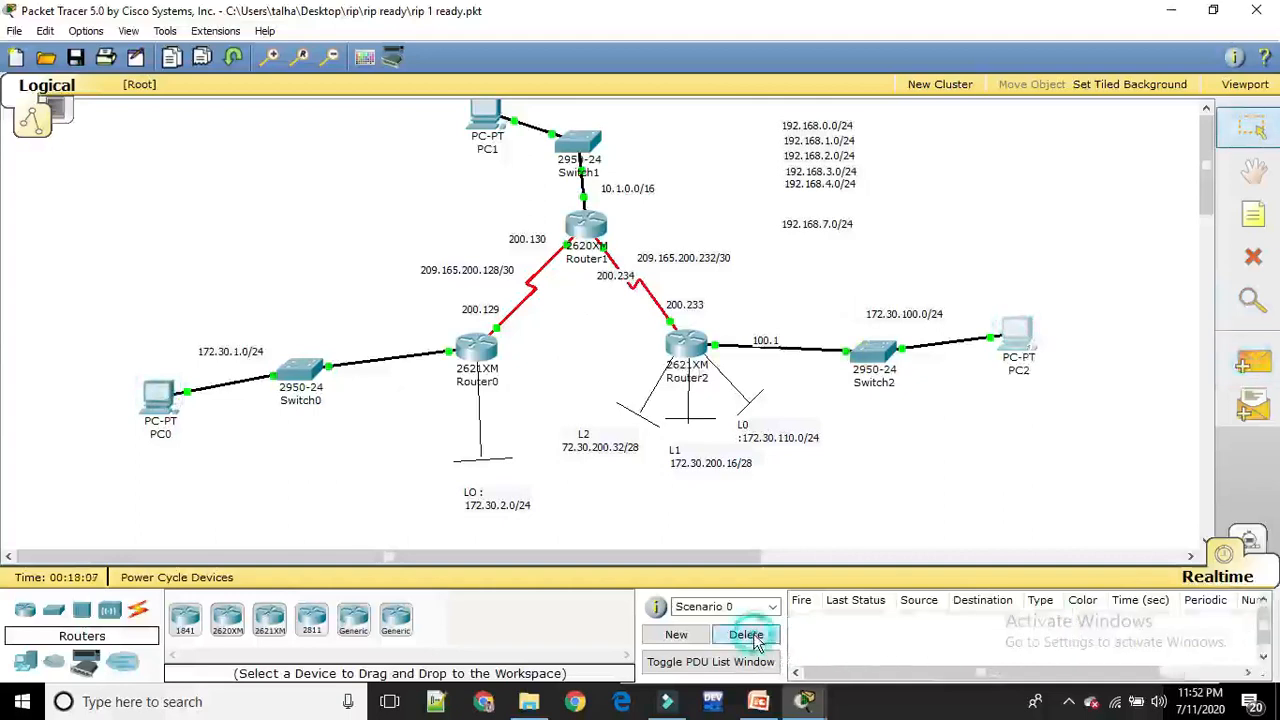
left_click(1254, 366)
left_click(162, 399)
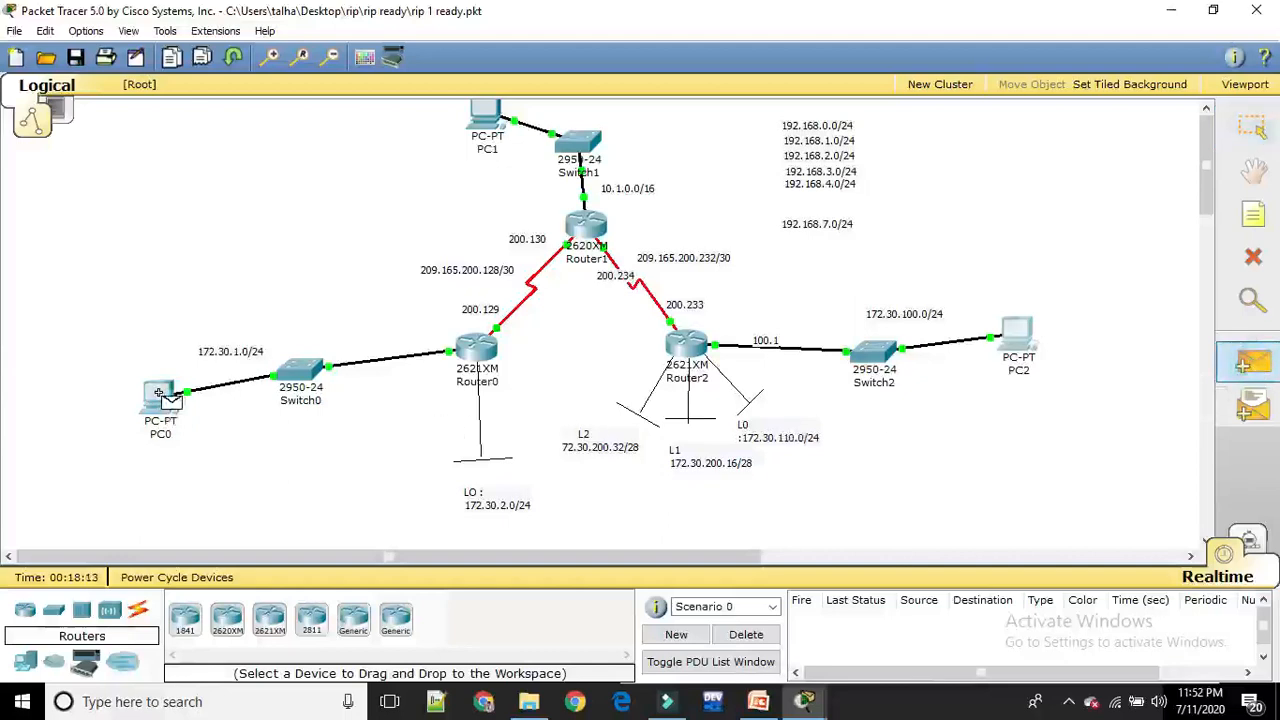
left_click(1016, 340)
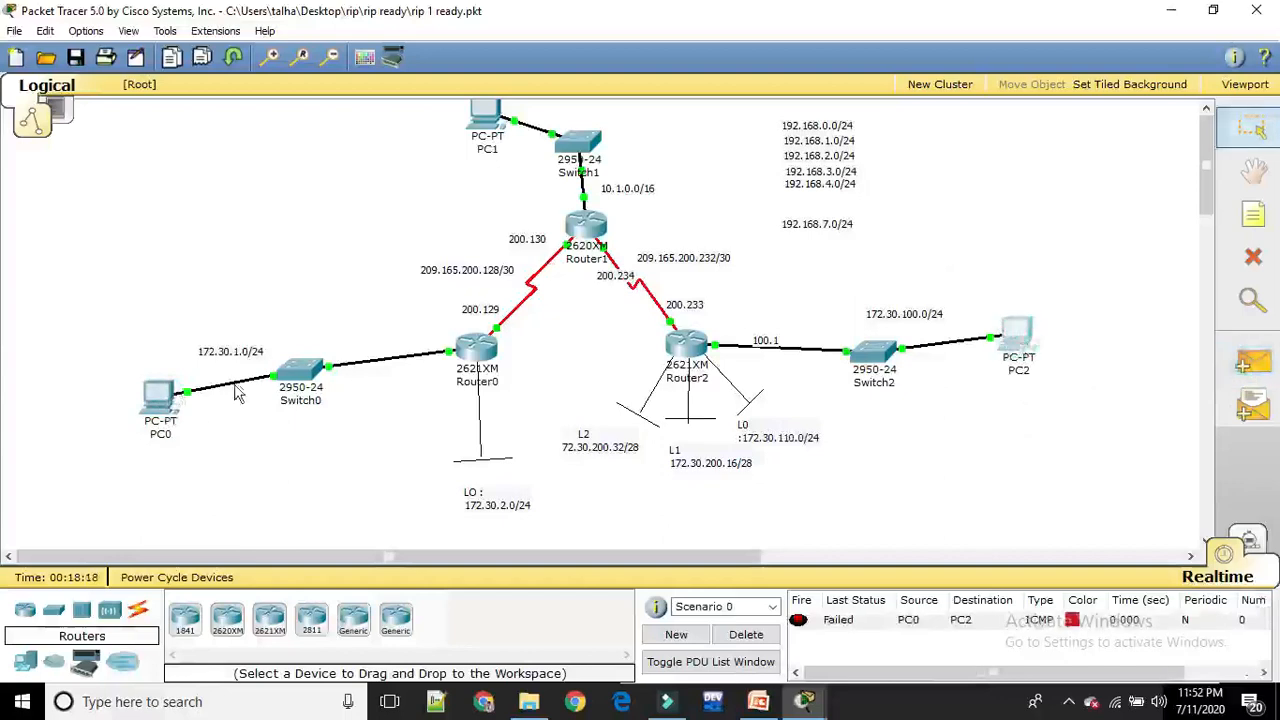
Open Router0's command line, then move and shrink its window so that the routers and PC2 stay visible
left_click(155, 405)
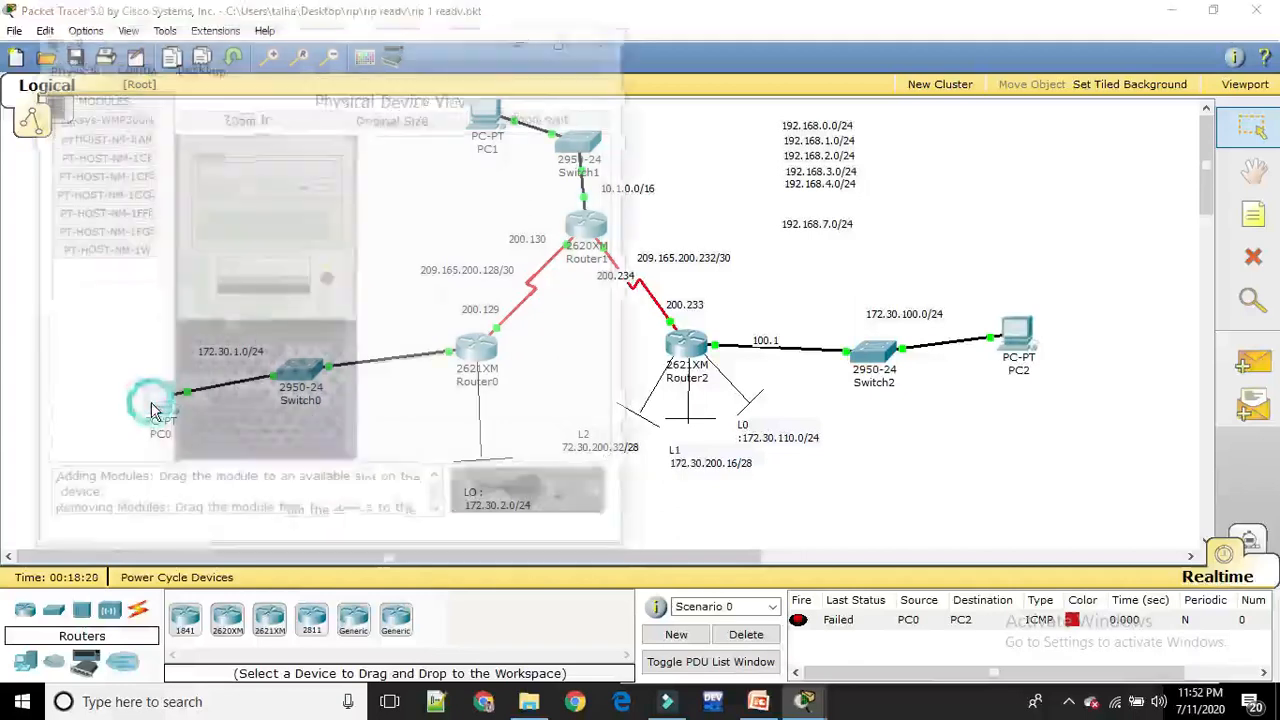
left_click(608, 38)
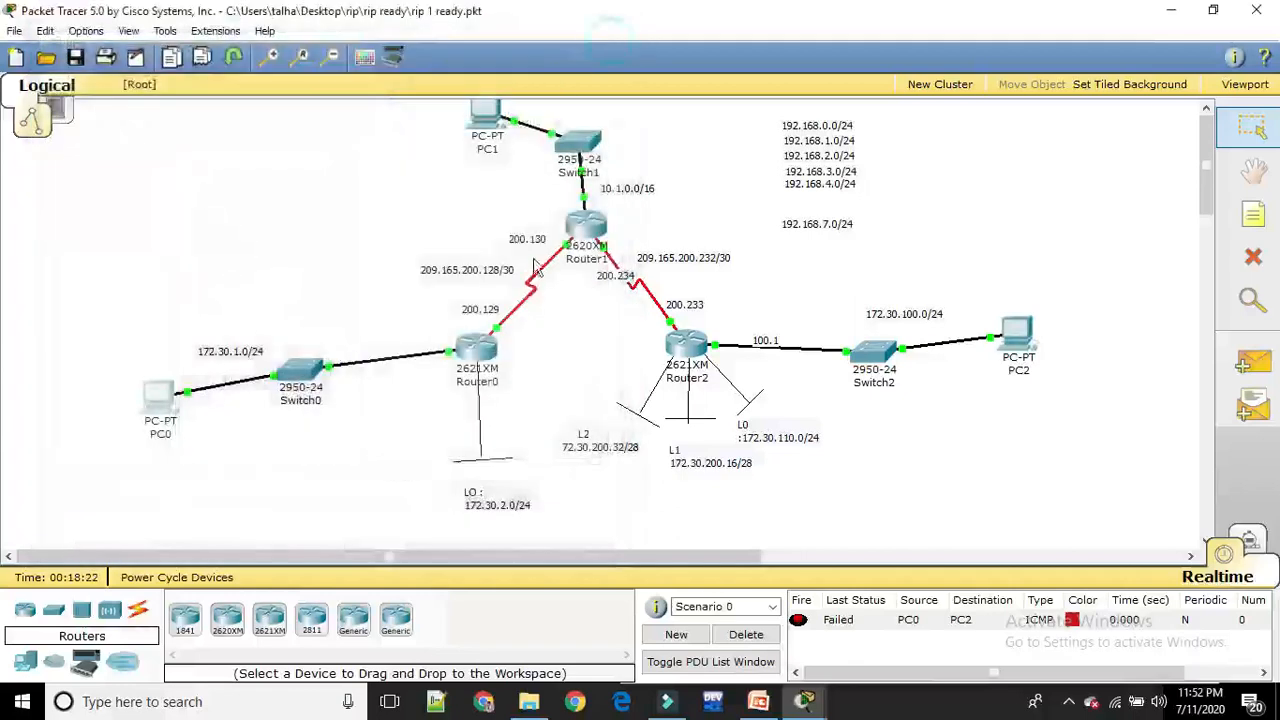
left_click(479, 353)
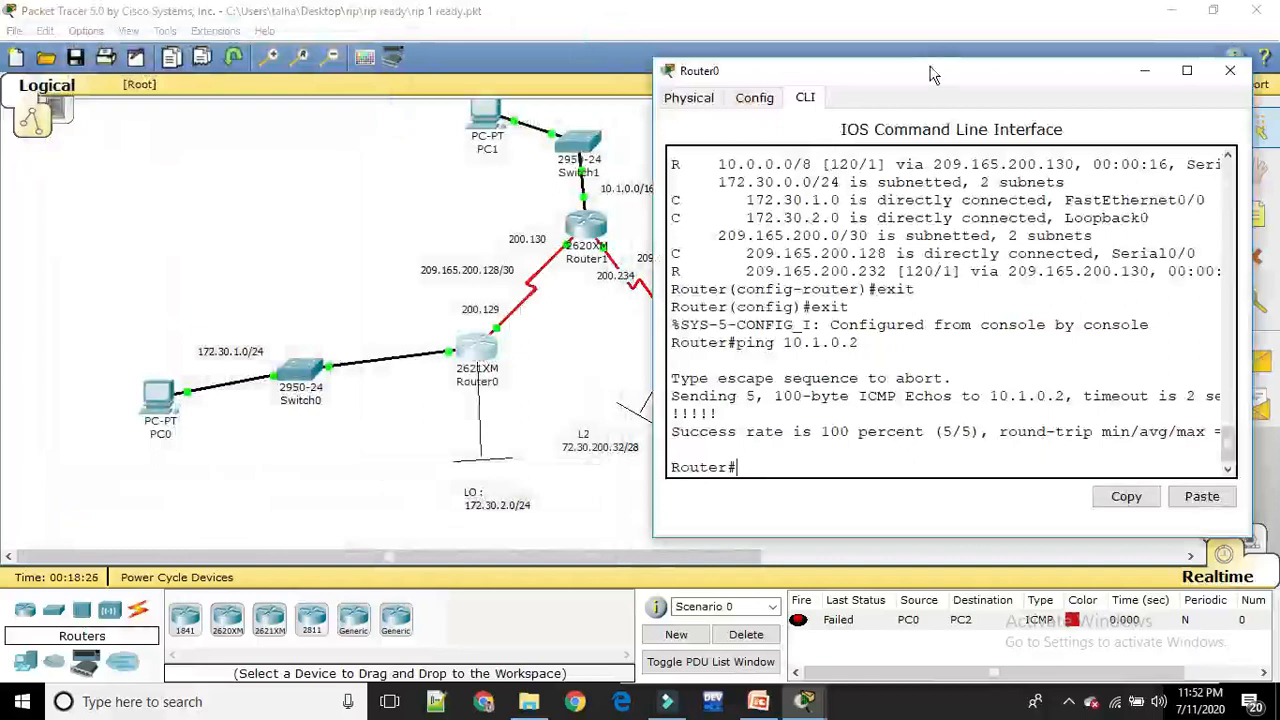
left_click_drag(930, 75, 220, 36)
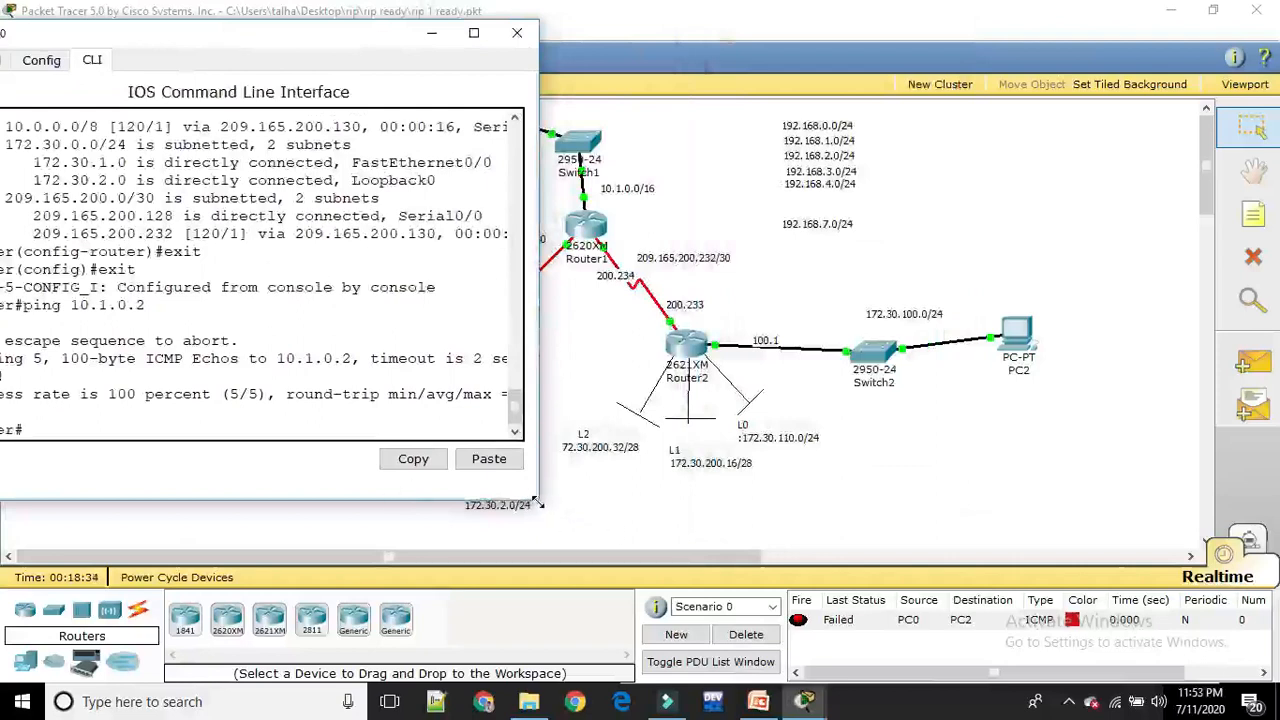
left_click_drag(538, 503, 433, 437)
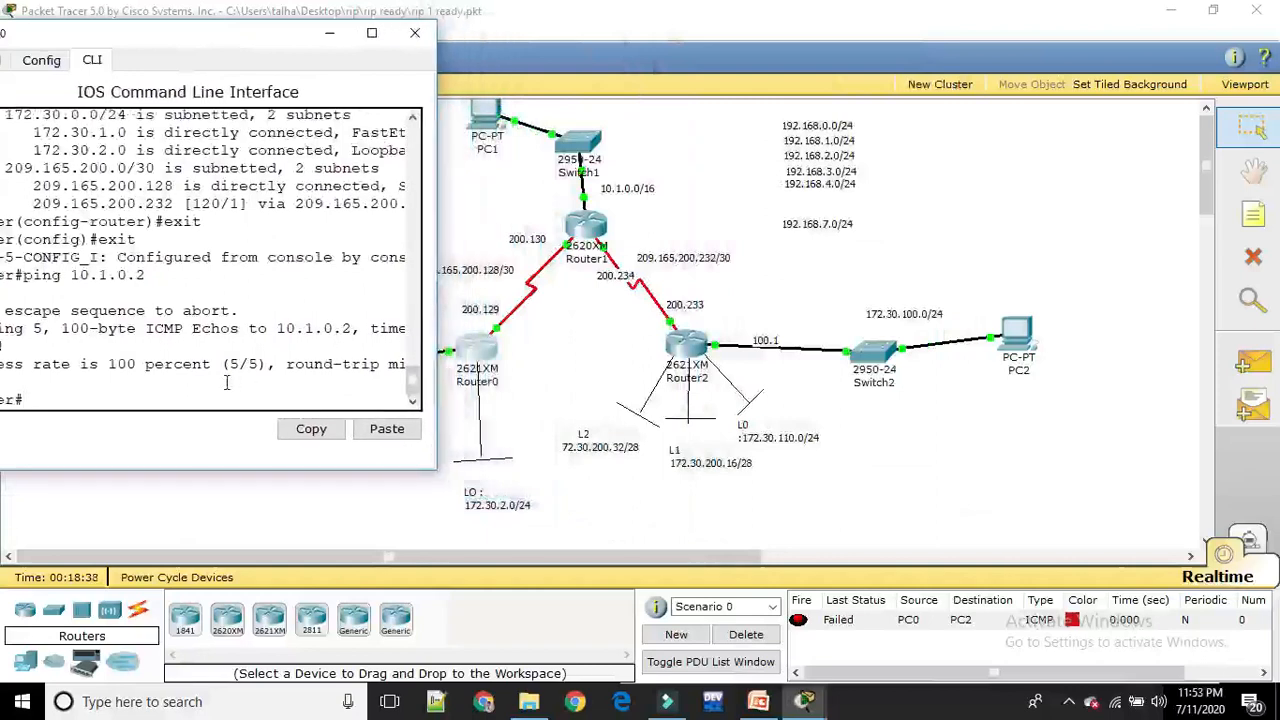
Ping 172.30.100.2 from Router0's privileged mode to test its path to PC2
type("p")
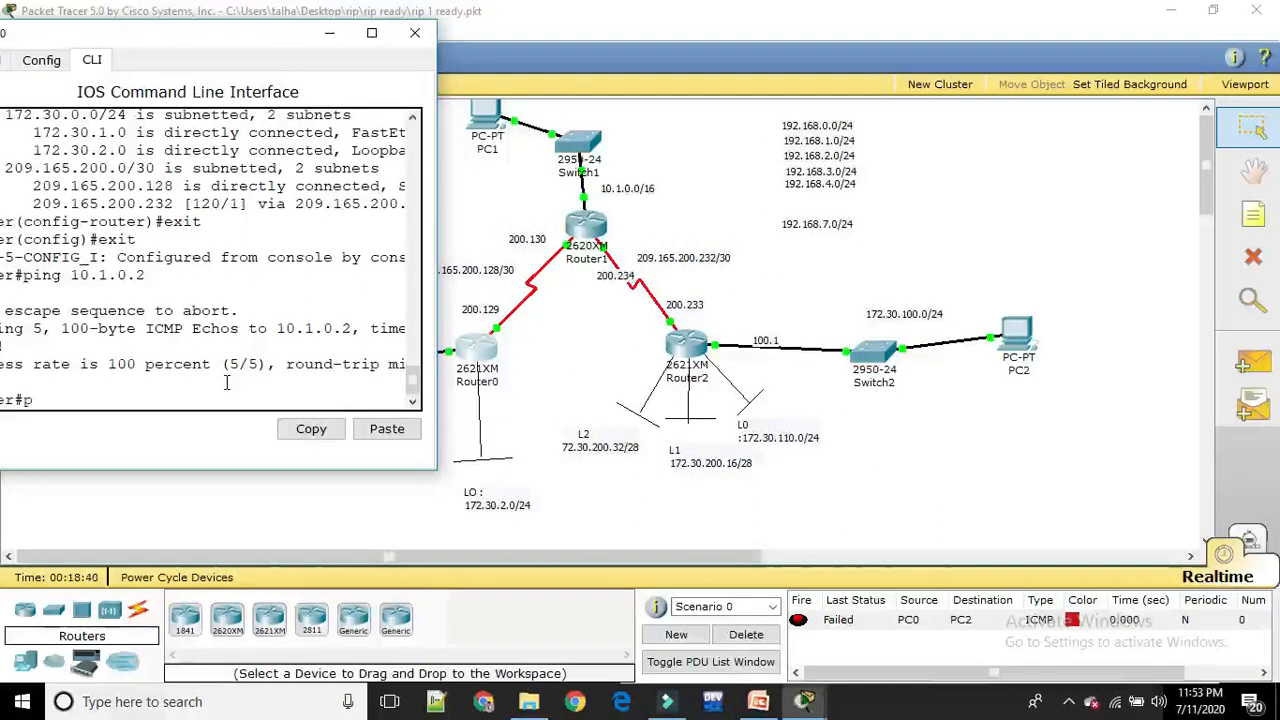
type("ing 172.30.100")
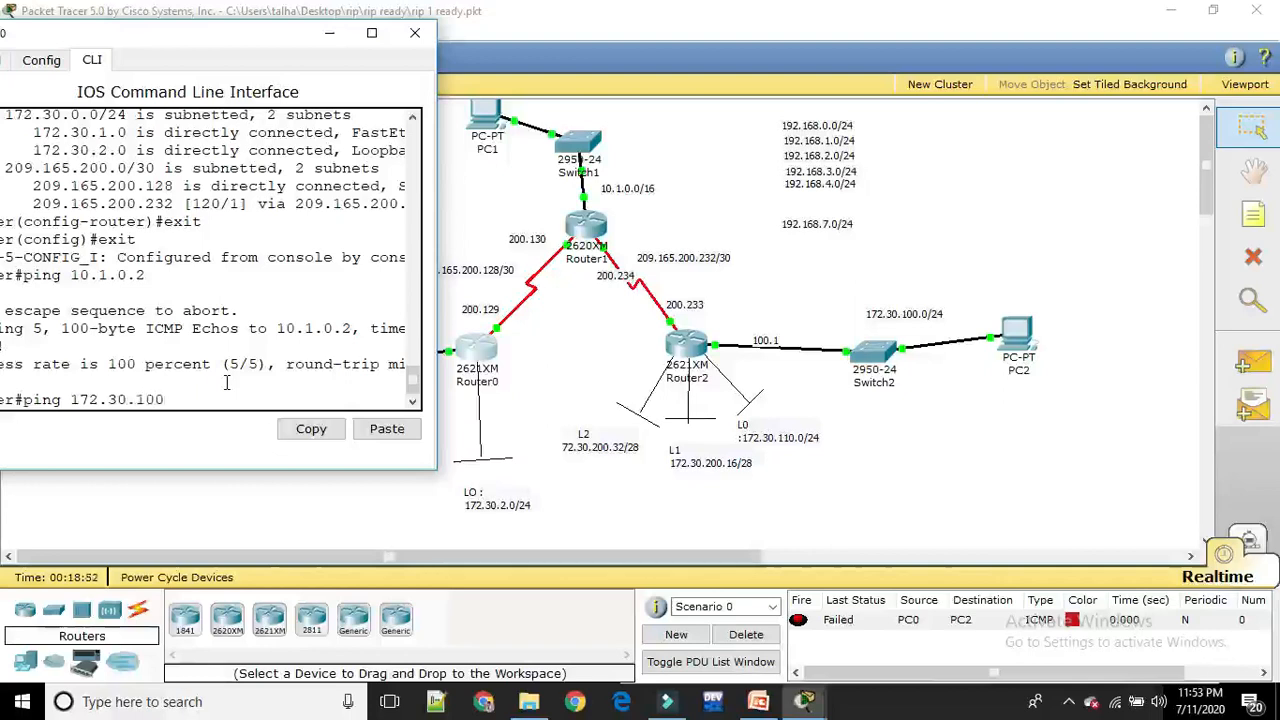
type(".2")
key("Return")
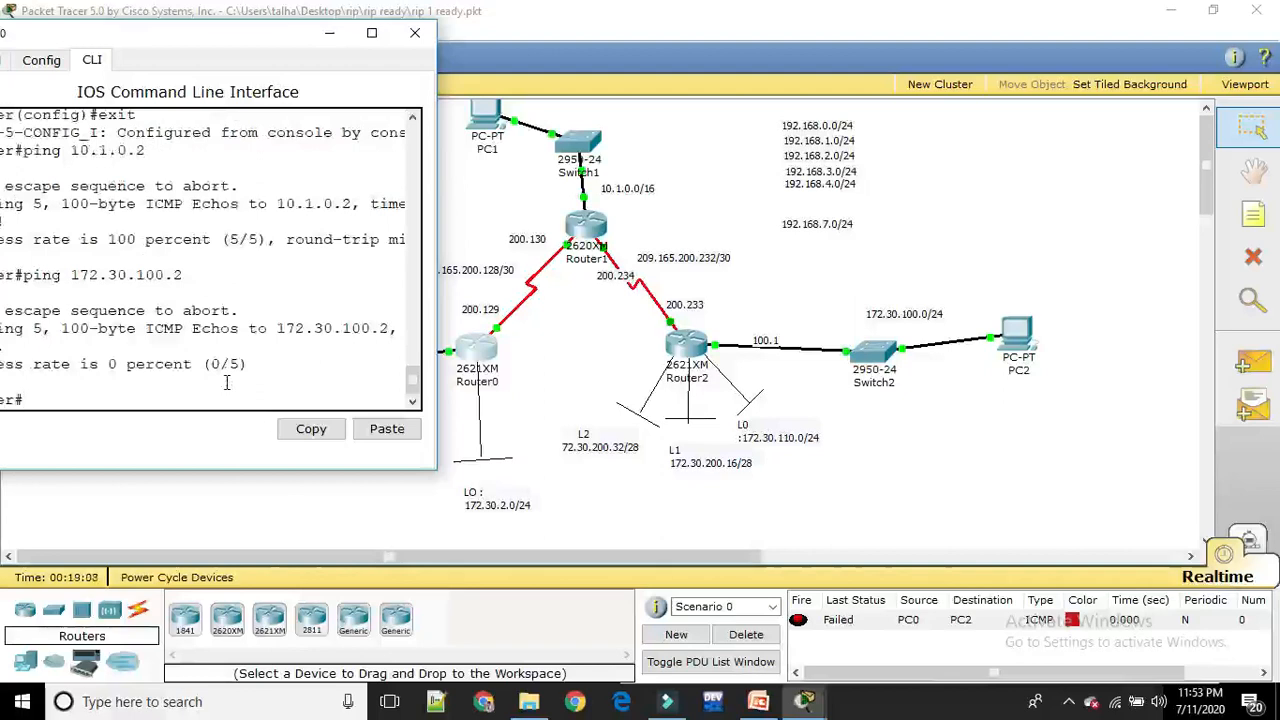
Move Router0's command-line window clear of PC0, Switch0 and Router0 in the topology
left_click_drag(230, 40, 322, 55)
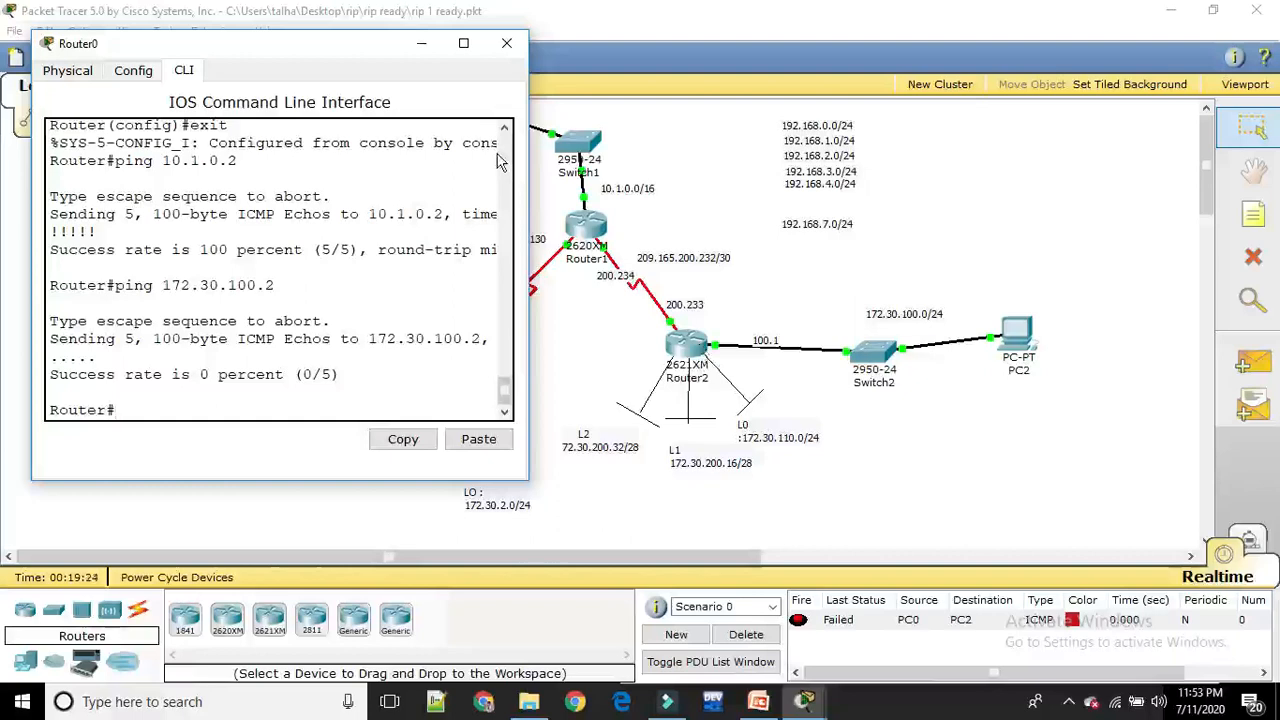
left_click(377, 50)
left_click_drag(377, 50, 884, 71)
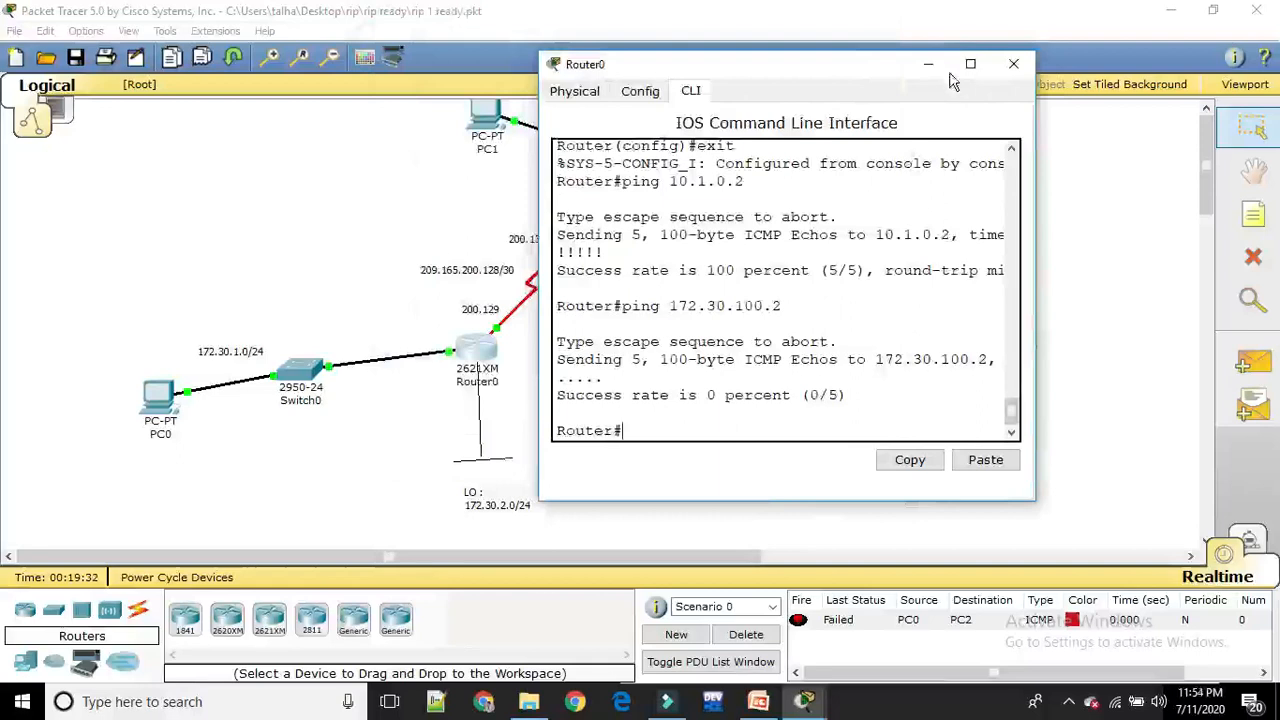
Close Router0's command-line window and send two simple PDUs in succession from PC2 to PC0 to test the reverse path
left_click(1013, 63)
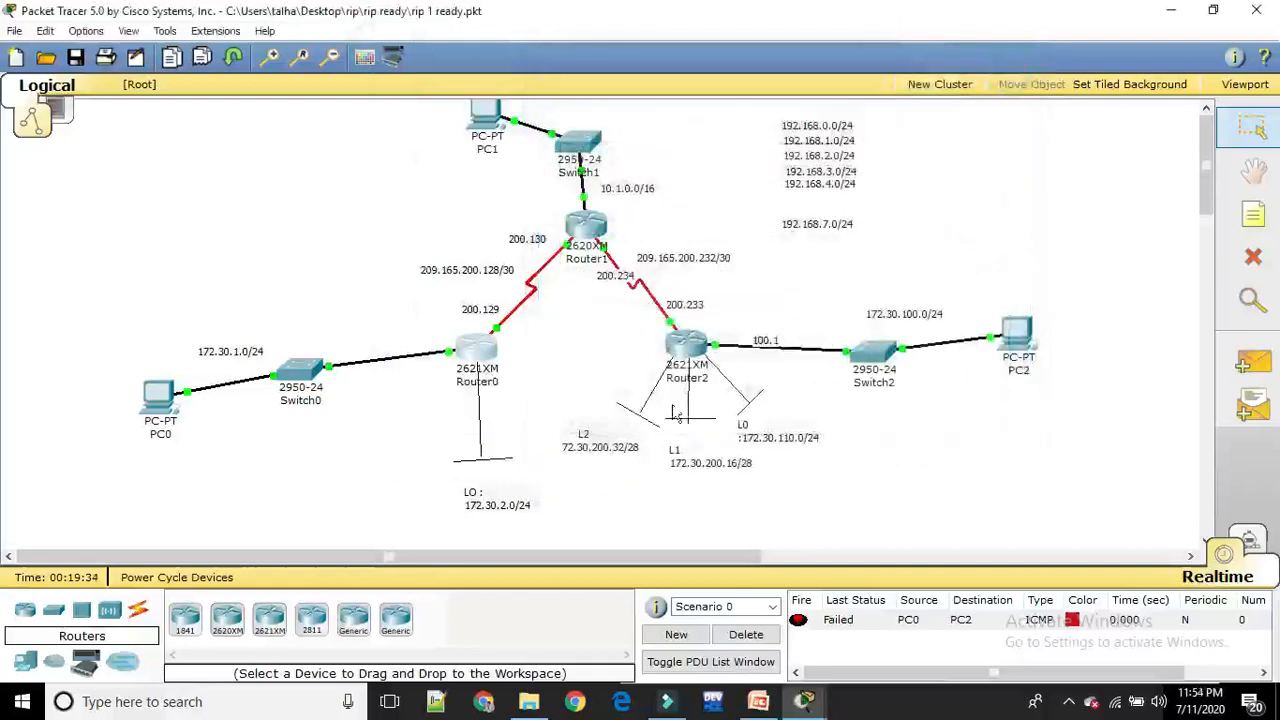
left_click(1250, 367)
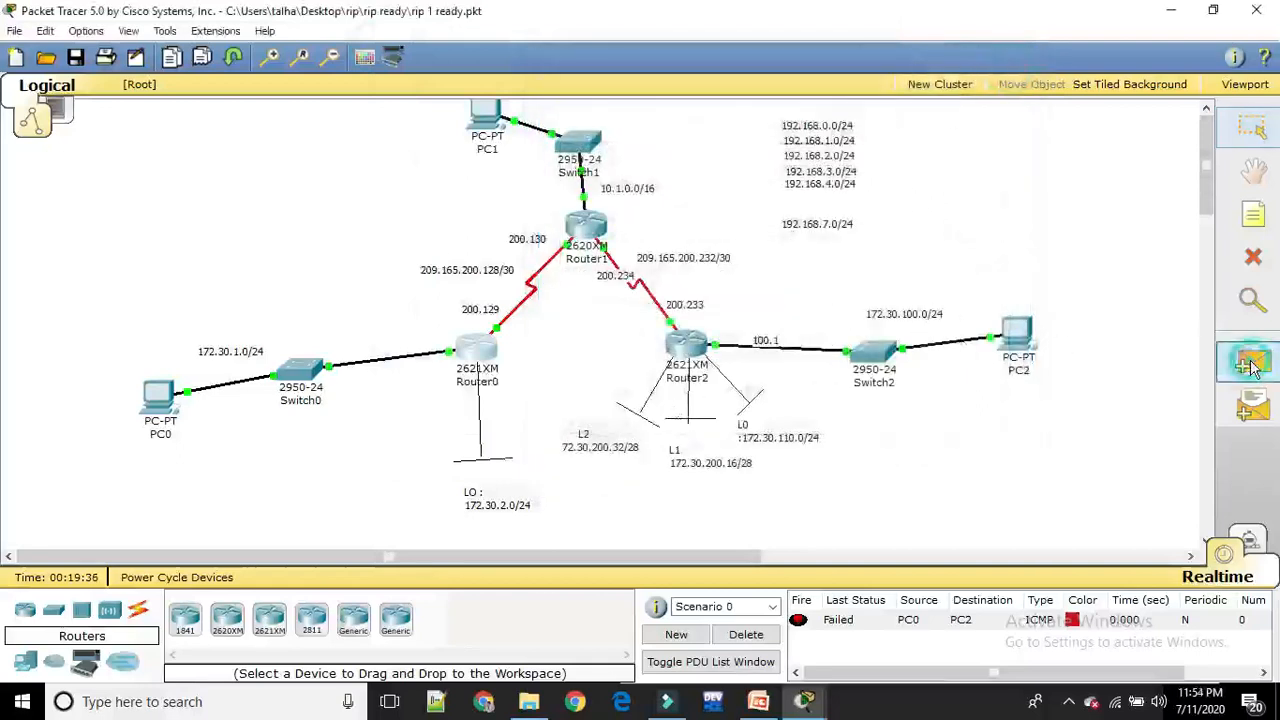
left_click(1018, 335)
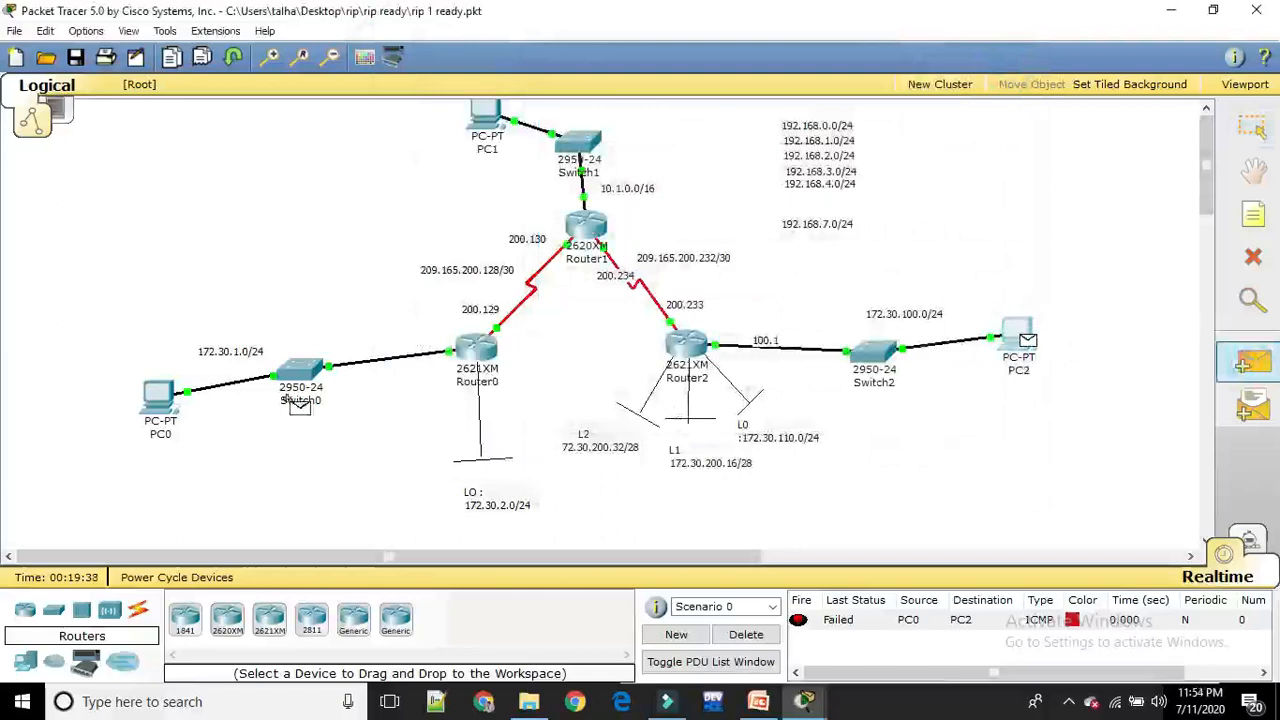
left_click(160, 396)
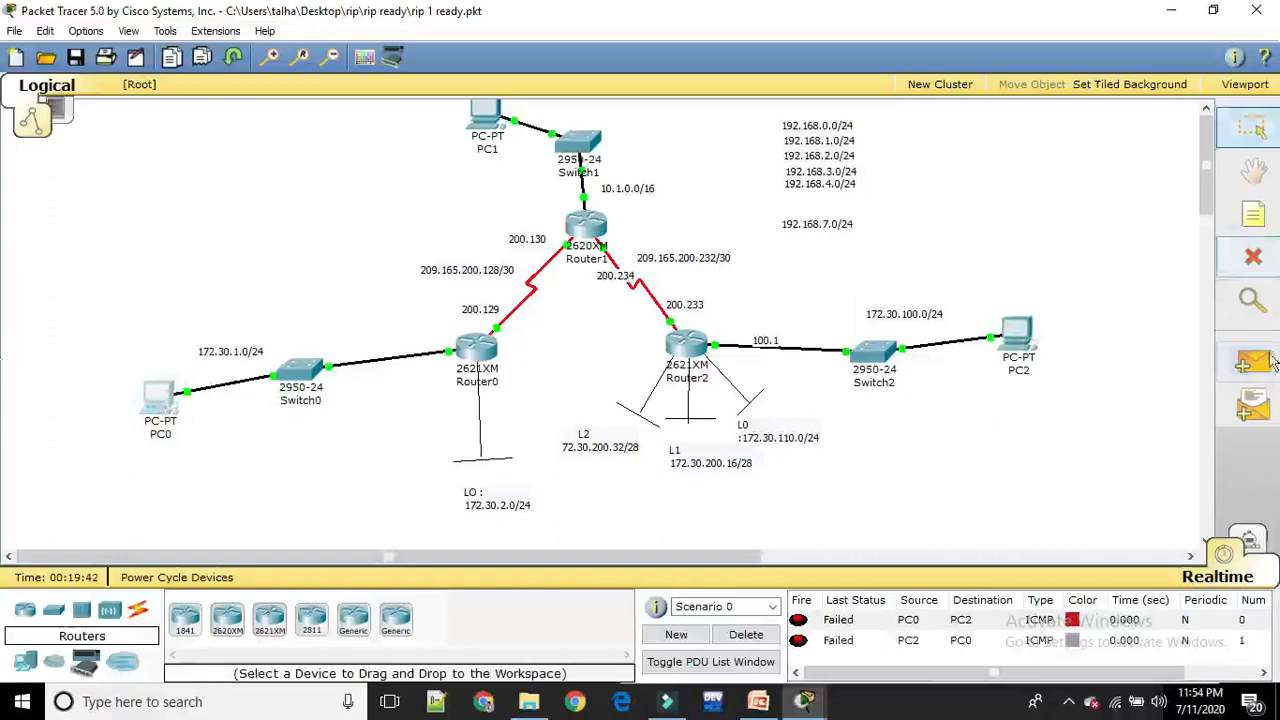
left_click(1243, 365)
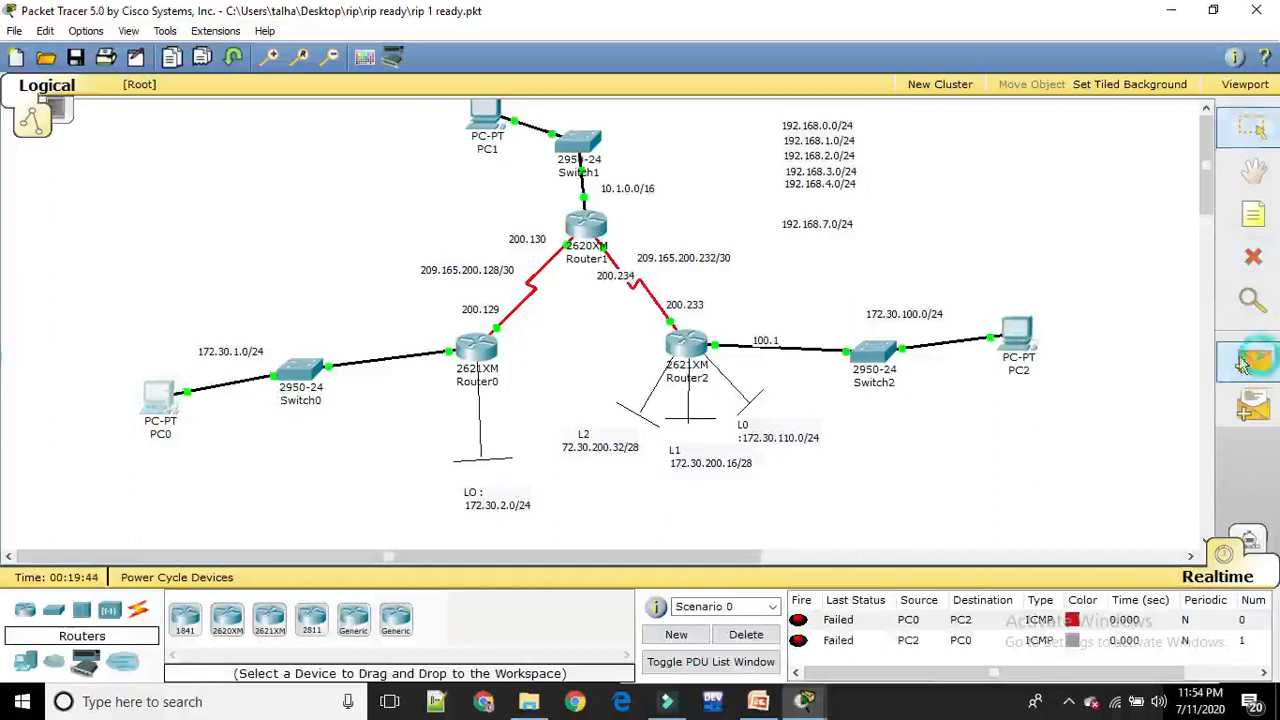
left_click(1021, 334)
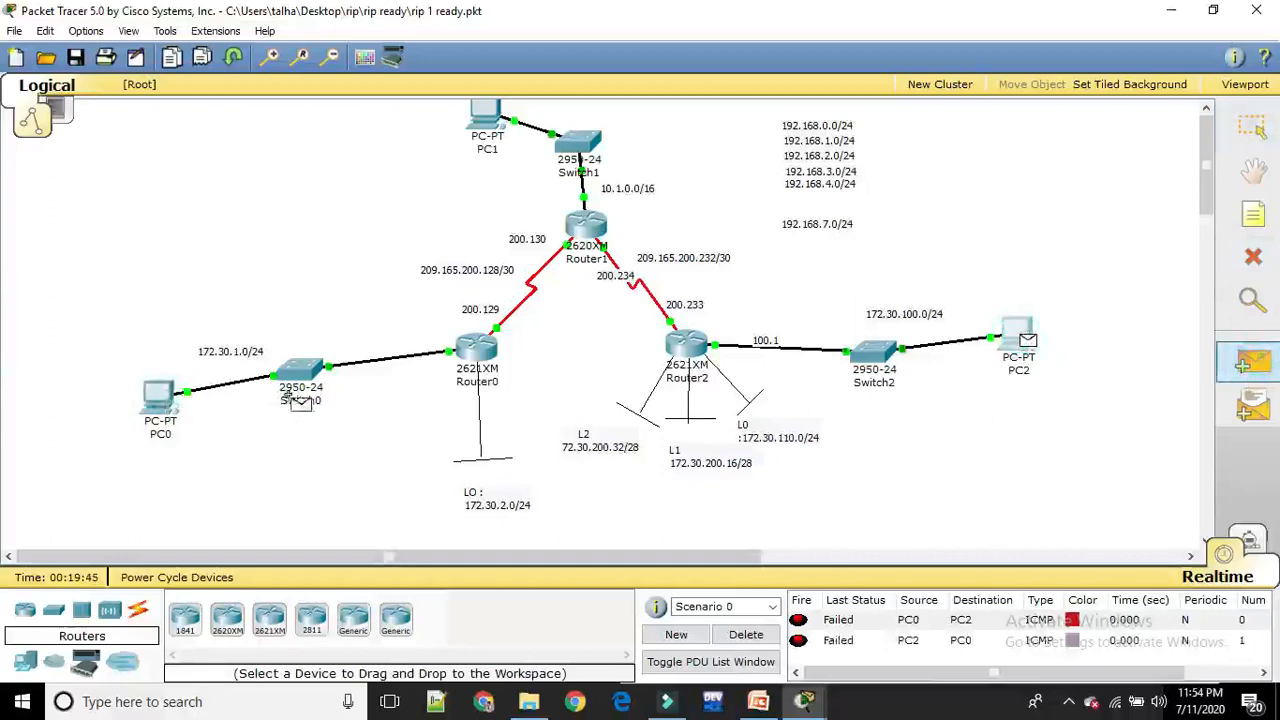
left_click(160, 400)
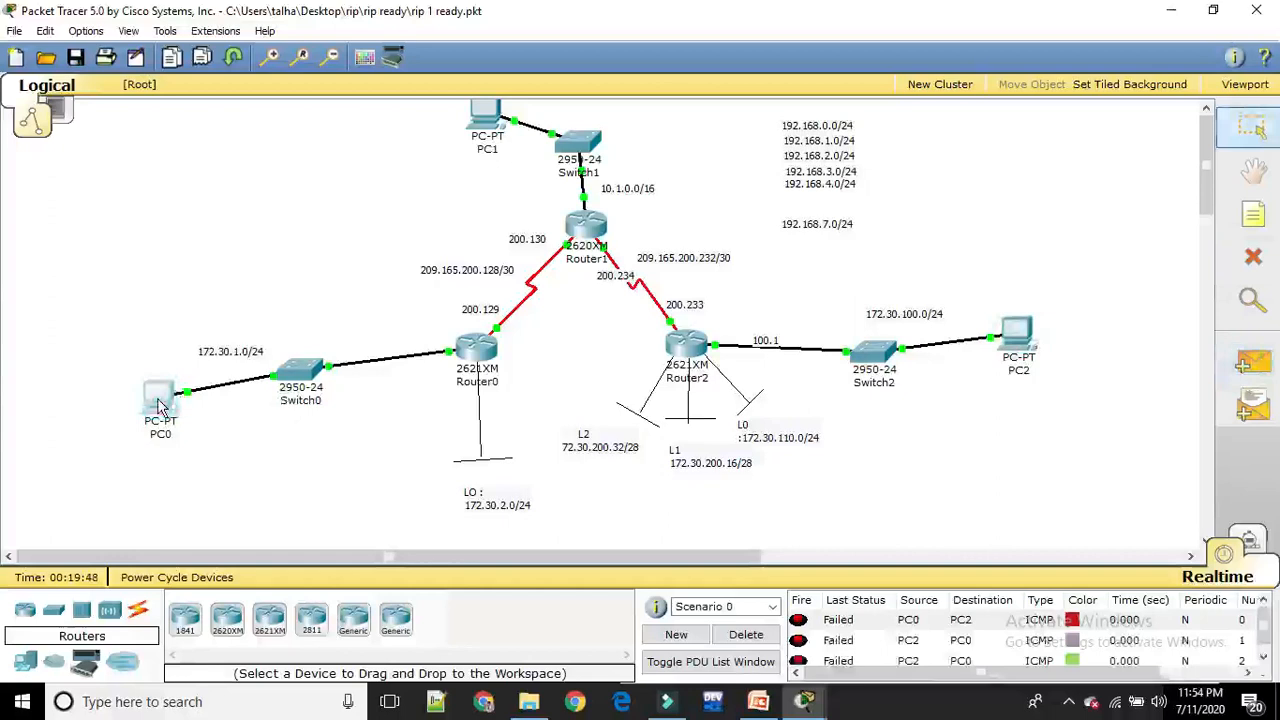
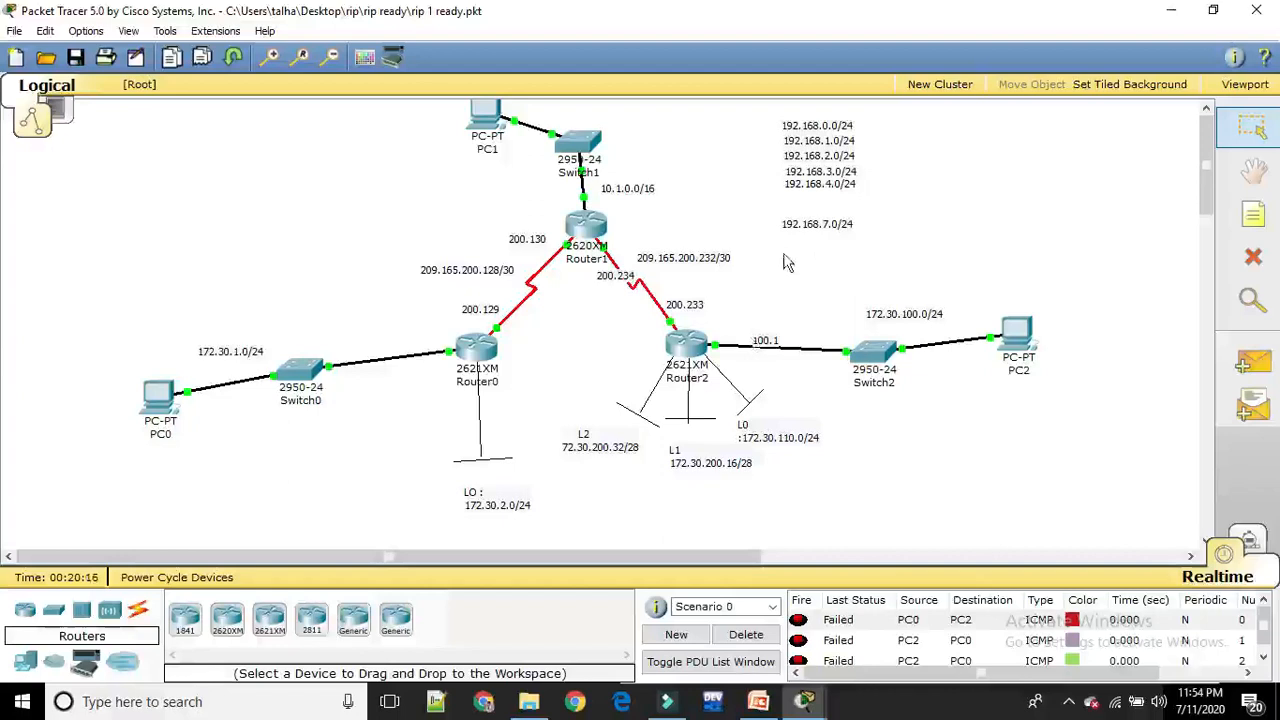
Save the current network over rip 1 ready.pkt and open rip 2 ready.pkt from the rip ready folder
left_click(14, 31)
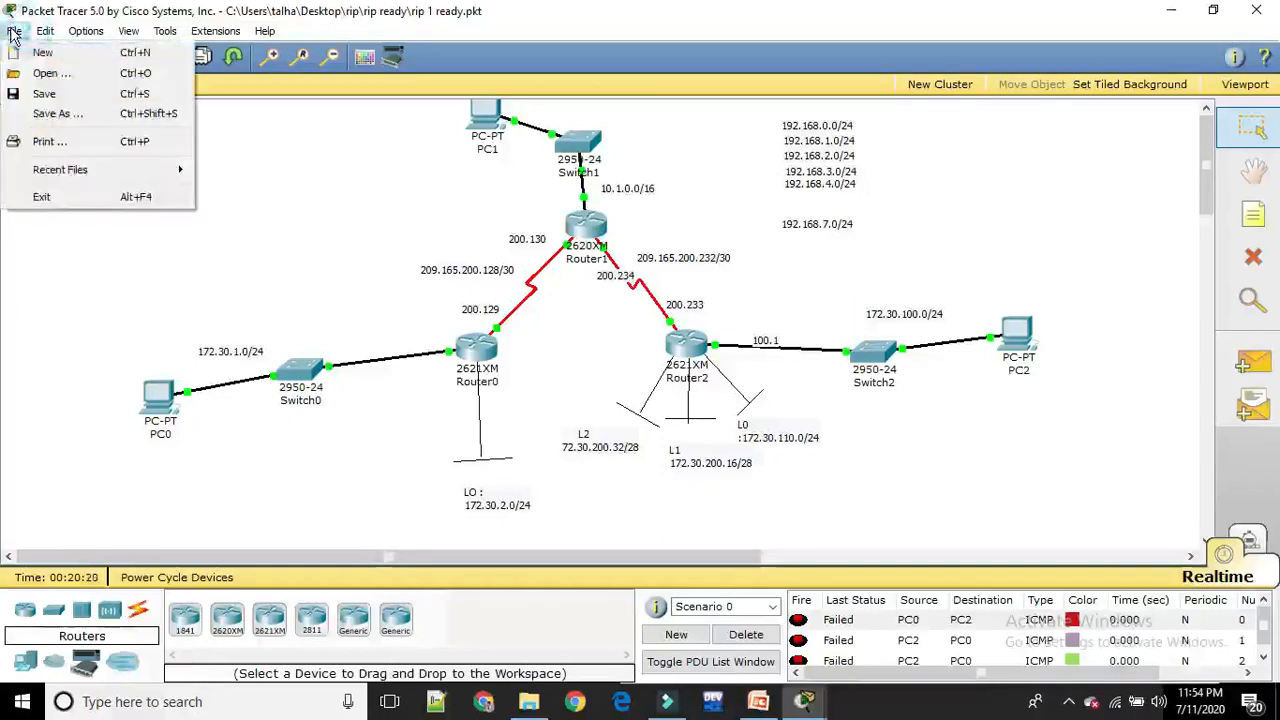
left_click(52, 78)
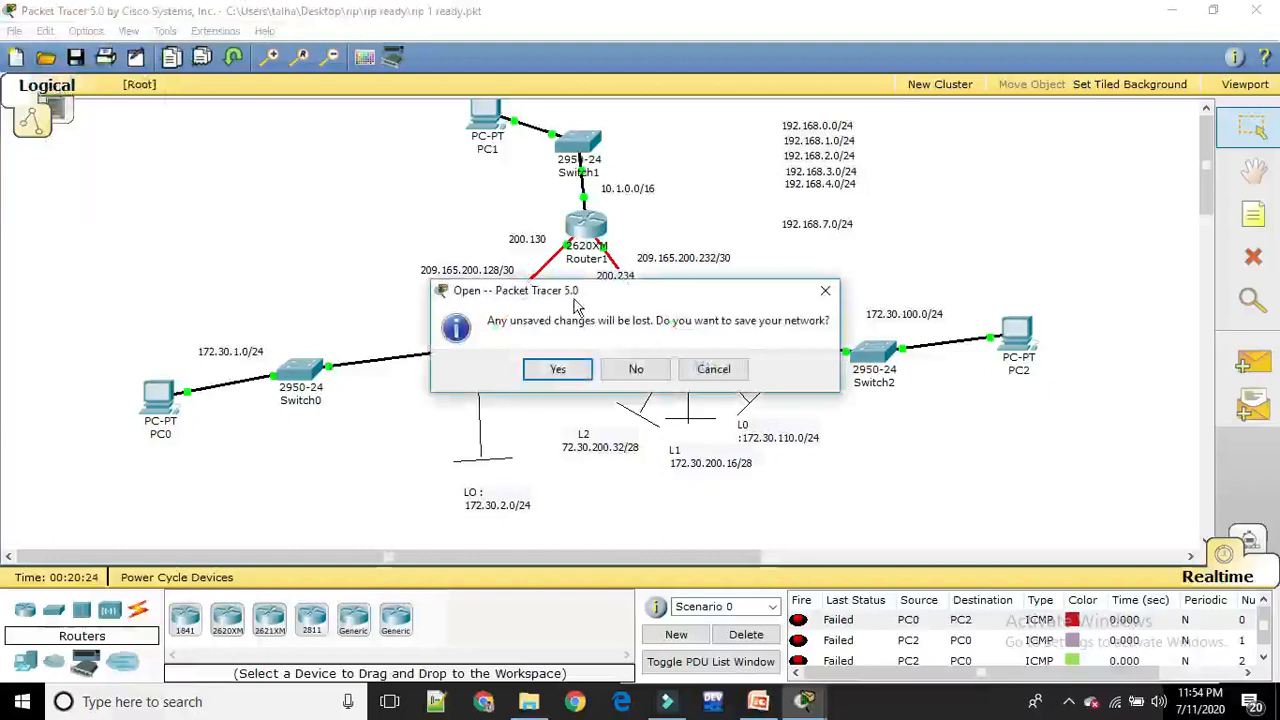
left_click(565, 371)
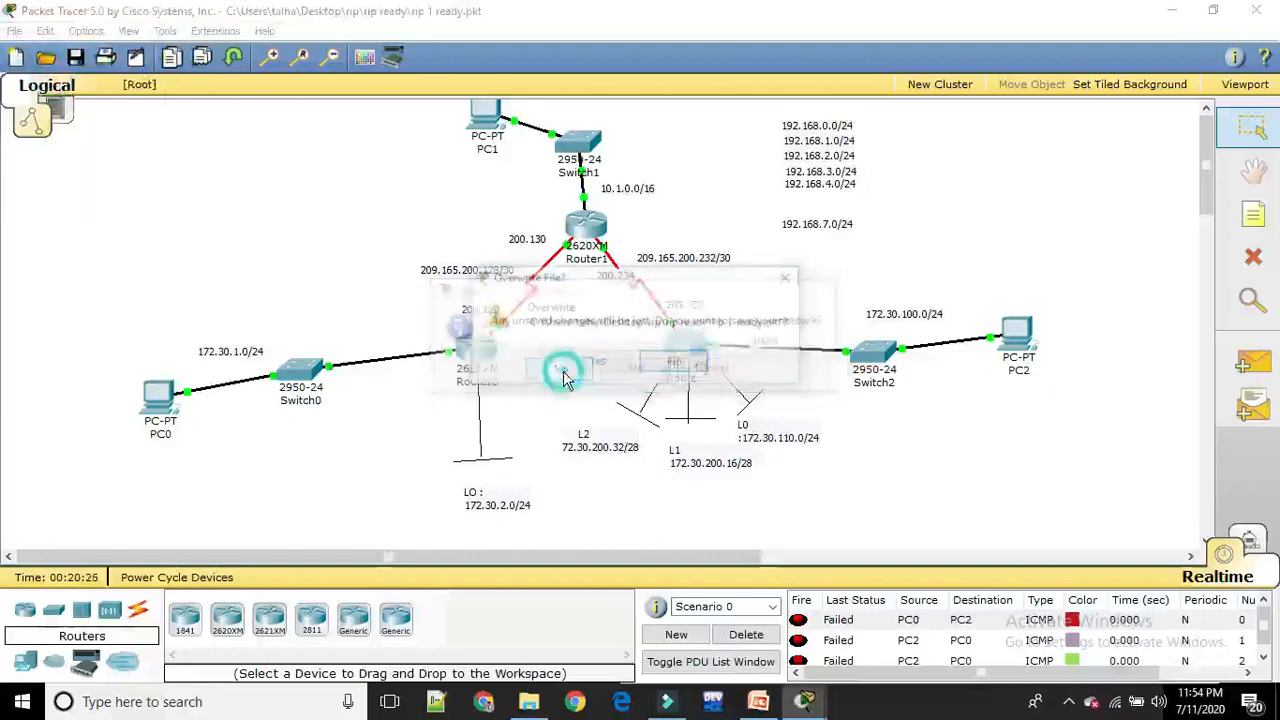
left_click(590, 362)
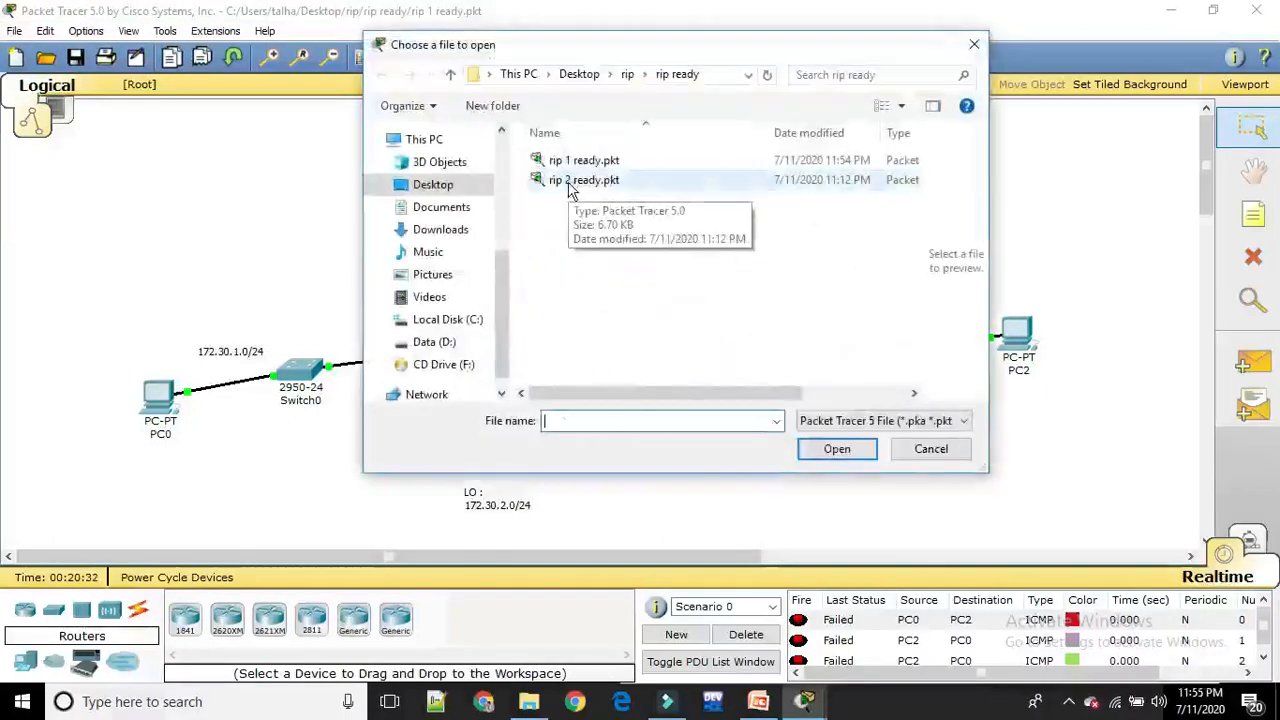
double_click(569, 188)
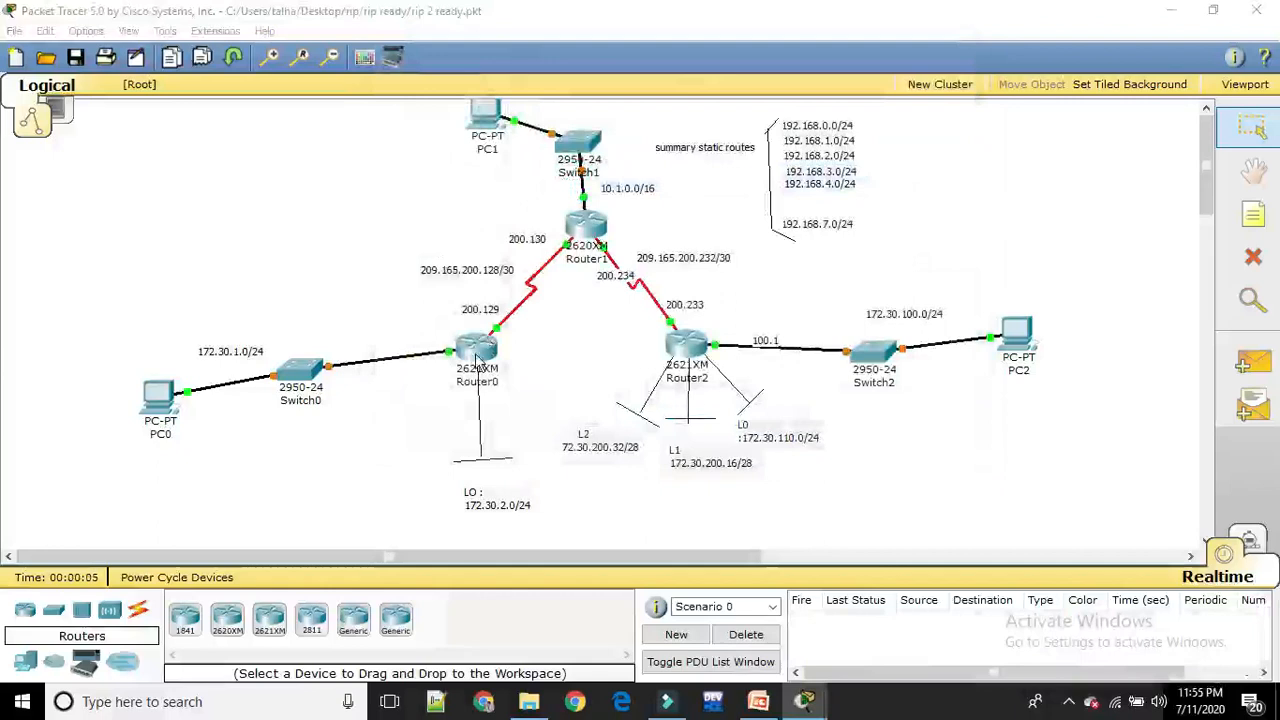
Open Router0's command line and enter privileged mode
left_click(477, 362)
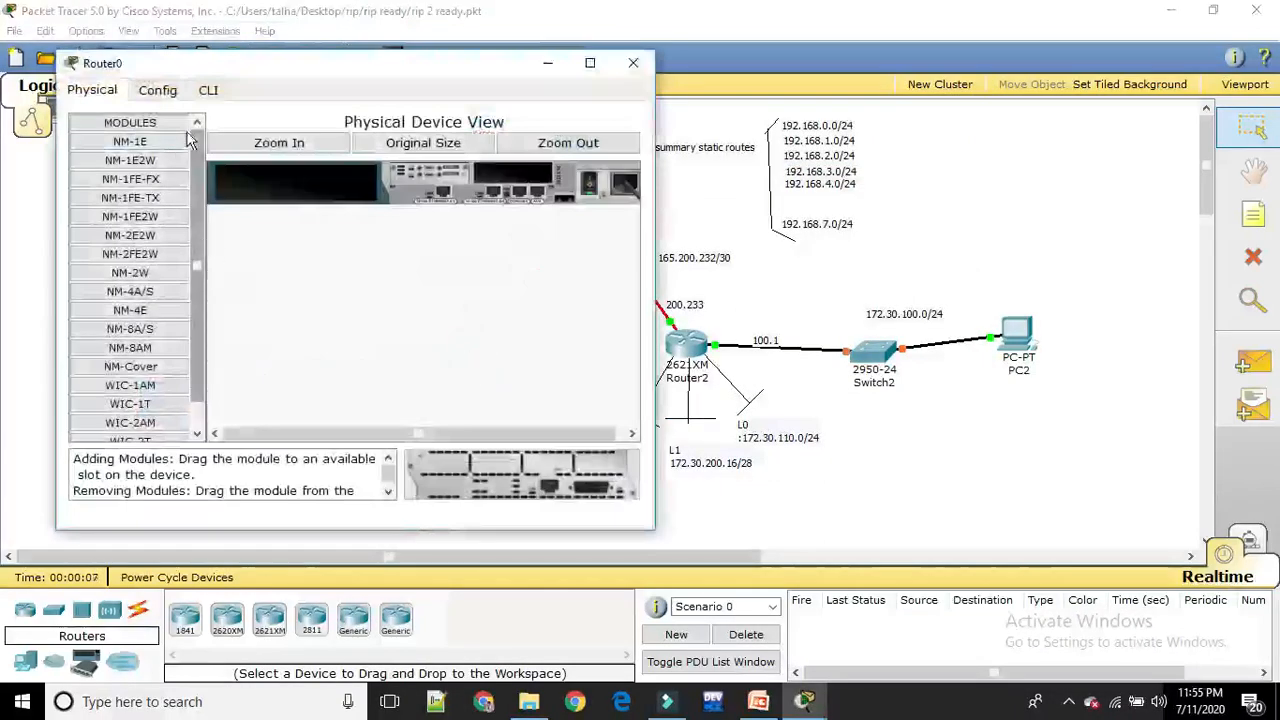
left_click(208, 92)
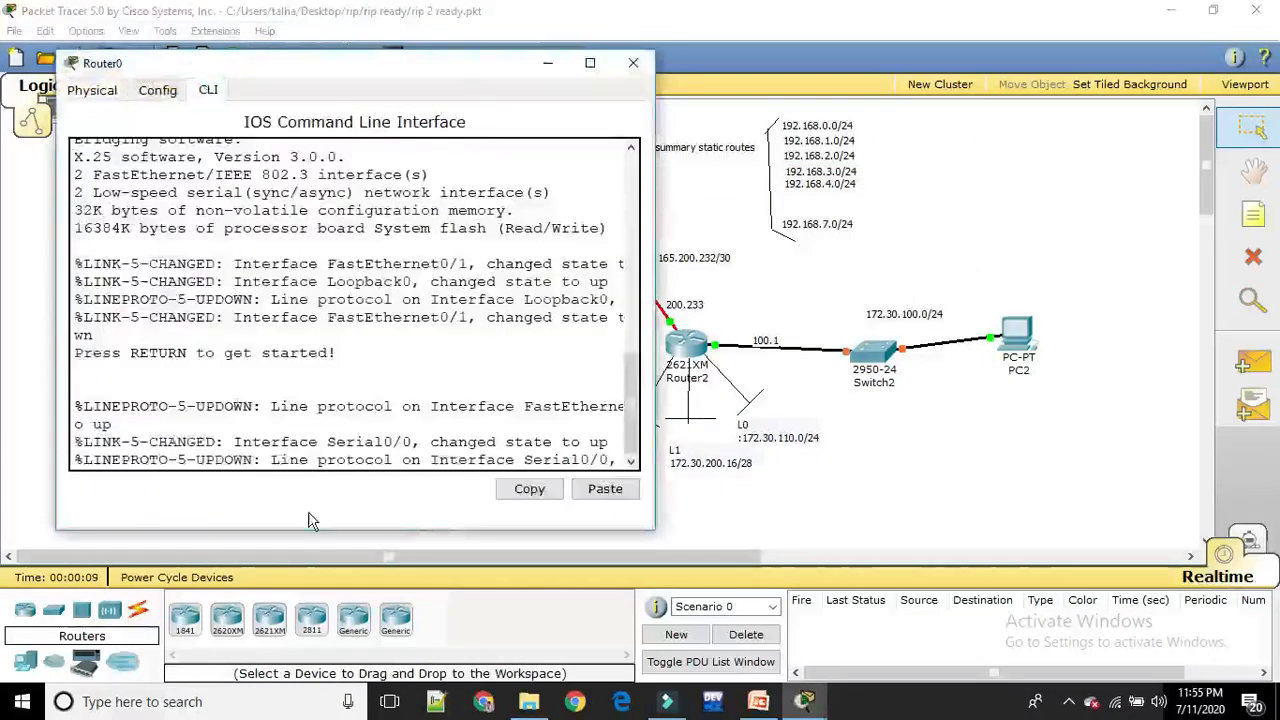
key("Return")
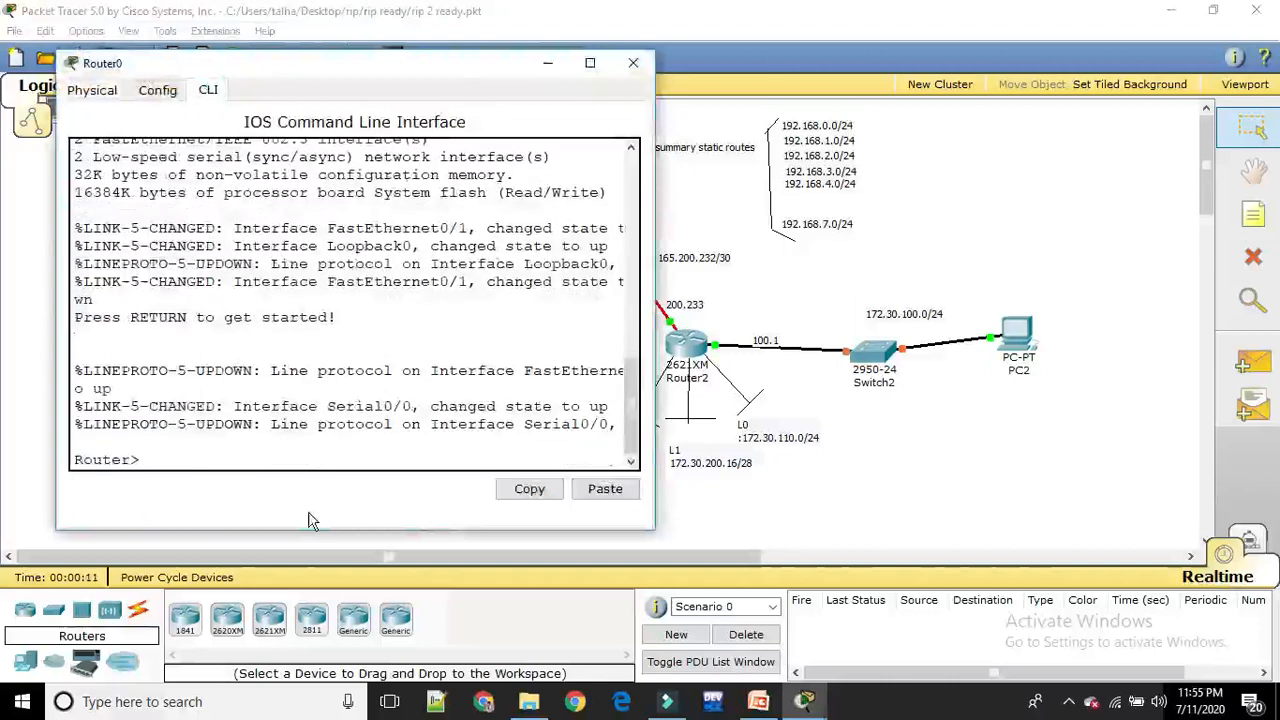
type("en")
key("Return")
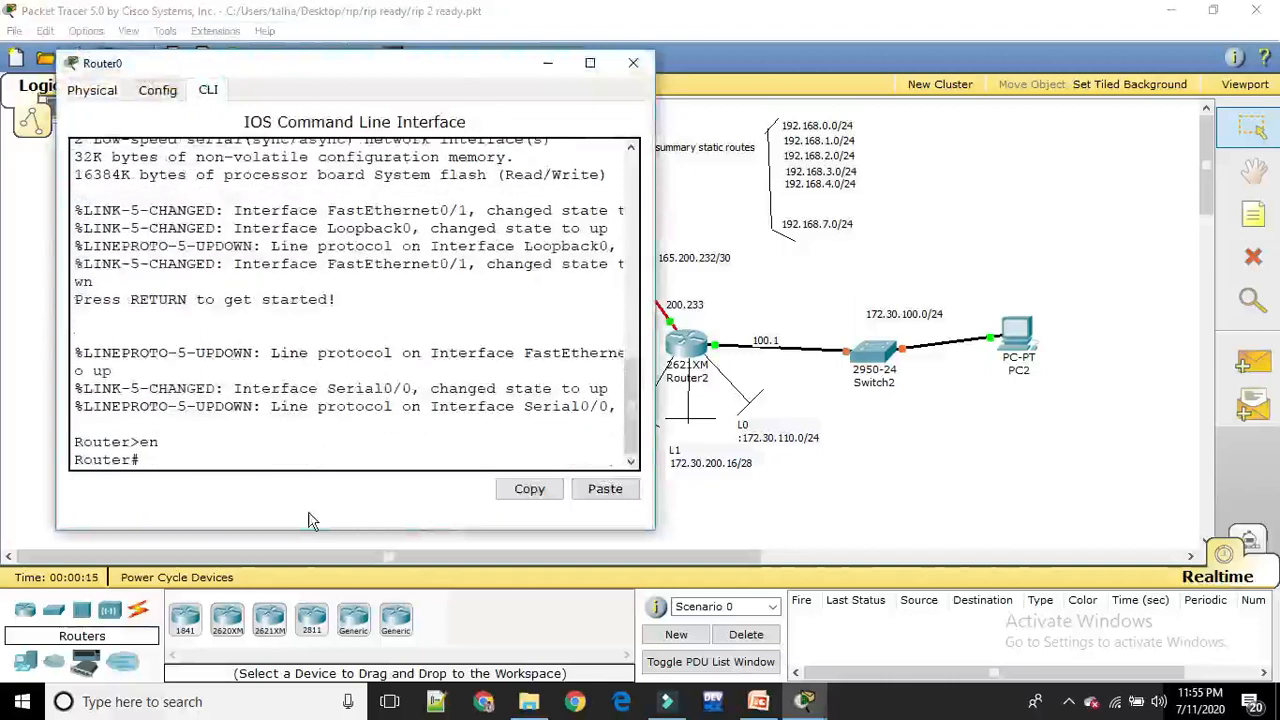
Enter global configuration mode from the terminal on Router0
type("con")
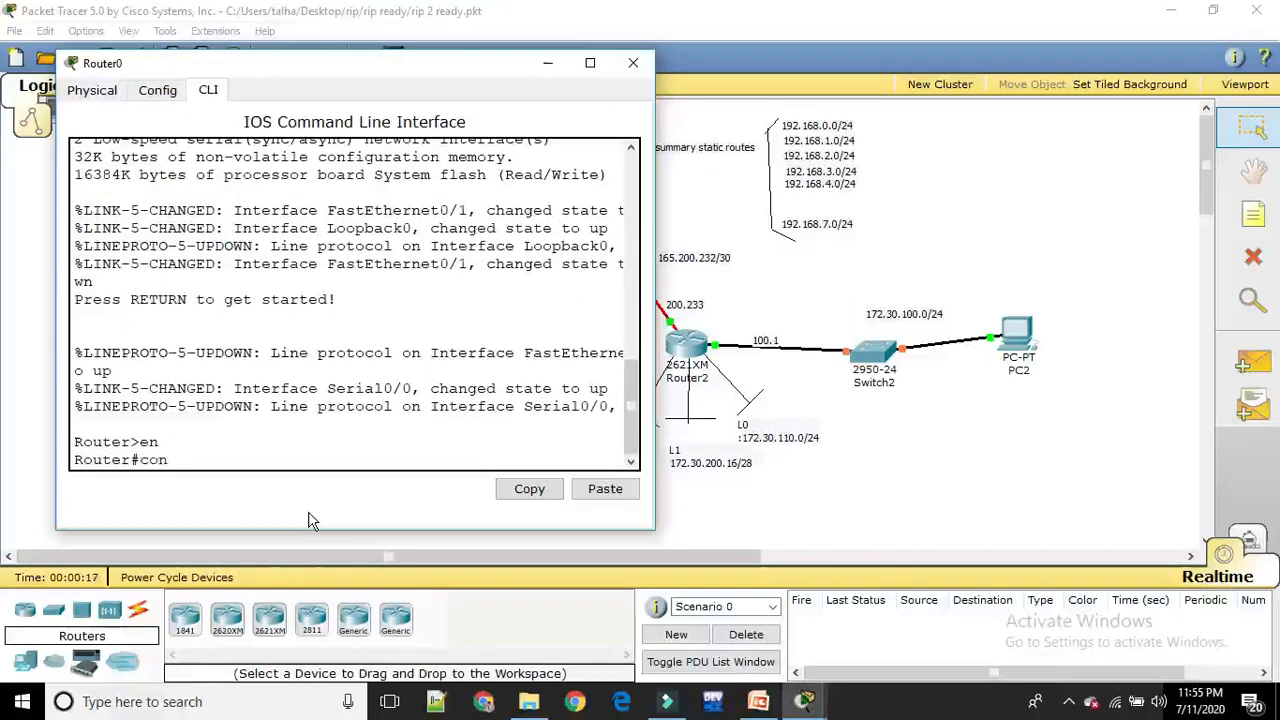
type("f")
key("Return")
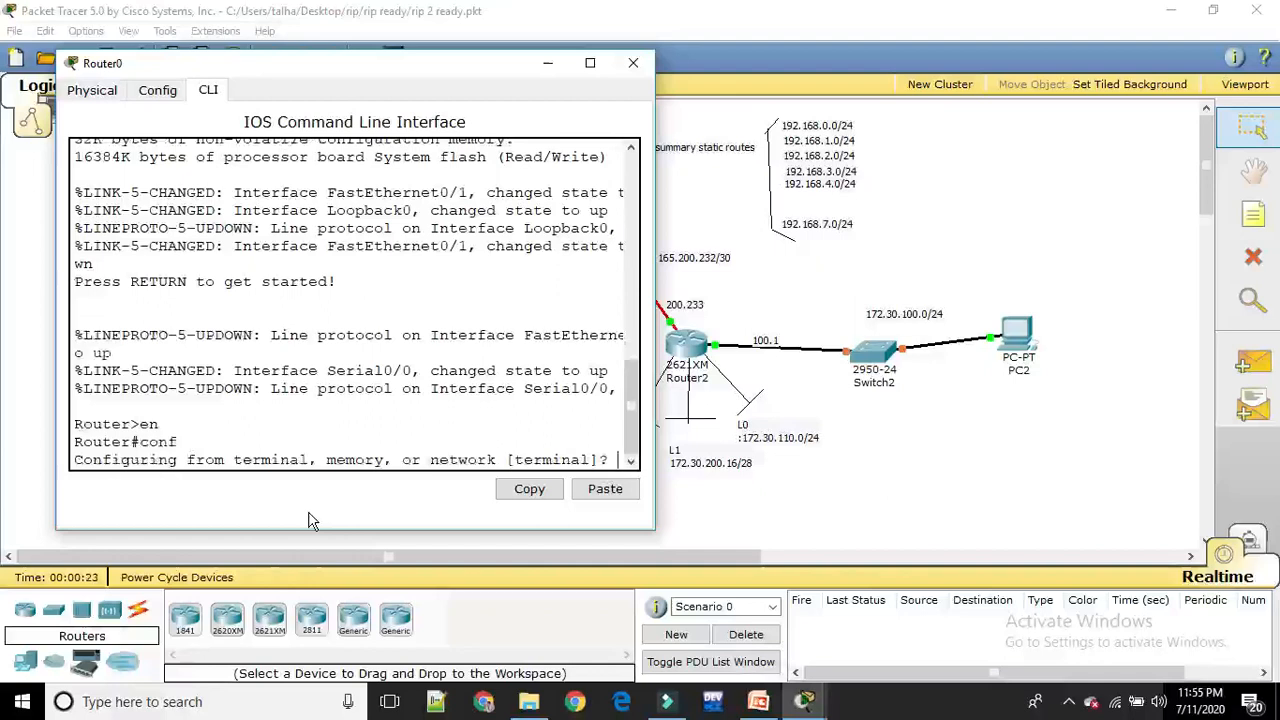
type("t")
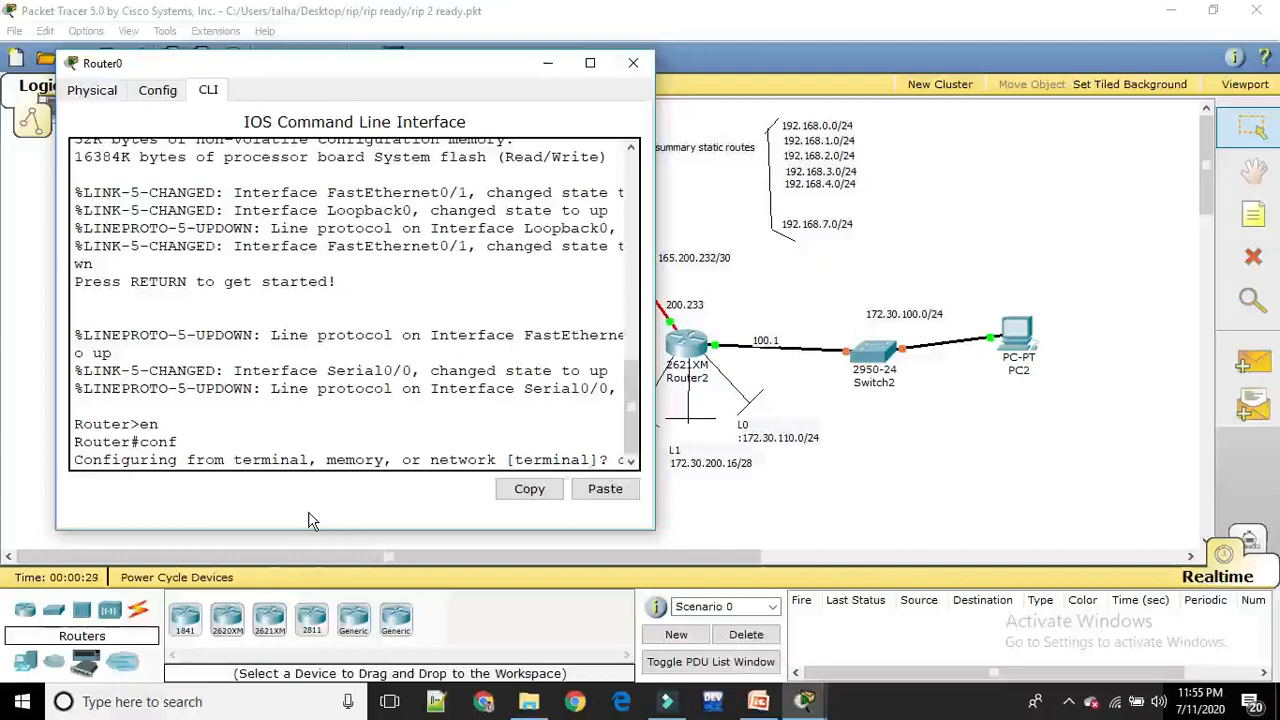
key("Return")
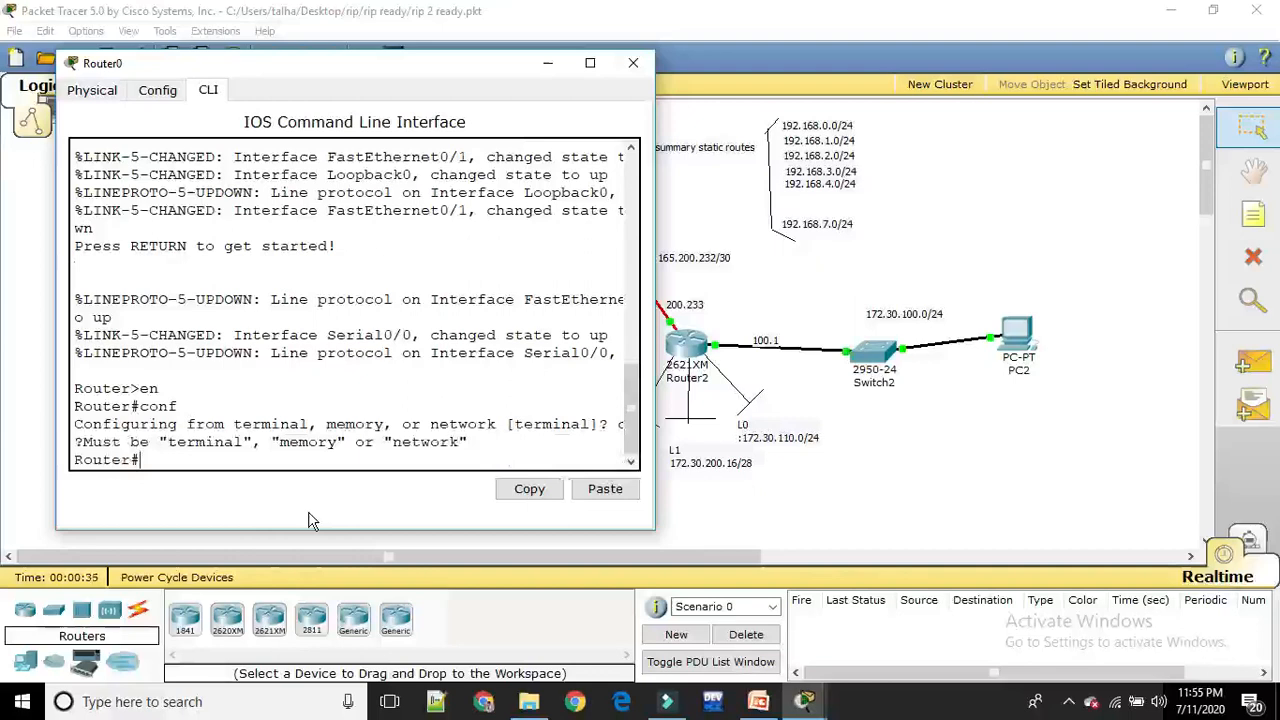
type("conf t")
key("Return")
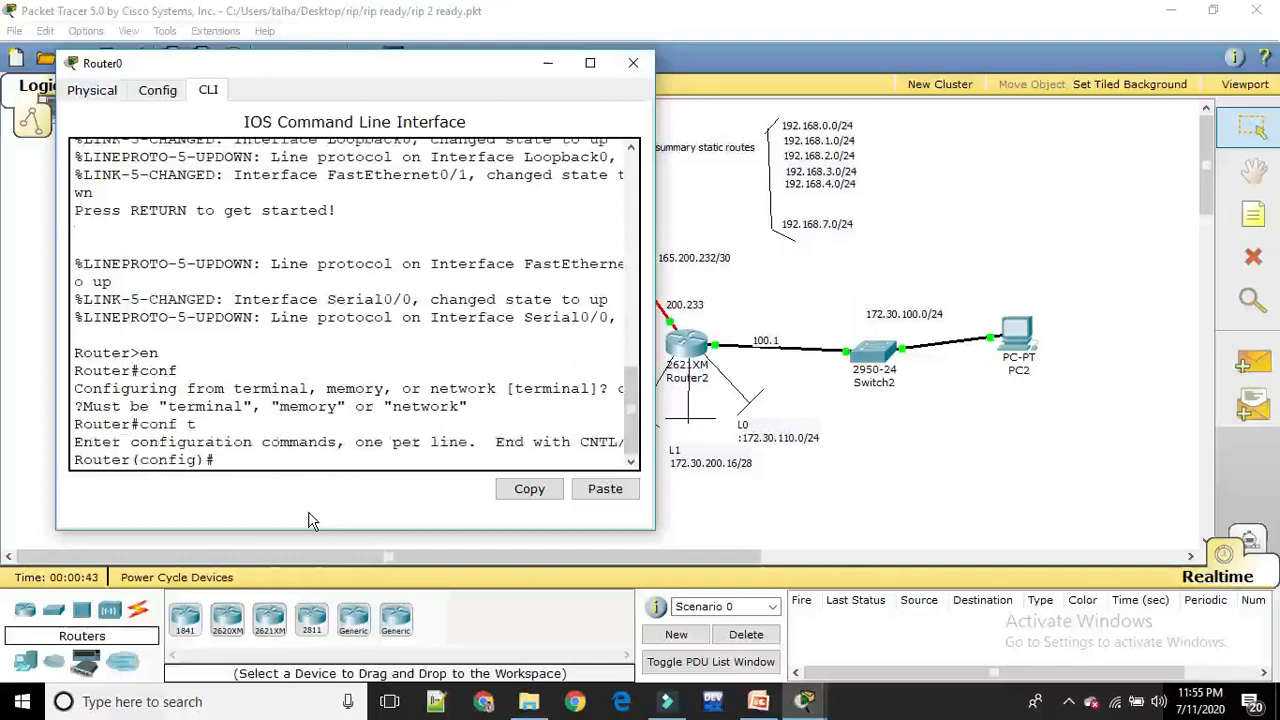
Start the RIP routing process on Router0 and set it to version 2
type("router rip")
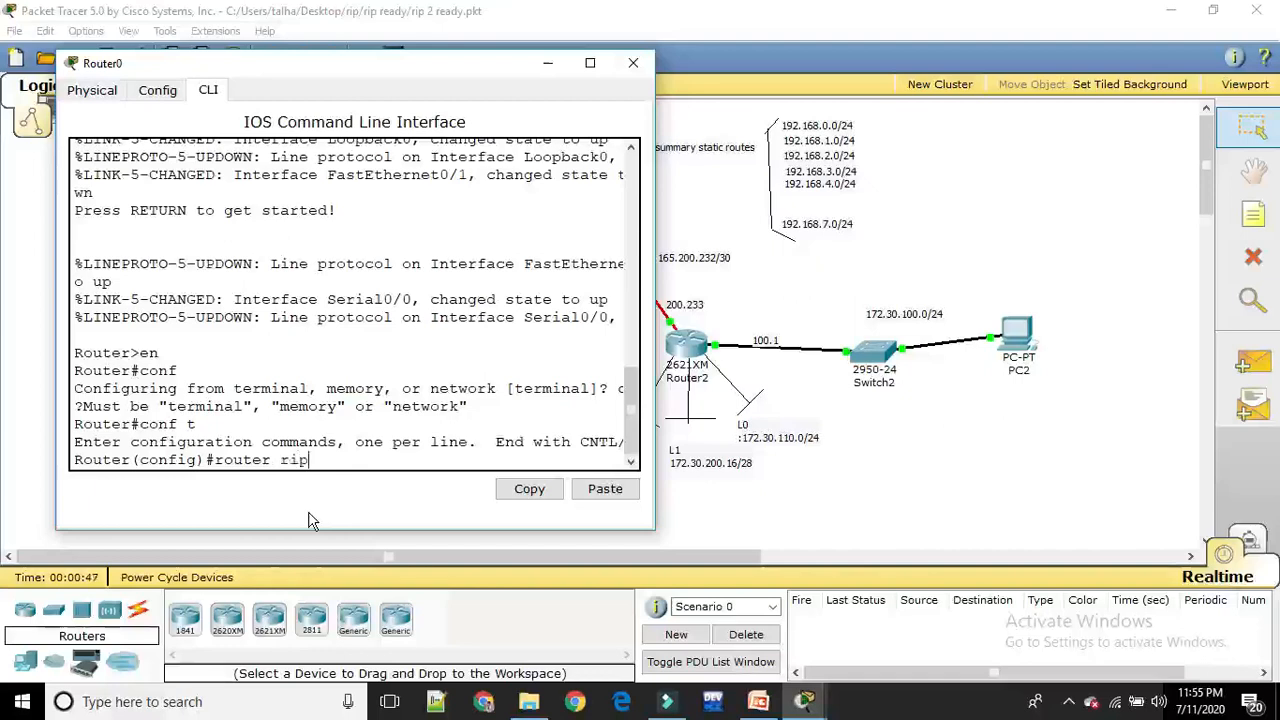
key("Return")
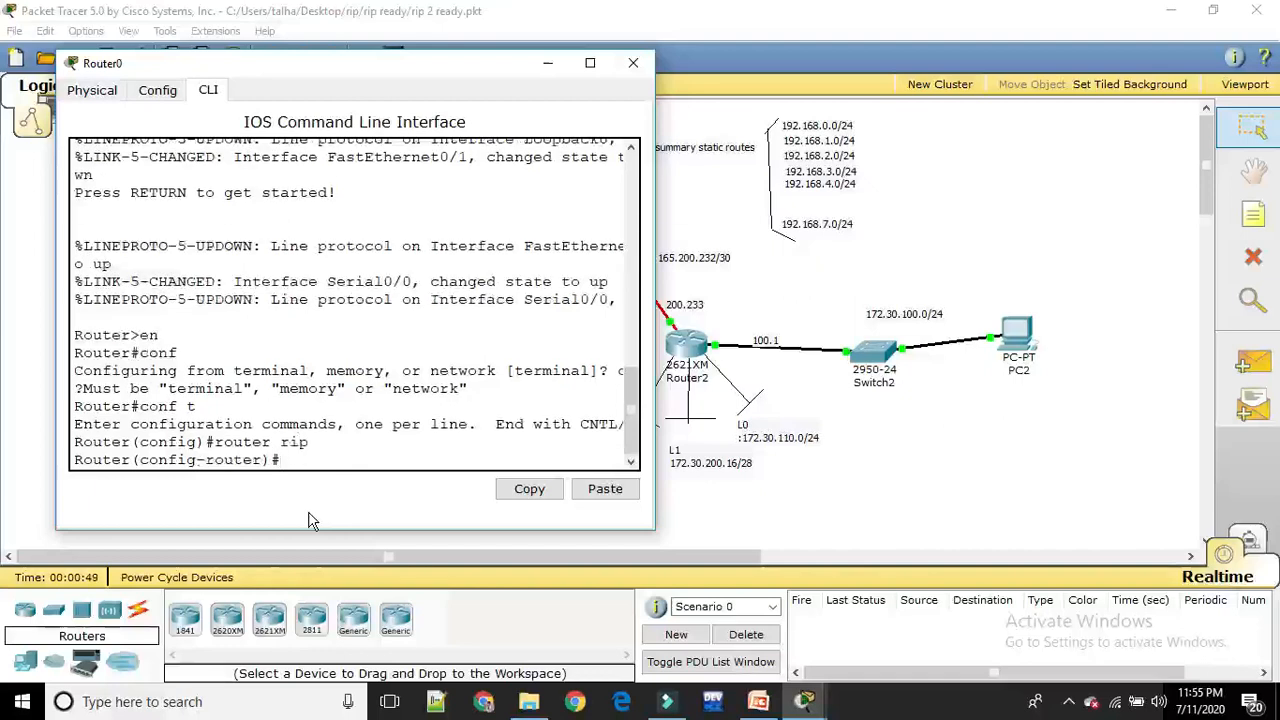
type("ver")
key("Tab")
type("2")
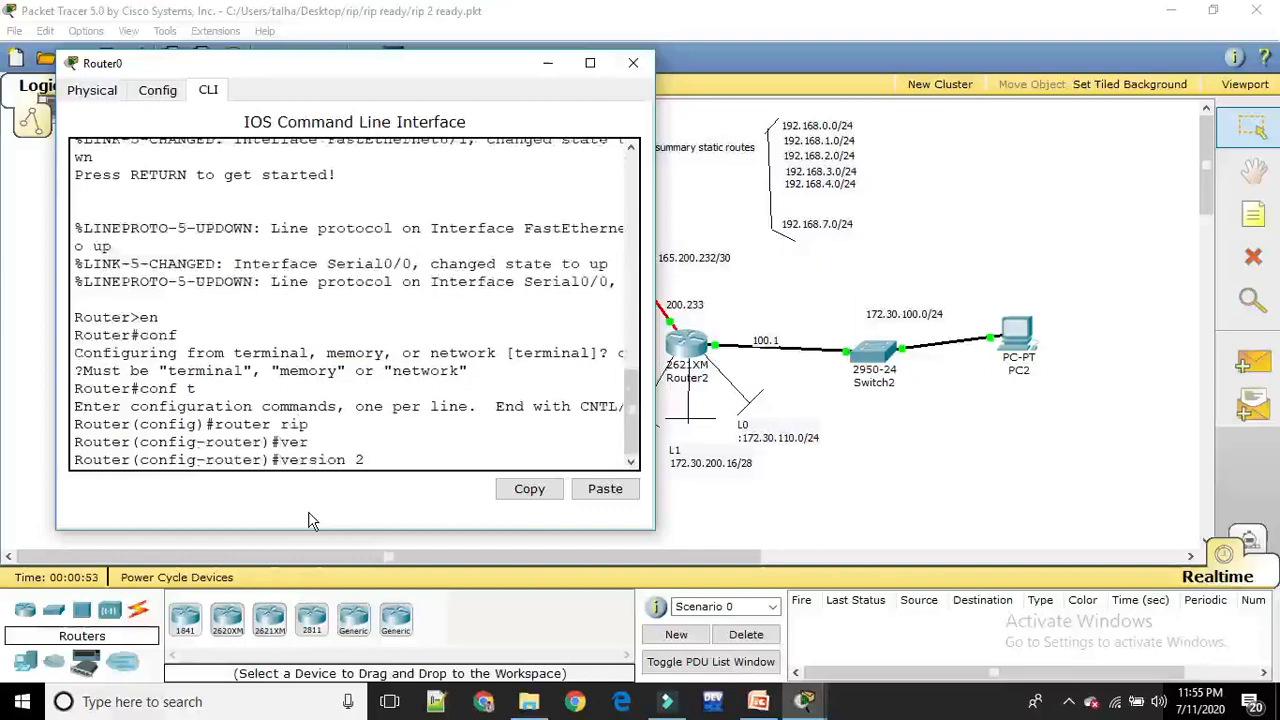
key("Return")
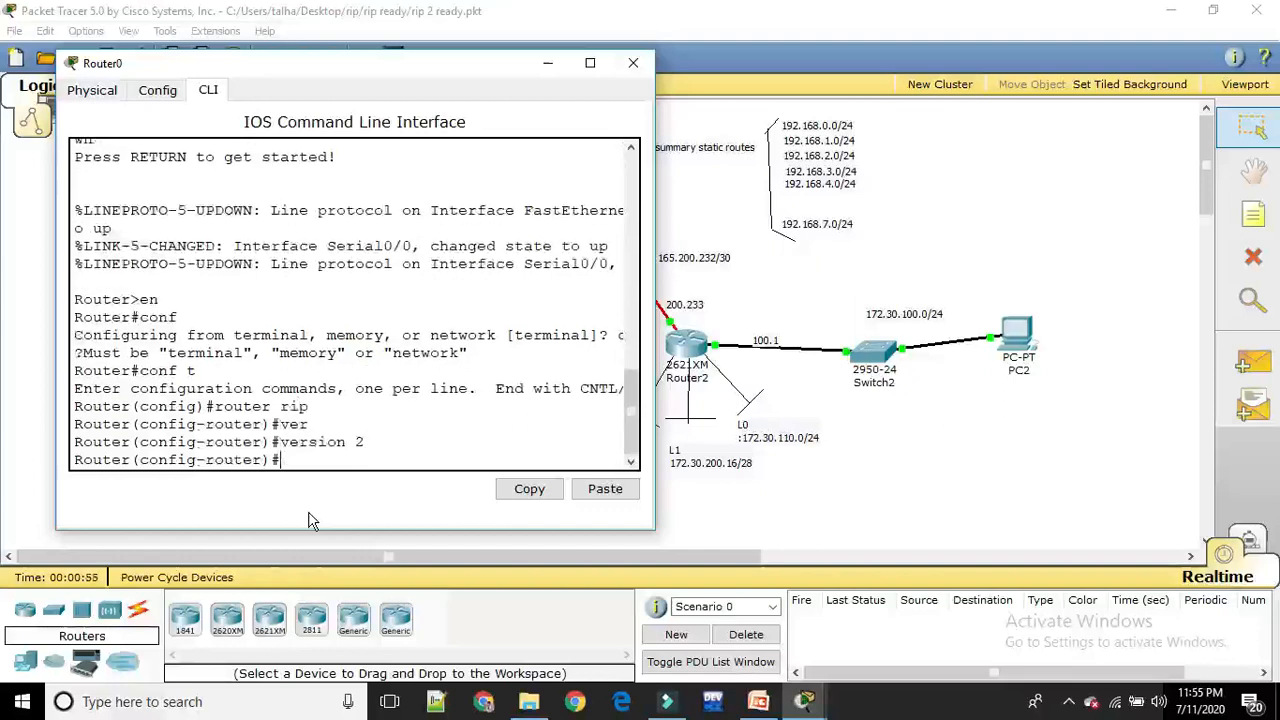
Add network 172.30.1.0 to Router0's RIP configuration, moving the command-line window clear of PC0, Switch0 and Router0
type("network")
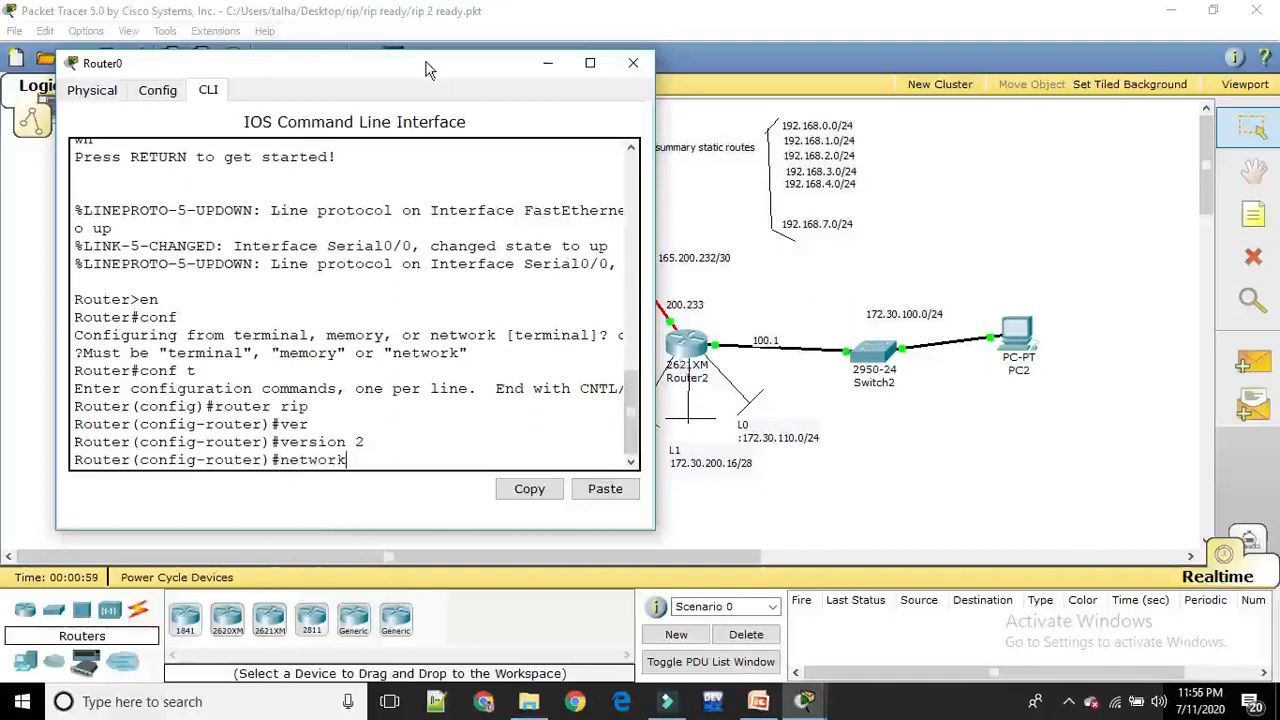
left_click_drag(424, 74, 1008, 113)
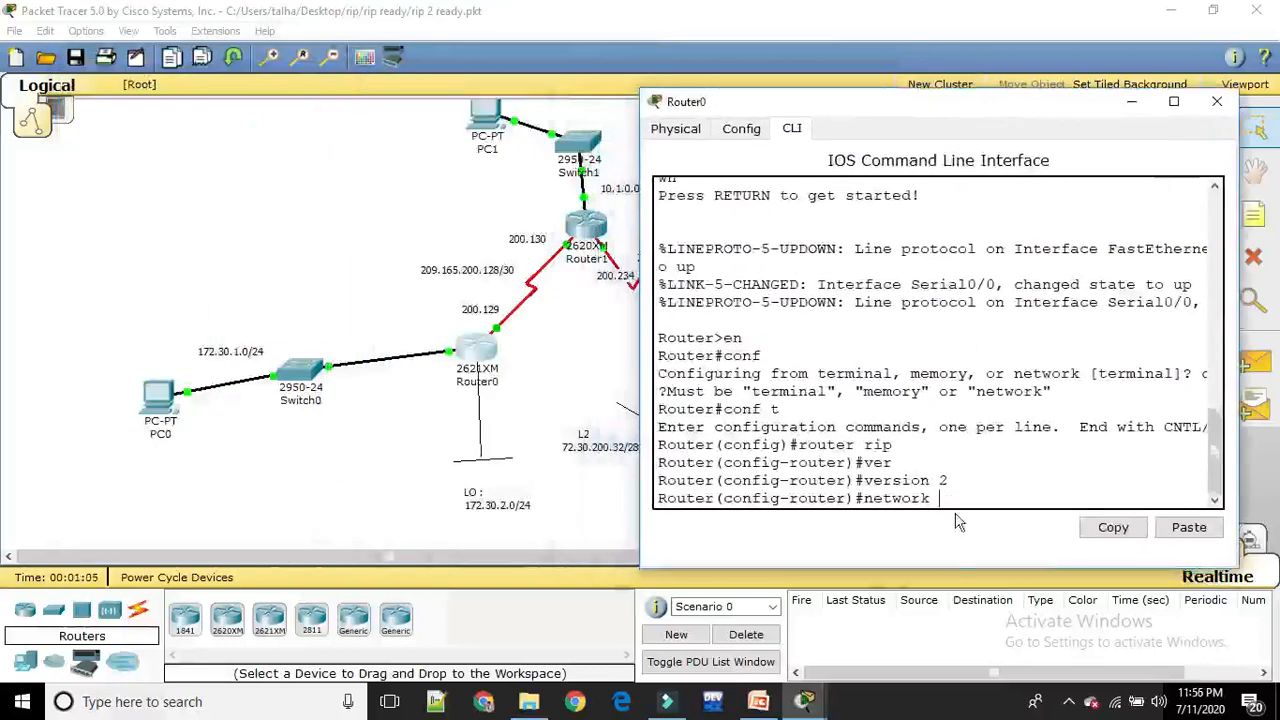
type("172")
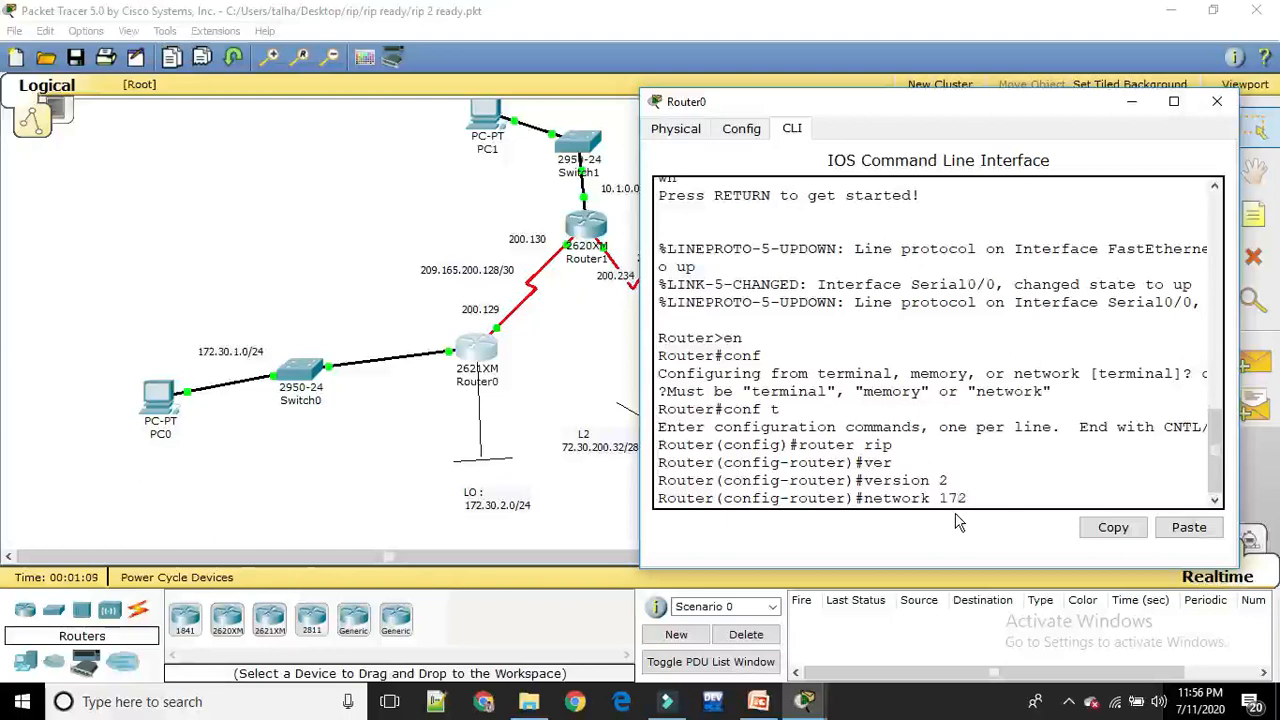
type(".30.1.0")
key("Return")
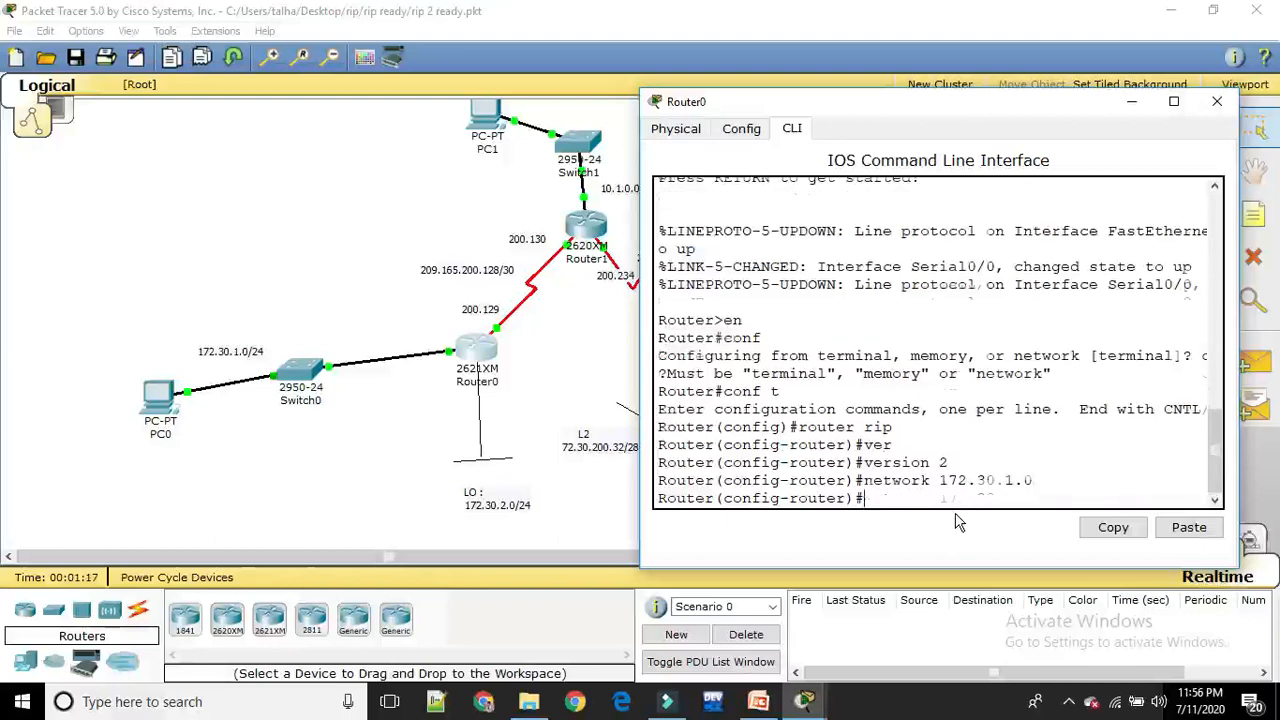
Add network 209.165.200.128, the serial link to Router1, to Router0's RIP configuration
key("Up")
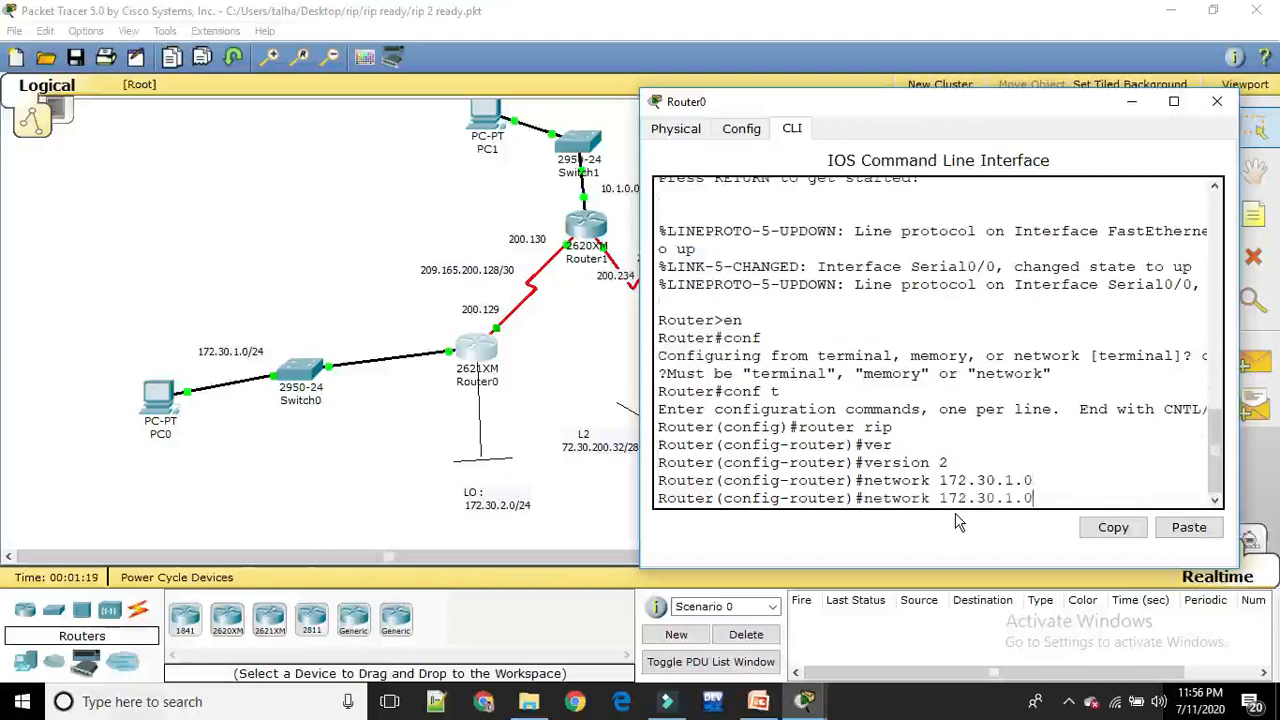
key("BackSpace")
key("BackSpace")
key("BackSpace")
key("BackSpace")
key("BackSpace")
key("BackSpace")
key("BackSpace")
key("BackSpace")
key("BackSpace")
key("BackSpace")
type("209.165")
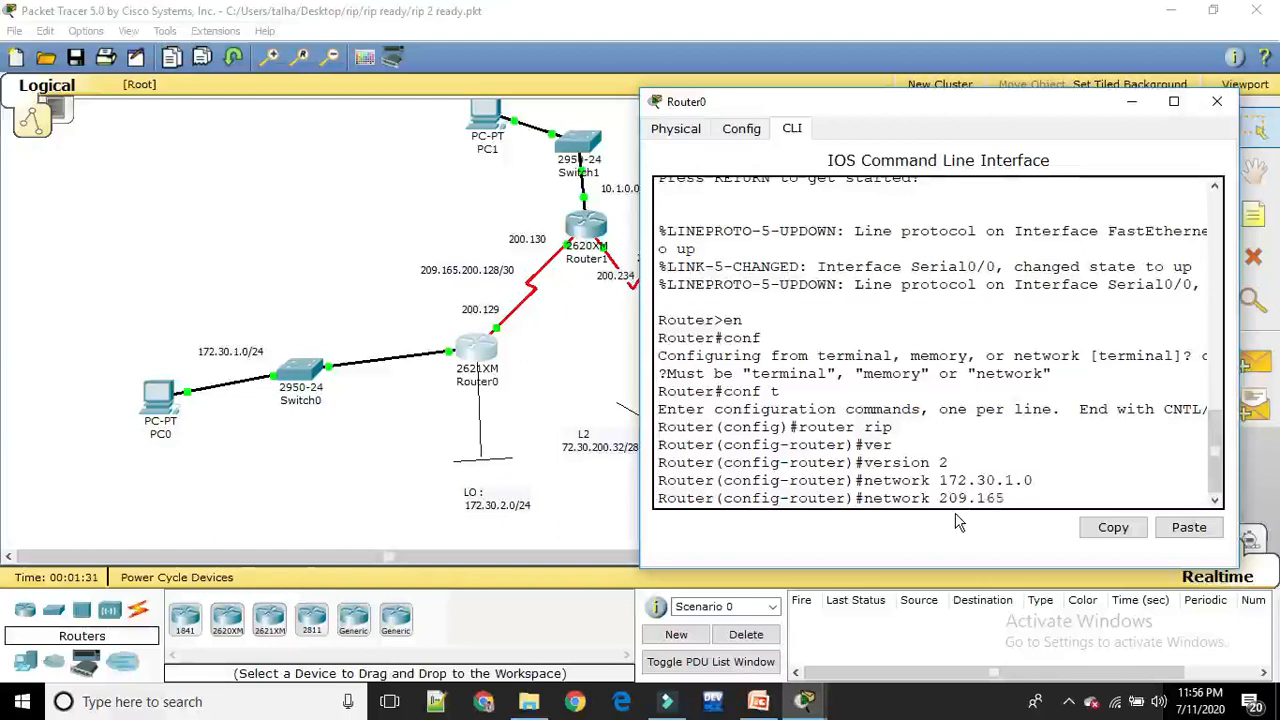
type(".200.128")
key("Return")
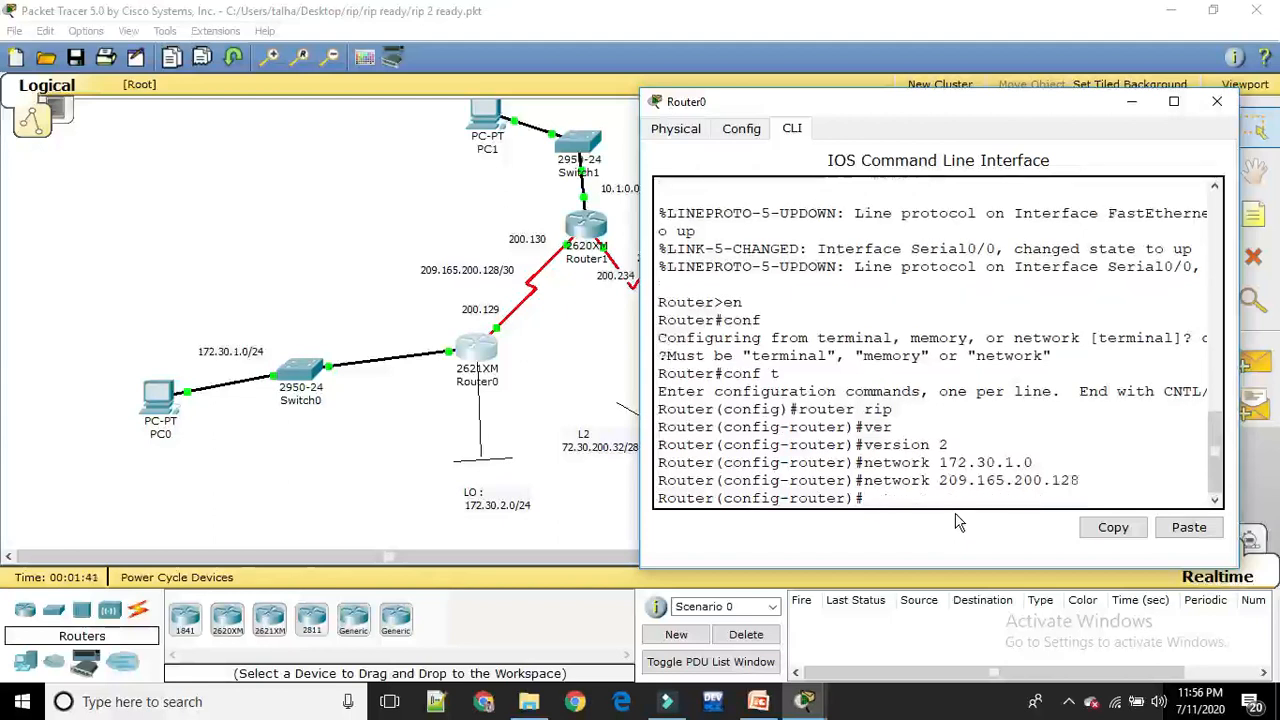
Write Router0's running configuration to memory and return to the full topology
type("do wr")
key("Return")
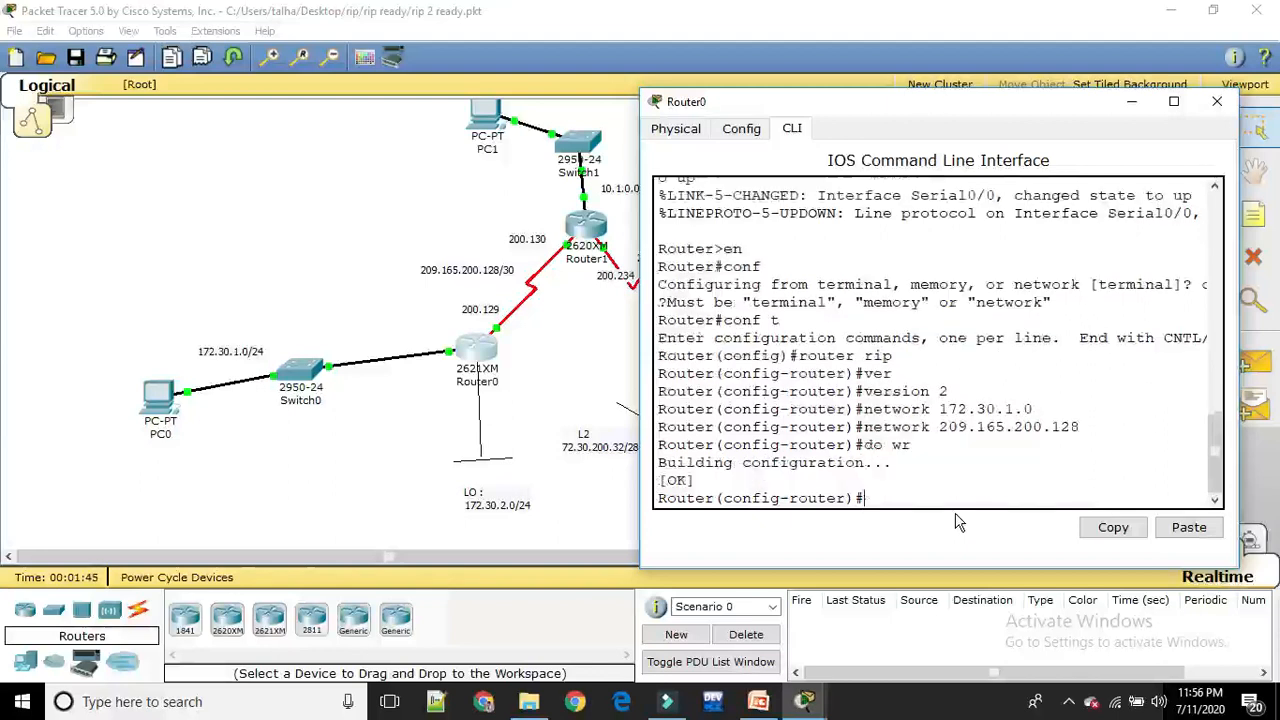
left_click(362, 444)
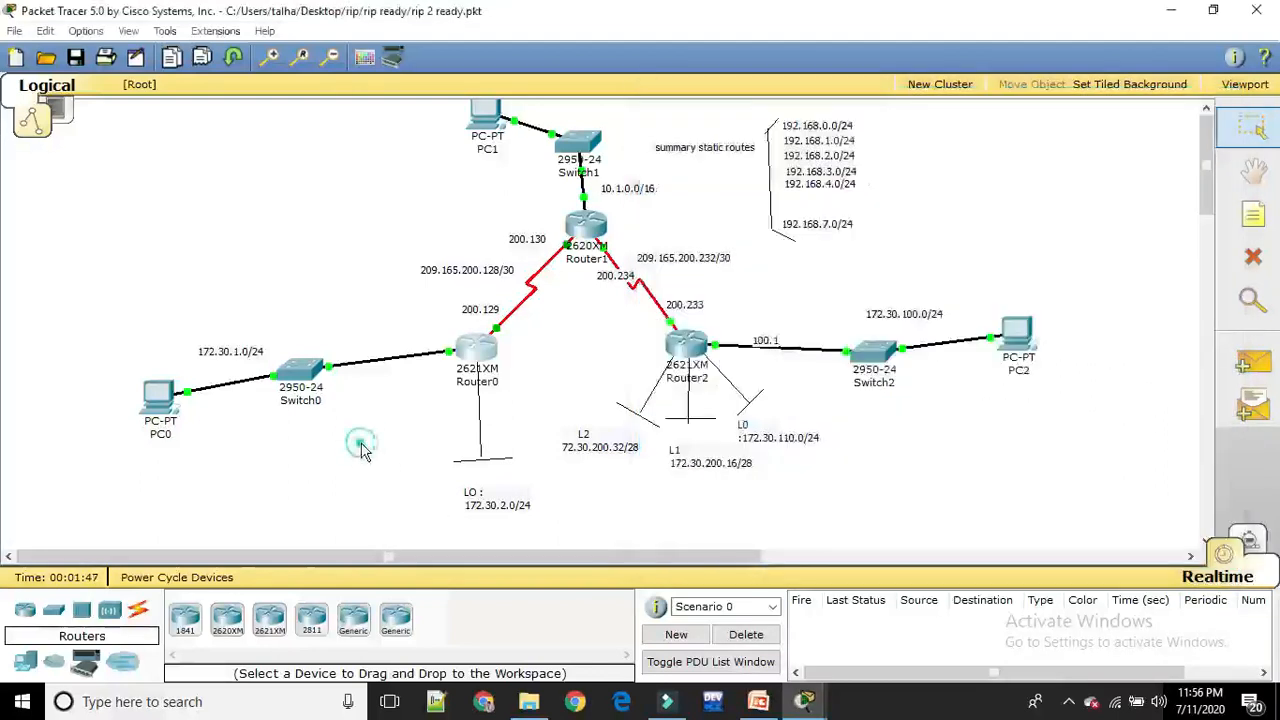
Open Router1's command line with its window clear of Router0 and Router1, and enter privileged mode
left_click(590, 233)
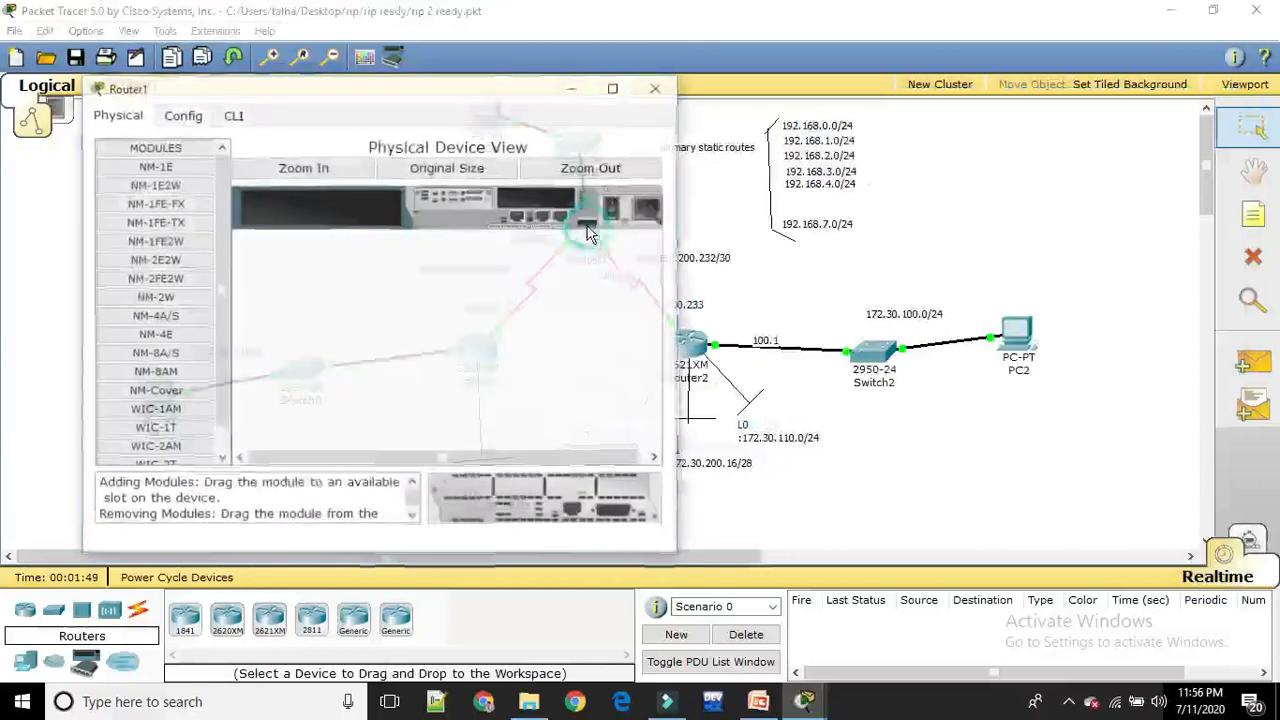
left_click_drag(489, 98, 1105, 140)
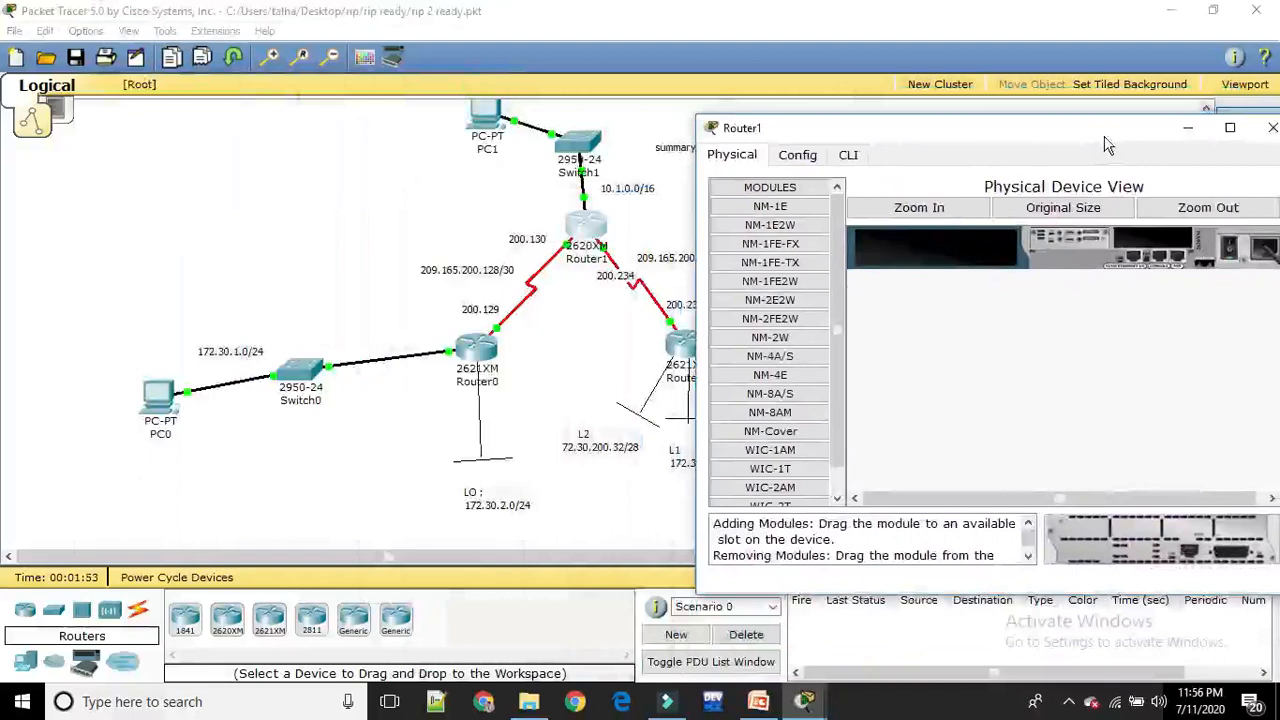
left_click(852, 158)
key("Return")
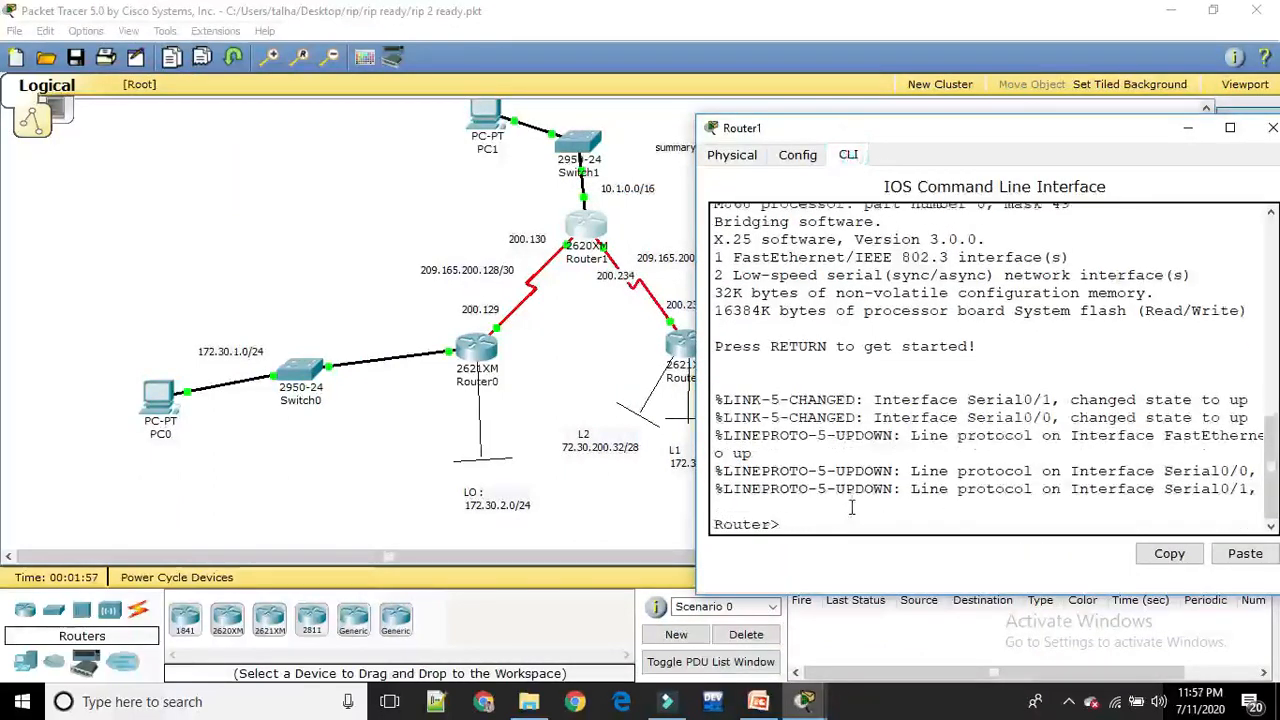
type("en")
key("Return")
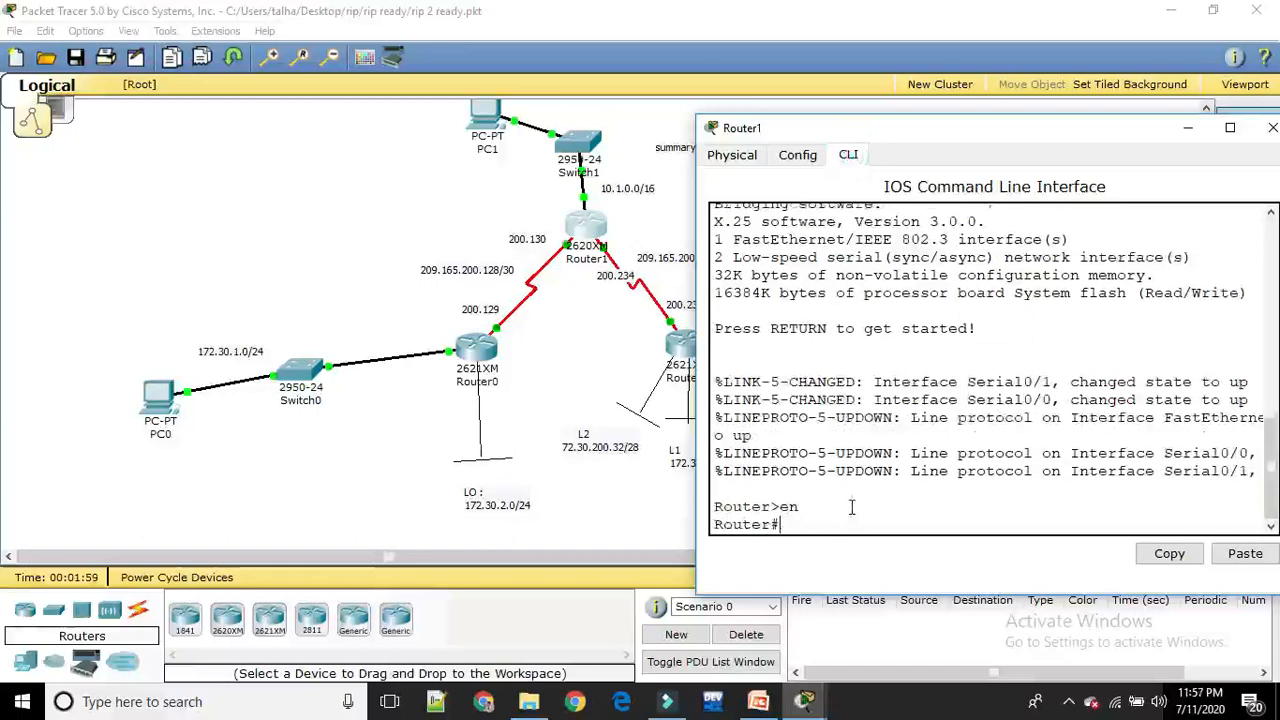
Enter global configuration mode on Router1, then start the RIP routing process with version 2
type("conf t")
key("Return")
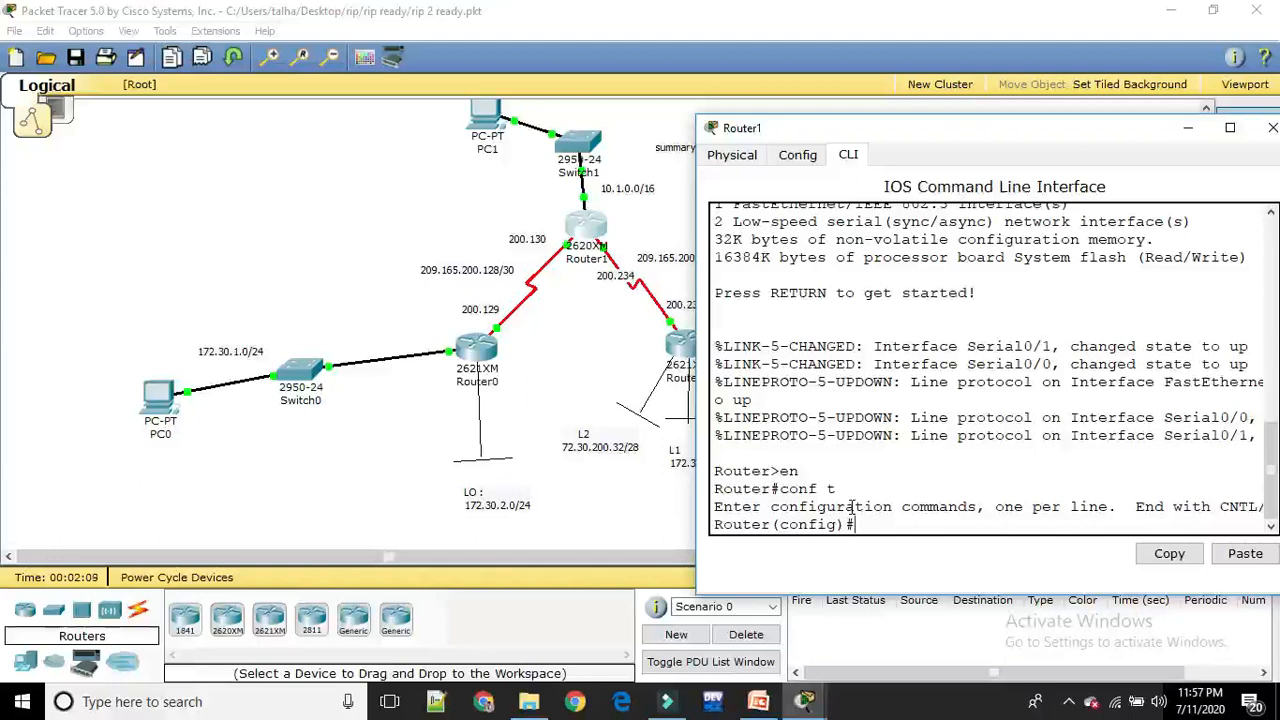
type("router rip")
key("Return")
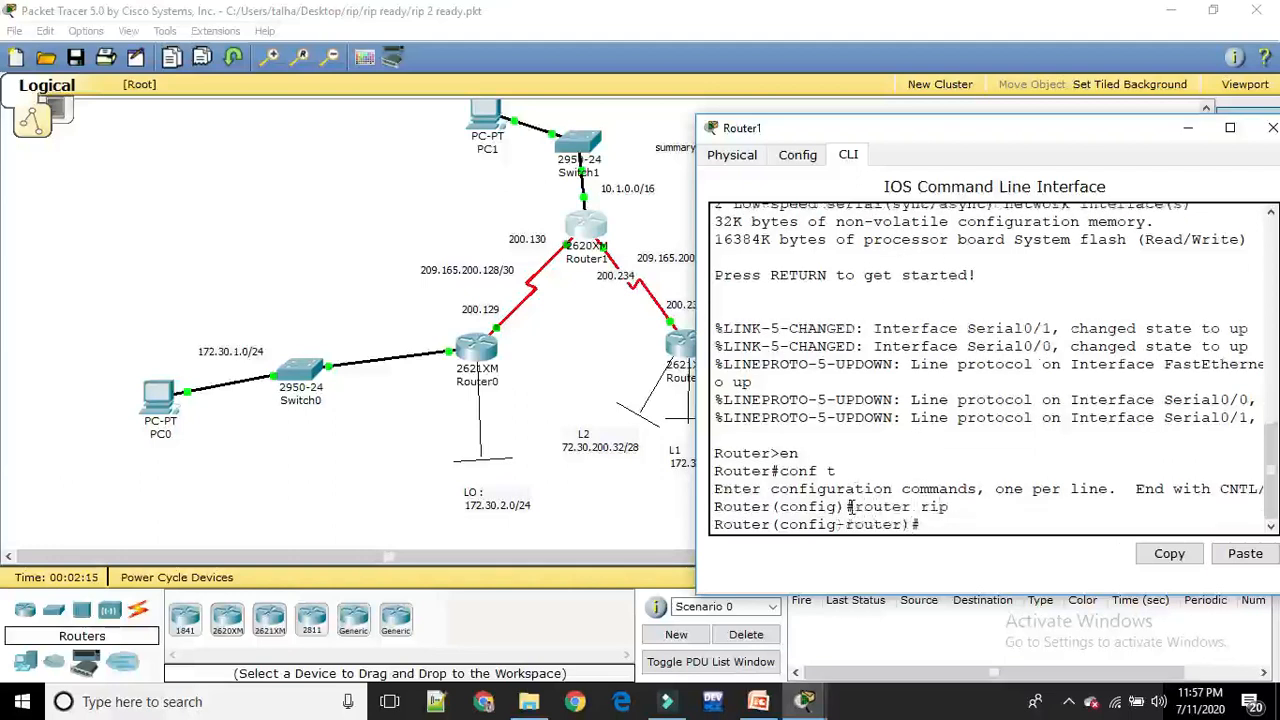
type("ver 2")
key("Return")
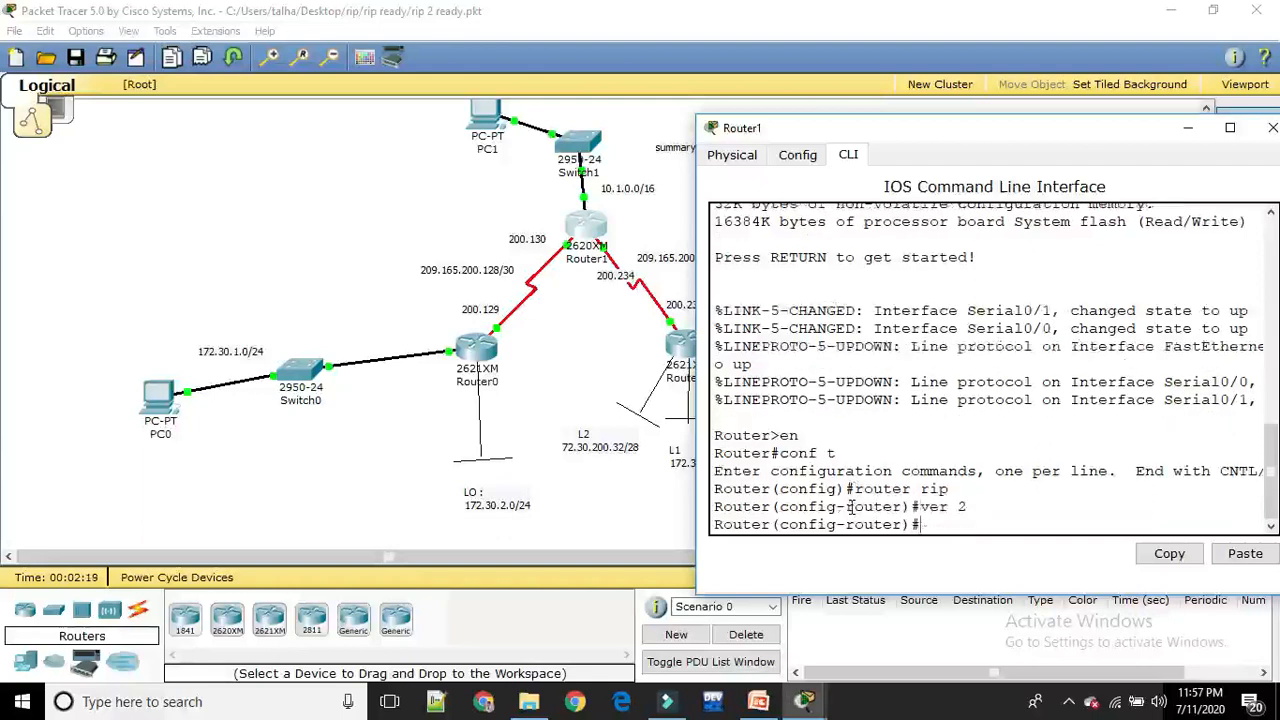
Add network 209.165.200.128, the serial link to Router0, to Router1's RIP configuration
type("network 209")
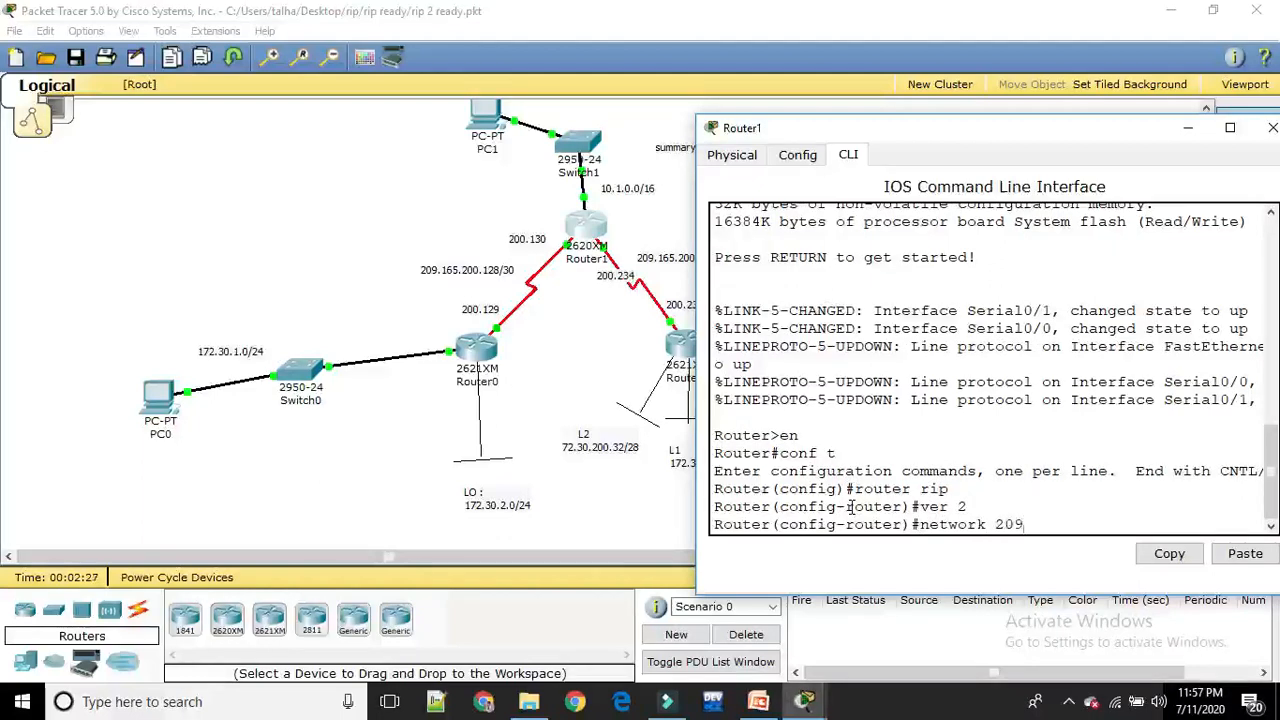
type(".165.200.128")
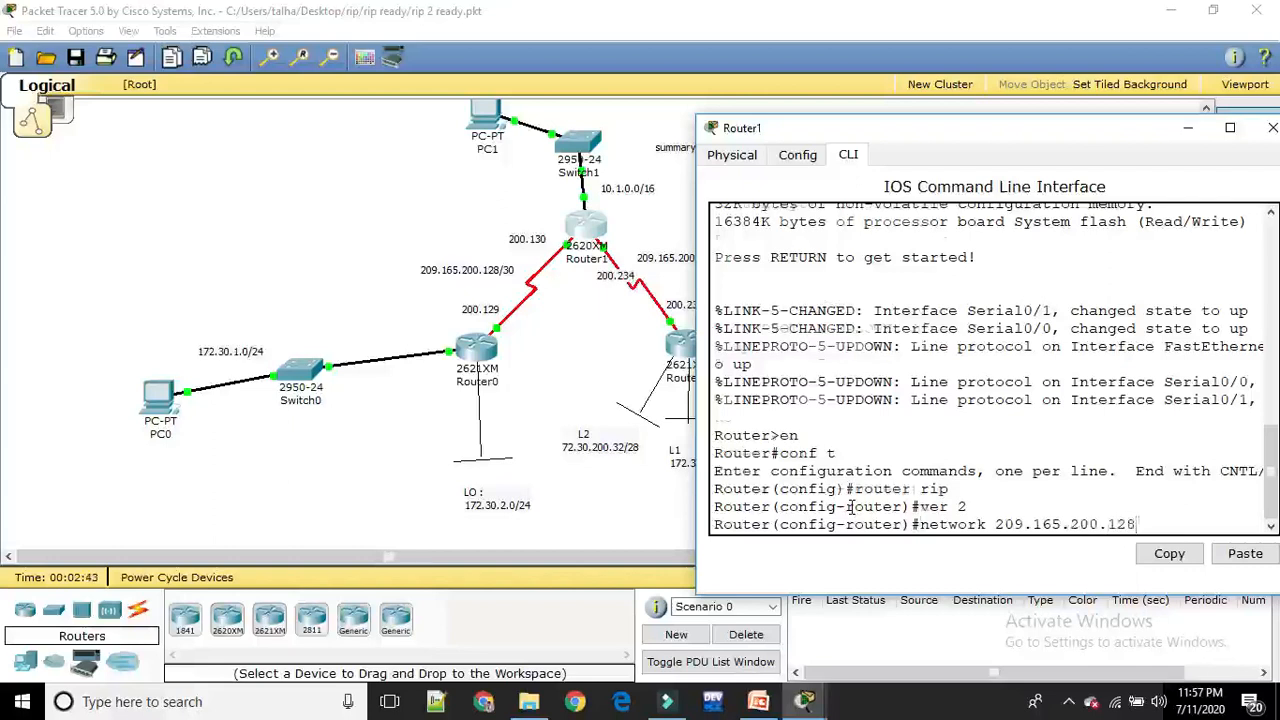
key("Return")
Add network 209.165.200.232, the serial link to Router2, to Router1's RIP configuration
key("Up")
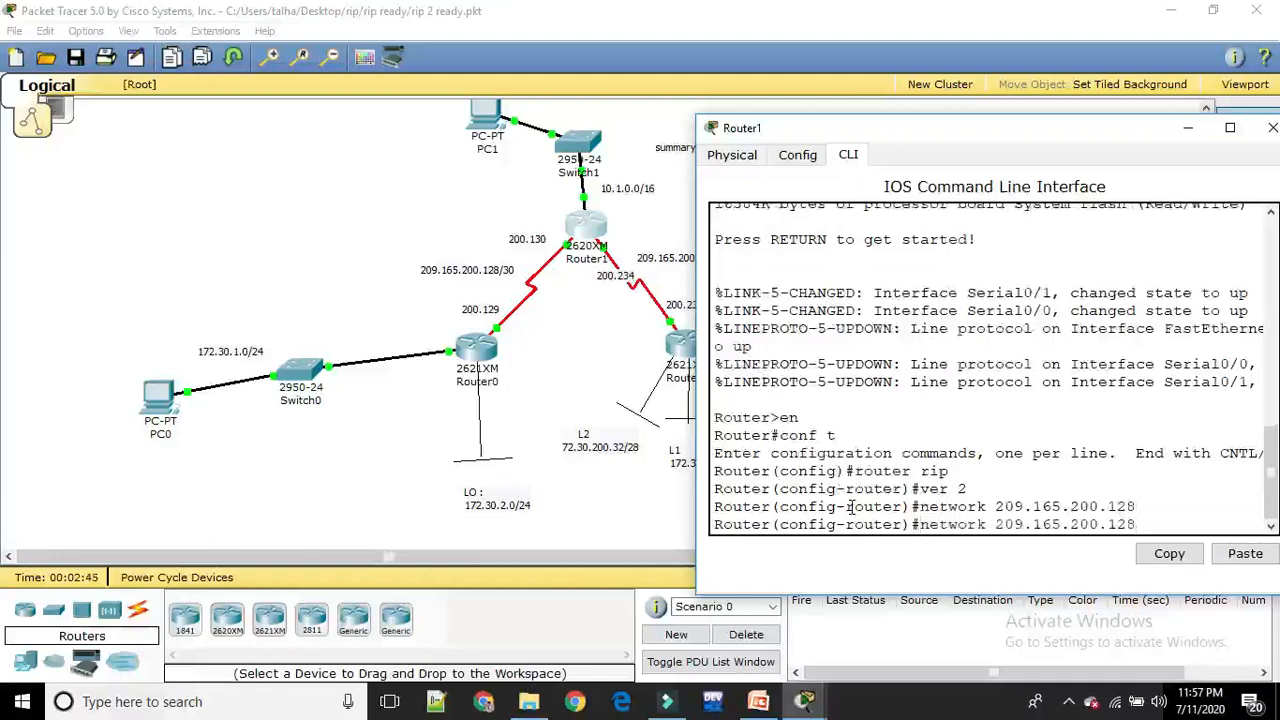
key("BackSpace")
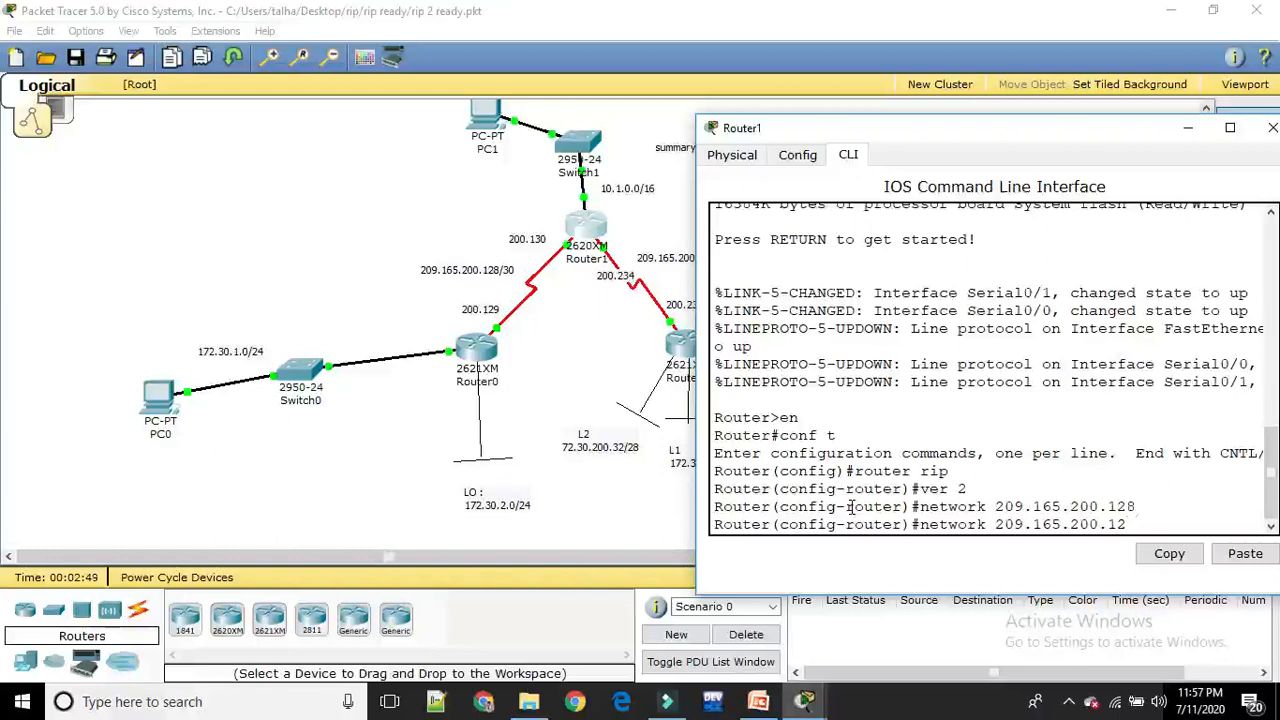
key("BackSpace")
key("BackSpace")
type("232")
key("Return")
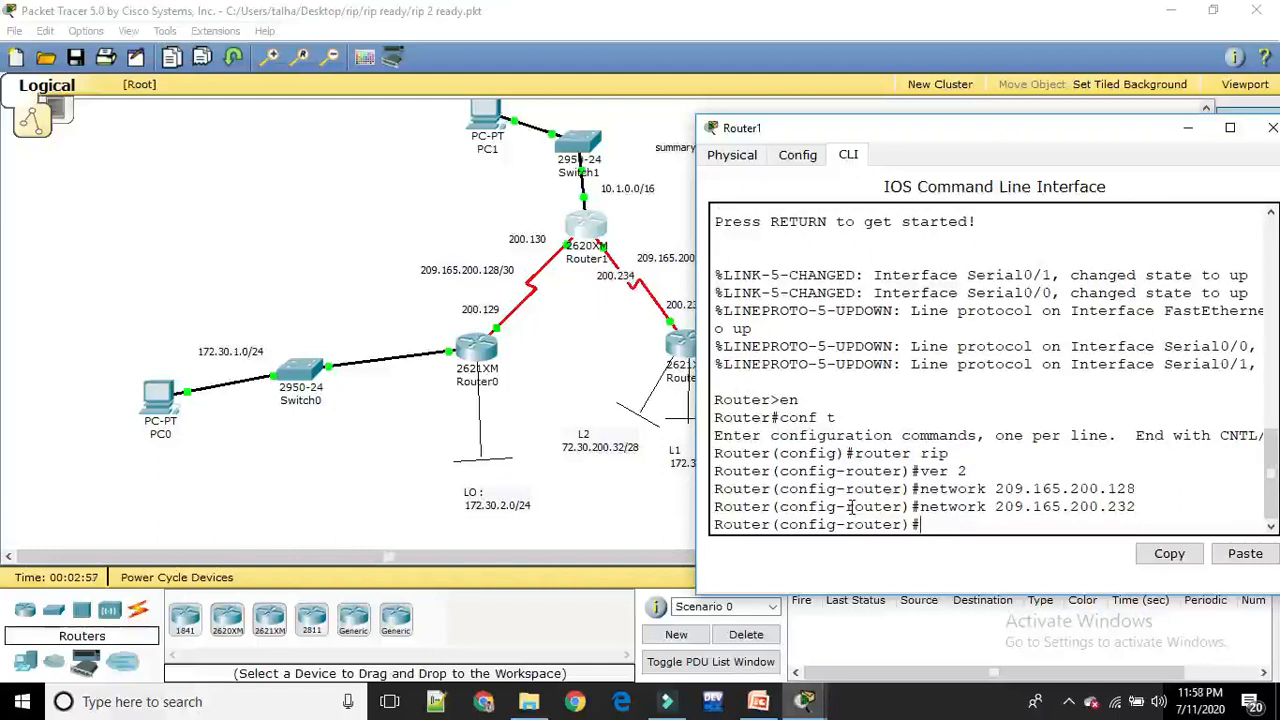
Add network 10.1.0.0, the LAN behind Switch1, to Router1's RIP configuration
key("Up")
key("BackSpace")
key("BackSpace")
key("BackSpace")
key("BackSpace")
key("BackSpace")
key("BackSpace")
key("BackSpace")
key("BackSpace")
key("BackSpace")
key("BackSpace")
key("BackSpace")
key("BackSpace")
key("BackSpace")
key("BackSpace")
key("BackSpace")
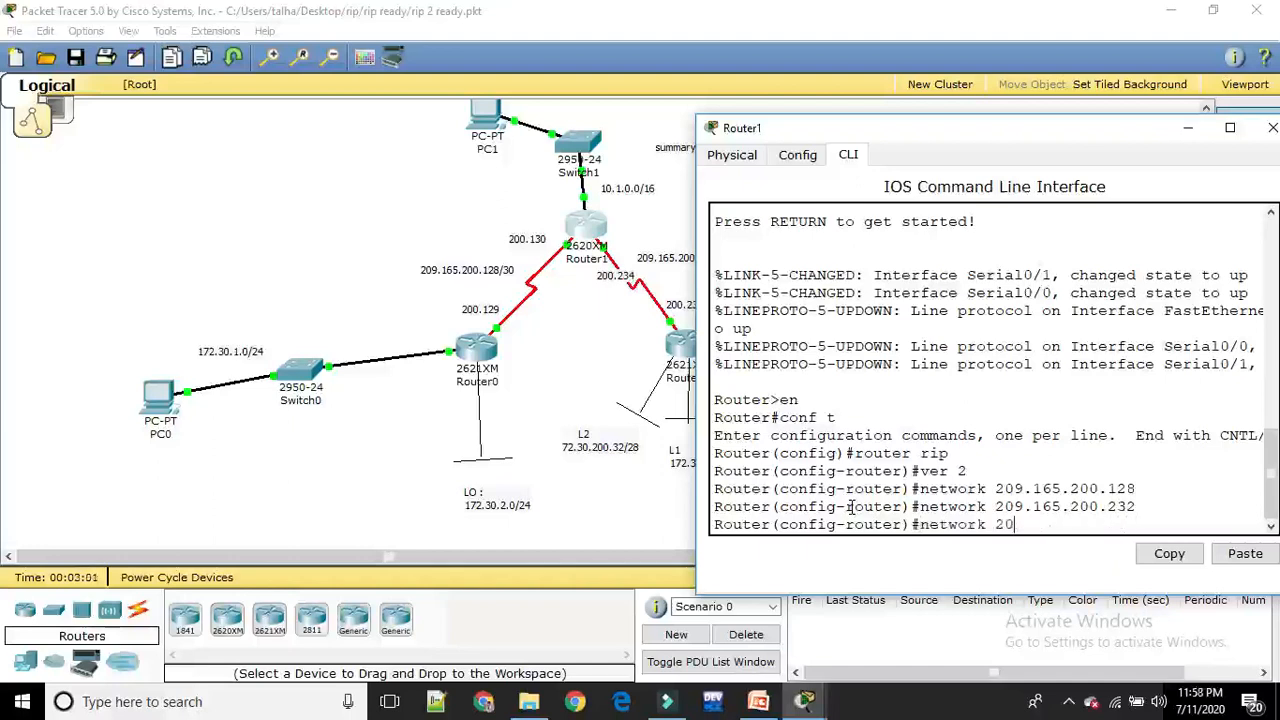
type("10.1.0.0")
key("Return")
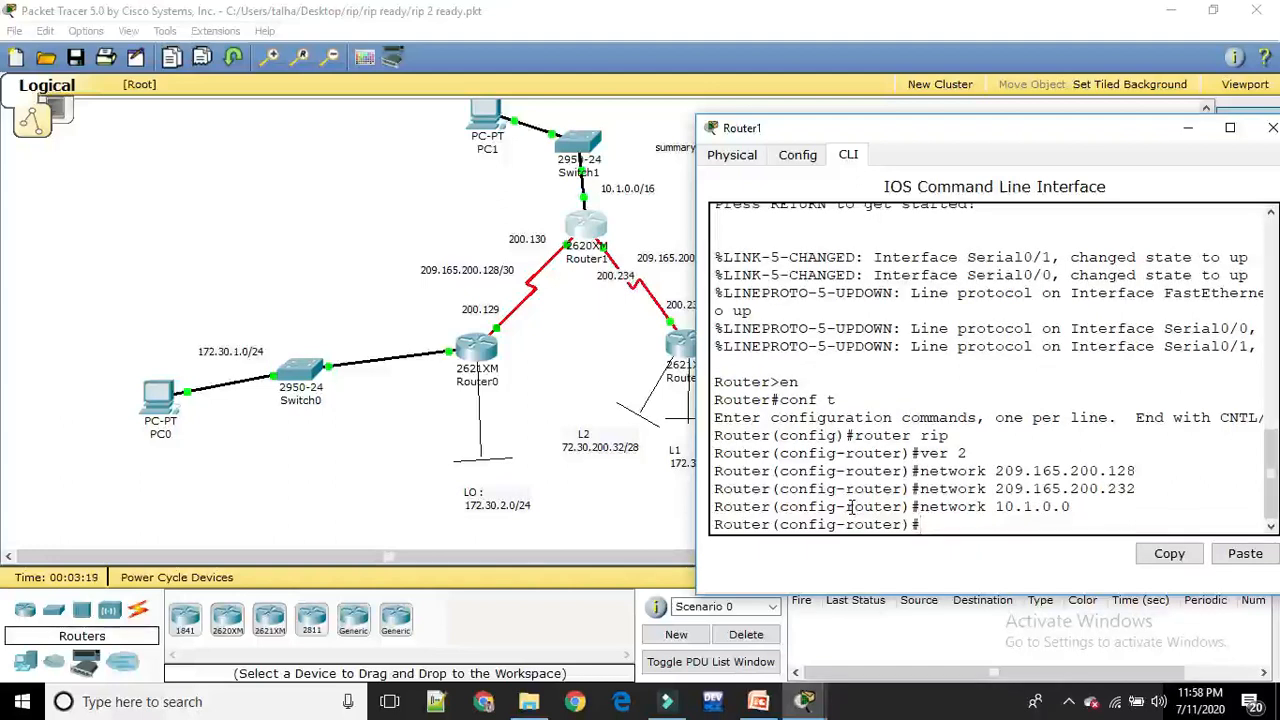
Write Router1's running configuration to memory and return to the full topology
type("do wr")
key("Return")
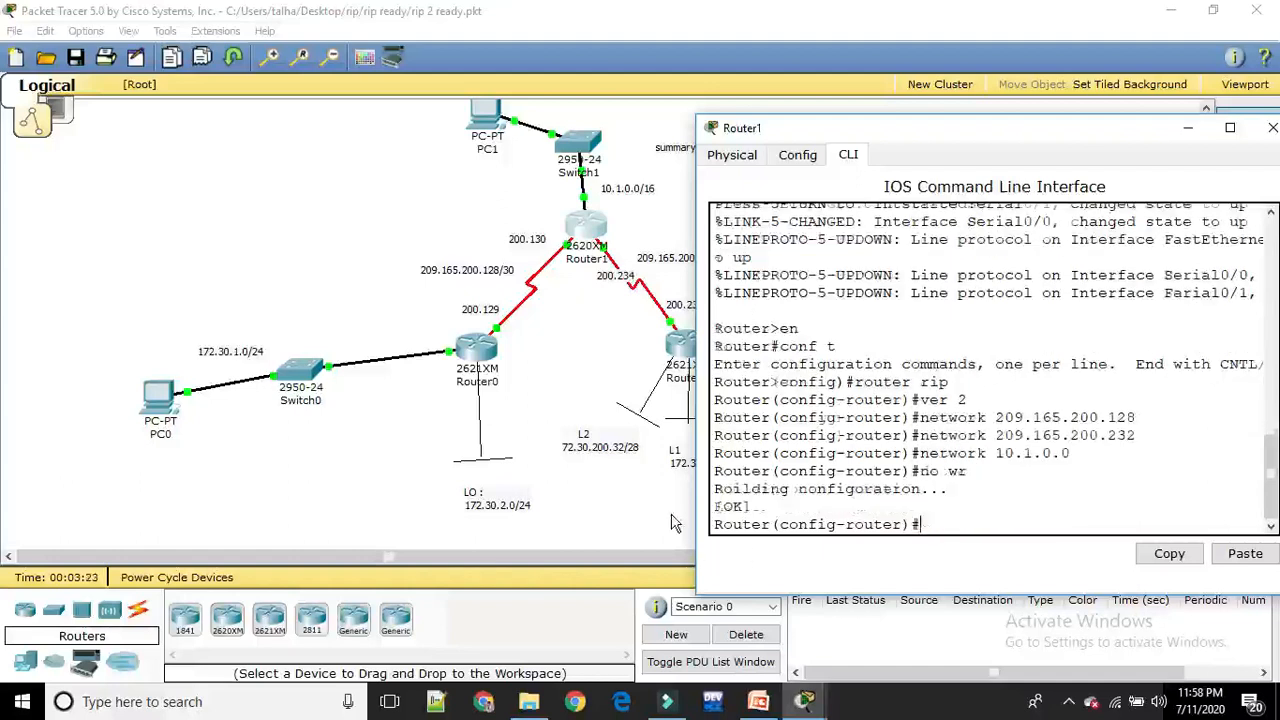
left_click(594, 362)
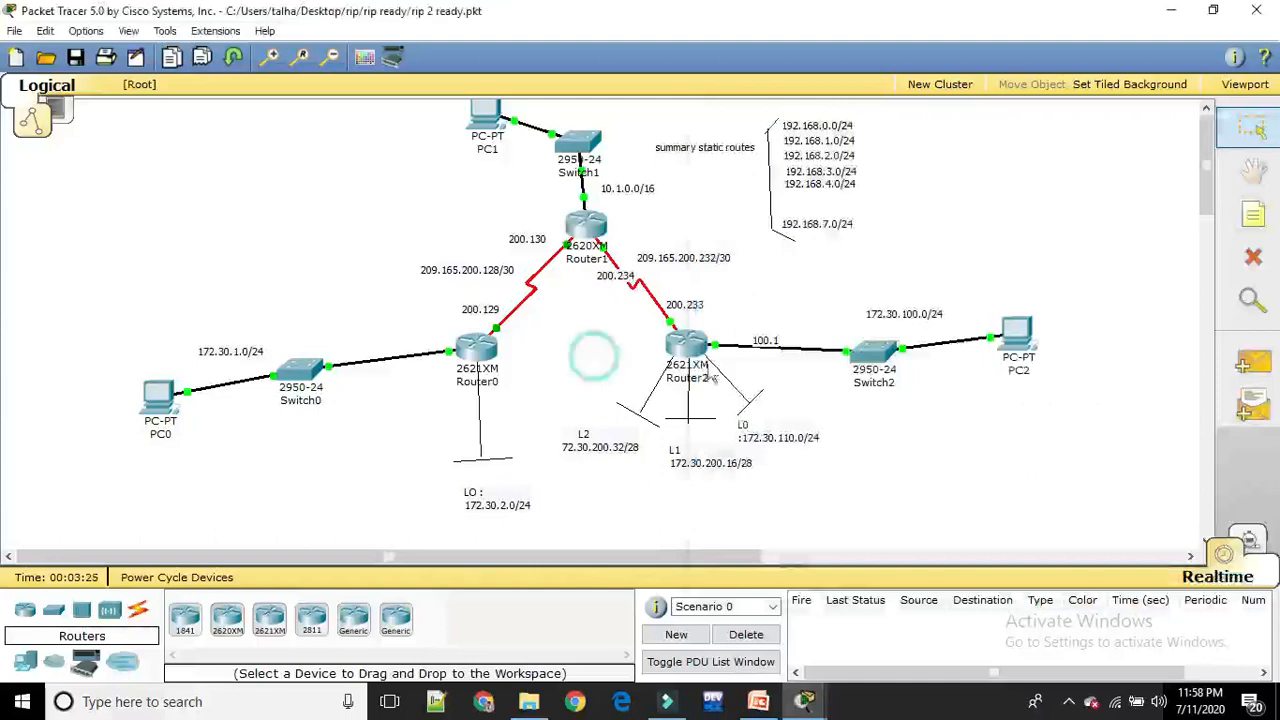
Open Router2's command line with its window clear of Router2, and enter privileged mode
left_click(689, 347)
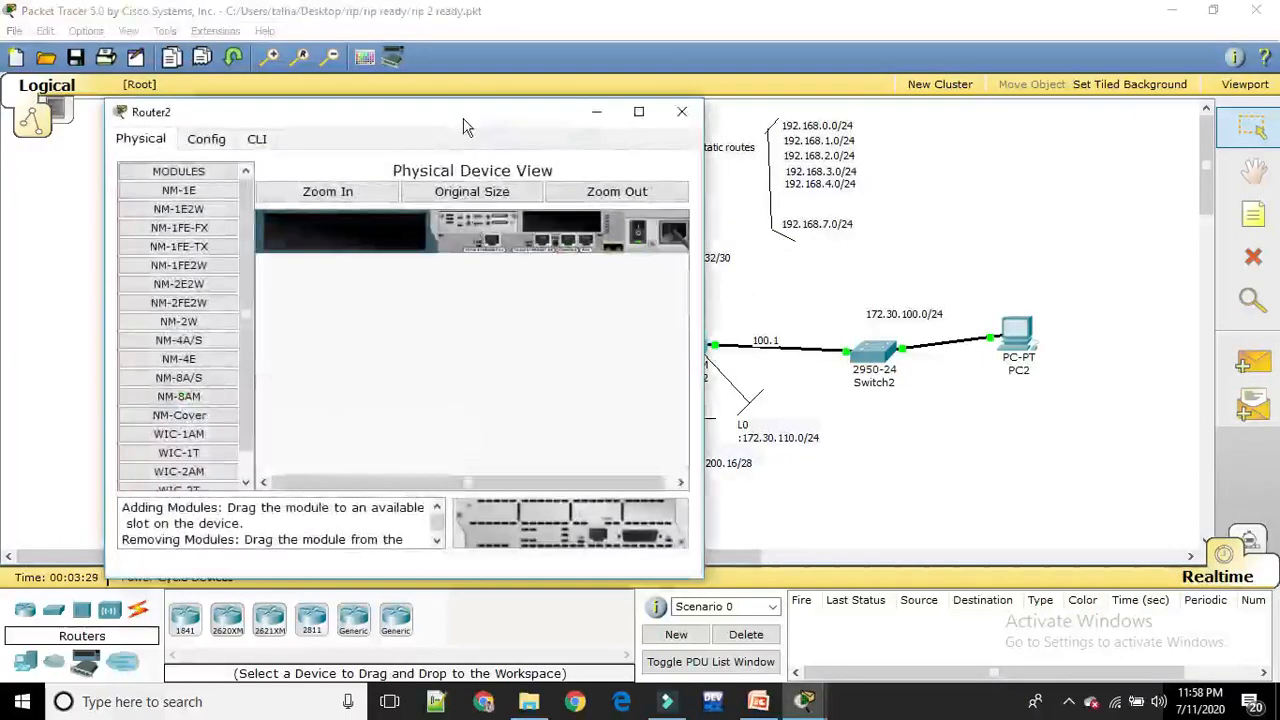
left_click_drag(465, 122, 410, 125)
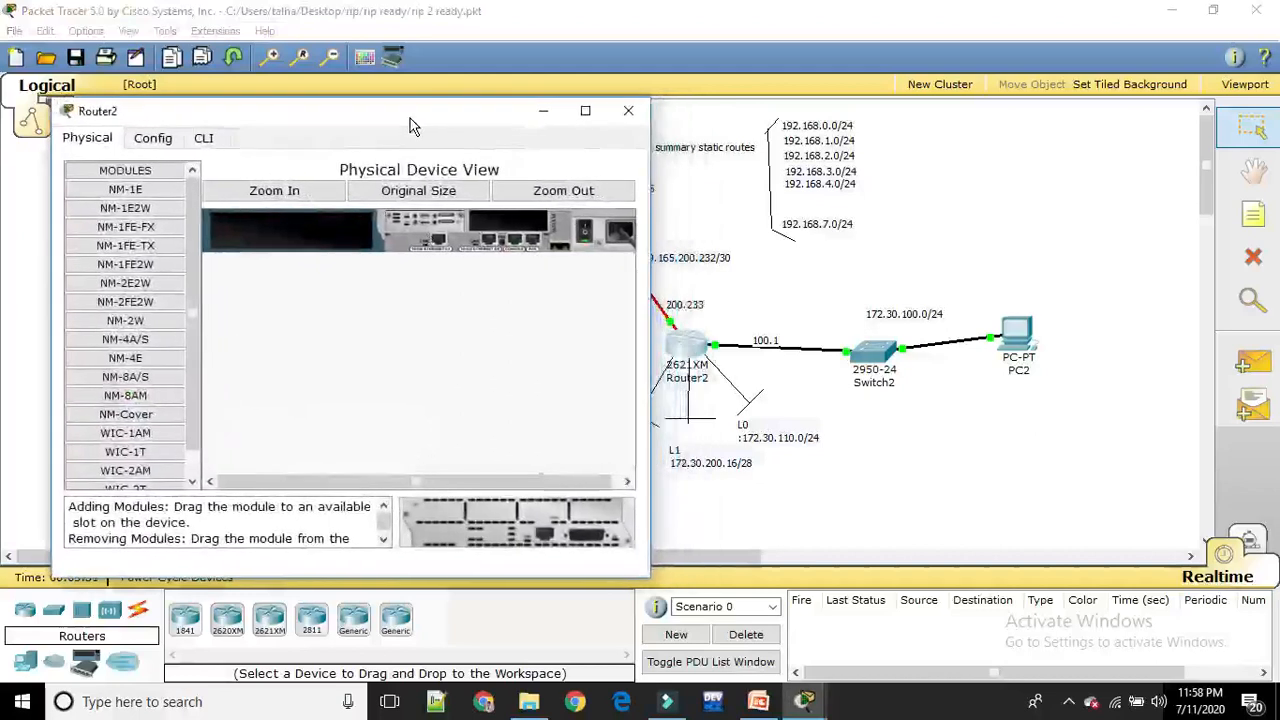
left_click(205, 140)
key("Return")
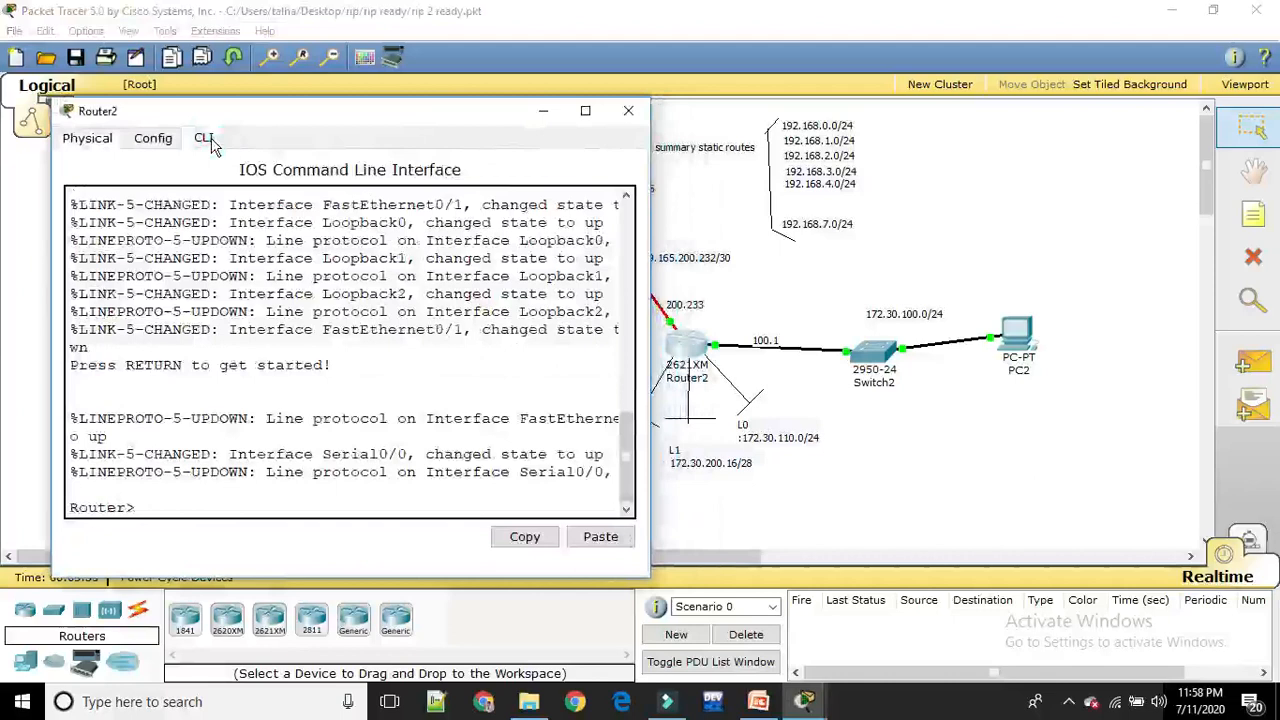
type("en")
key("Return")
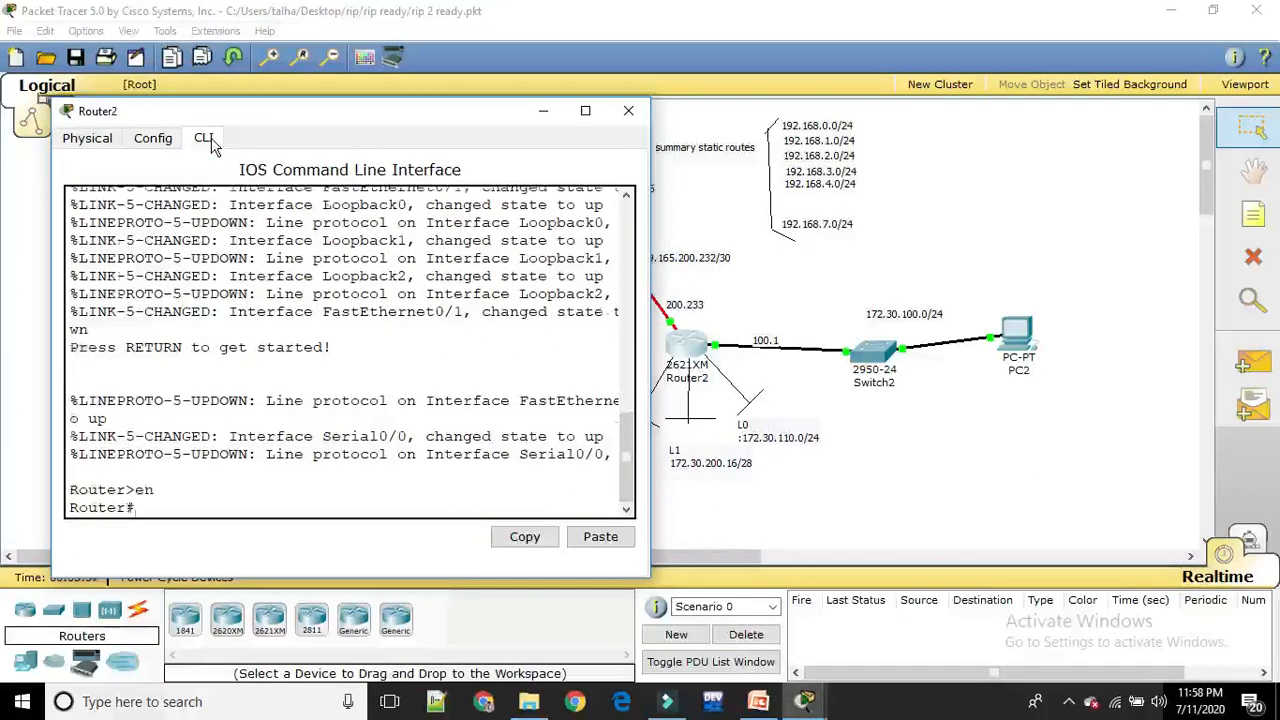
Enter global configuration mode on Router2, then start the RIP routing process with version 2
type("conf t")
key("Return")
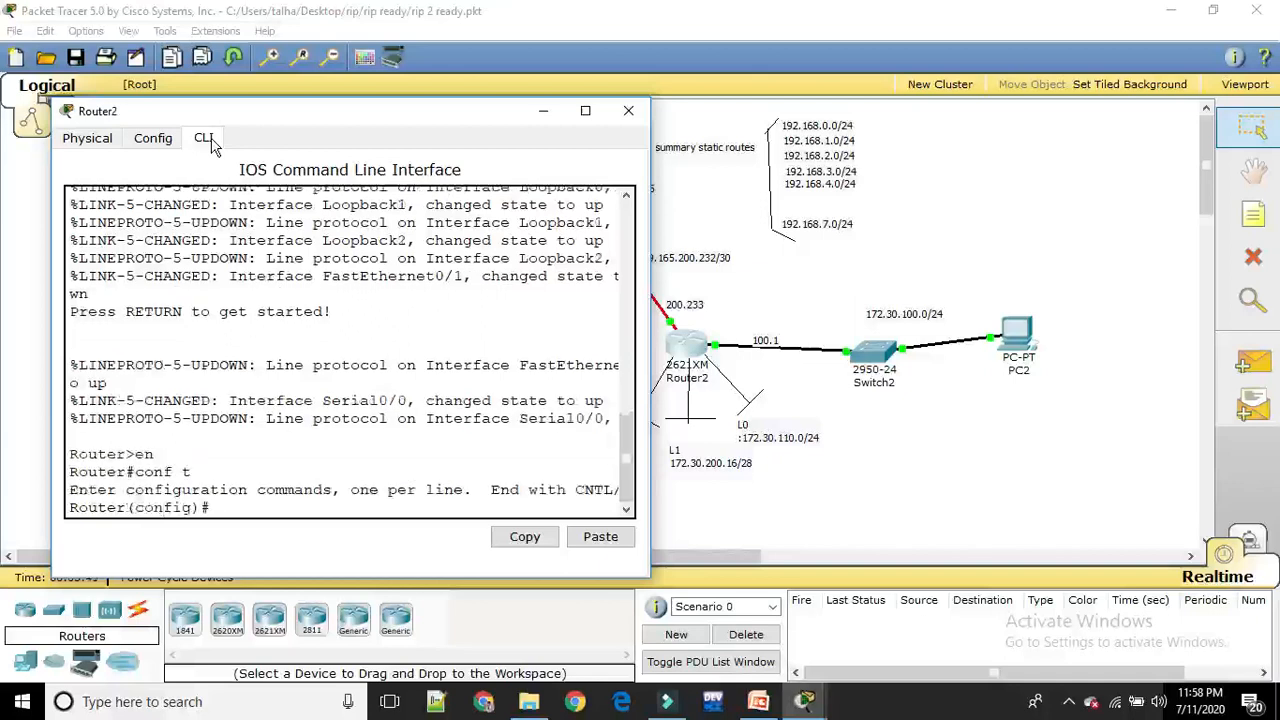
type("rotje")
key("BackSpace")
key("BackSpace")
key("BackSpace")
key("BackSpace")
type("outer rip")
key("Return")
type("ver")
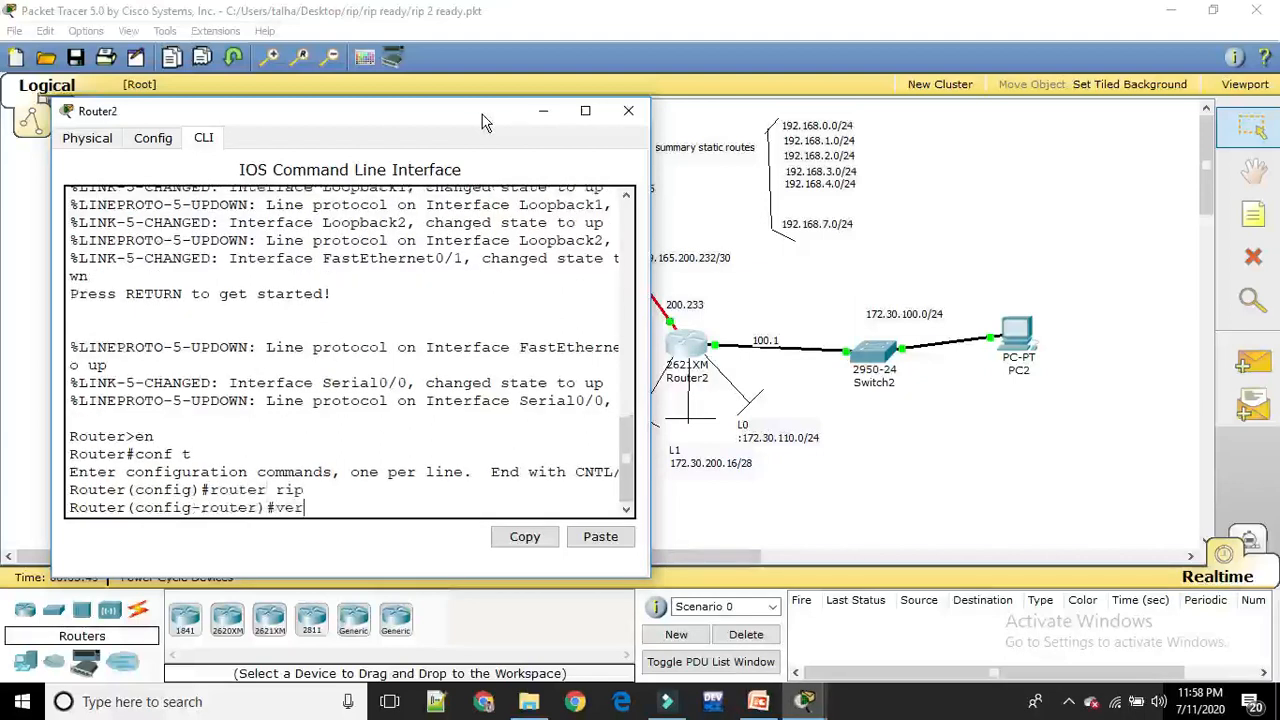
type(" 2")
key("Return")
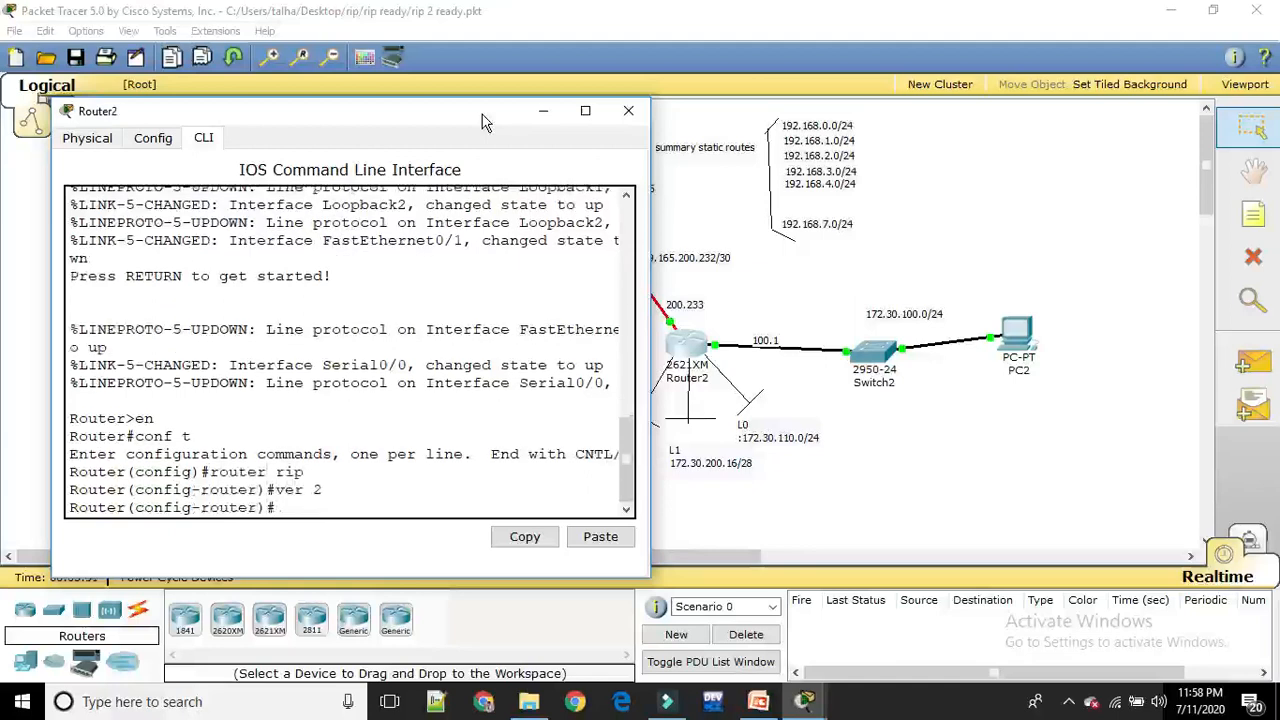
Add network 209.165.200.232, the serial link to Router1, to Router2's RIP configuration
type("network 1")
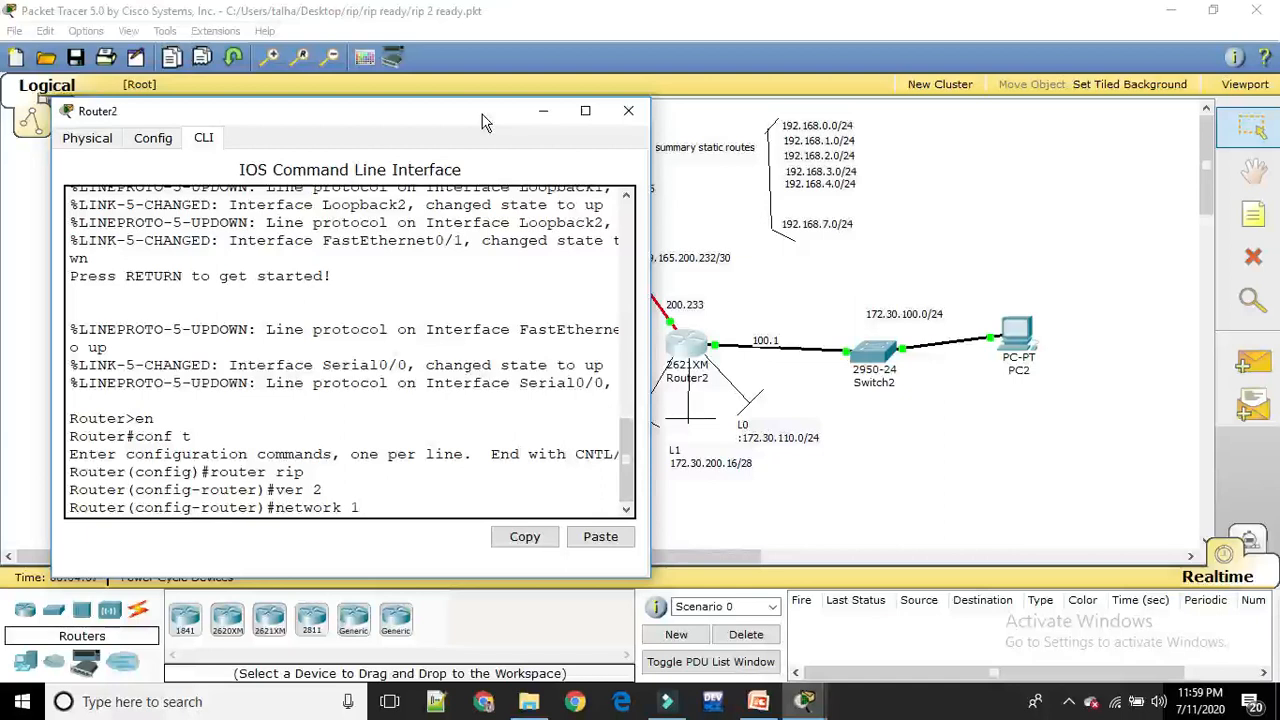
key("BackSpace")
type("209.165.200.232")
key("Return")
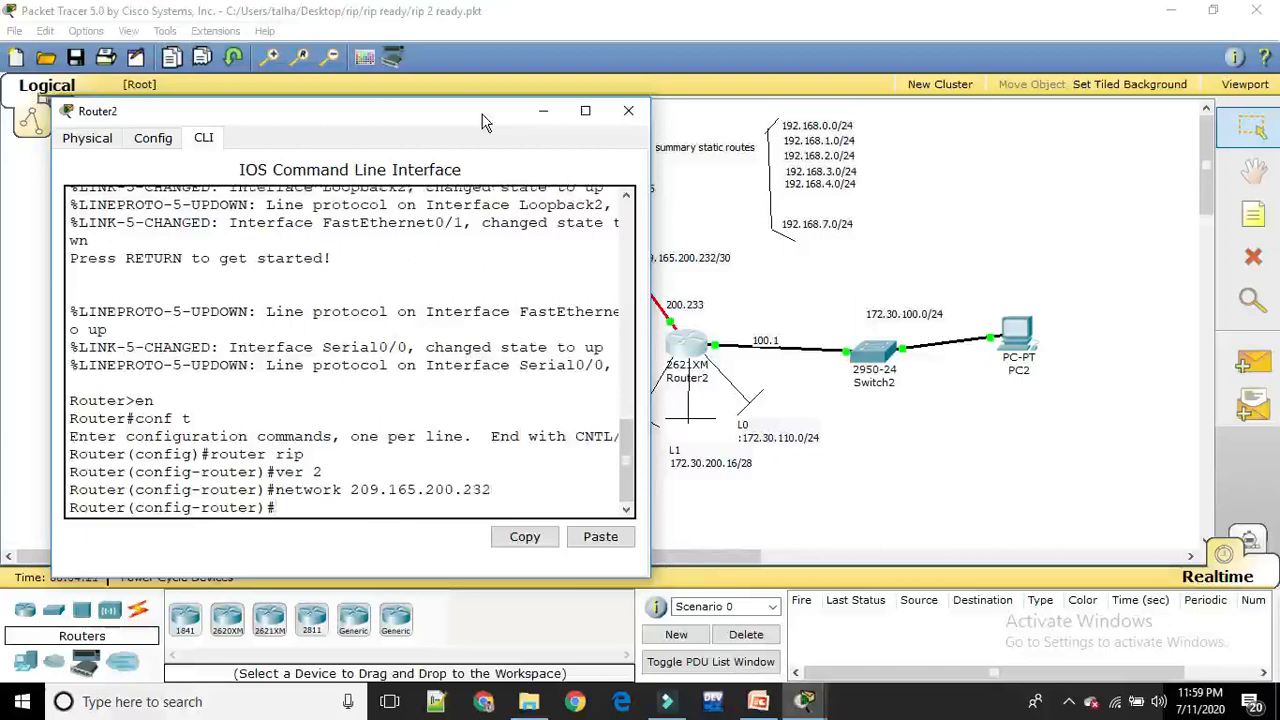
Add network 172.30.100.0, the LAN behind Switch2, to Router2's RIP configuration
key("Up")
key("BackSpace")
key("BackSpace")
key("BackSpace")
key("BackSpace")
key("BackSpace")
key("BackSpace")
key("BackSpace")
key("BackSpace")
key("BackSpace")
key("BackSpace")
key("BackSpace")
key("BackSpace")
key("BackSpace")
key("BackSpace")
key("BackSpace")
type("172")
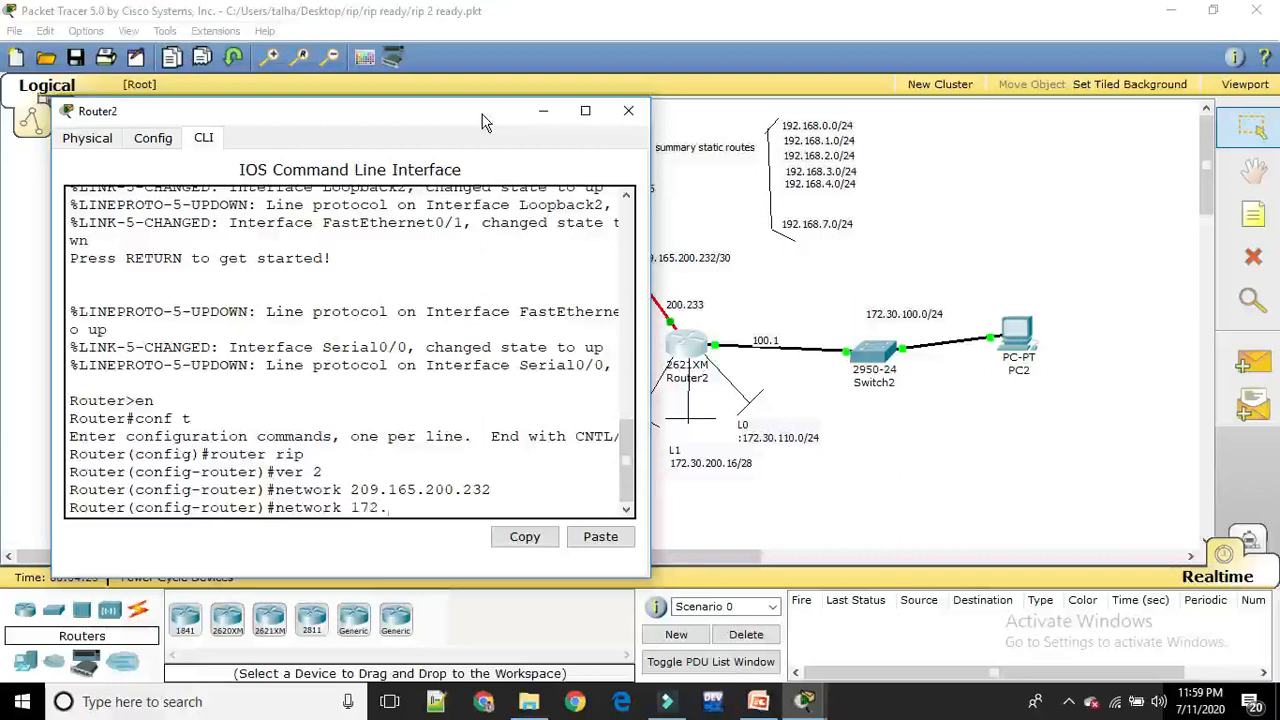
type(".30.100.0")
key("Return")
Write Router2's running configuration to memory and leave configuration mode for the privileged prompt
type("do wr")
key("Return")
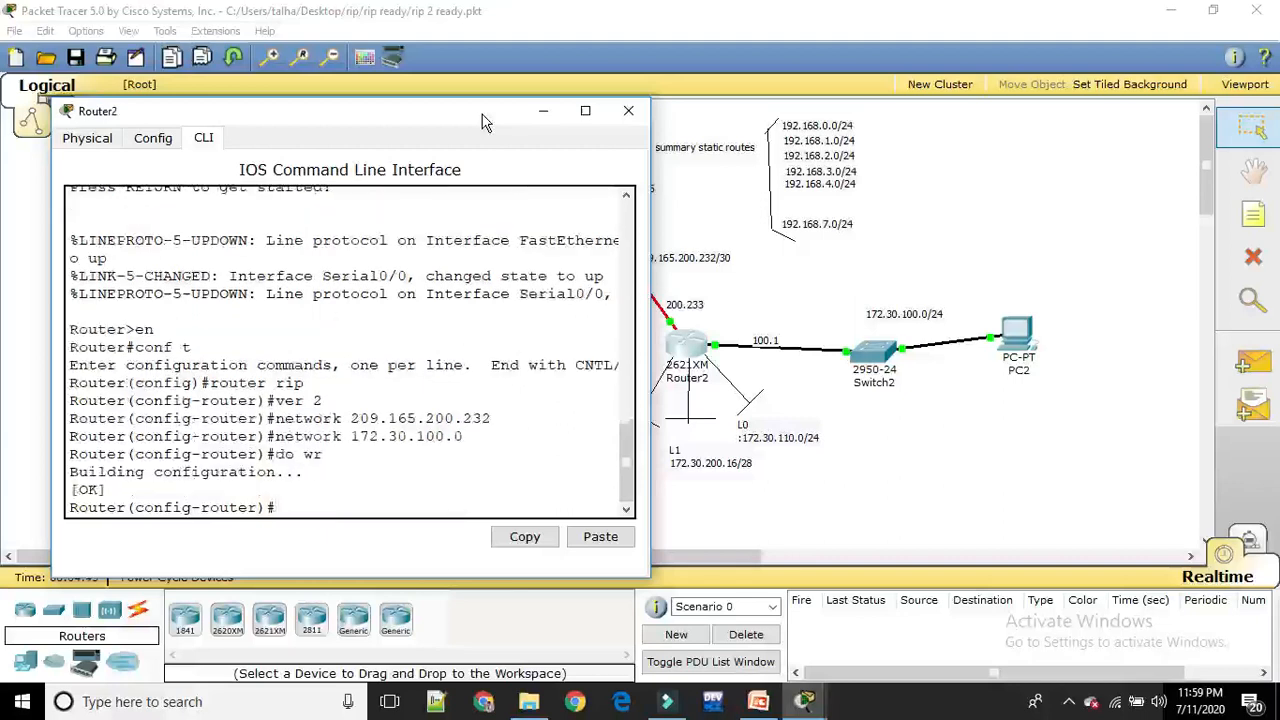
type("exit")
key("Return")
type("exit")
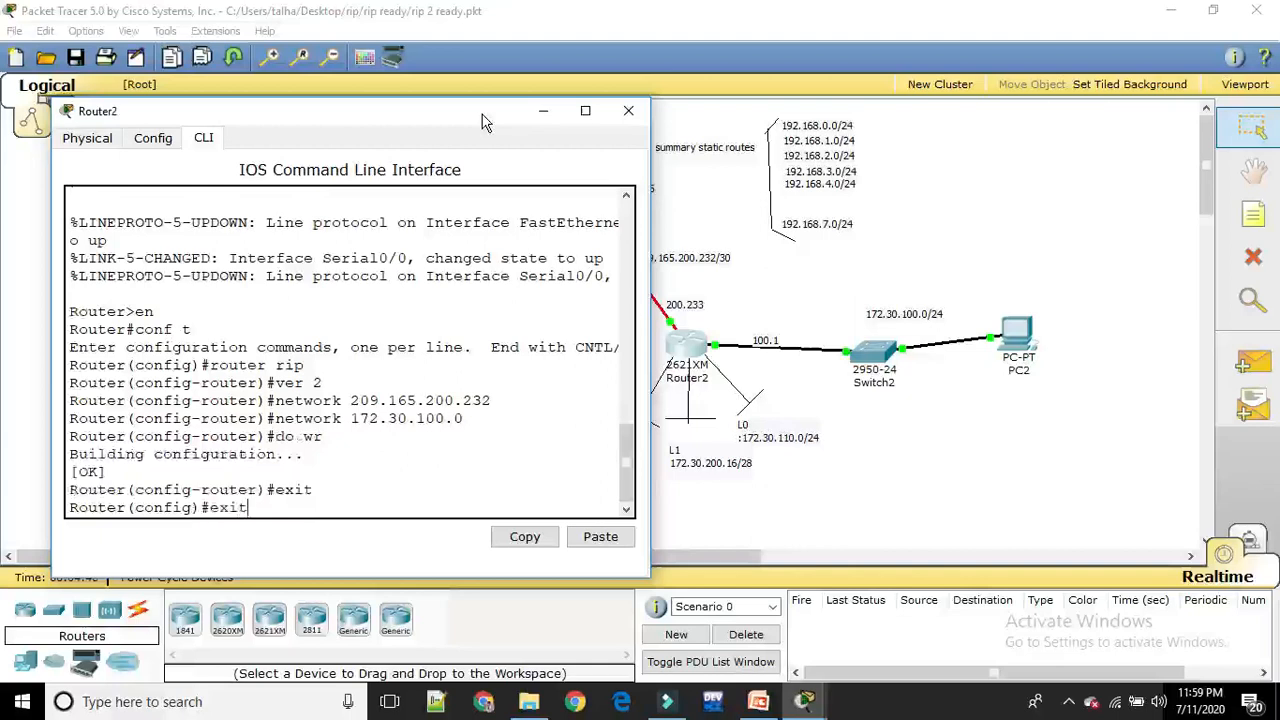
key("Return")
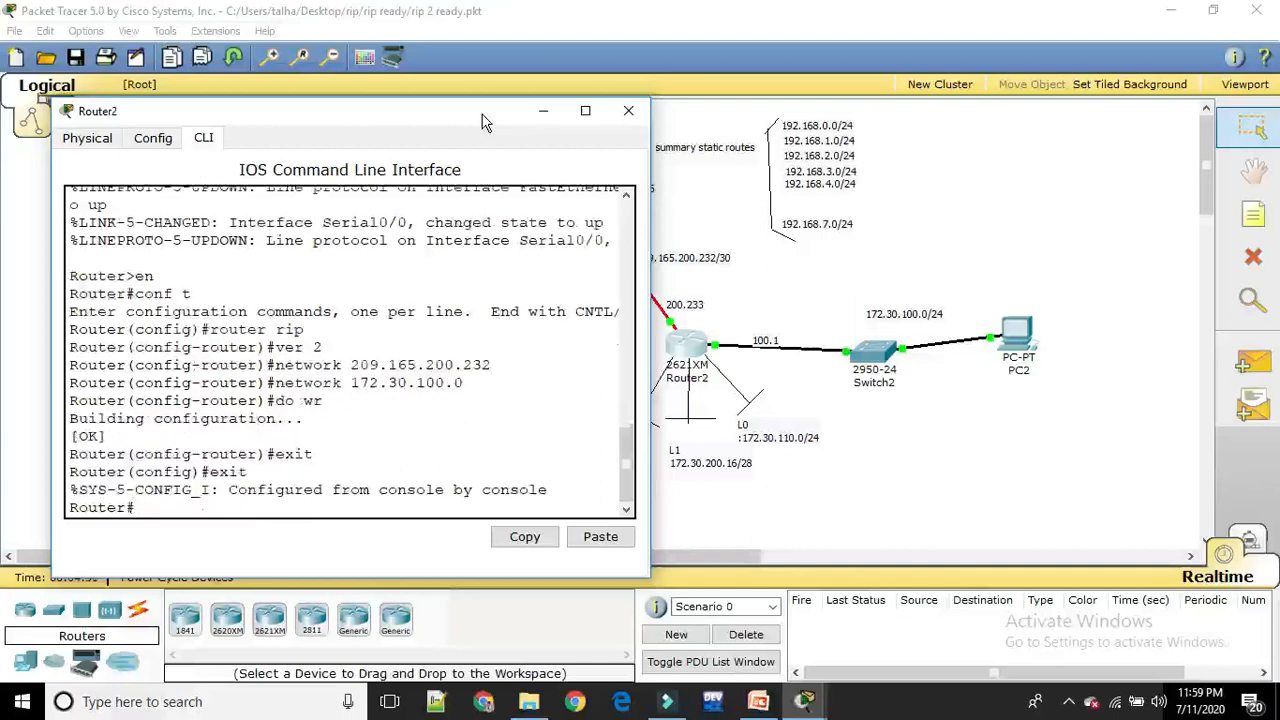
Examine the IP routing table on Router2 for RIP-learned routes, then return to the full topology
type("sh ip route")
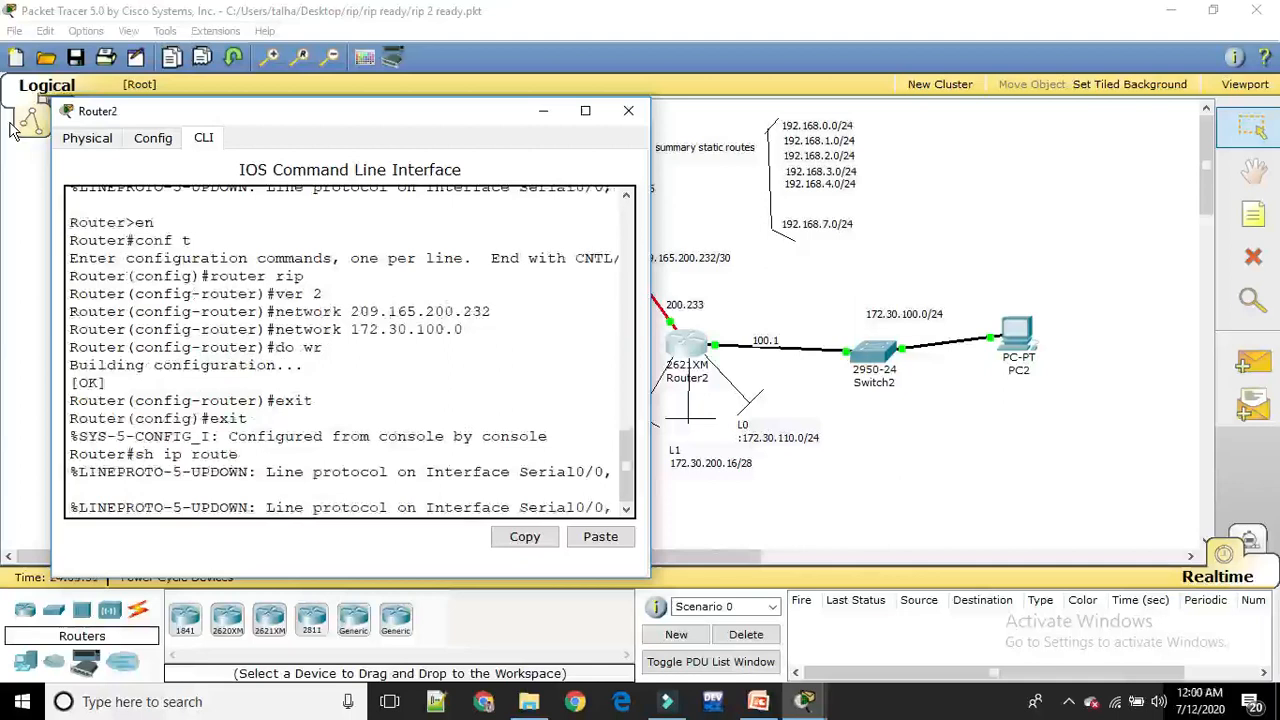
key("Return")
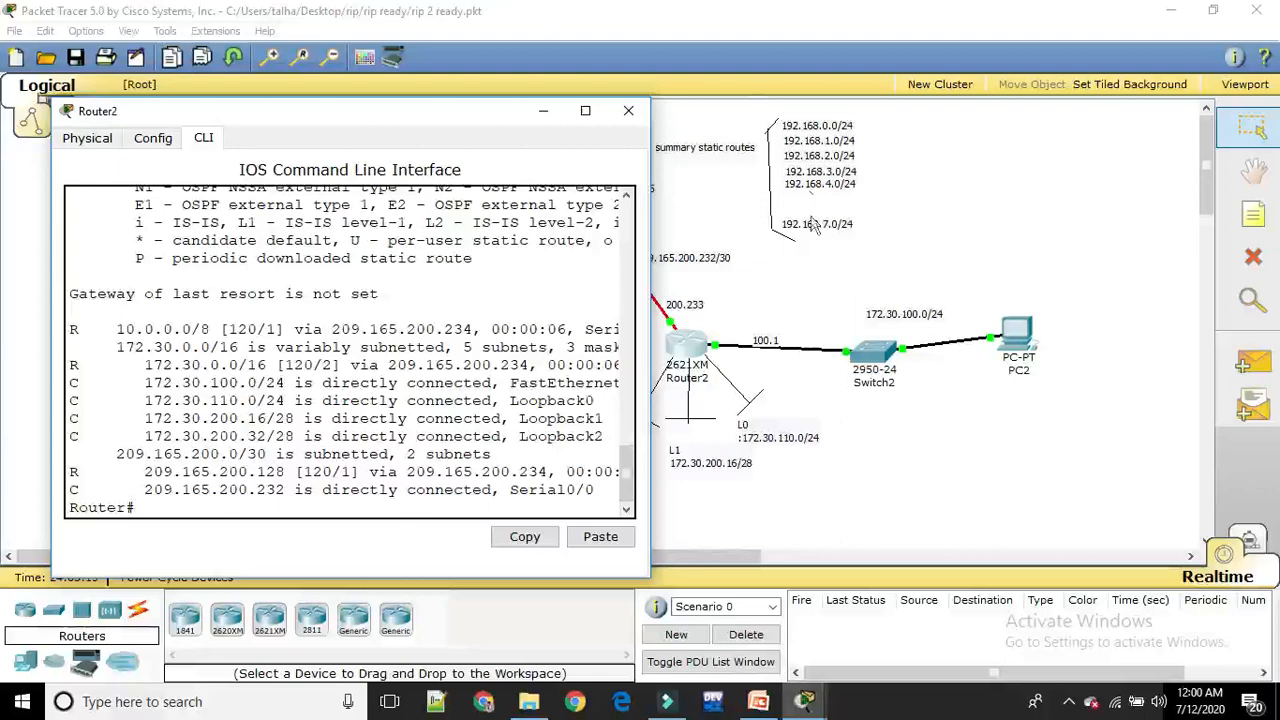
left_click(700, 204)
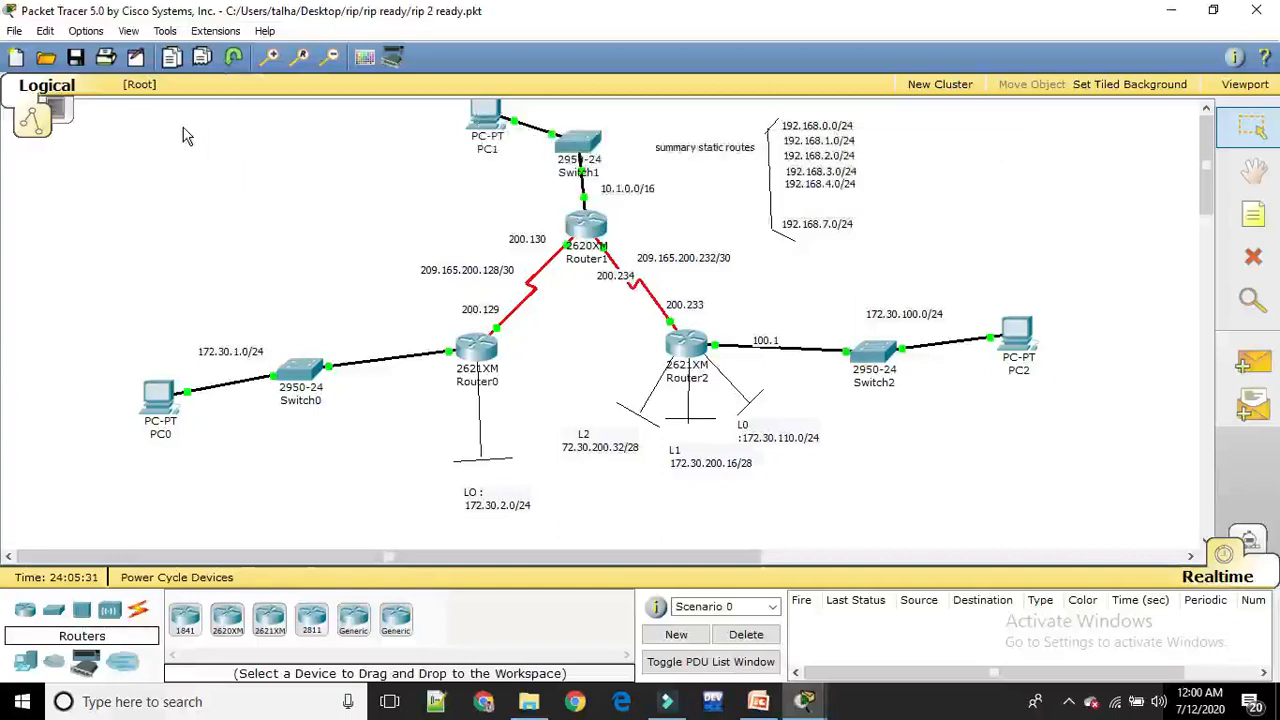
Draw an unfilled rectangle on the workspace around the left part of the 192.168.x.0/24 summary route list
left_click(165, 31)
left_click(205, 51)
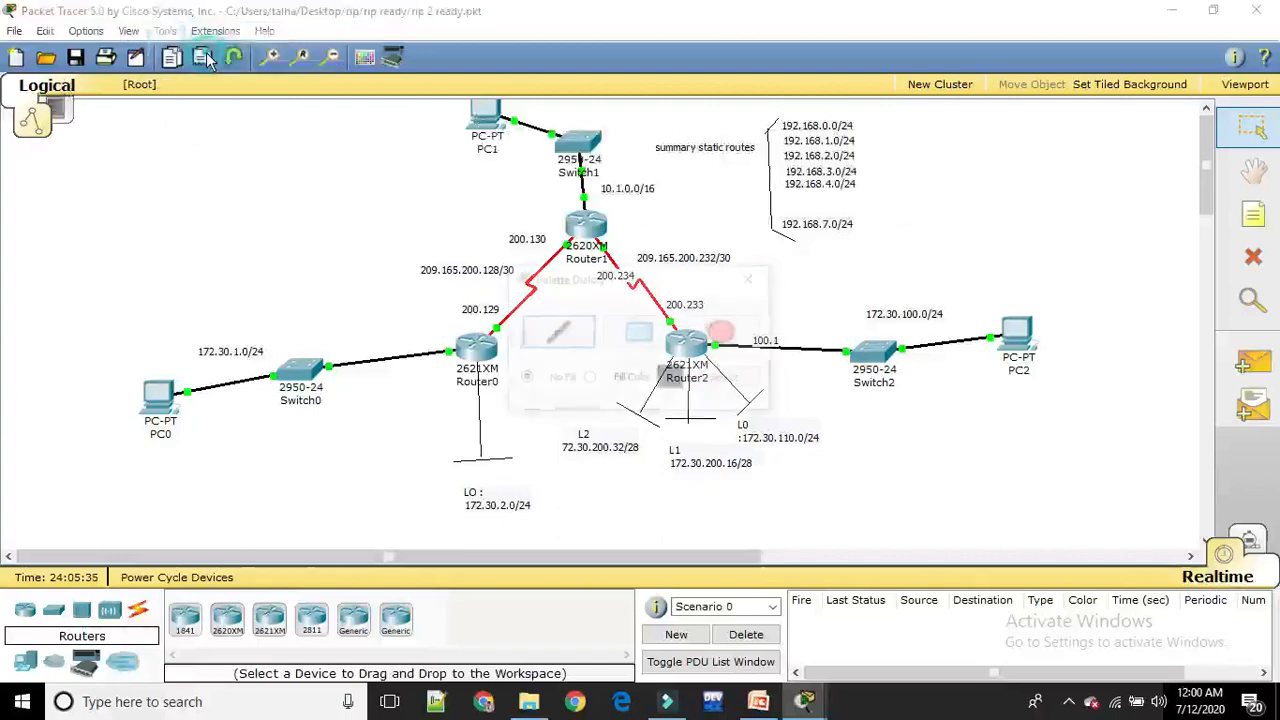
left_click(642, 340)
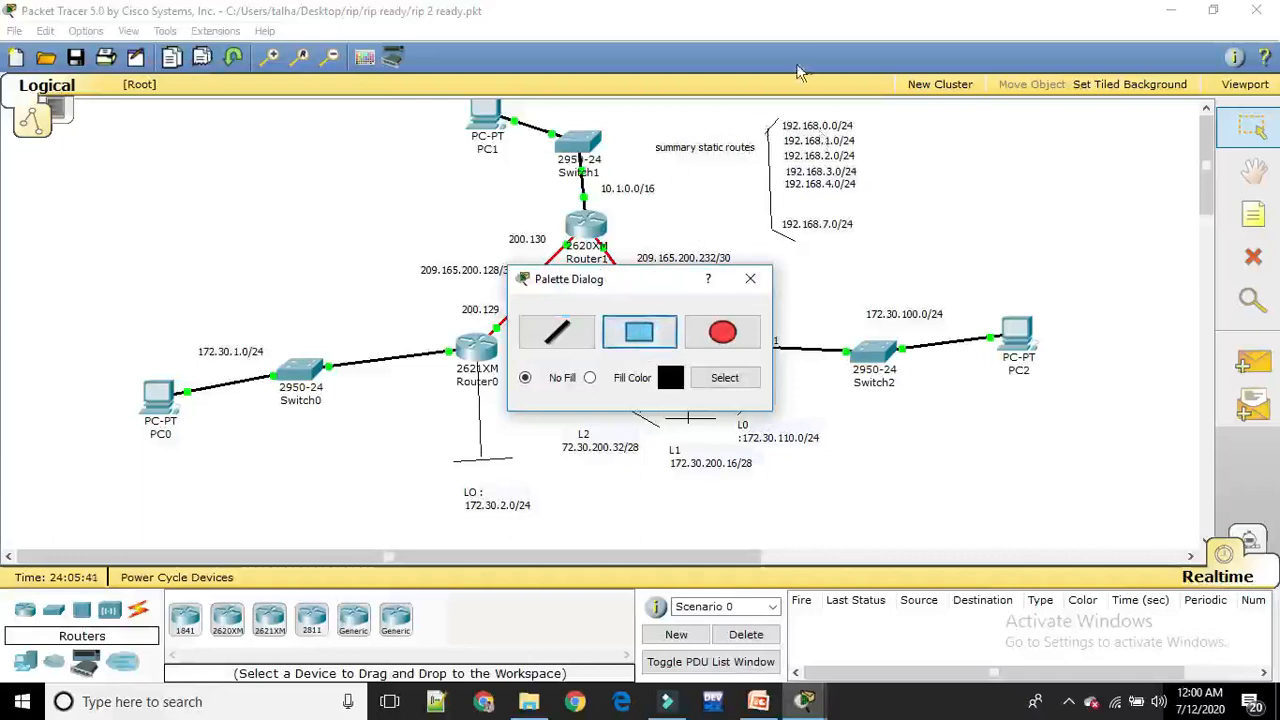
left_click_drag(760, 115, 821, 240)
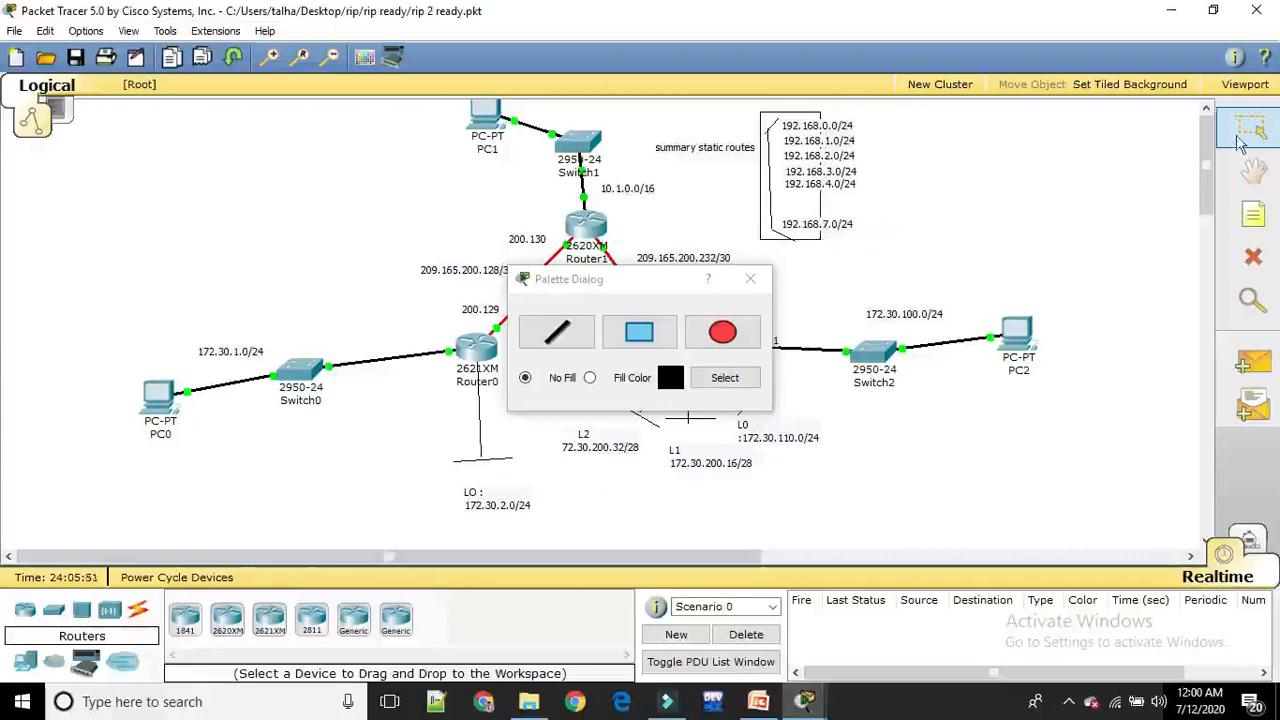
Place a text note reading 255.255 just below the rectangle around the summary routes
left_click(1253, 214)
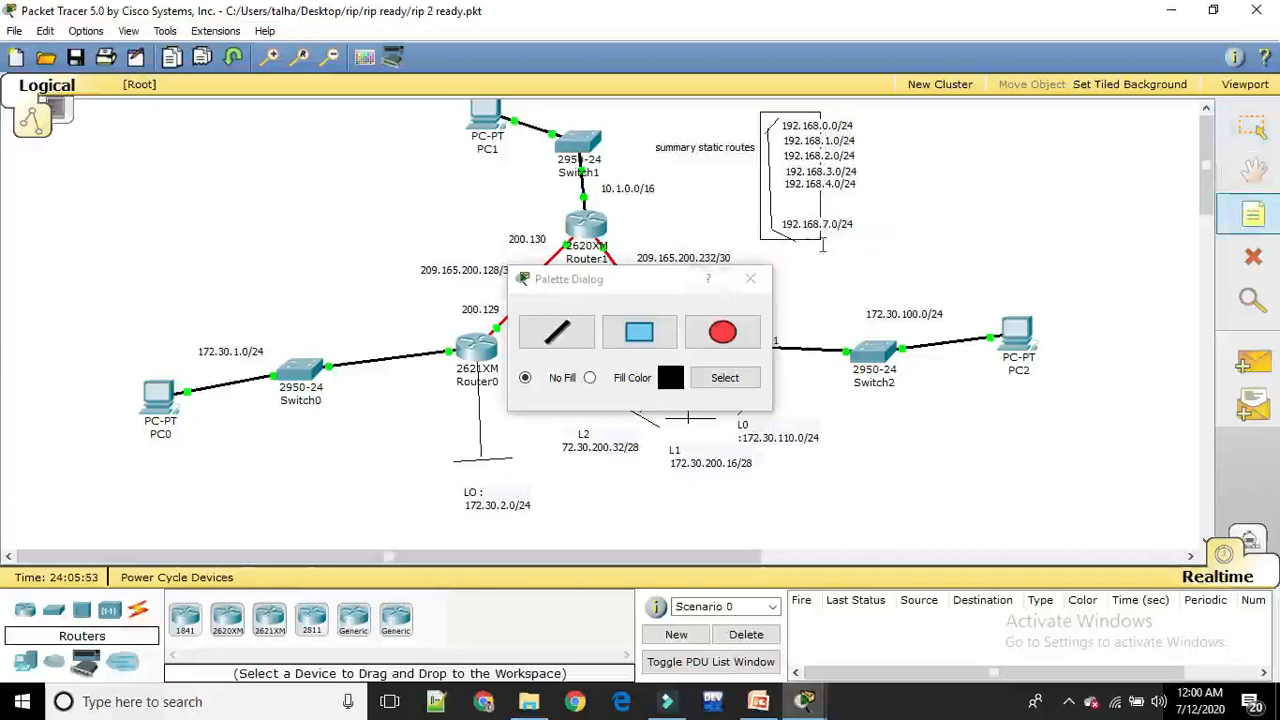
left_click(786, 256)
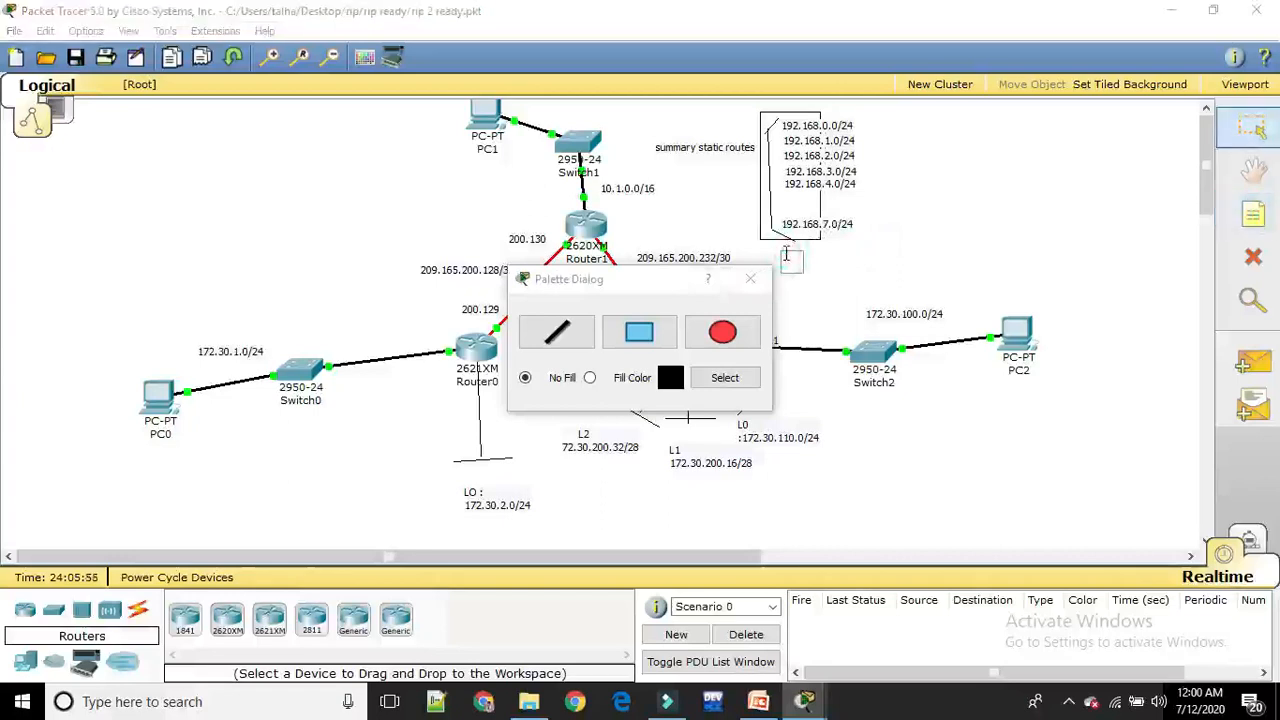
type("1")
type("55")
type(".255")
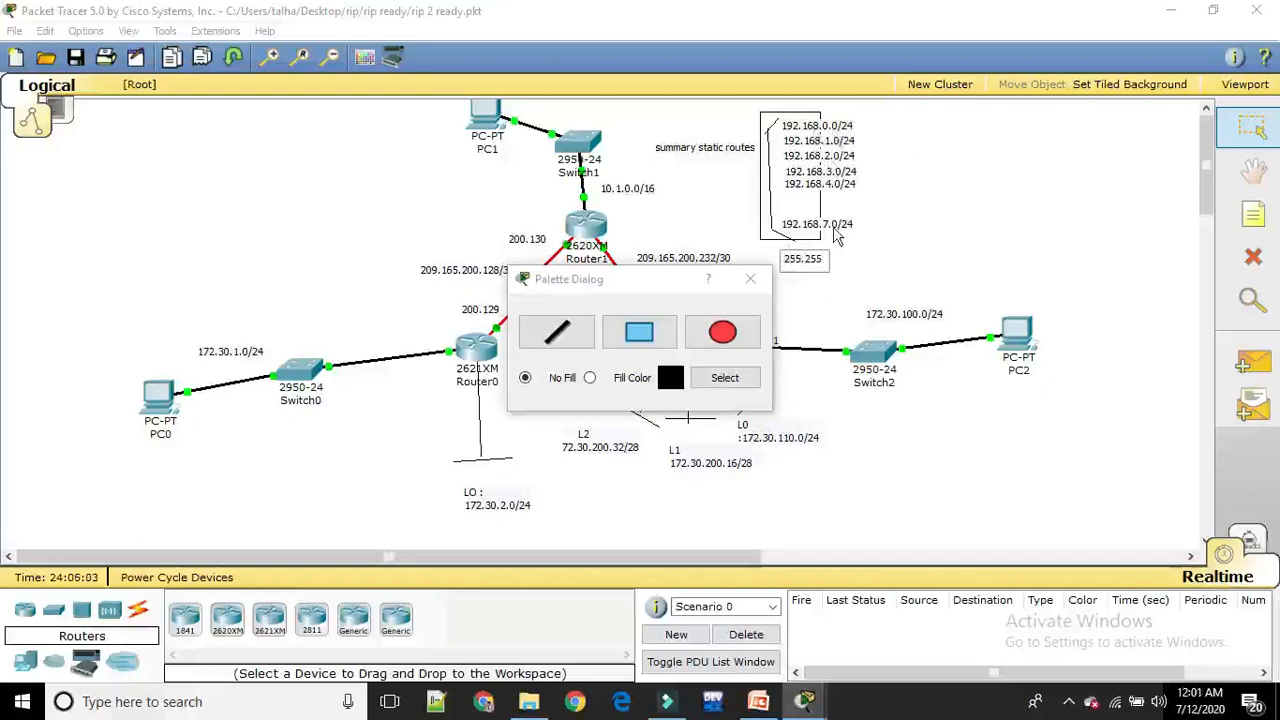
left_click(1000, 226)
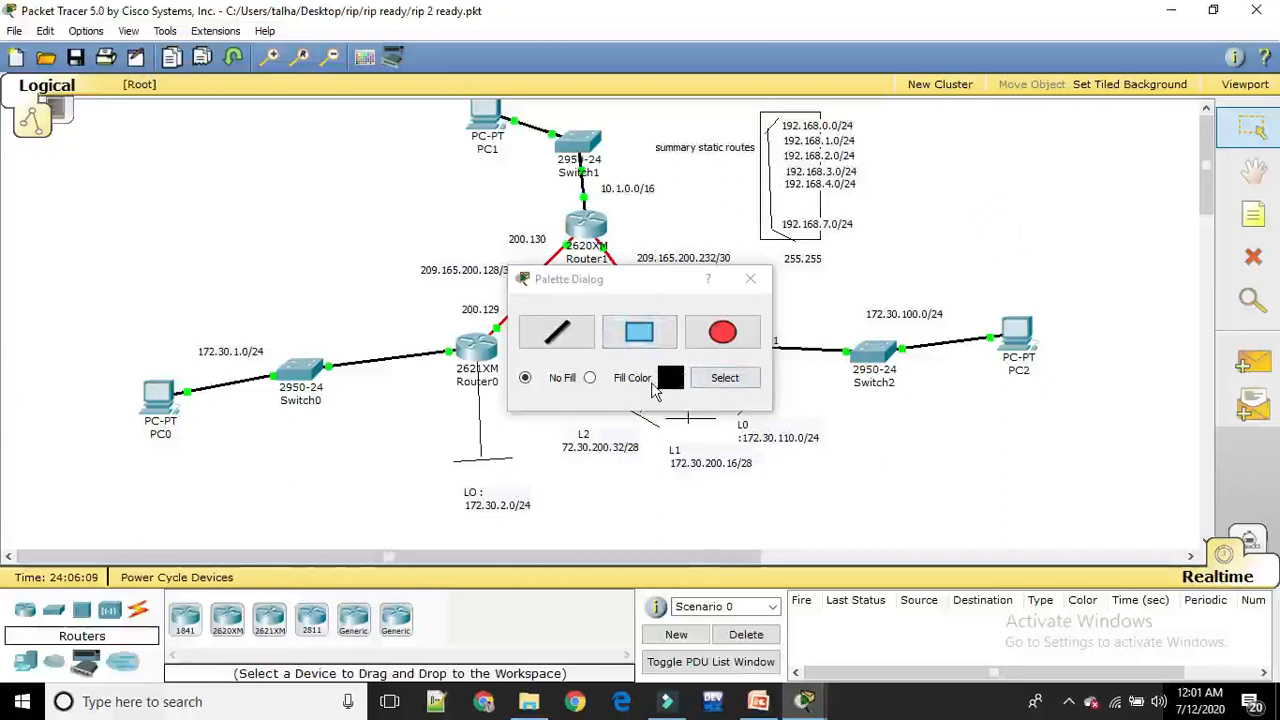
Switch the drawing palette to filled shapes and set the fill color to red
left_click(590, 377)
left_click(727, 378)
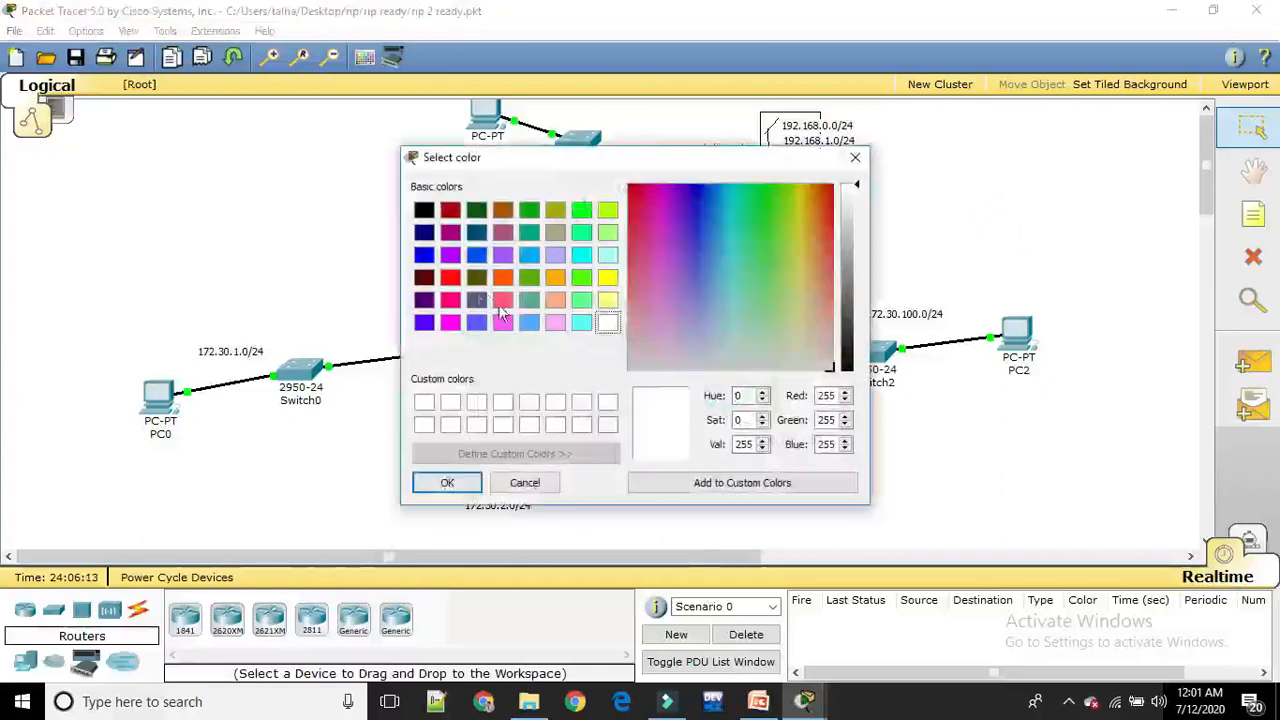
left_click(450, 277)
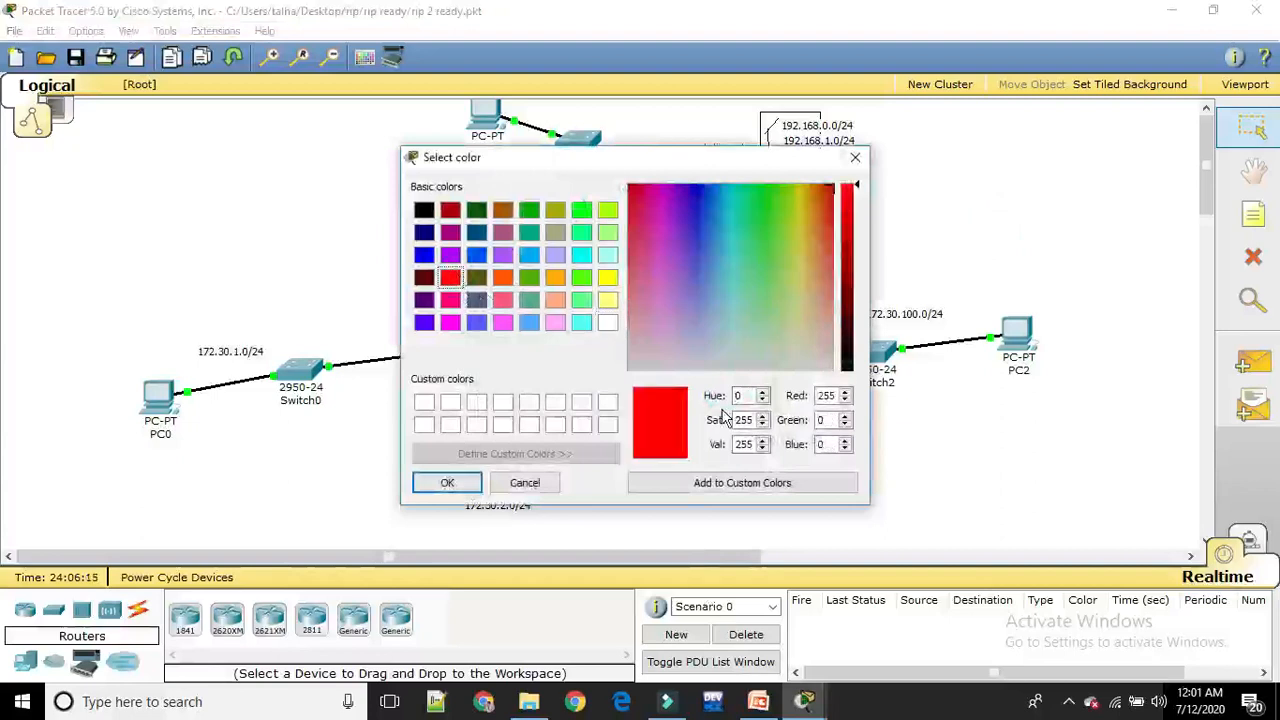
left_click(446, 483)
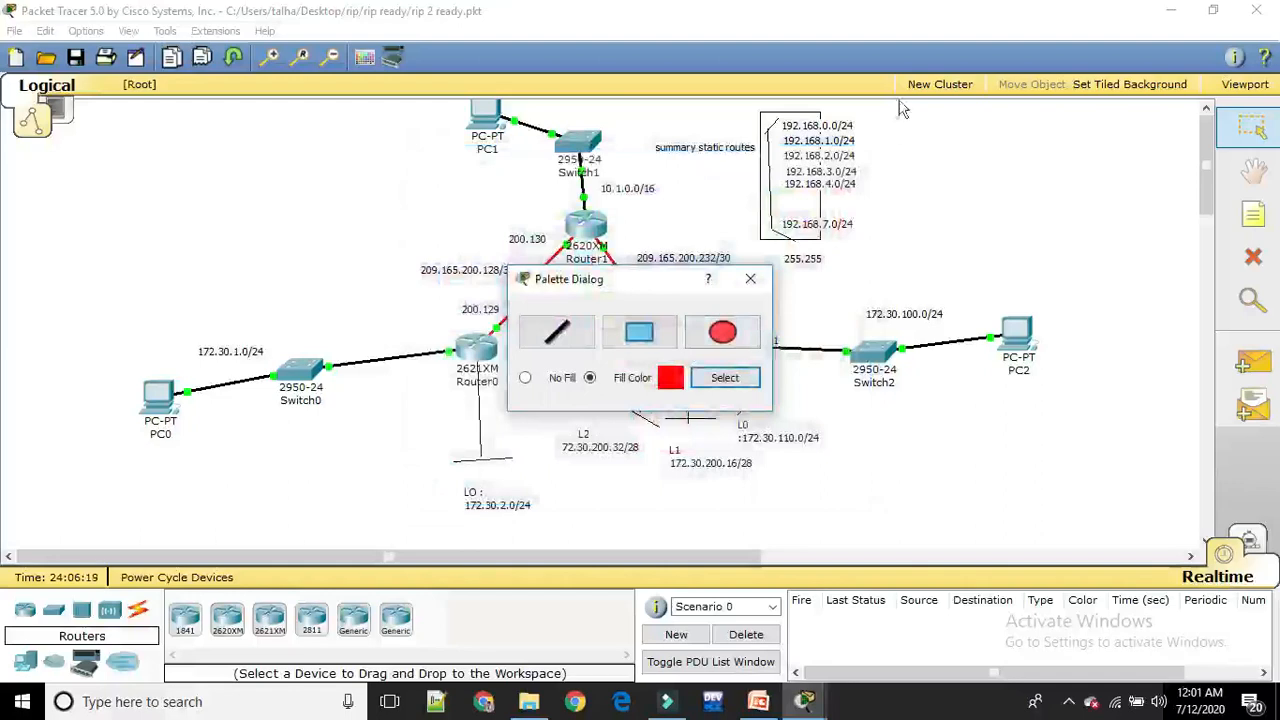
Draw a narrow red-filled rectangle over the third octets of the 192.168.x.0/24 summary route list
left_click(643, 333)
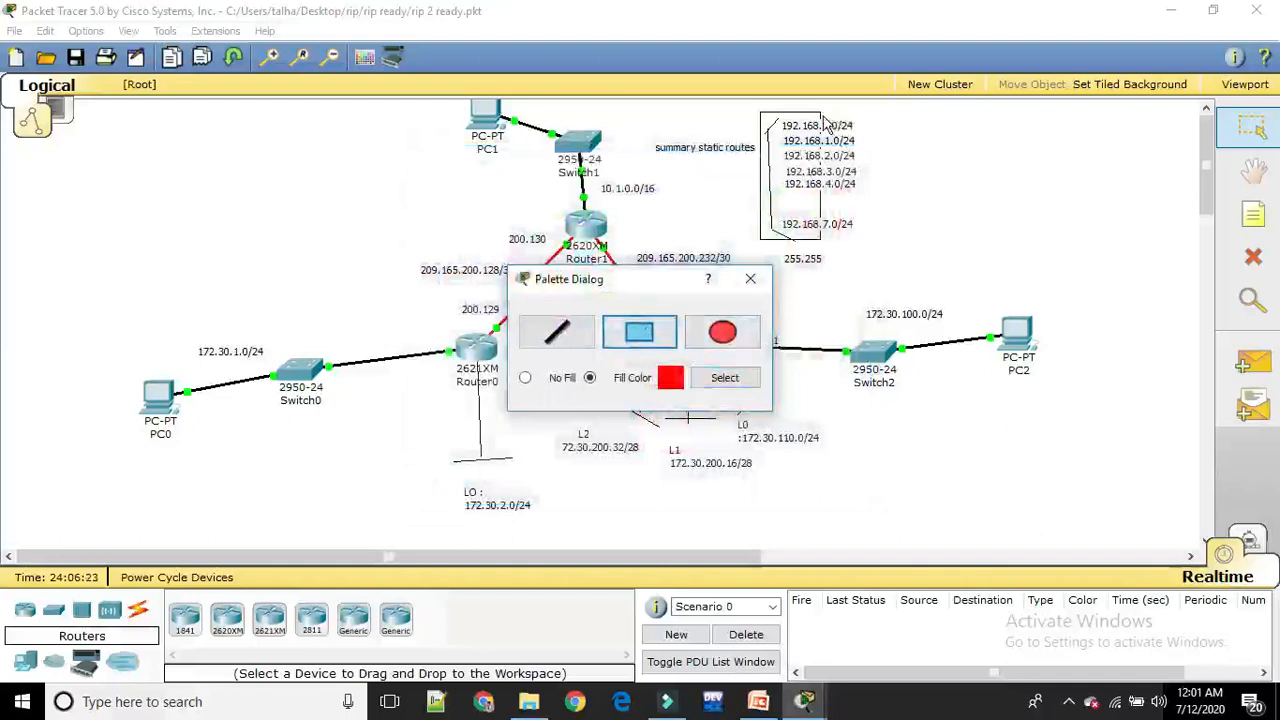
left_click_drag(826, 118, 834, 240)
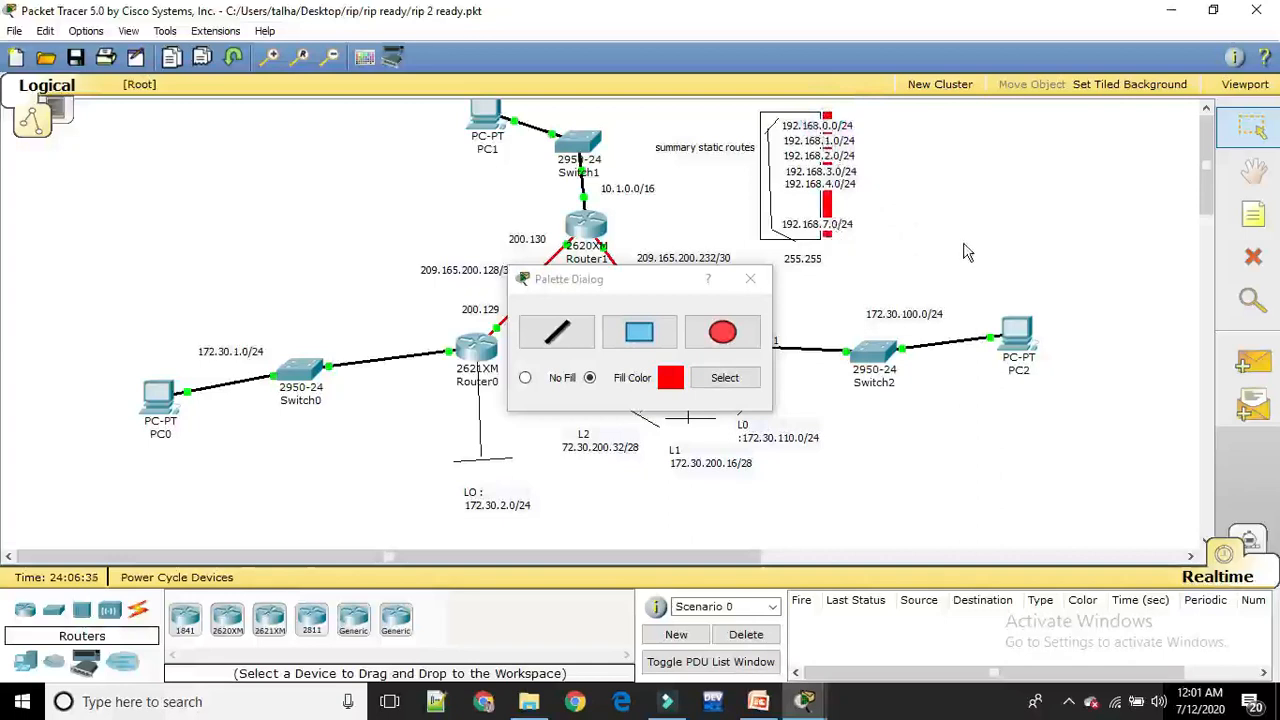
left_click(1254, 218)
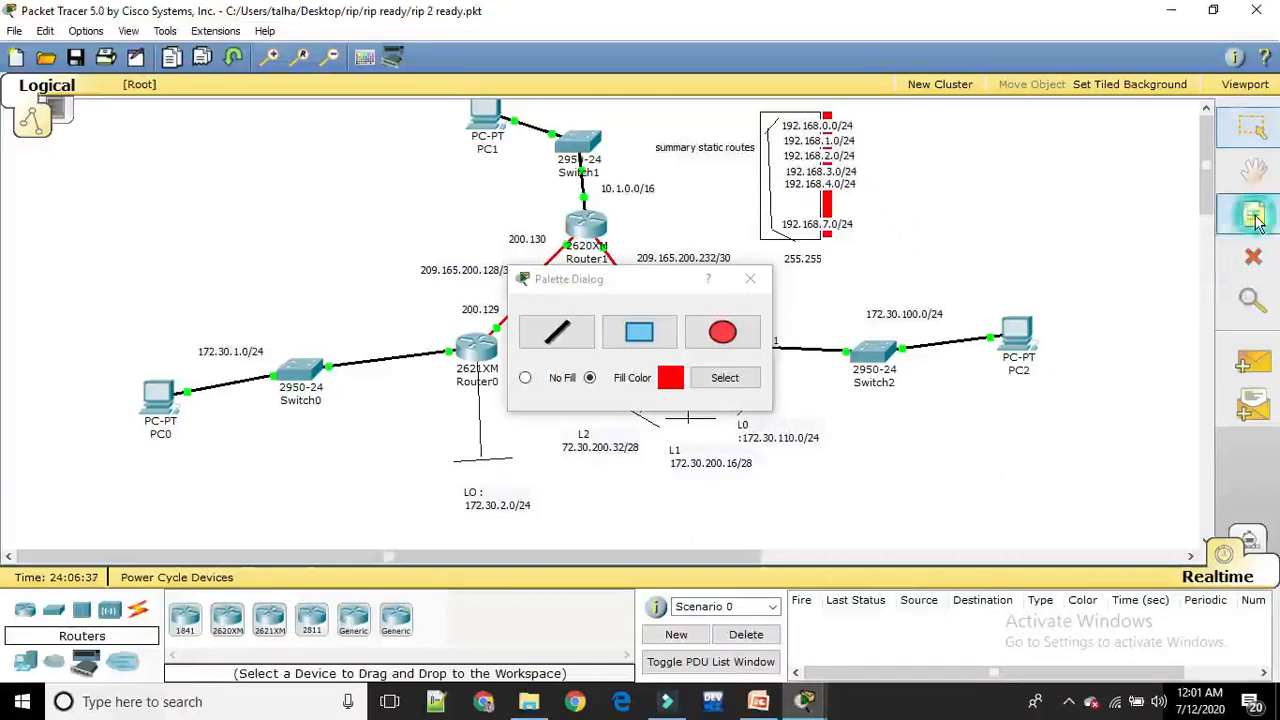
left_click(1005, 145)
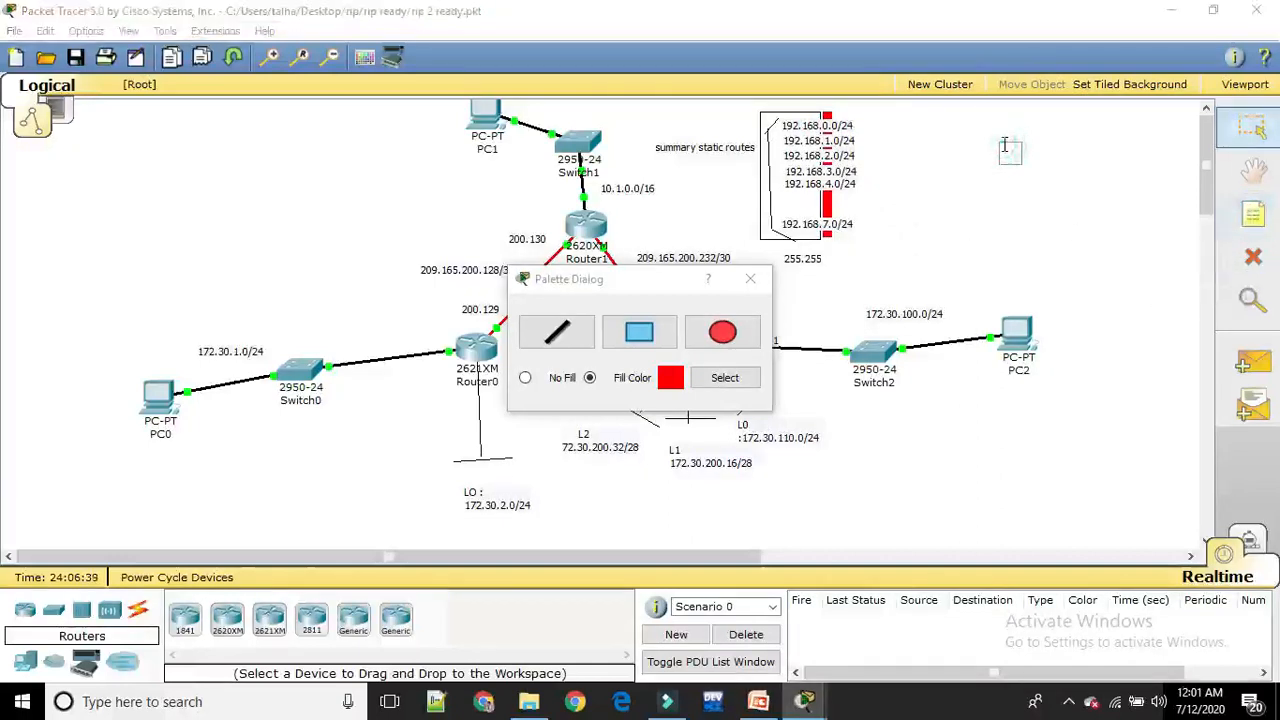
type("/28")
type(" 6")
type("4")
type(" 3")
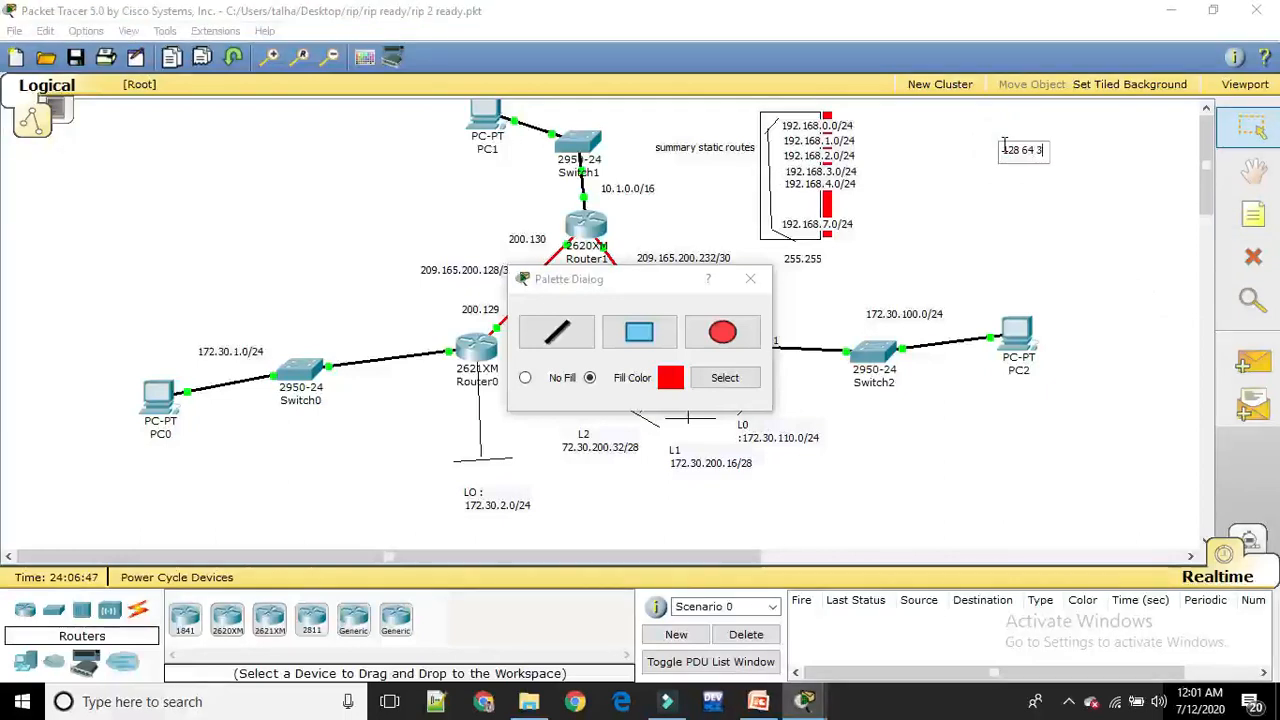
type("2 16,")
key("BackSpace")
type("8 4 2")
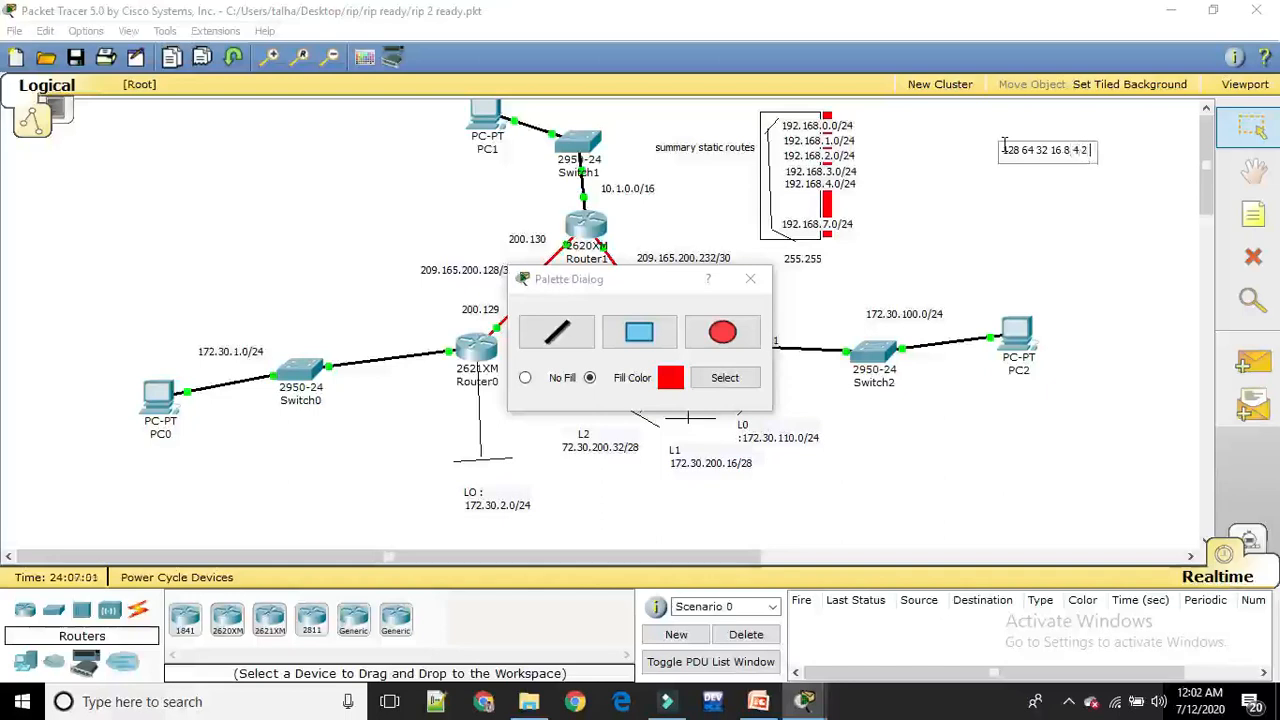
type(" 1")
Add a row of eight zeros under the binary place values and a single 0 on a third line
key("Return")
type("0   0")
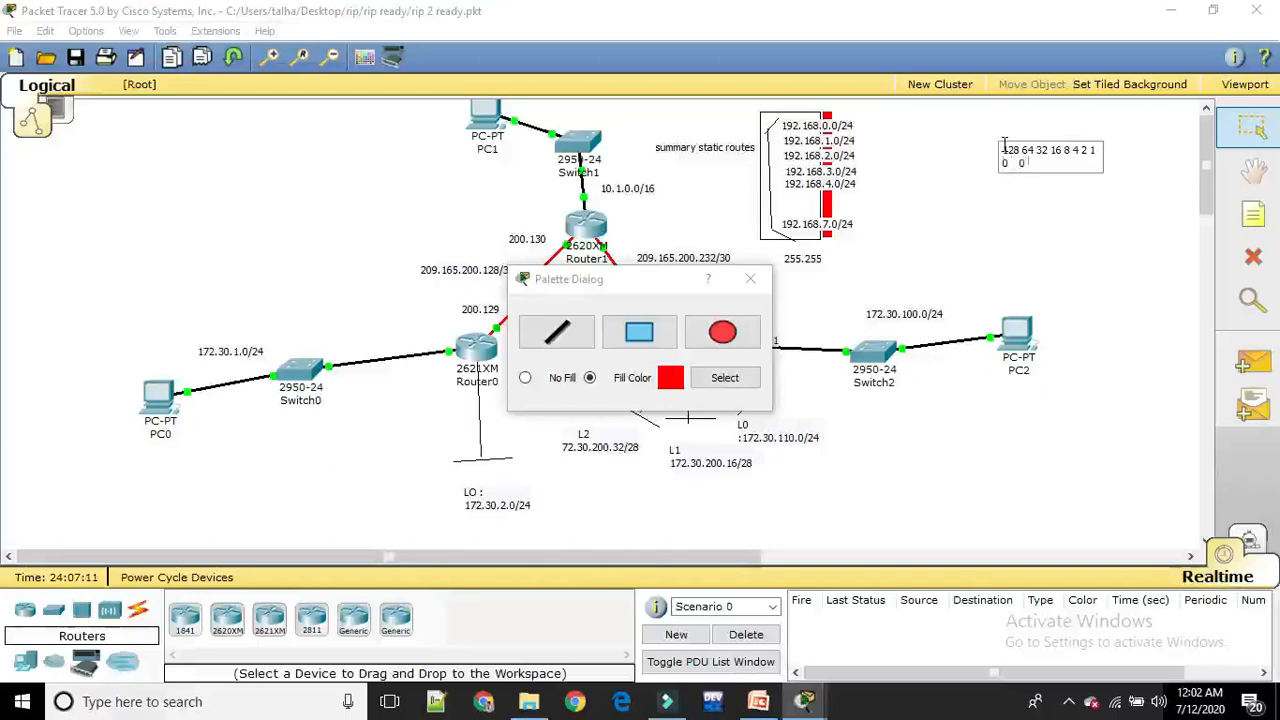
type("   0   000   000")
key("Return")
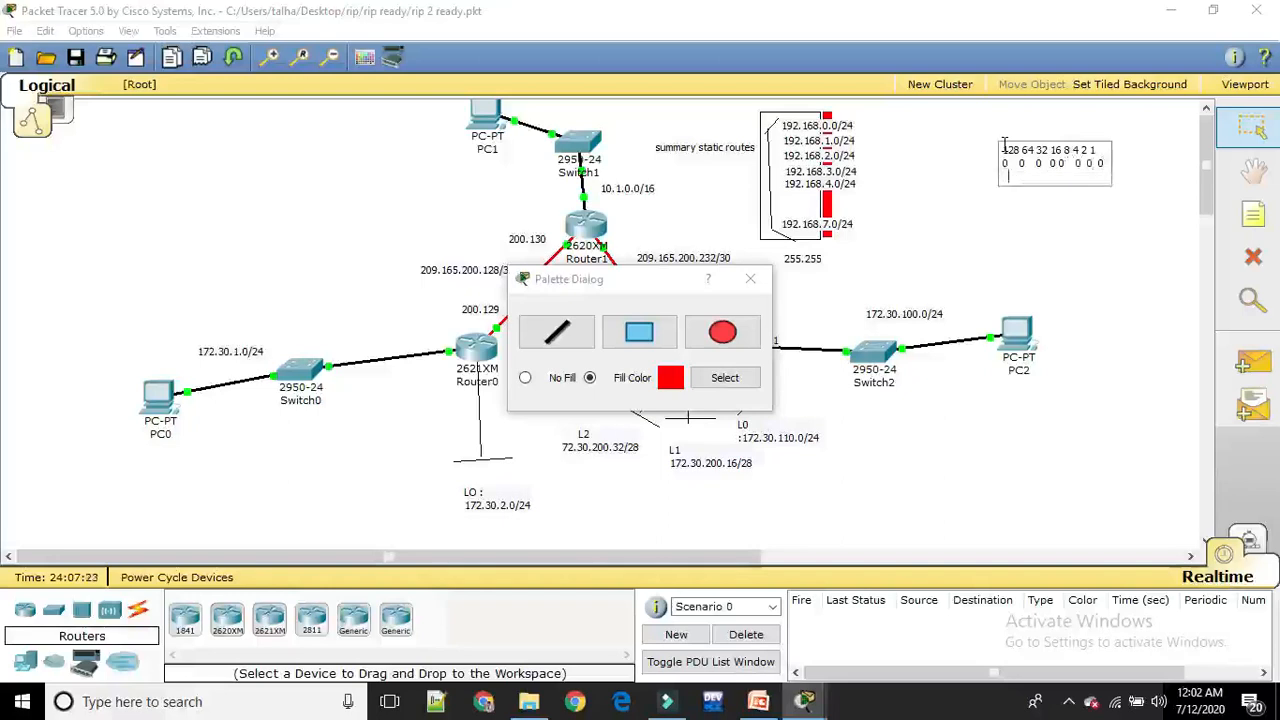
type("0")
Extend the 255.255 note below the summary route rectangle to read 255.255.0.0
left_click(818, 262)
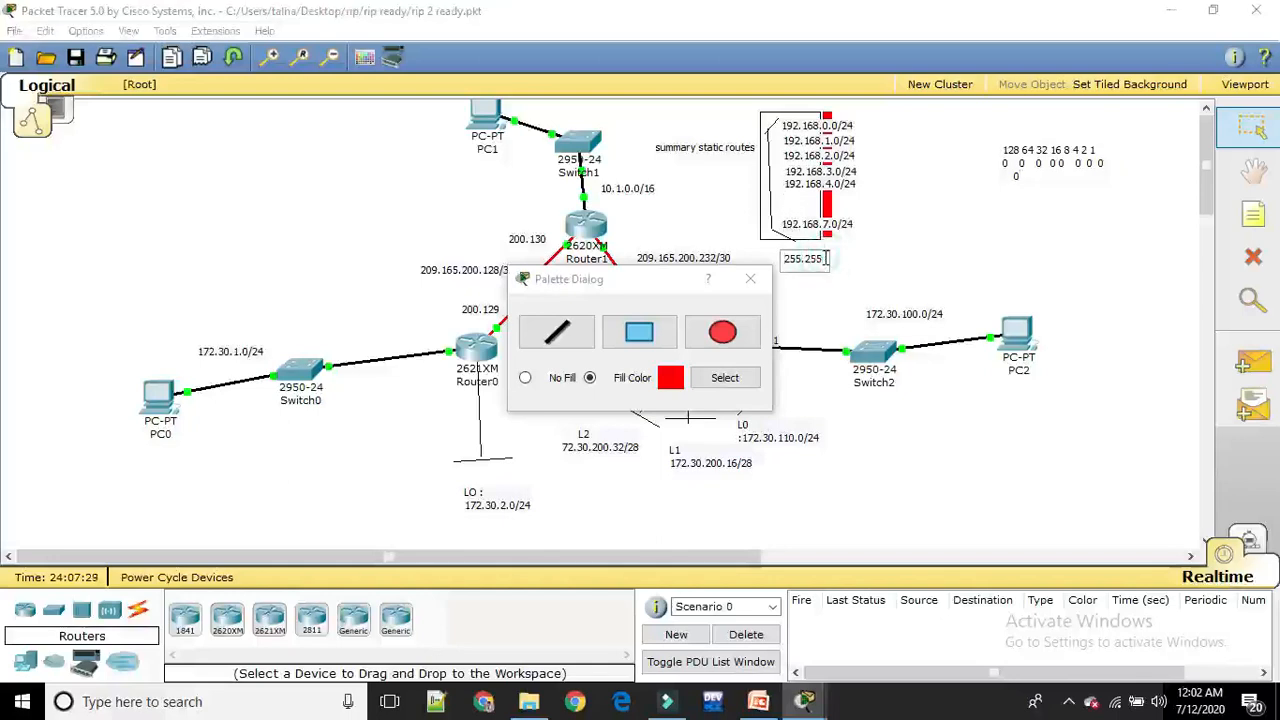
type(".0.0")
left_click(1060, 224)
Place a note under the summary static routes label with 192.168.0.0 on one line and 255.255.0.0 on the next
left_click(1255, 210)
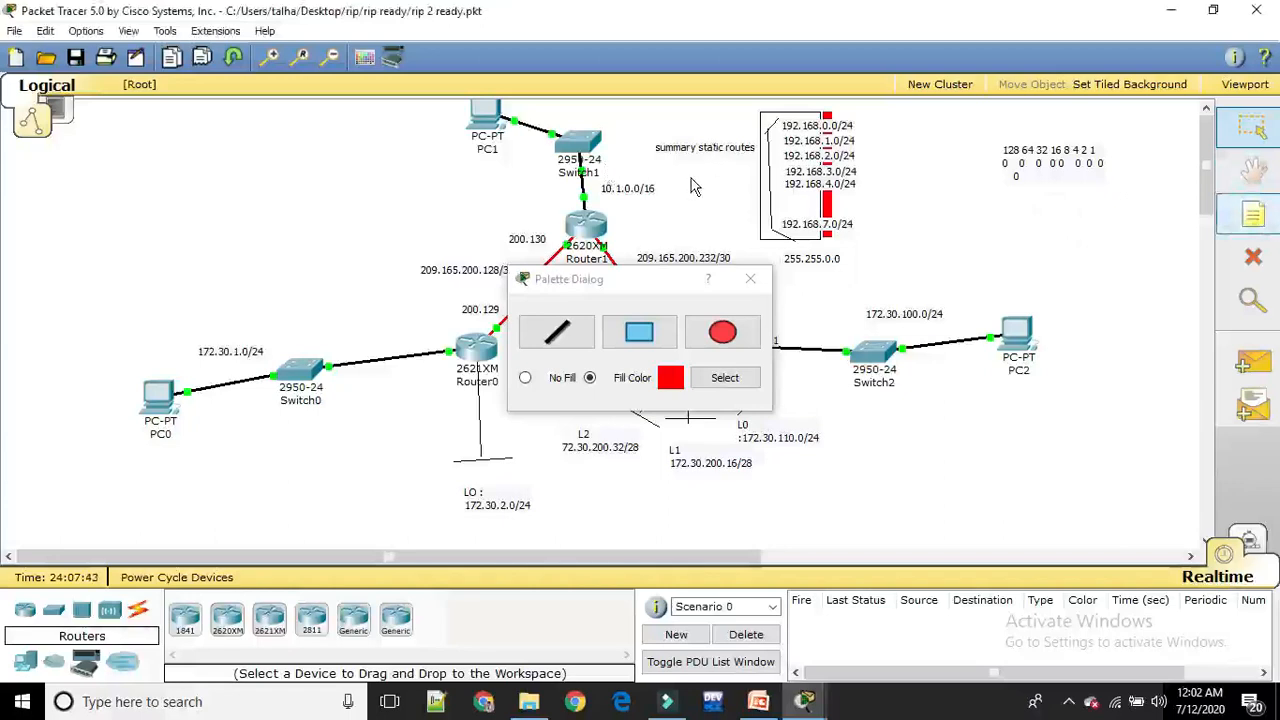
left_click(1253, 214)
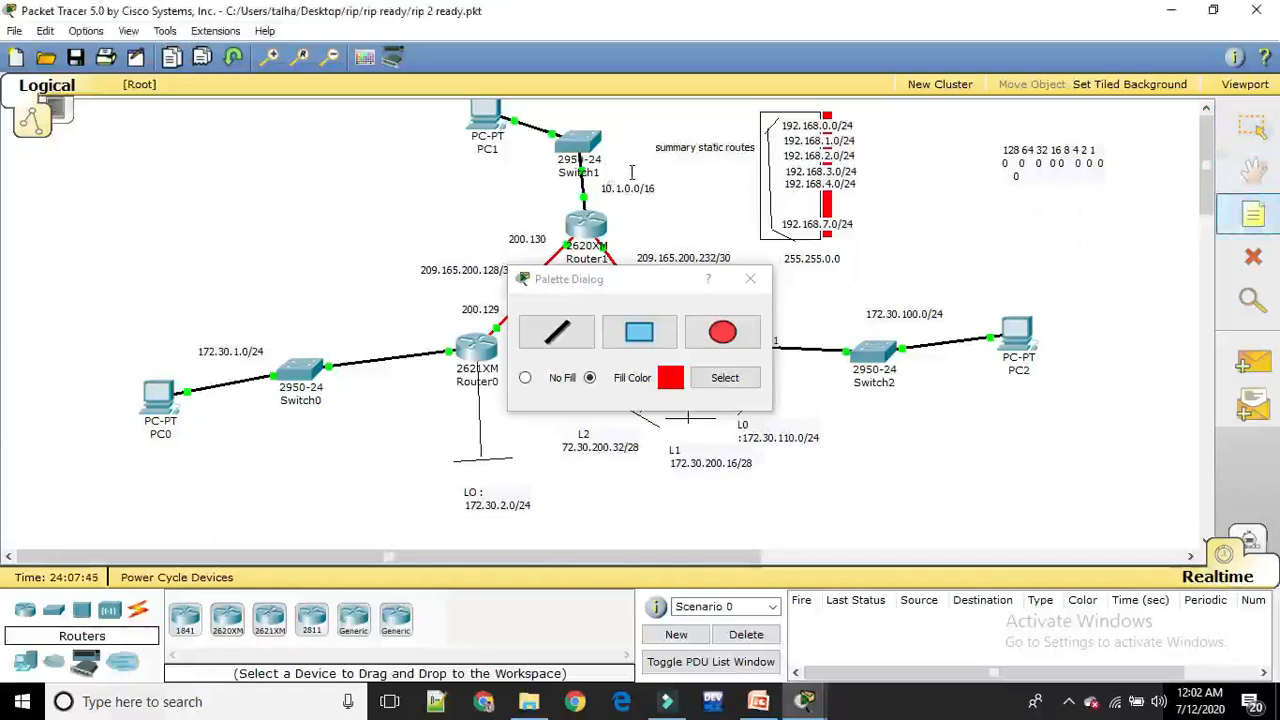
left_click(676, 173)
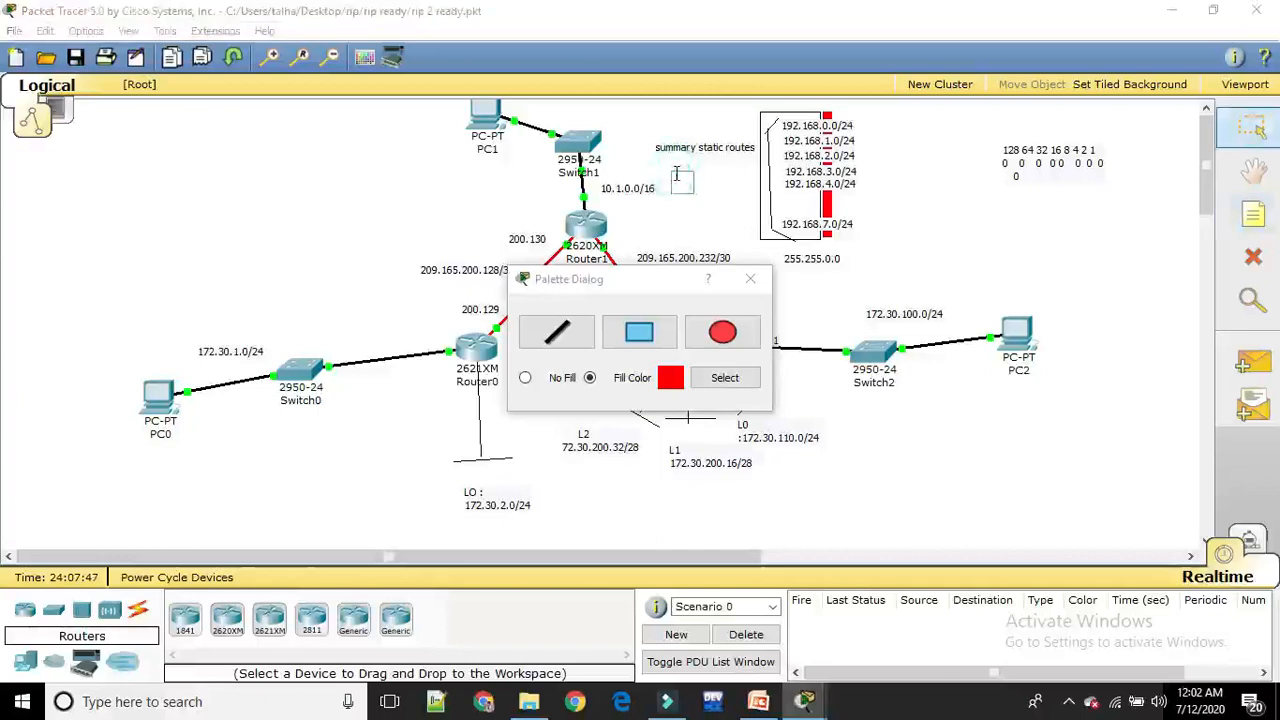
type("192.168.")
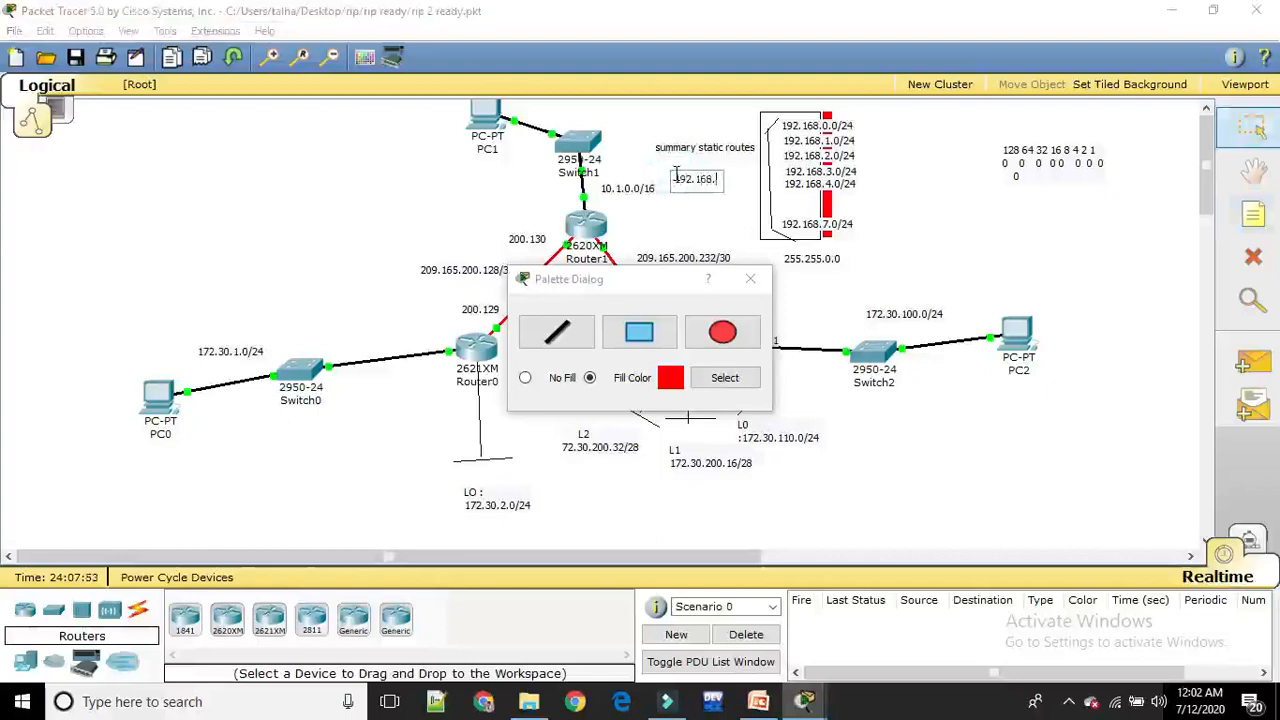
type("0.0")
key("Return")
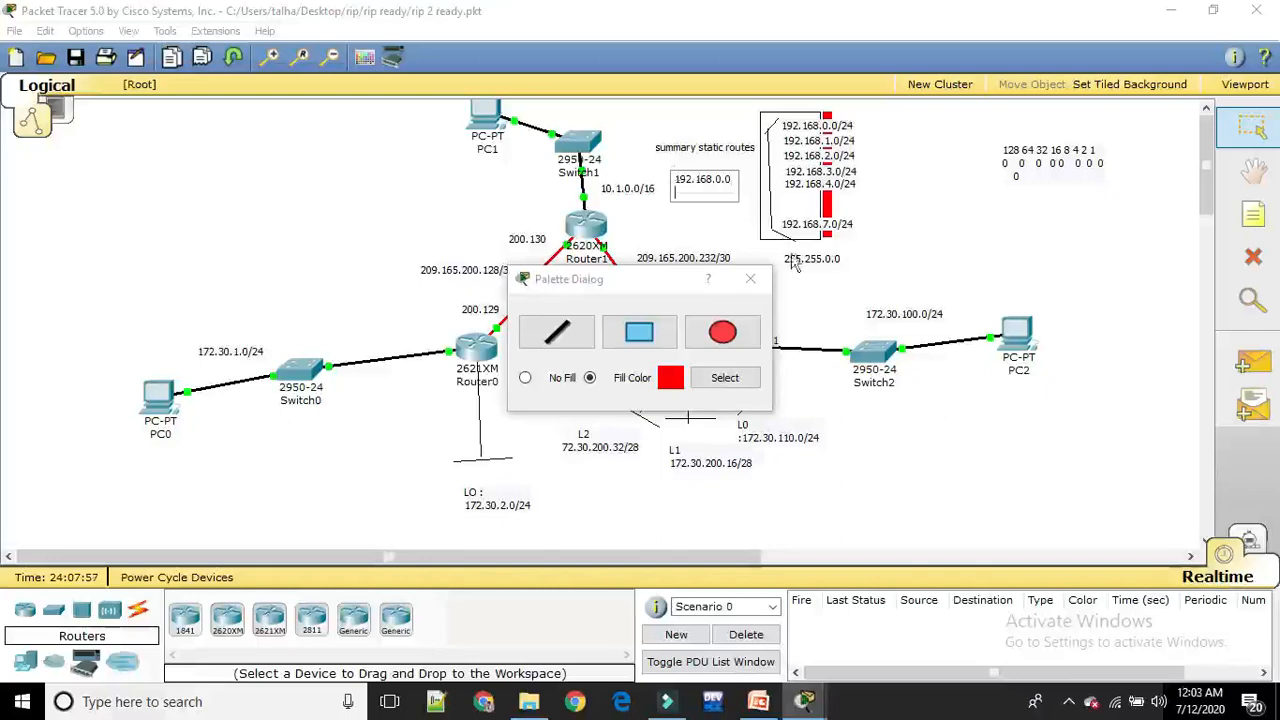
type("255.255.0.0")
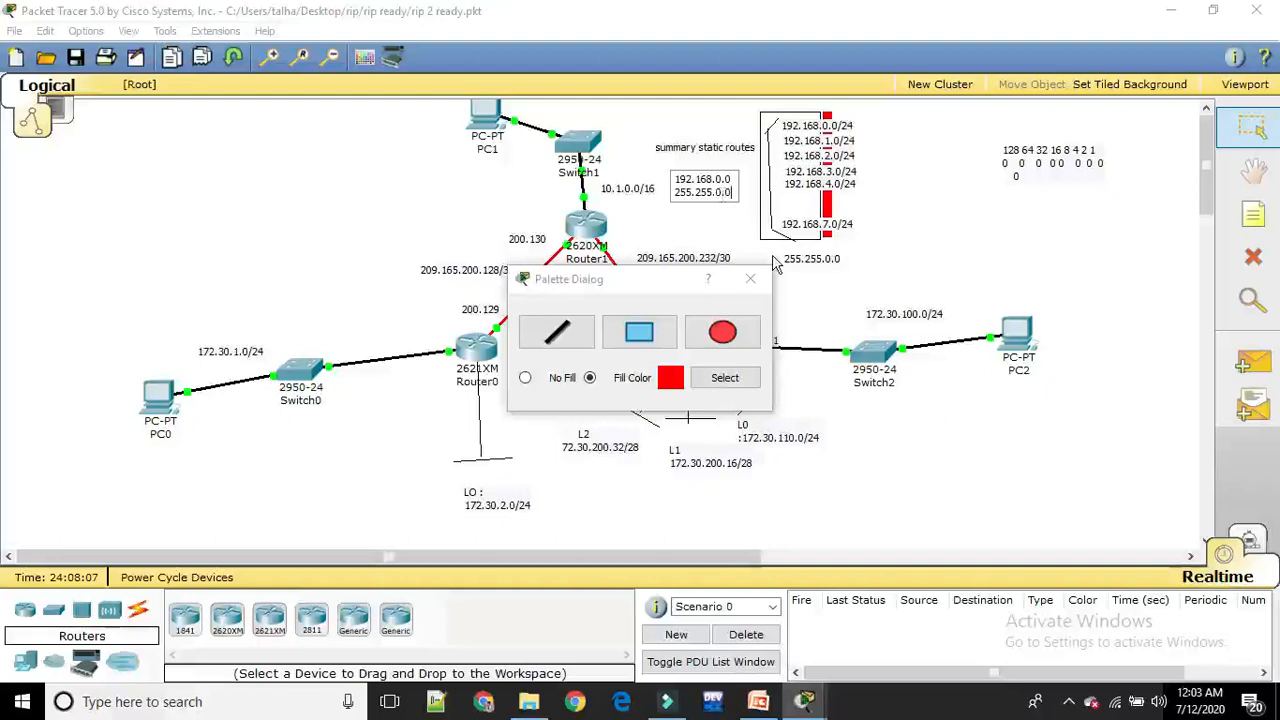
left_click(737, 224)
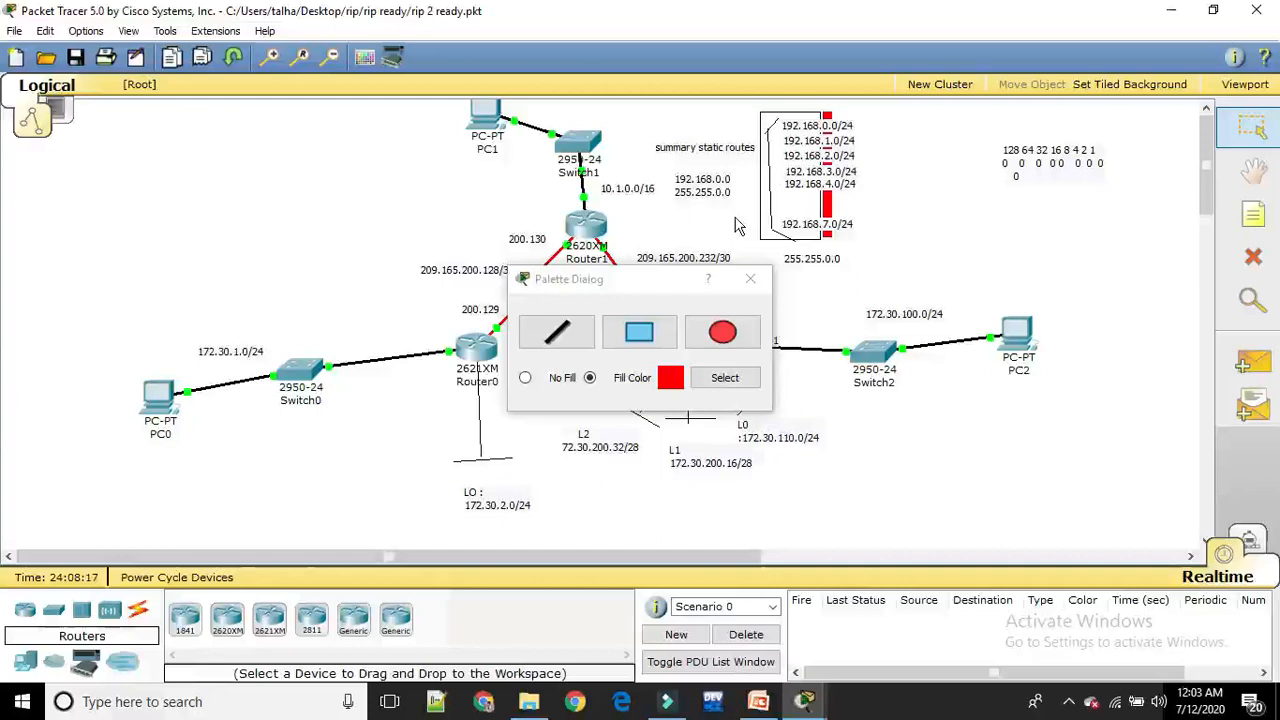
Add a third line reading null0 to the 192.168.0.0 note under the summary static routes label
left_click(732, 191)
left_click(734, 188)
left_click(733, 191)
double_click(728, 195)
left_click(738, 190)
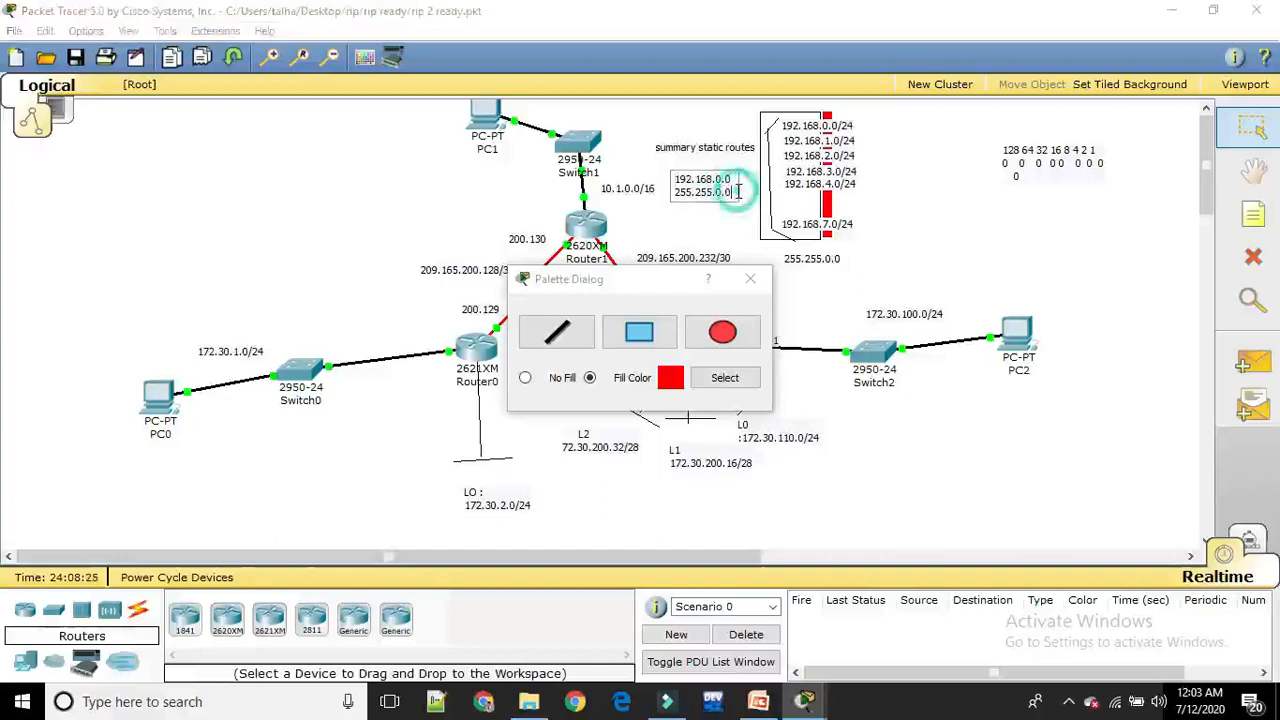
key("Return")
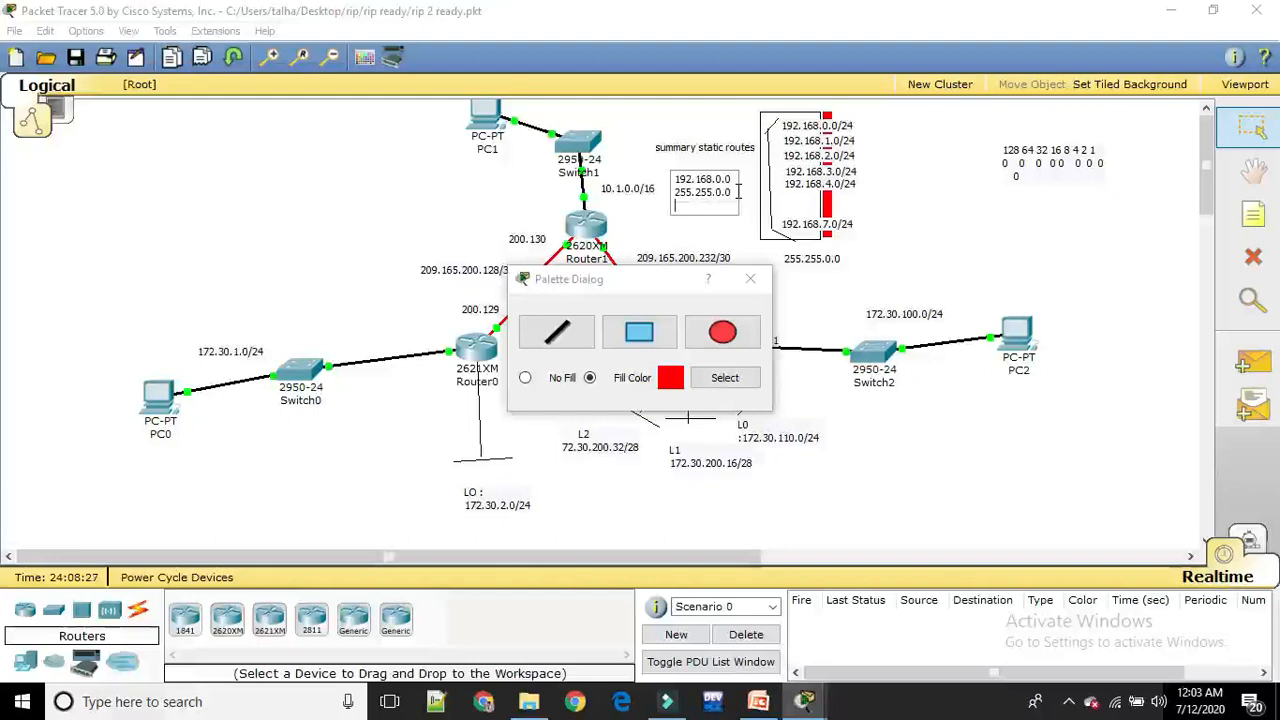
type("null0")
left_click(986, 238)
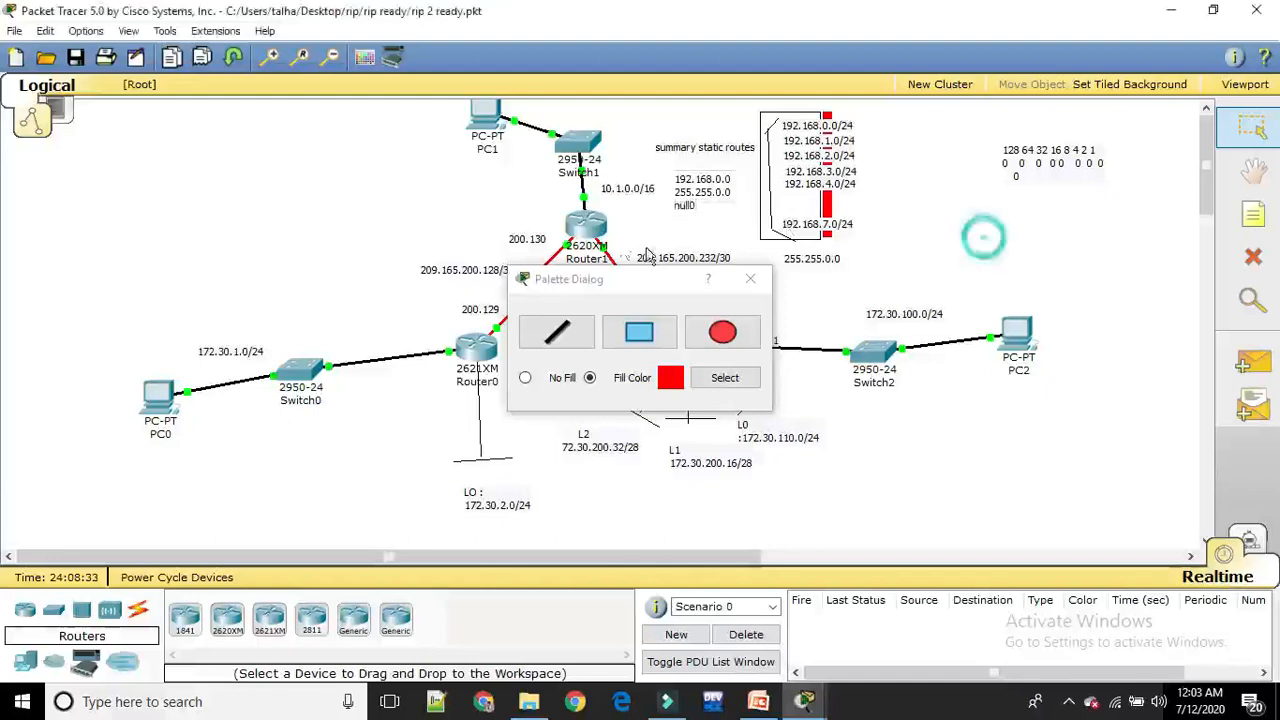
Close the drawing palette, open Router1's command line and exit RIP configuration to global configuration mode
left_click(751, 280)
left_click(586, 226)
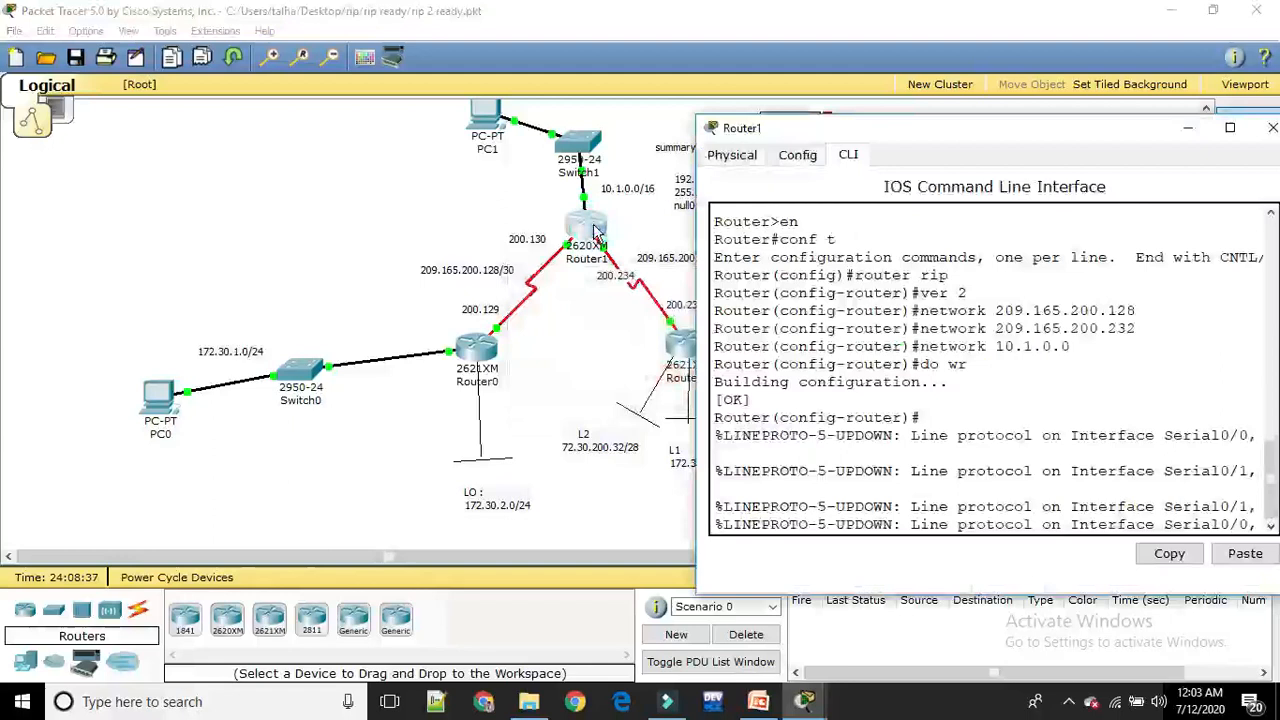
key("Return")
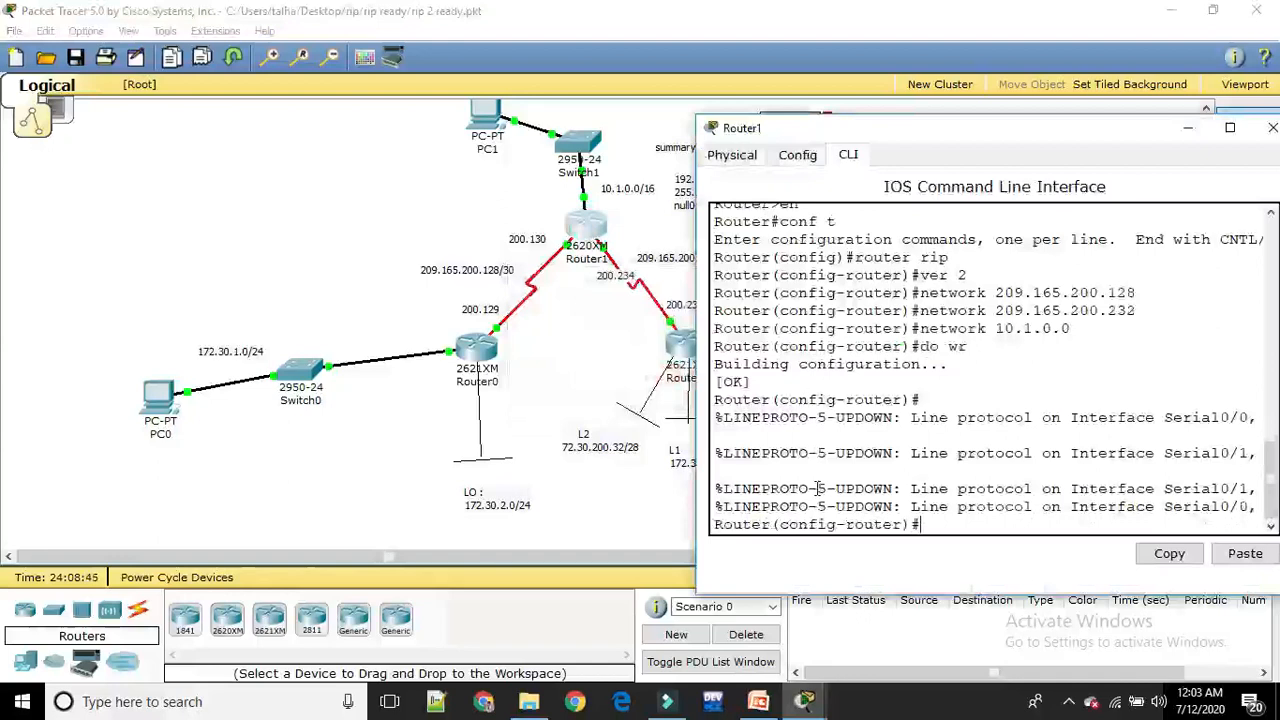
type("exi")
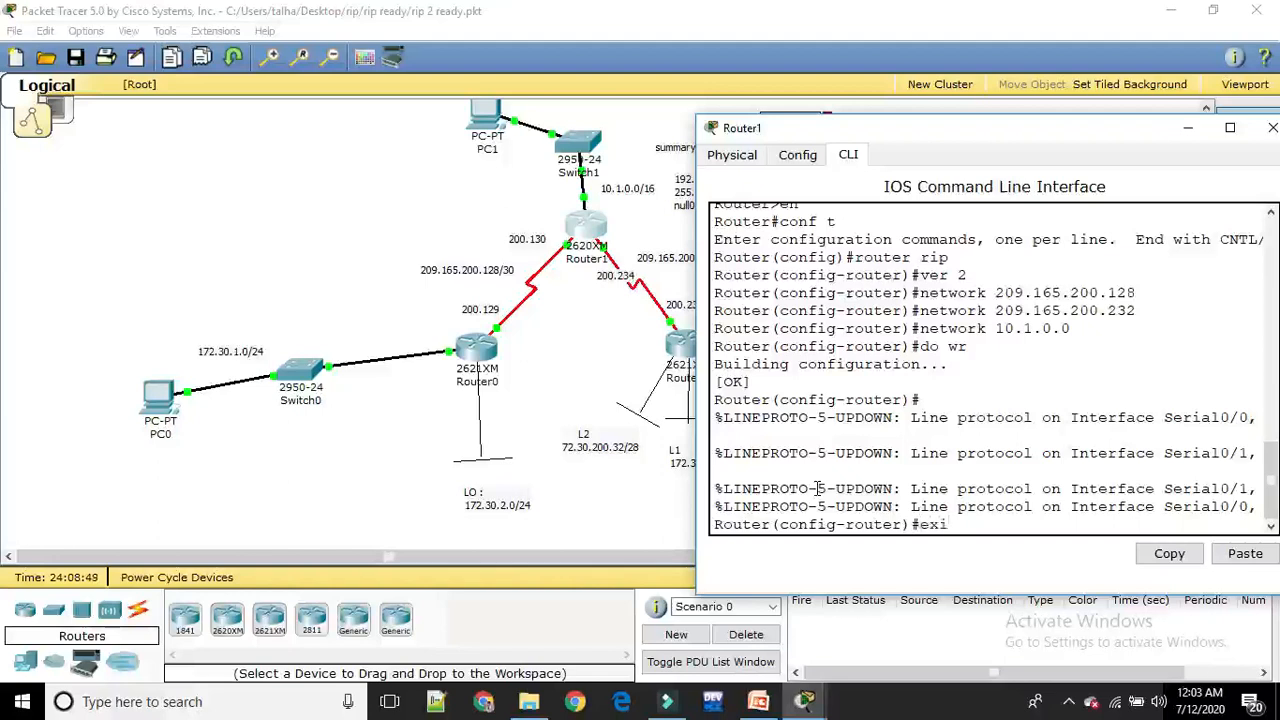
key("BackSpace")
type("exit")
key("Return")
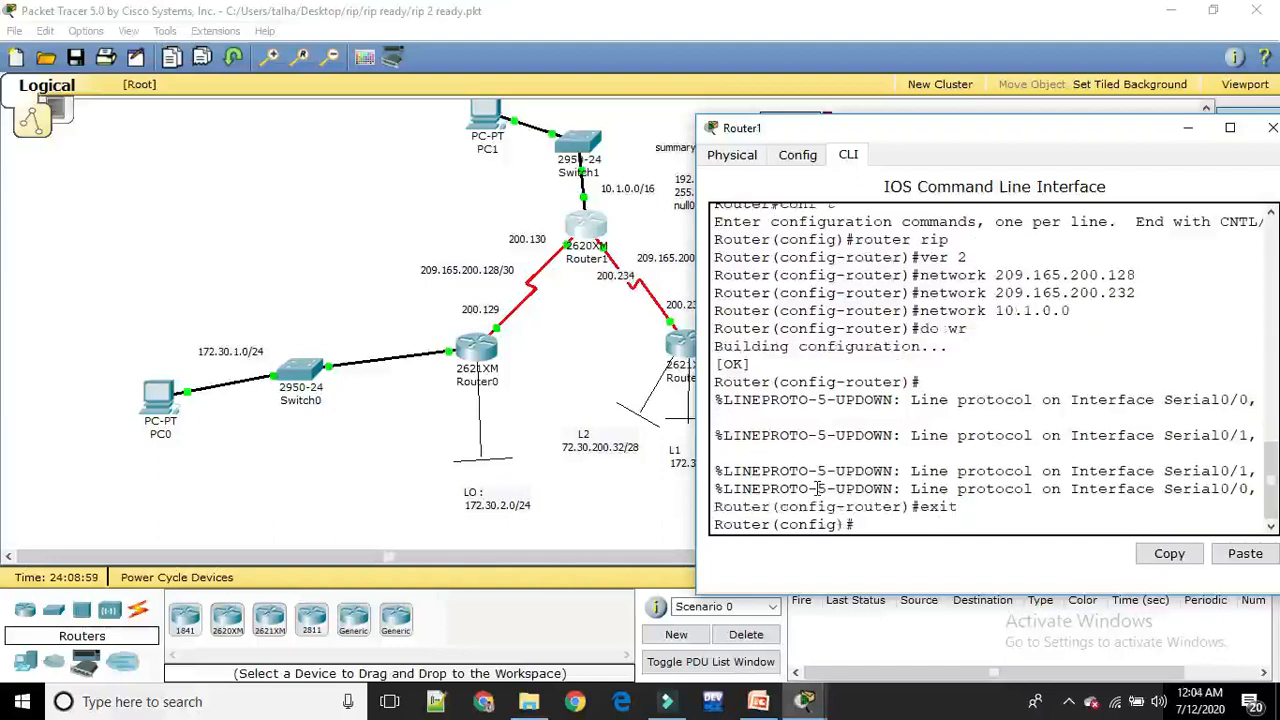
Try to add a static route on Router1 with the command ip route 192.168.0.0 255.255.0.0 null
type("ip route")
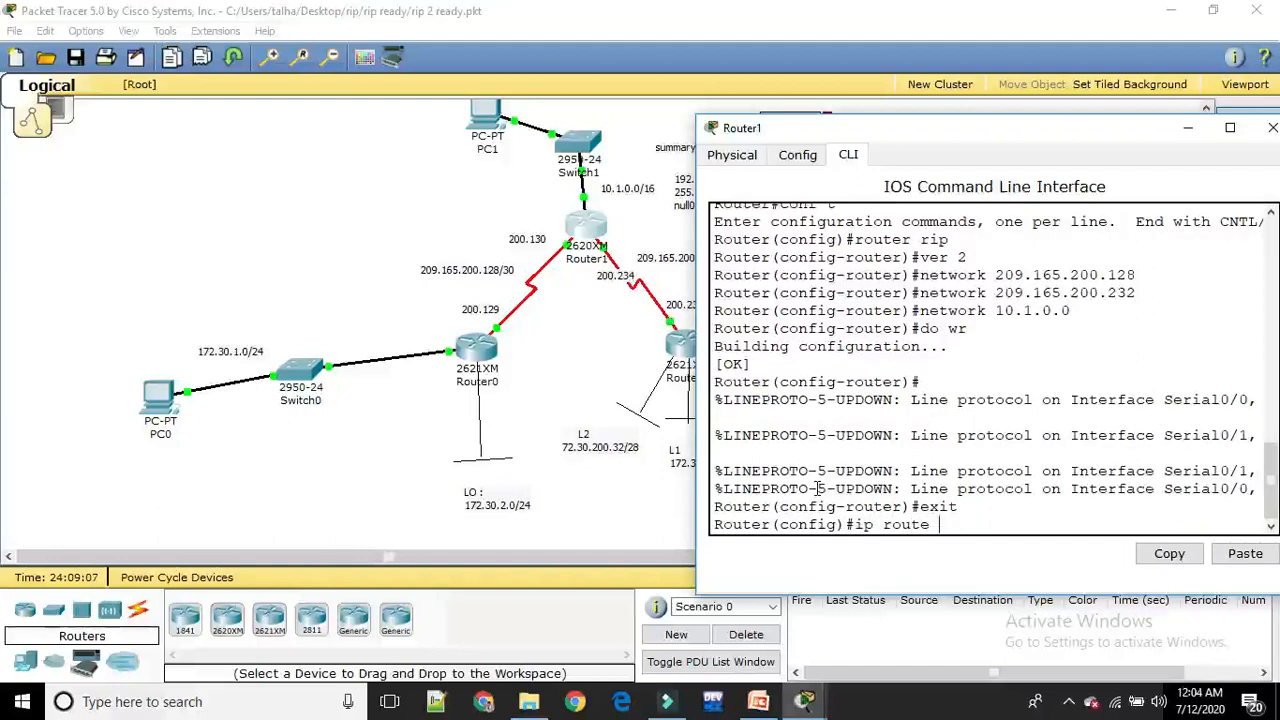
left_click_drag(960, 135, 557, 241)
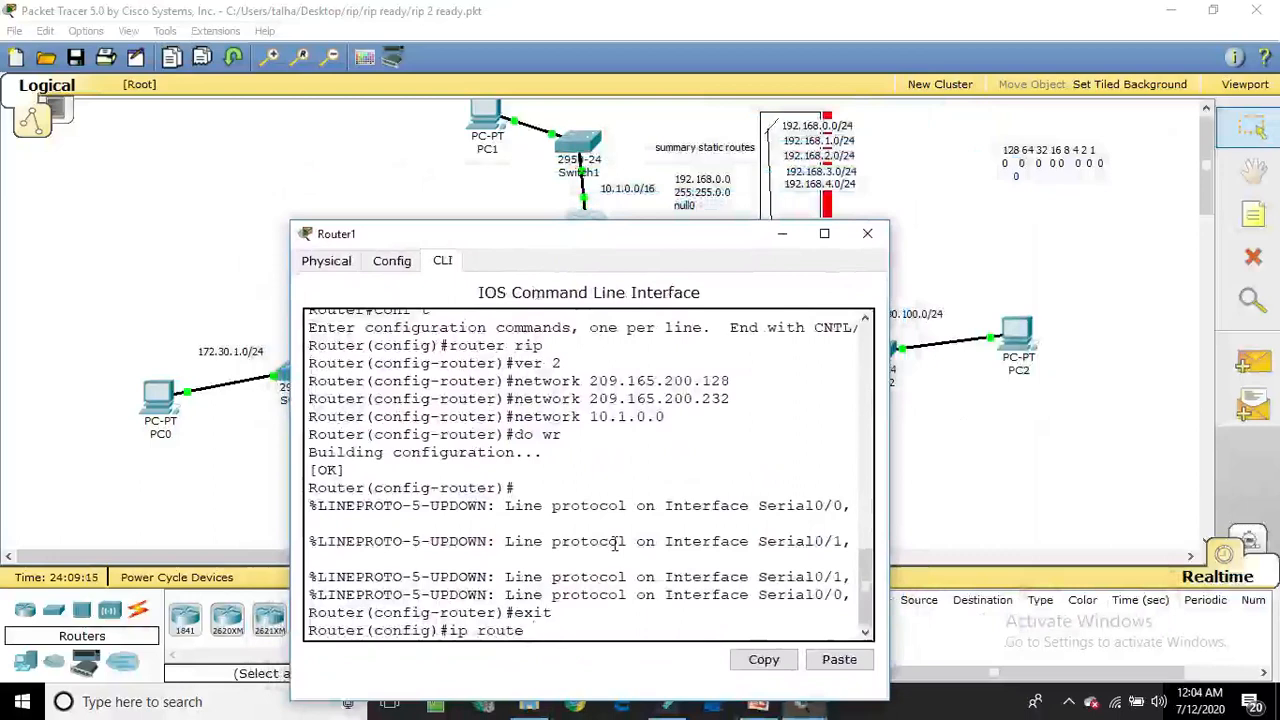
type("6")
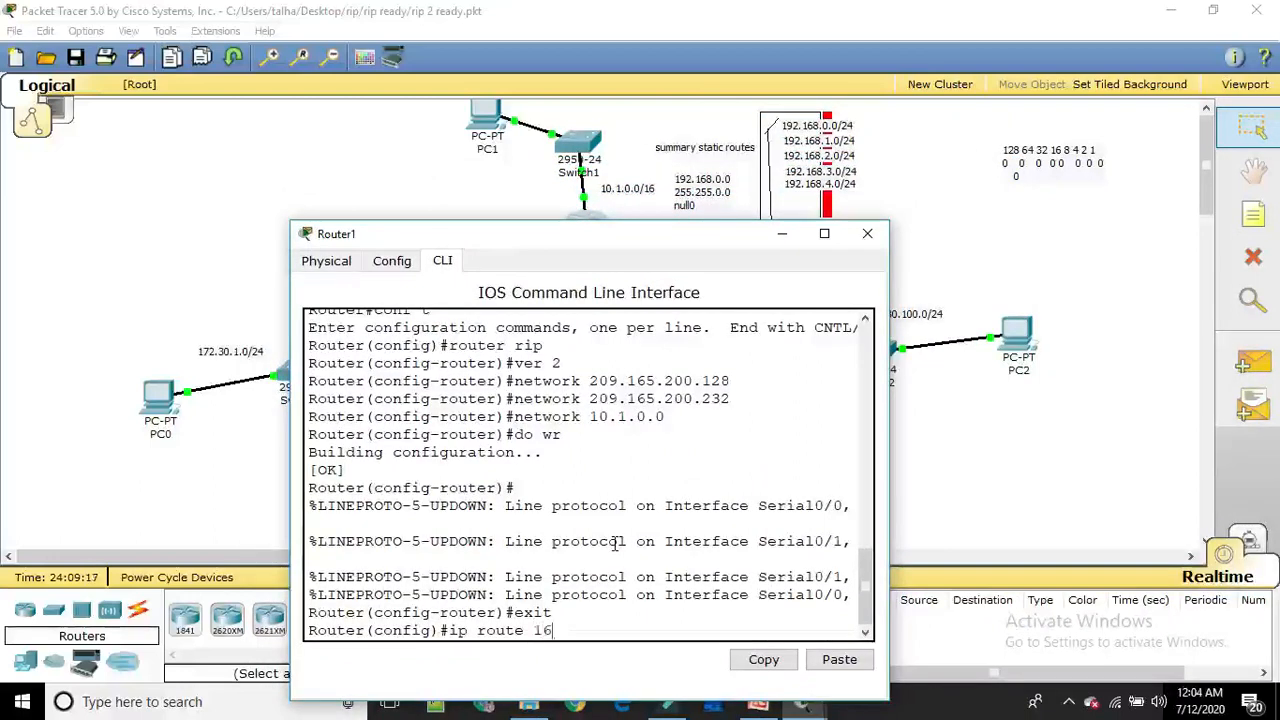
type("8")
type("0.0")
key("Left")
key("Left")
key("Left")
key("Left")
type("192.")
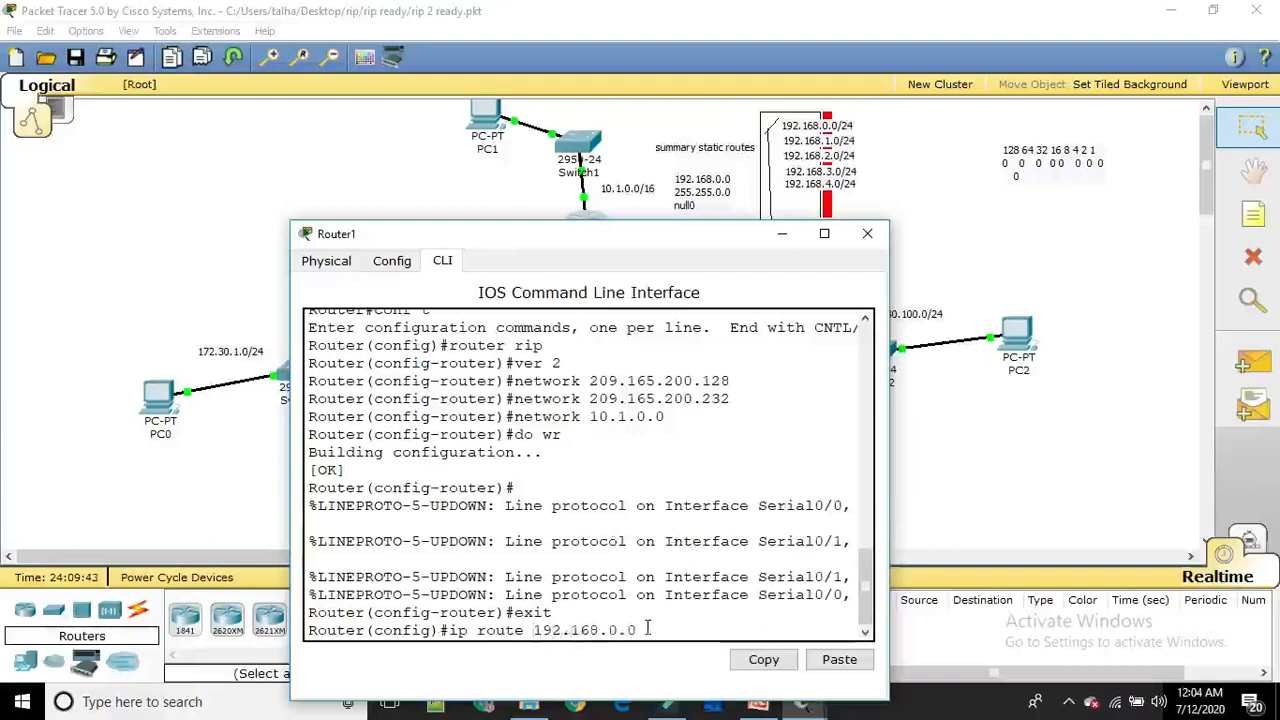
key("Right")
key("Right")
key("Right")
key("Right")
key("Right")
key("Right")
type("255.")
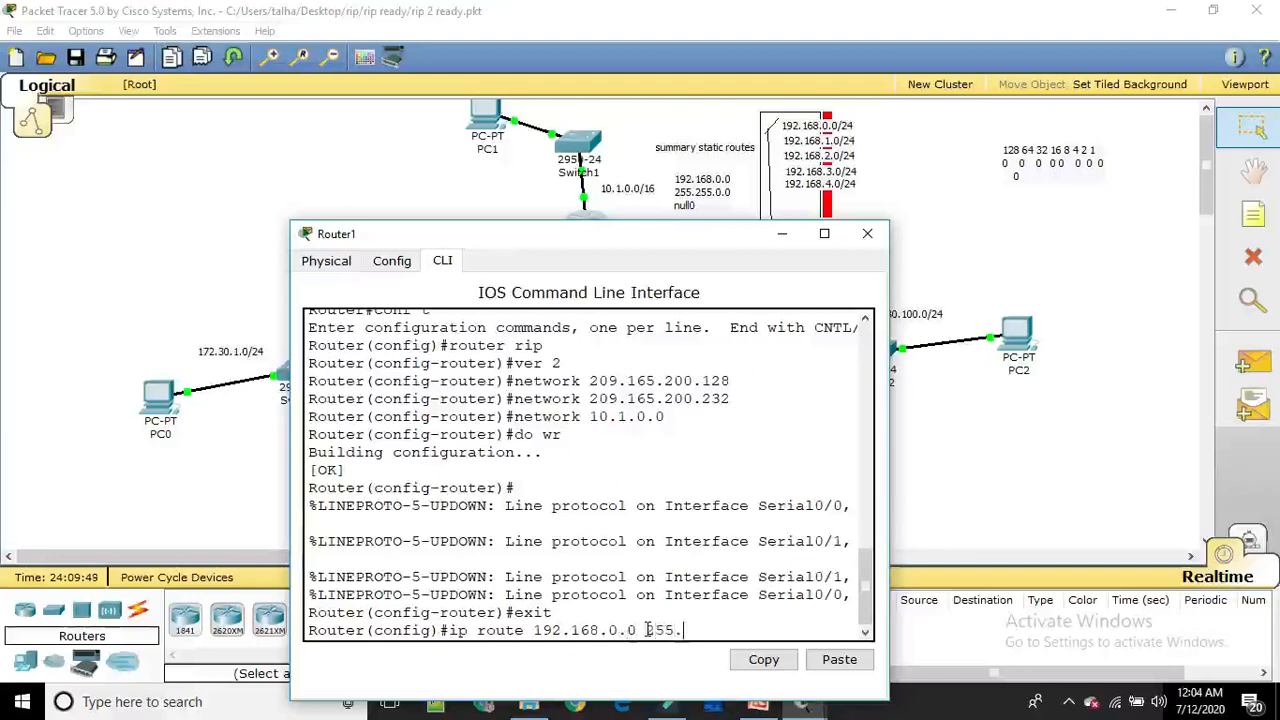
type("255.0.0 null")
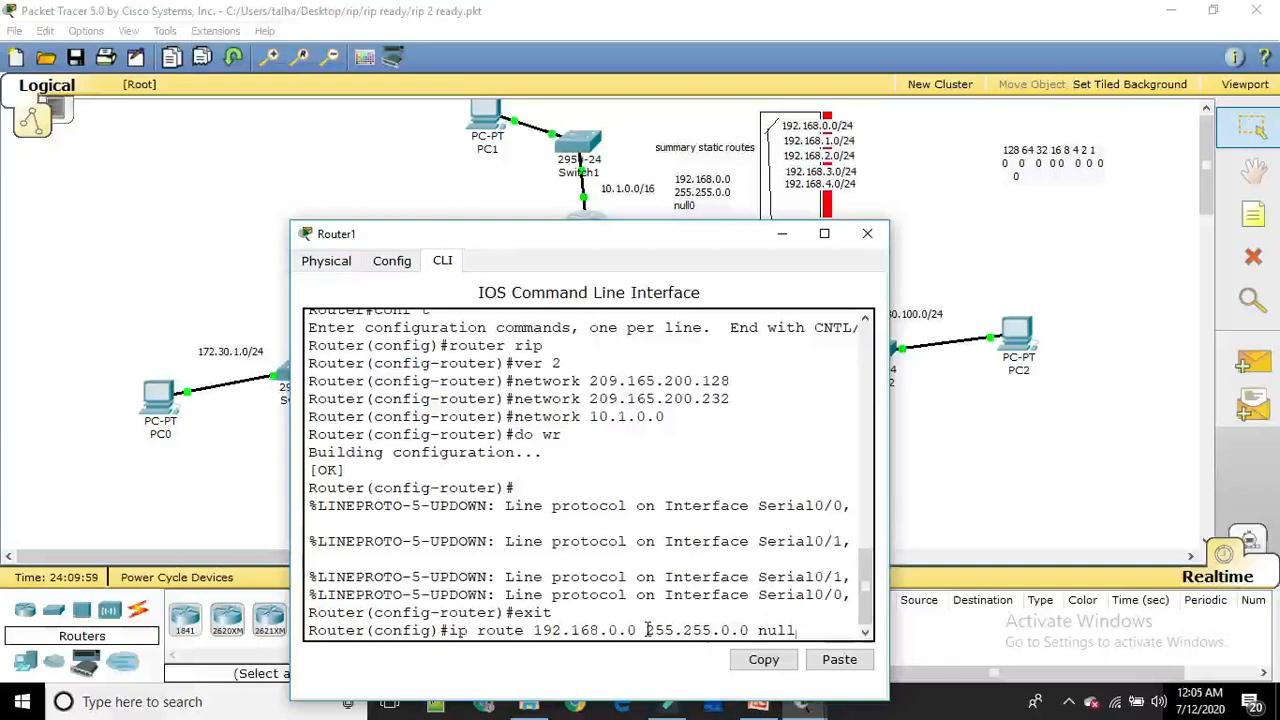
key("Return")
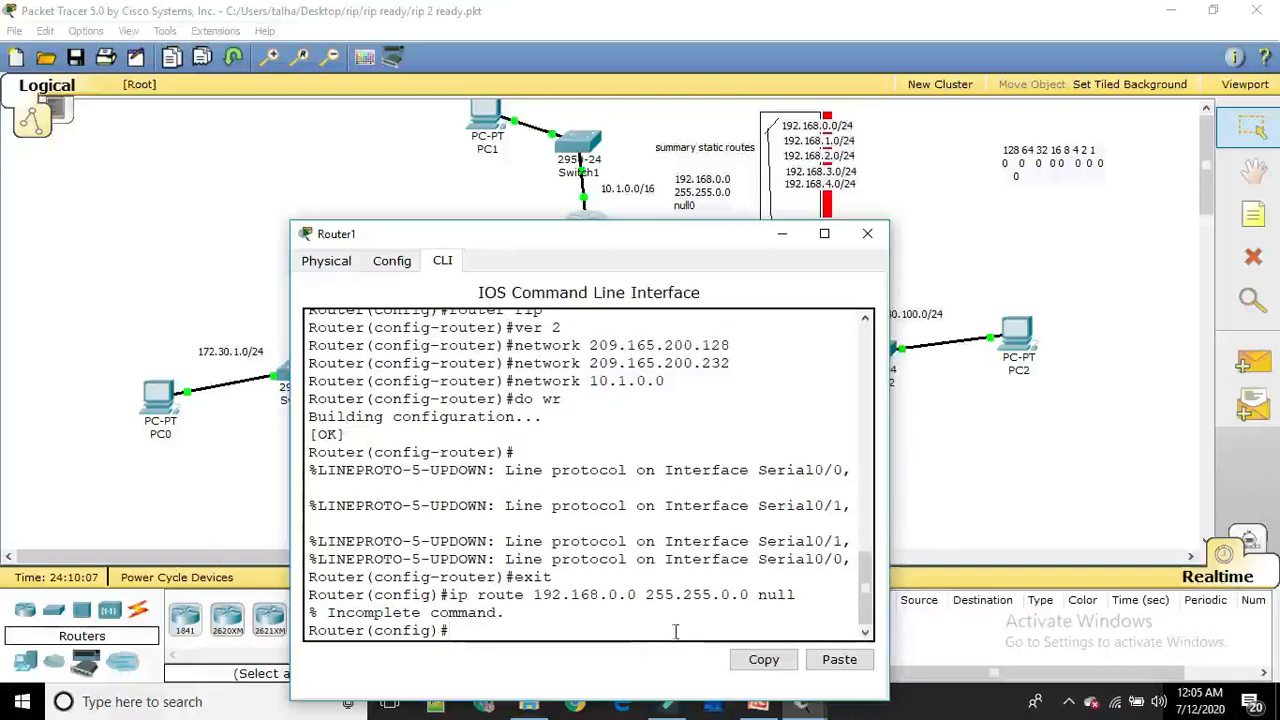
Reissue Router1's static route command with the interface number added: ip route 192.168.0.0 255.255.0.0 null 0
key("Up")
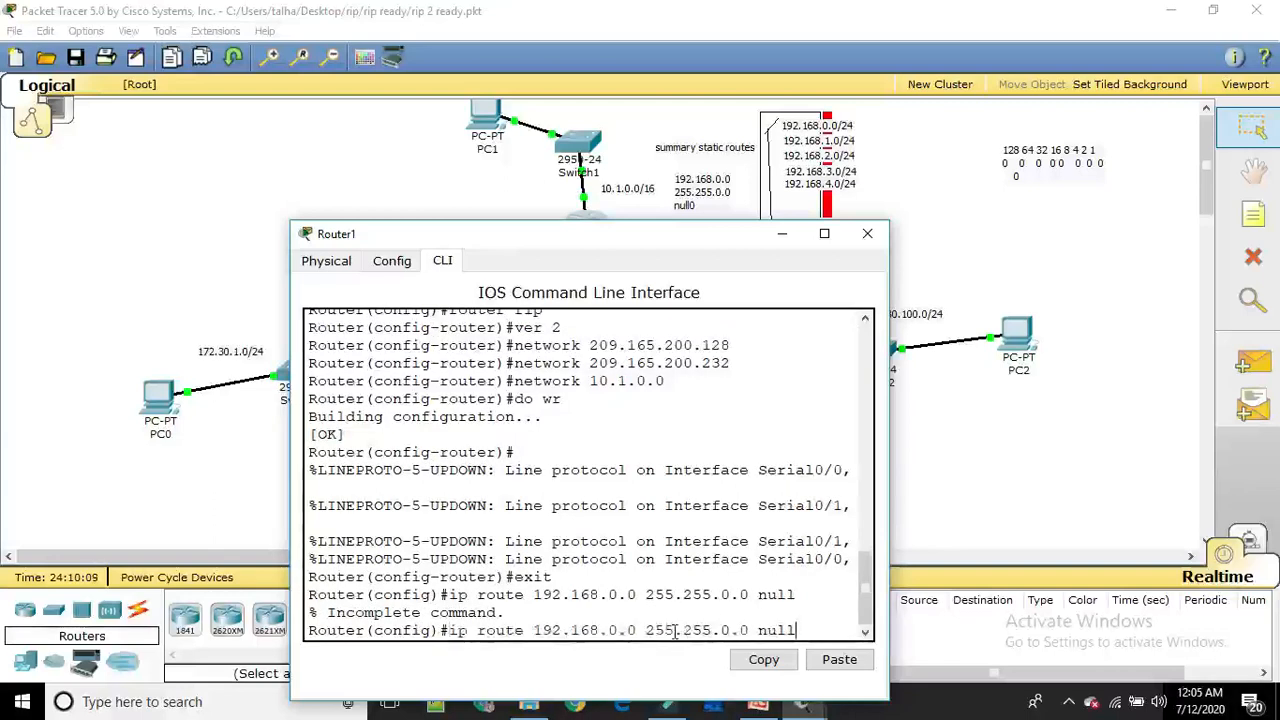
type("0")
key("Return")
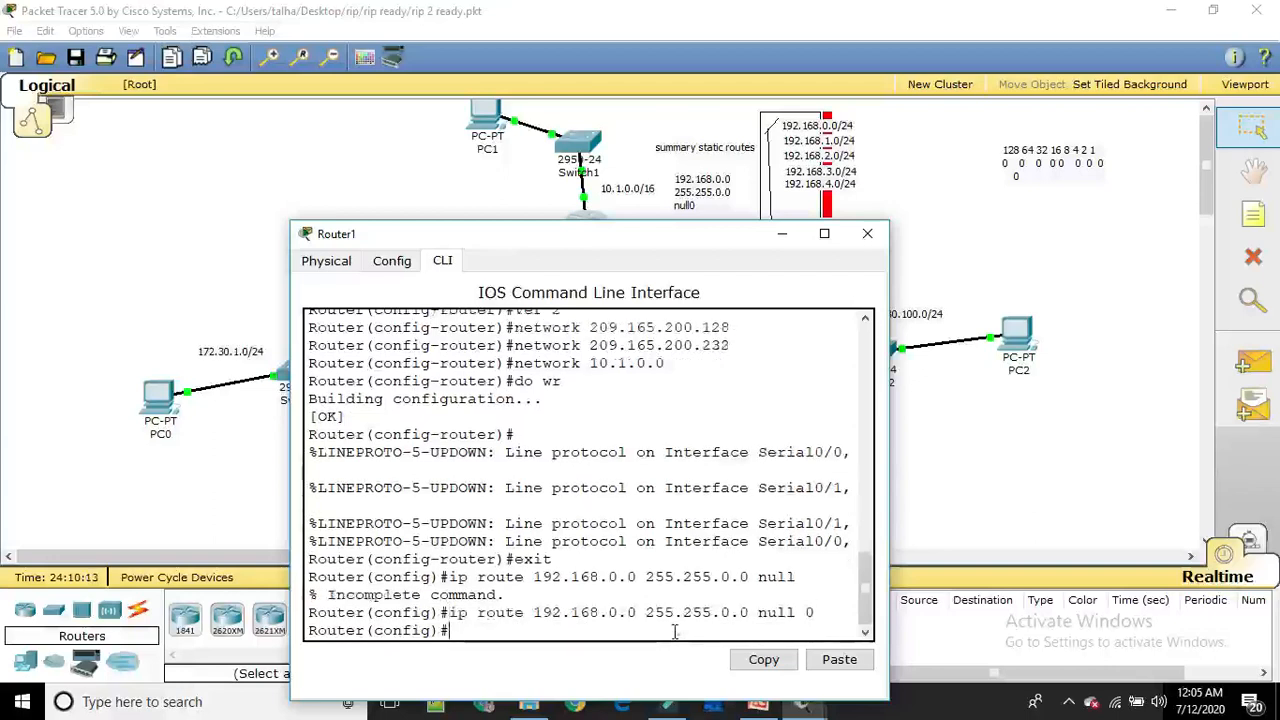
Display Router1's IP routing table with do sh ip route and highlight the code of the 192.168.0.0/16 static route
type("do sh ip route")
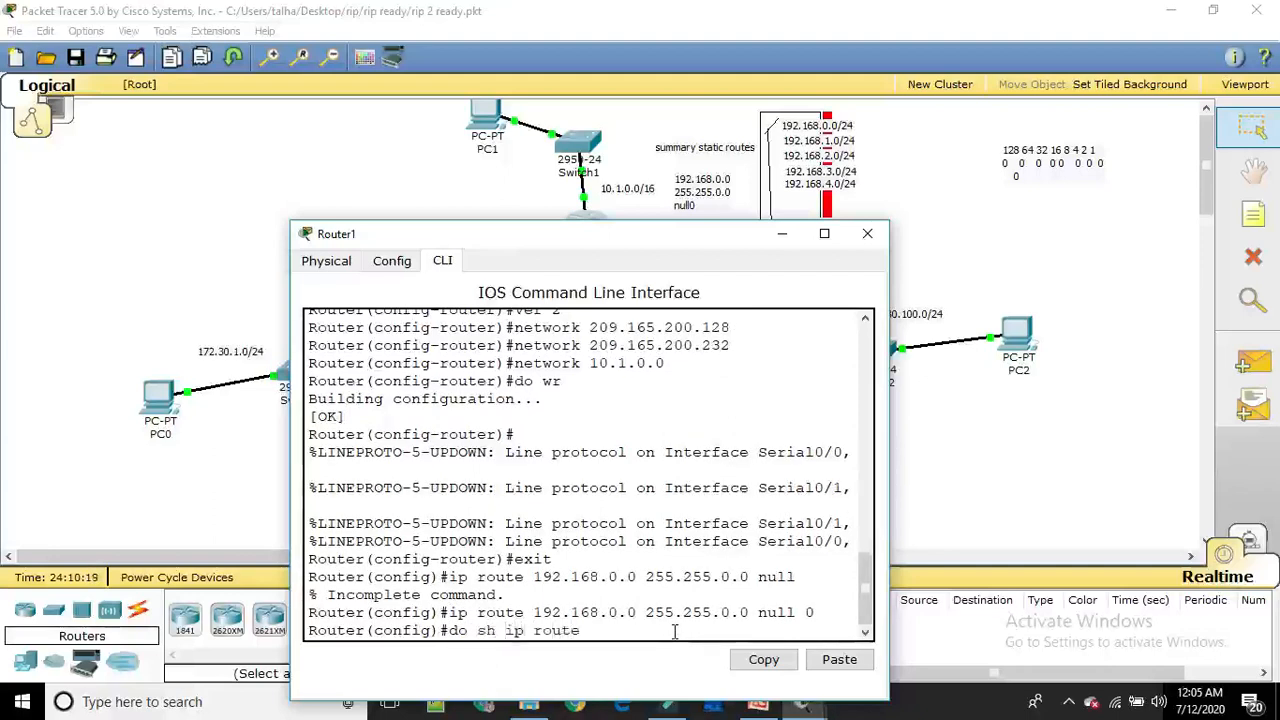
key("Return")
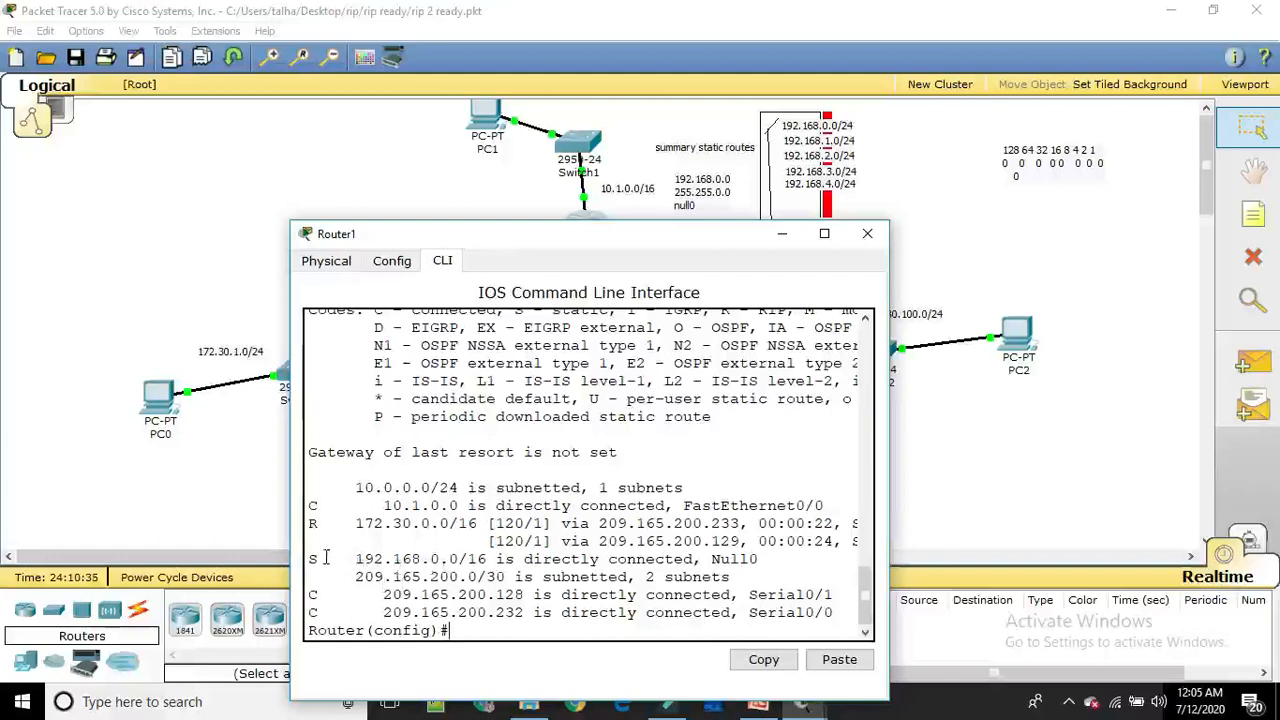
left_click_drag(325, 558, 309, 559)
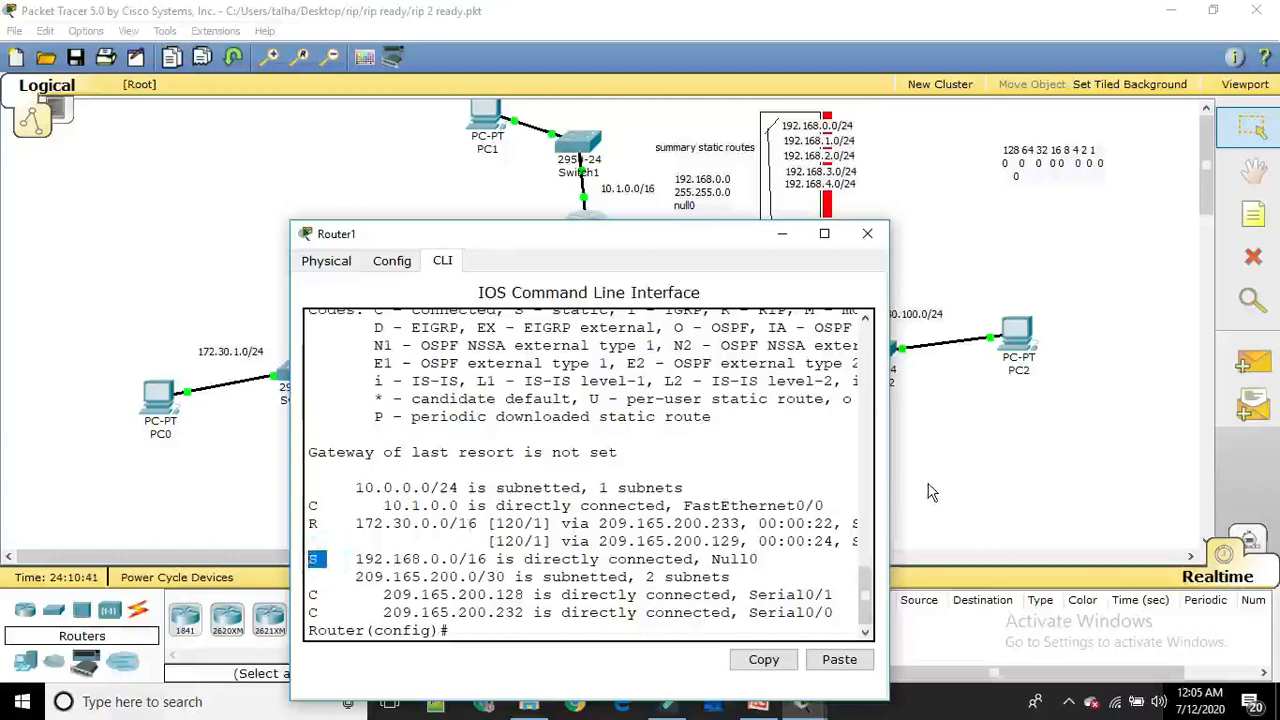
Display Router2's IP routing table with sh ip route, and close its window after checking the routes
left_click(930, 492)
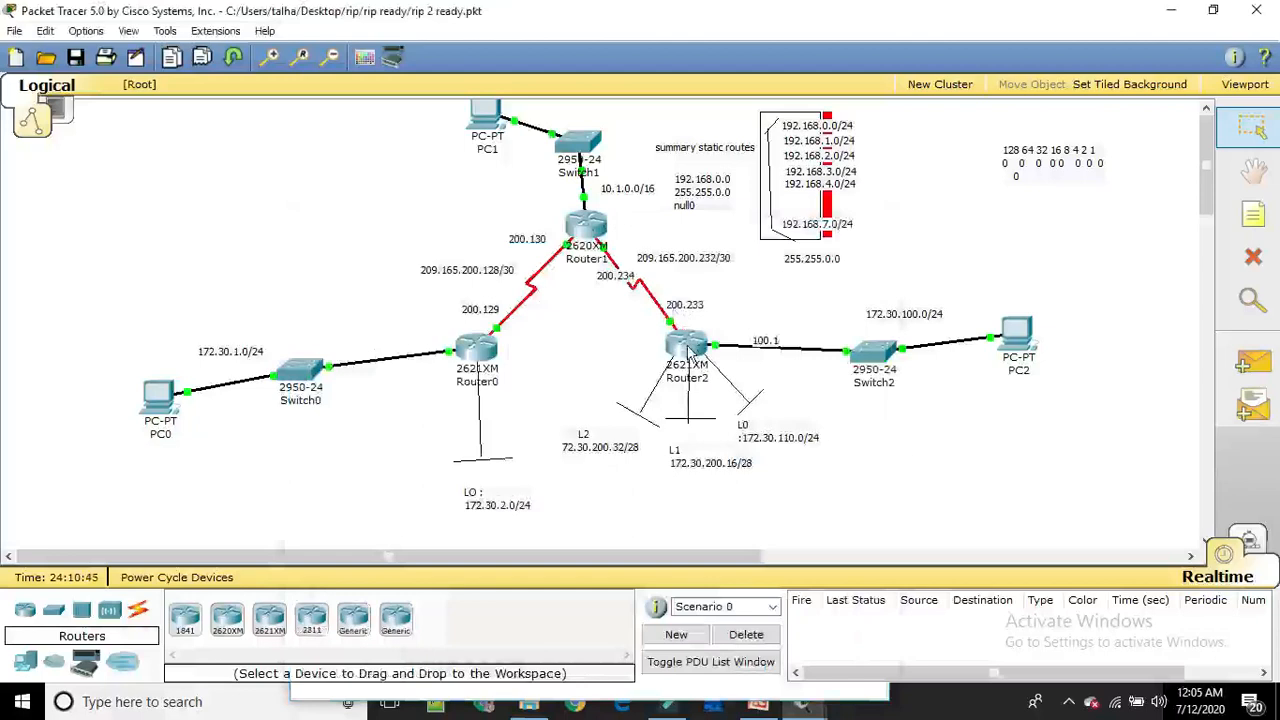
mouse_move(688, 355)
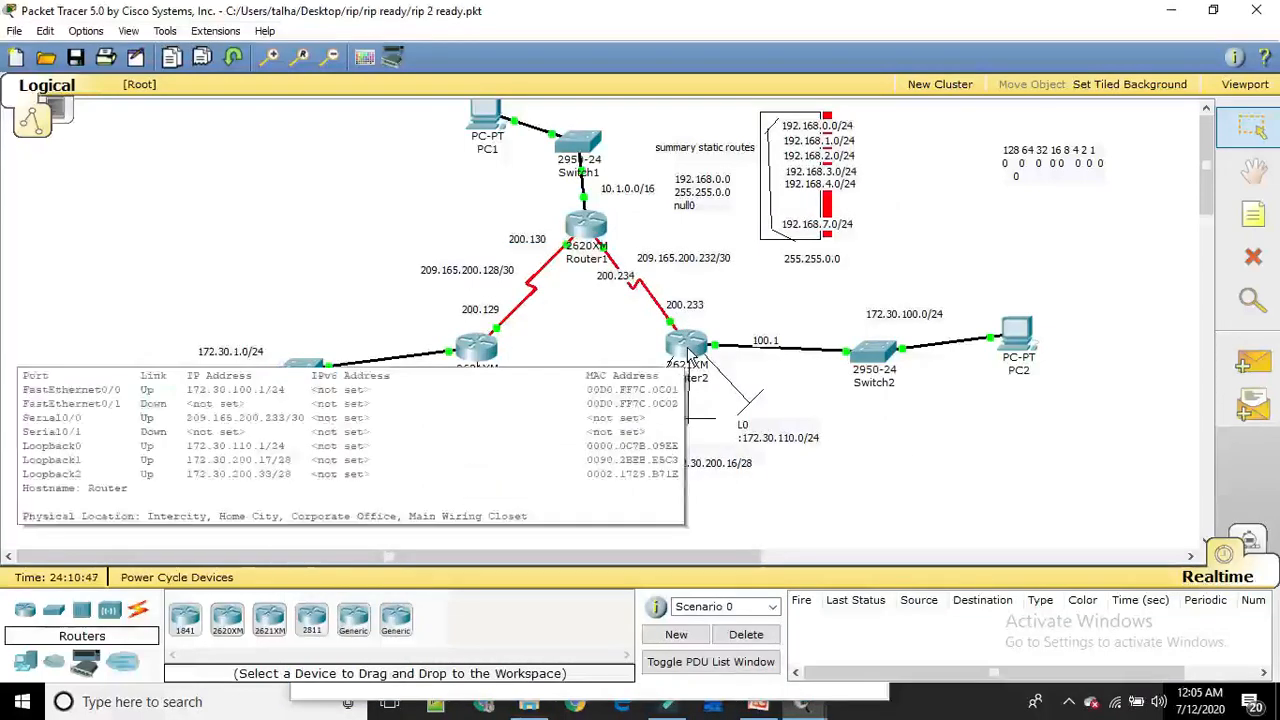
left_click(688, 355)
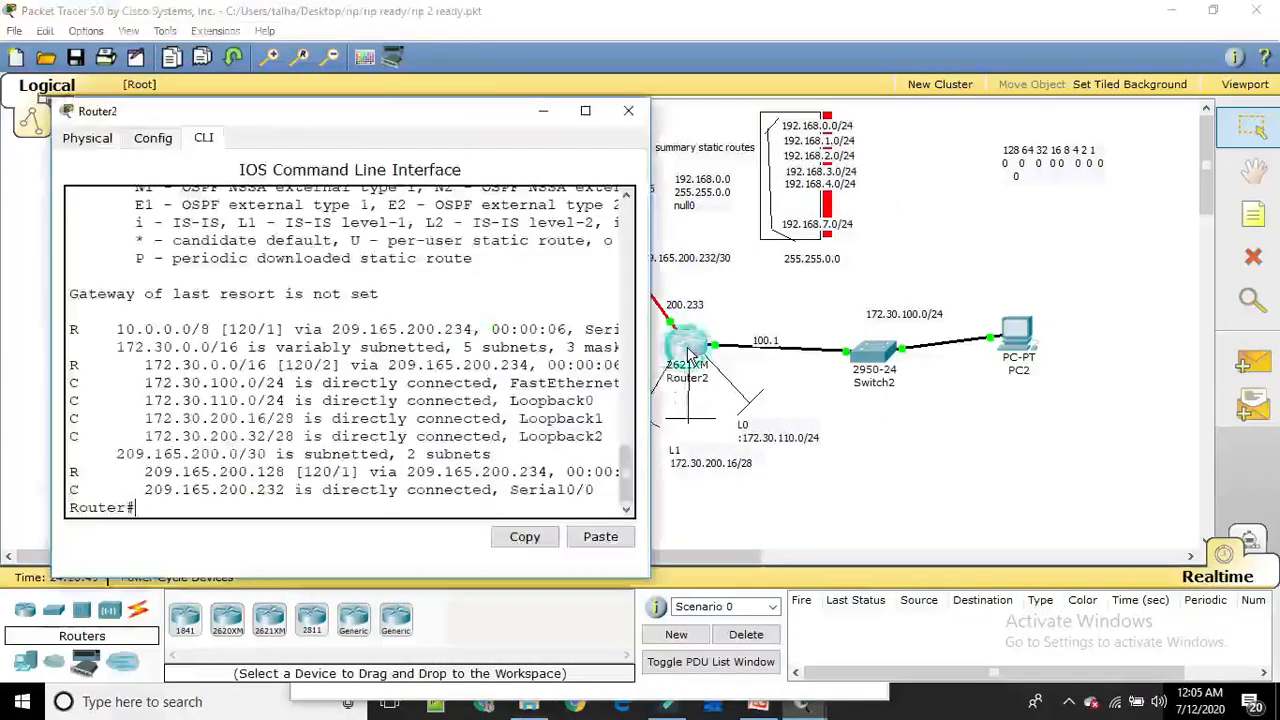
type("sh ip route")
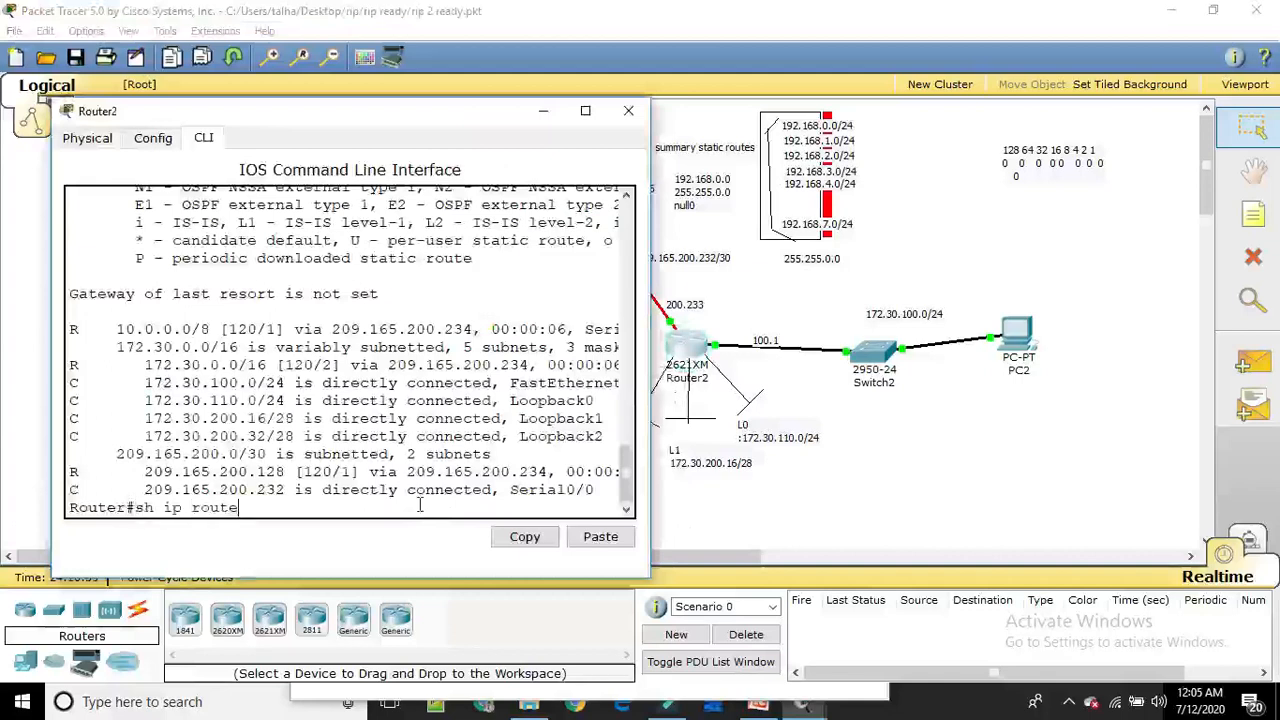
key("Return")
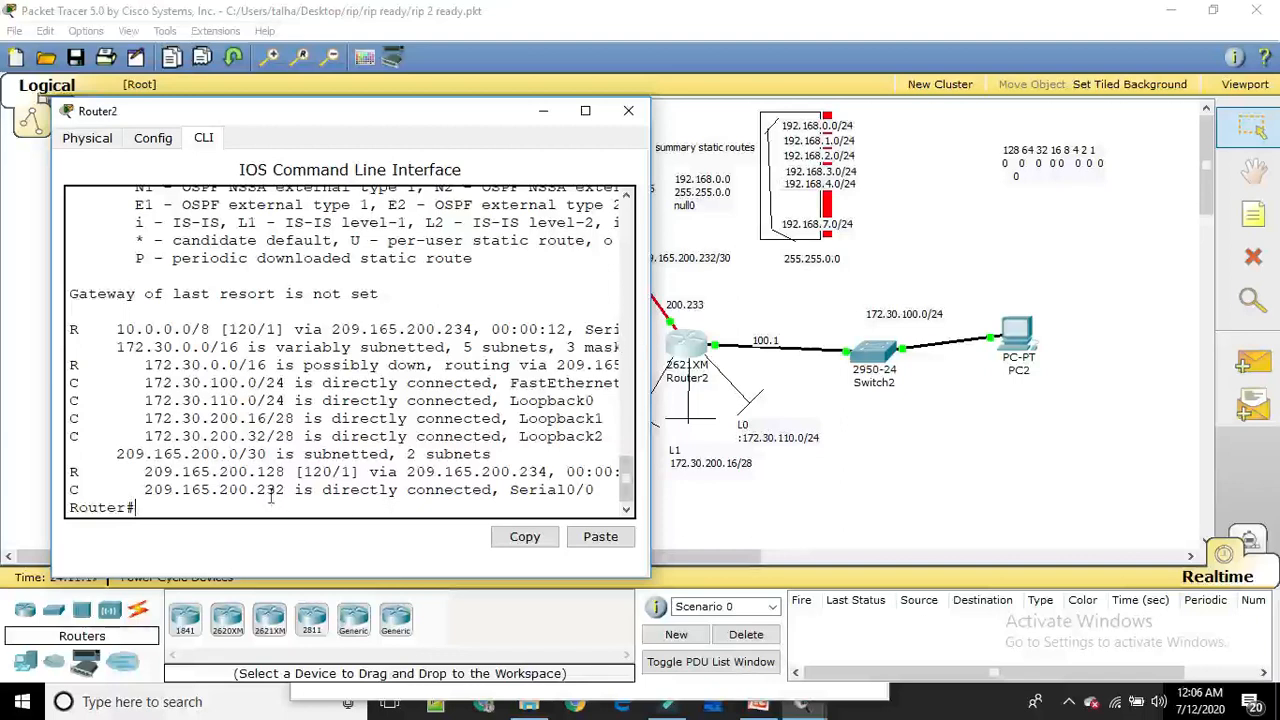
left_click(628, 111)
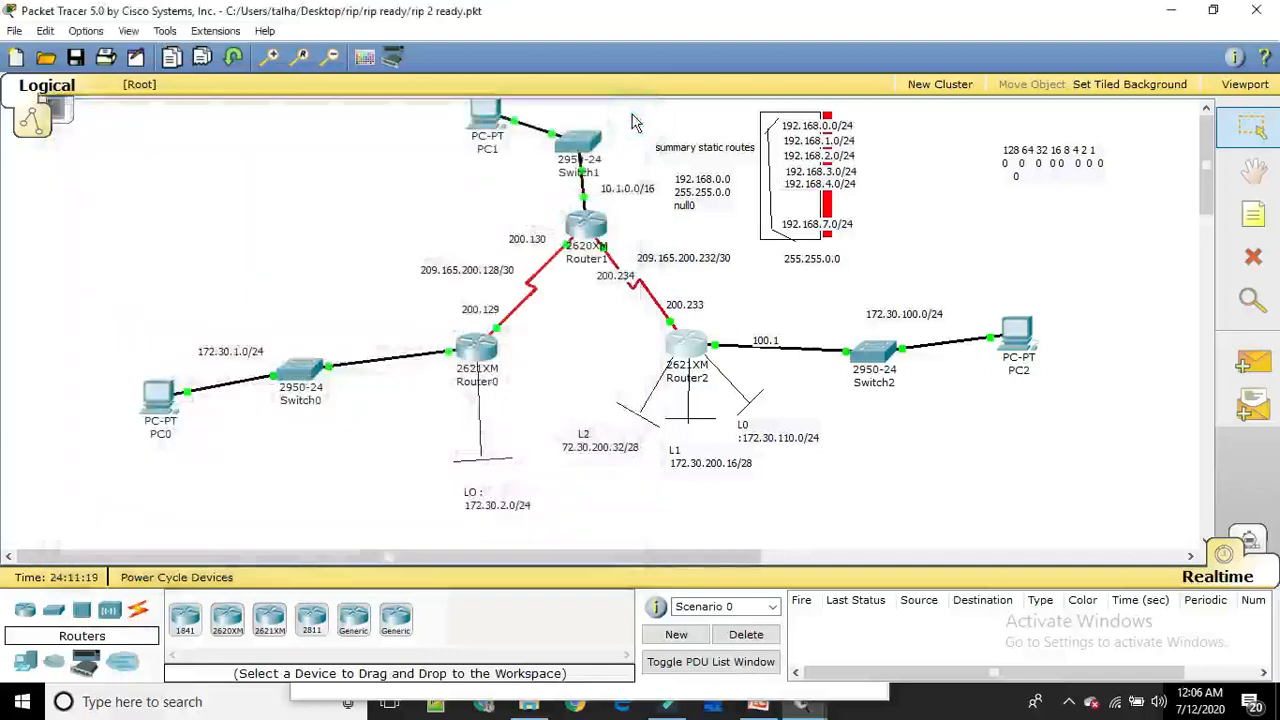
In Router1's command line, enter RIP configuration with router rip and set it to version 2 with ver 2
left_click(585, 225)
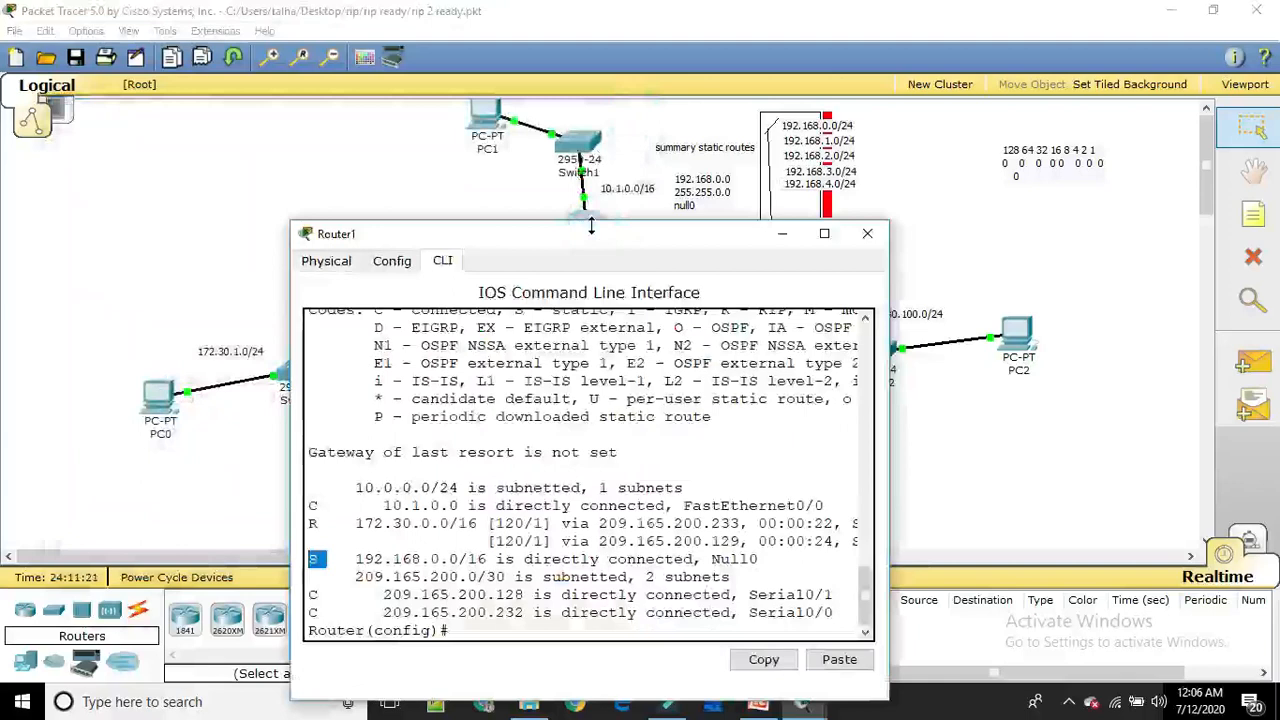
left_click(465, 632)
type("router ")
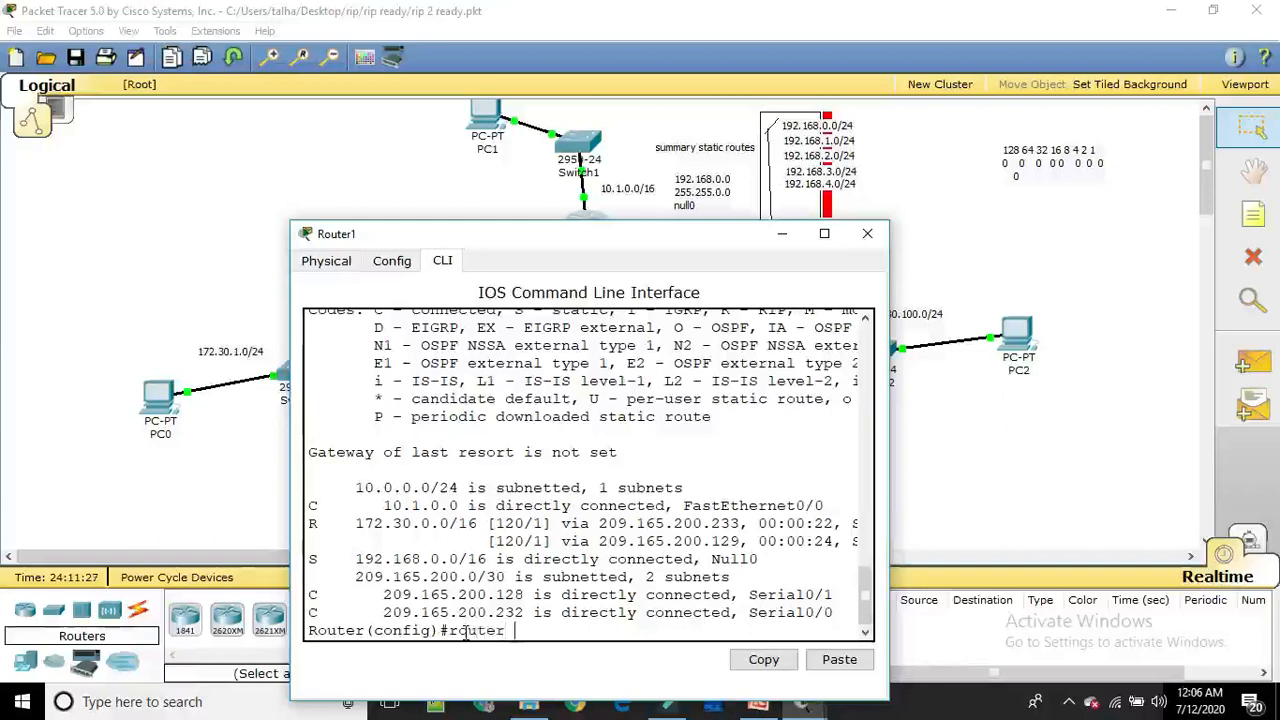
type("rip")
key("Return")
type("v")
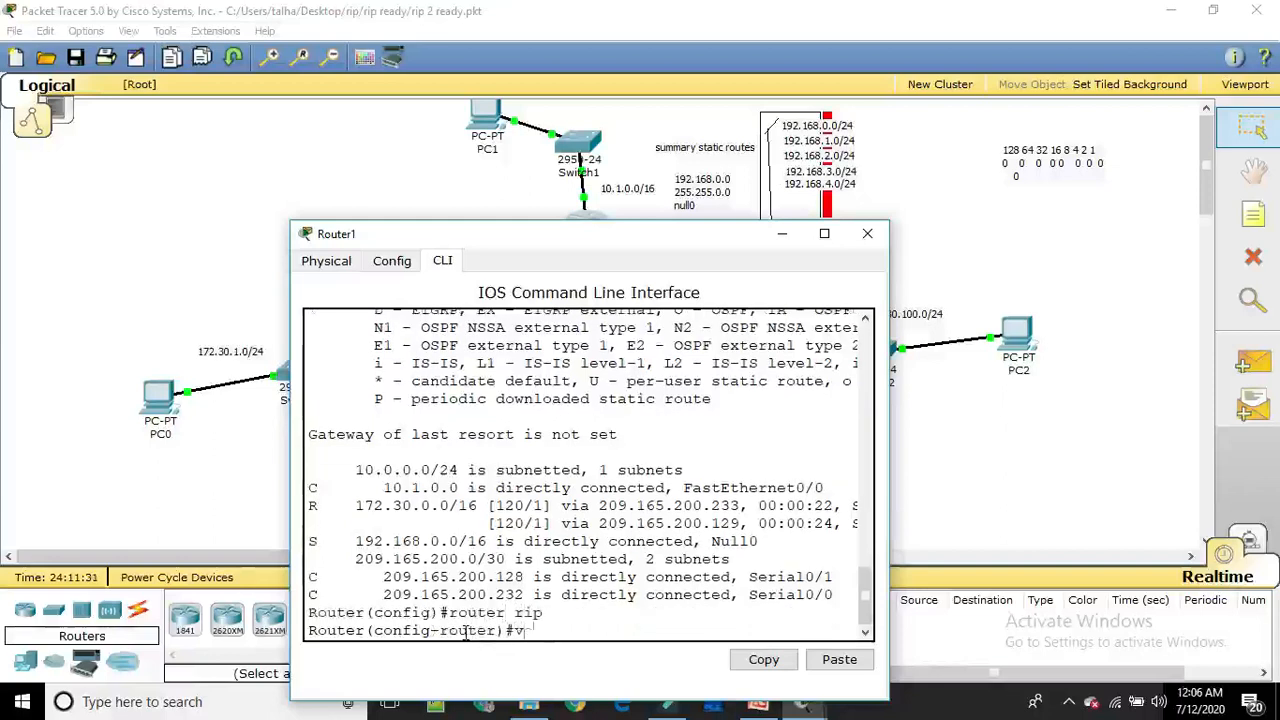
type("er 2")
key("Return")
Advertise Router1's static route through RIP with redistribute static and save the configuration with do wr
type("re")
key("Tab")
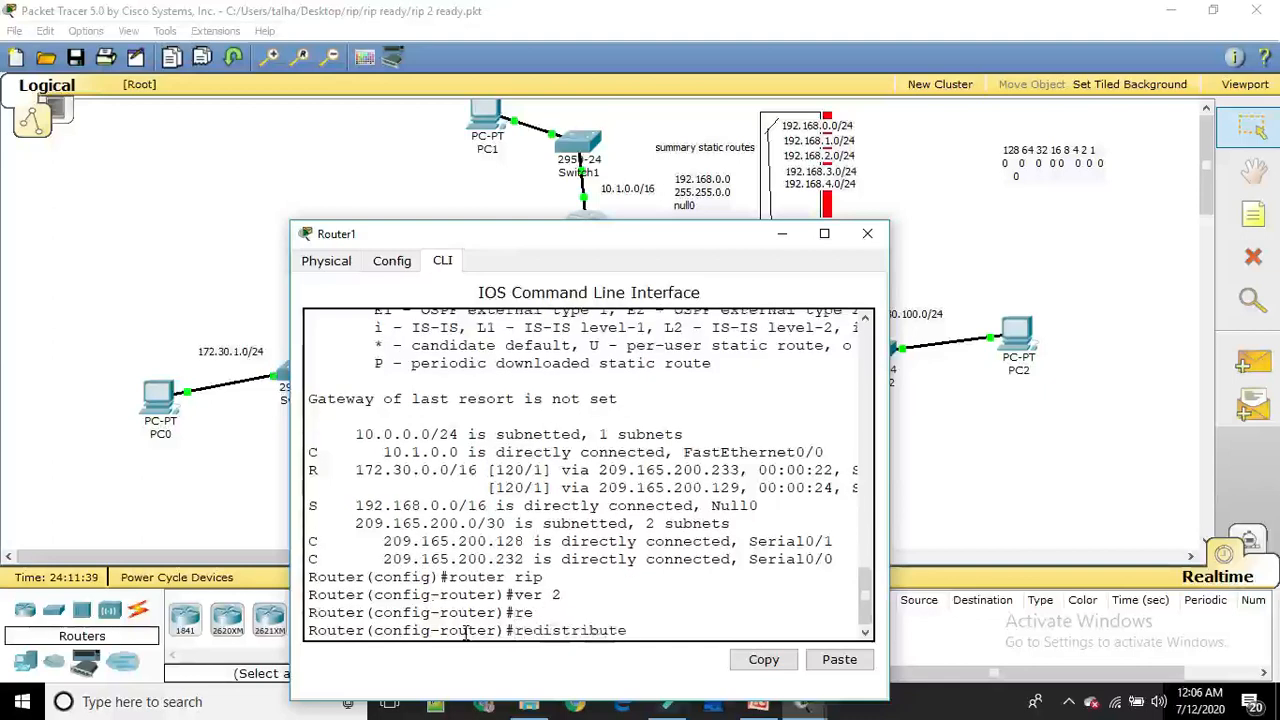
type("st")
key("Tab")
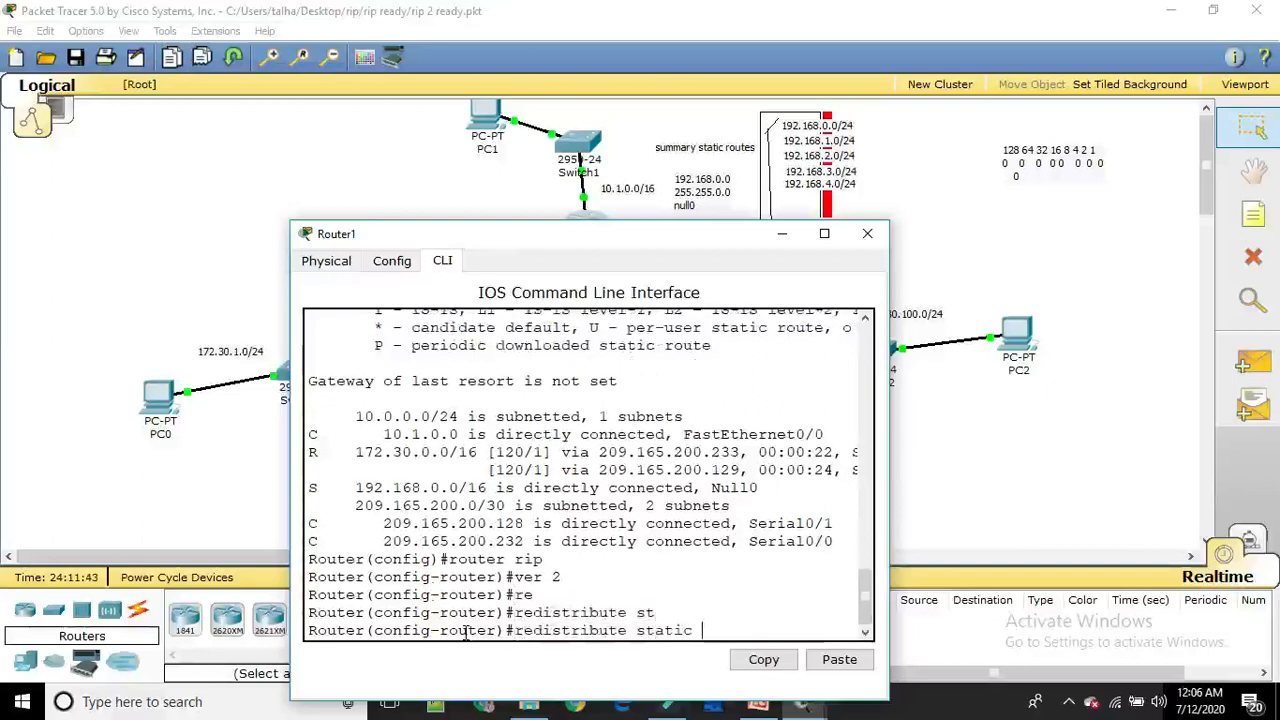
key("Return")
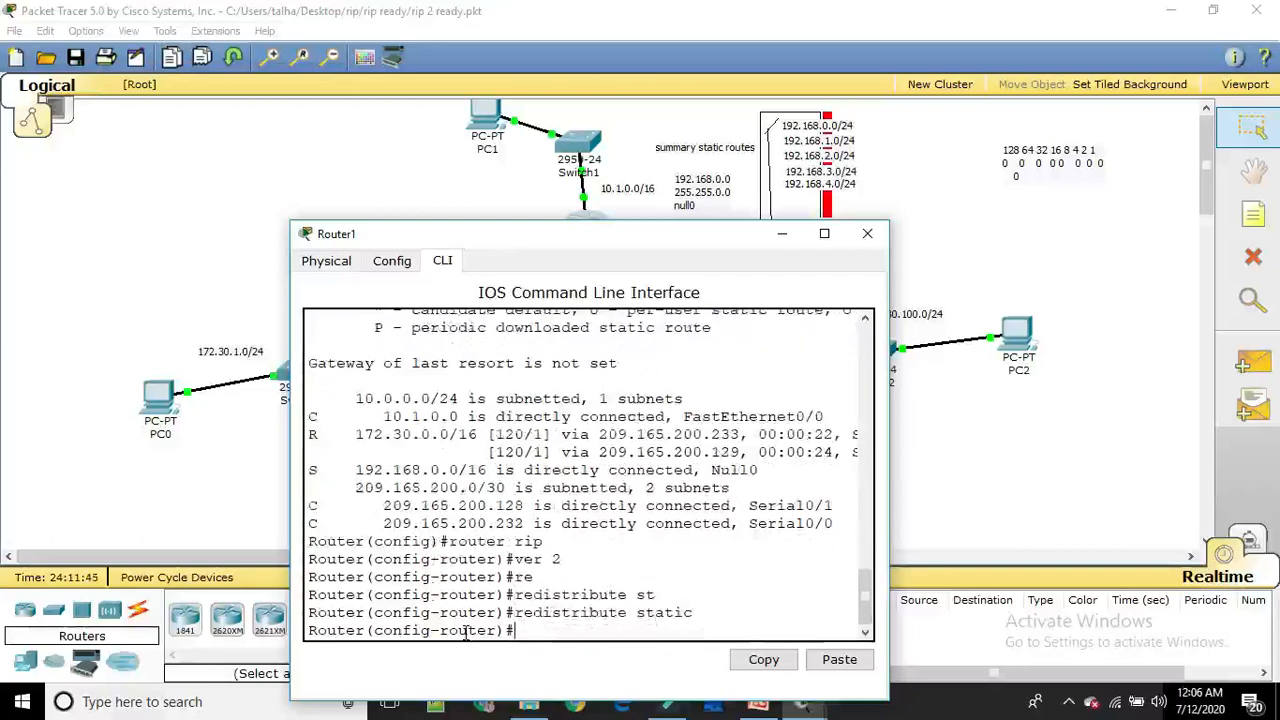
type("do wr")
key("Return")
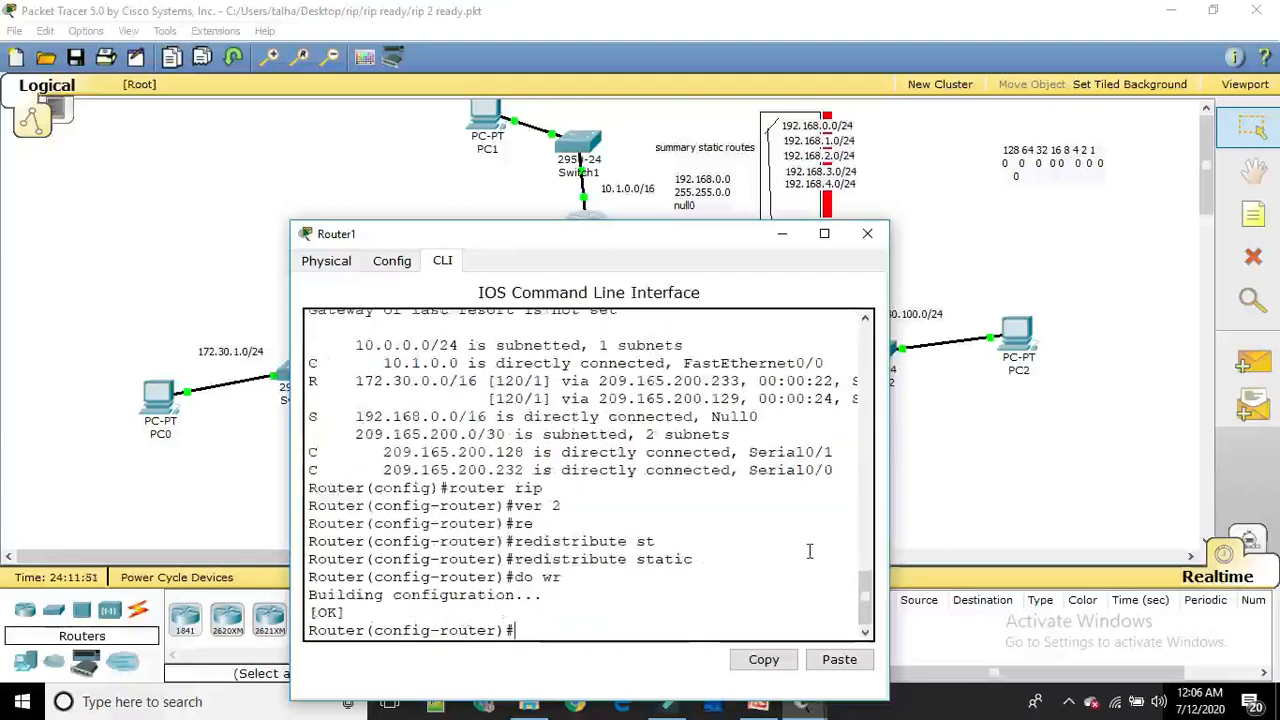
Display Router2's IP routing table again with sh ip route and highlight the 192.168.0.0/16 route entry
left_click(930, 468)
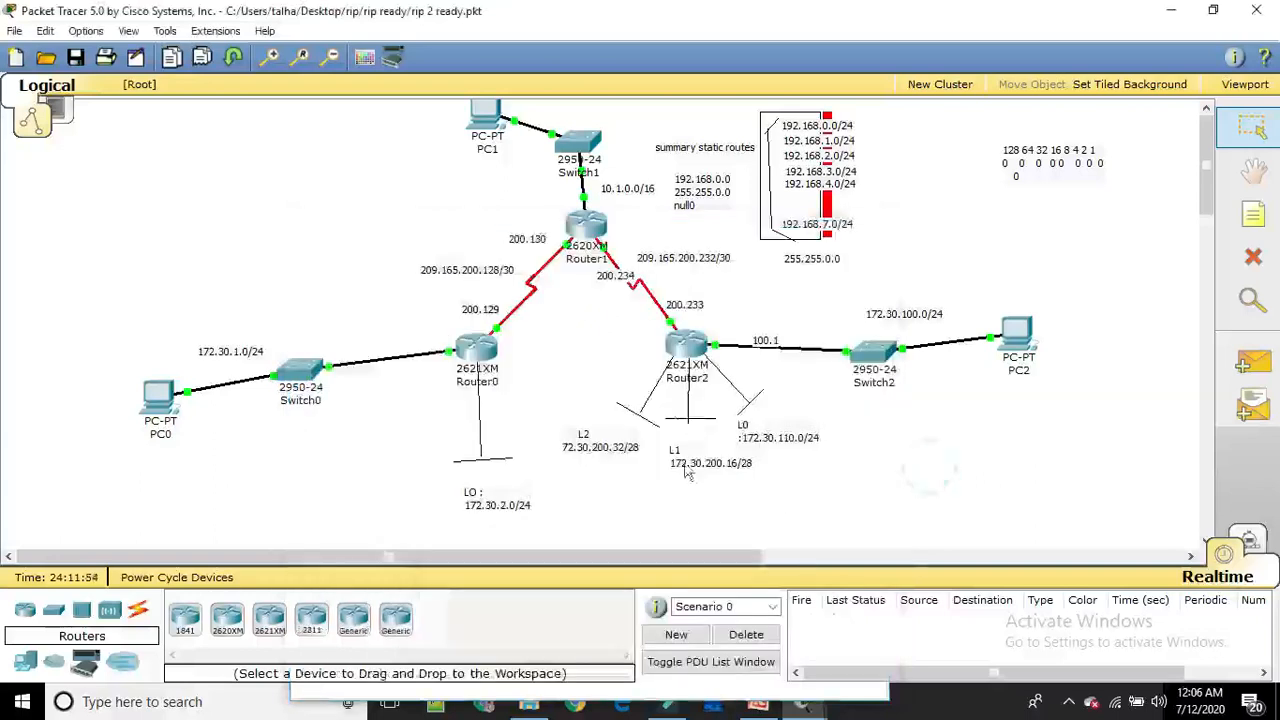
left_click(682, 344)
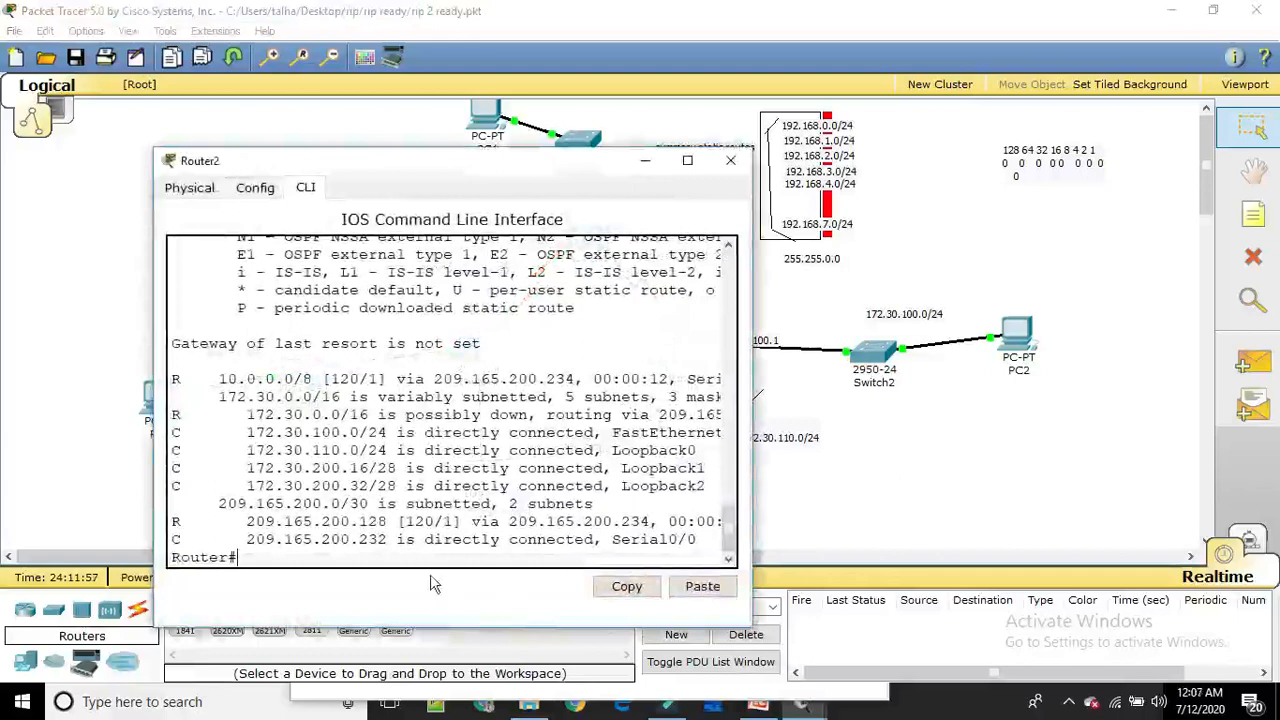
type("sh ip route")
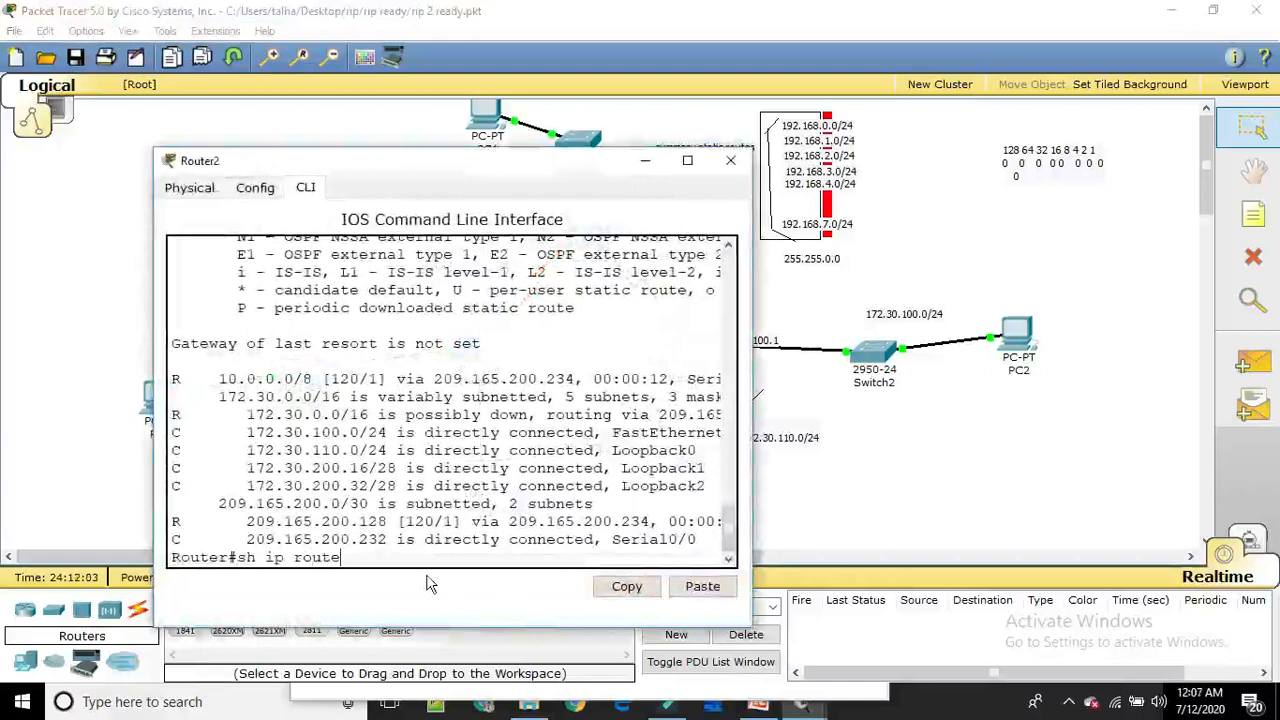
key("Return")
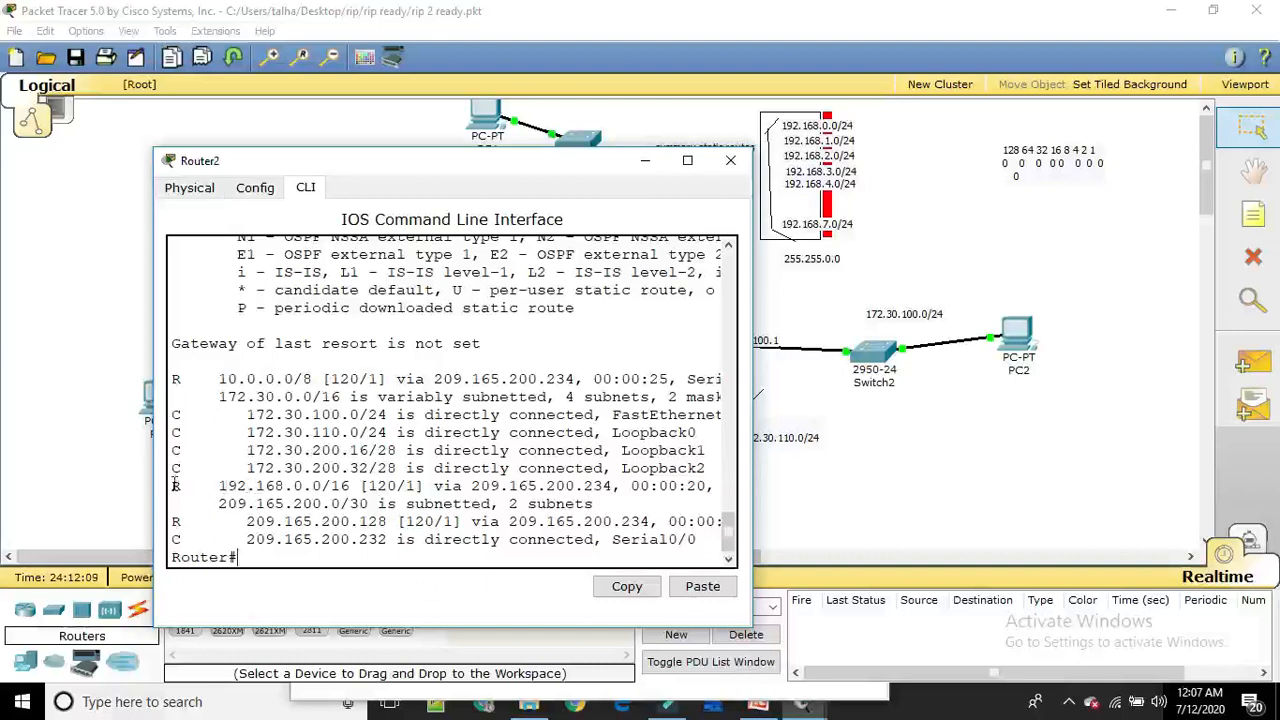
left_click_drag(175, 486, 714, 485)
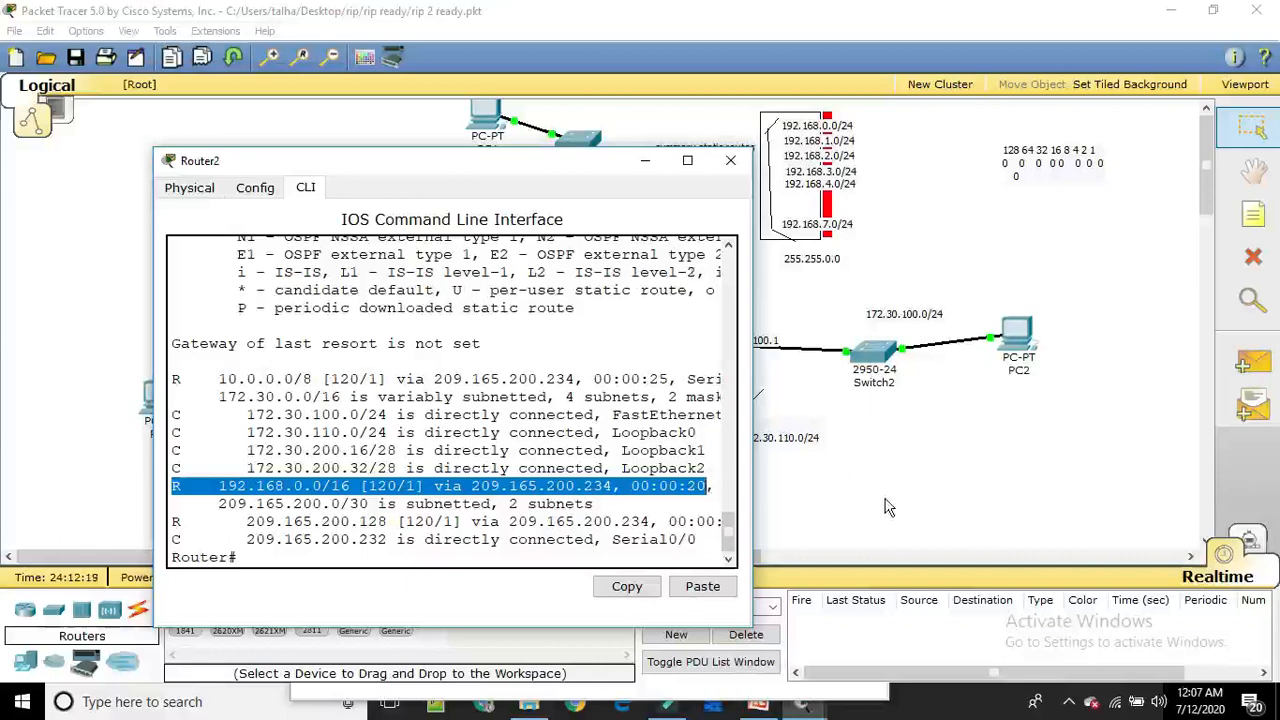
left_click(924, 453)
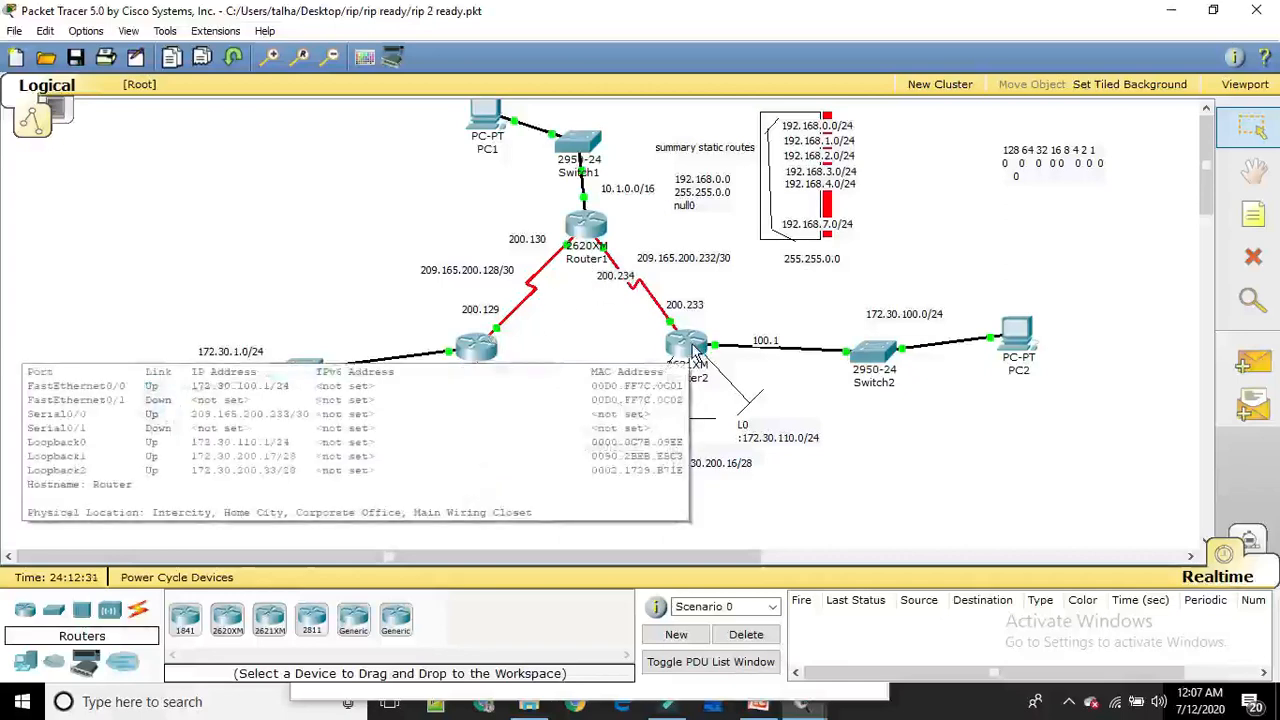
left_click(690, 345)
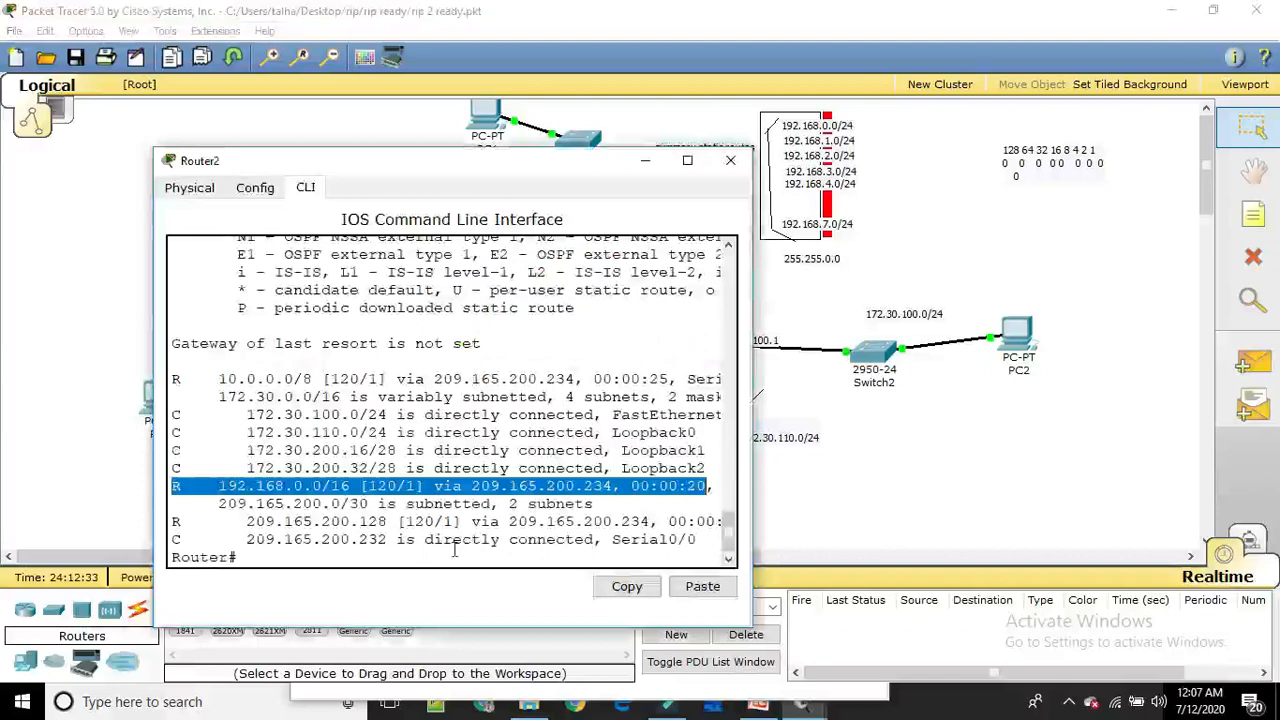
Set PC2's static IP address to 172.30.100.2 and its default gateway to 172.30.100.1, and close the PC2 window
left_click_drag(938, 437, 963, 402)
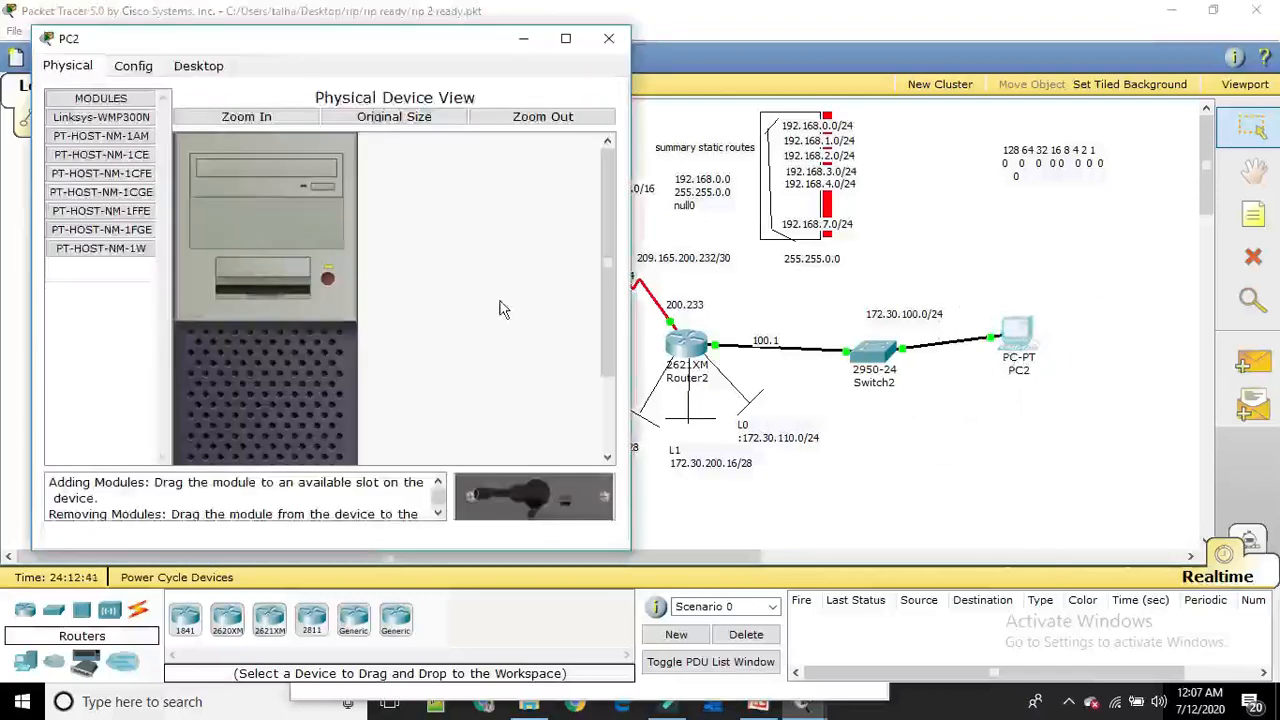
left_click(198, 66)
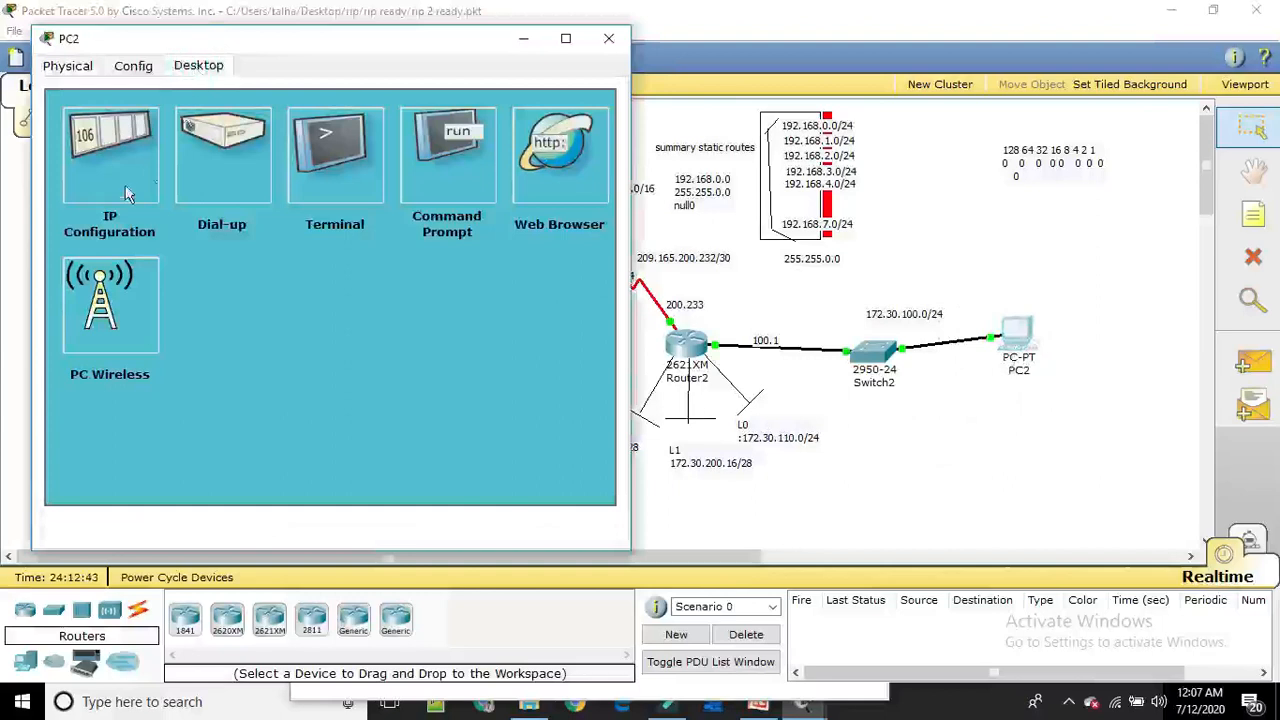
left_click(101, 150)
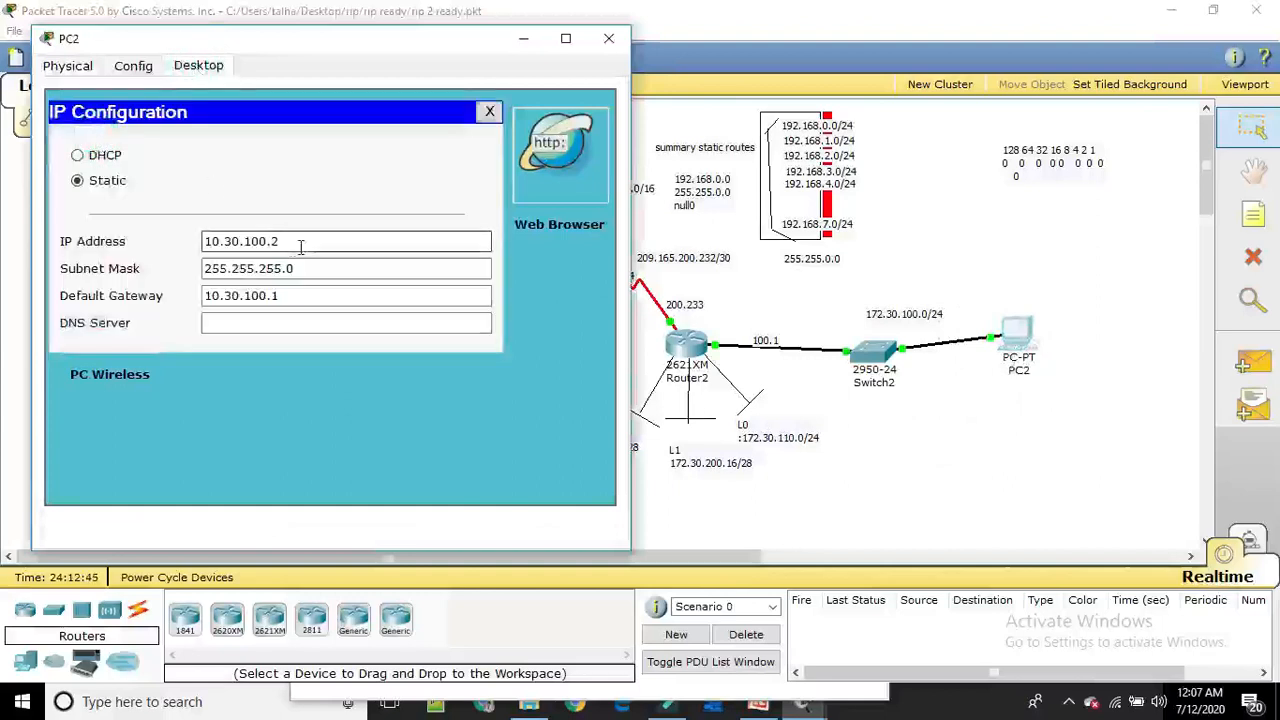
left_click(220, 241)
left_click(220, 240)
key("BackSpace")
type("72")
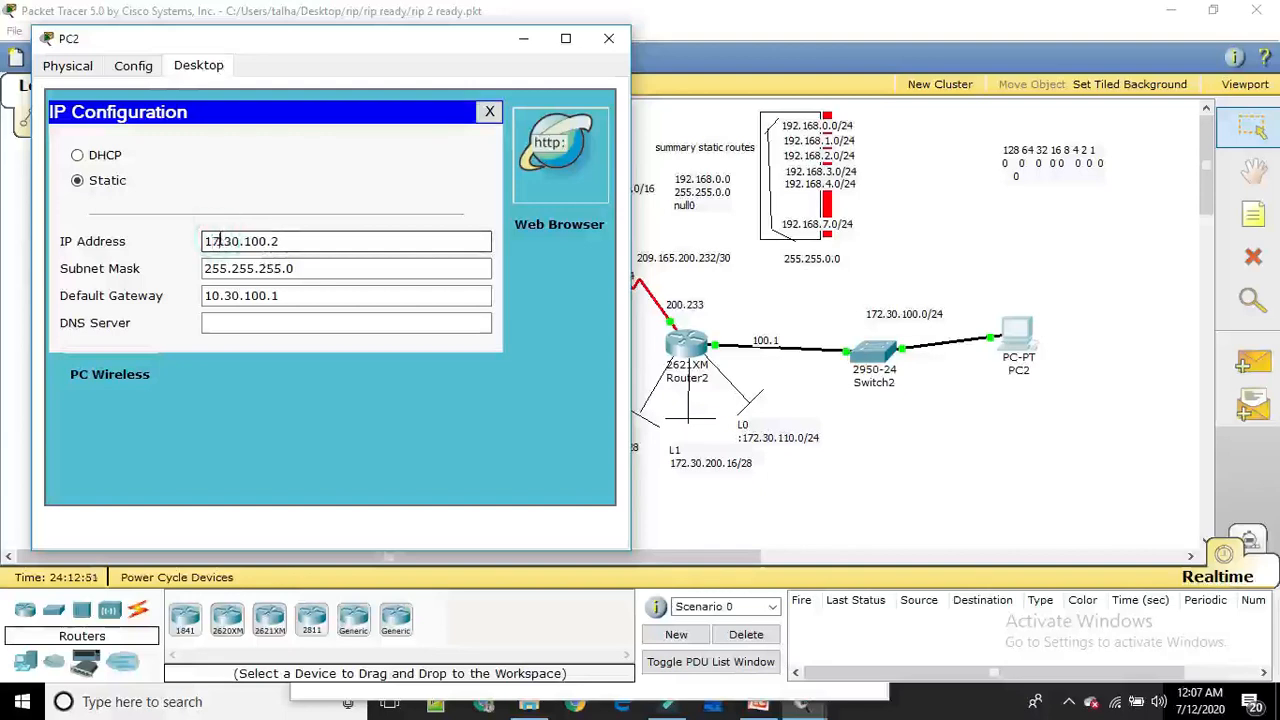
left_click(220, 295)
key("BackSpace")
type("72")
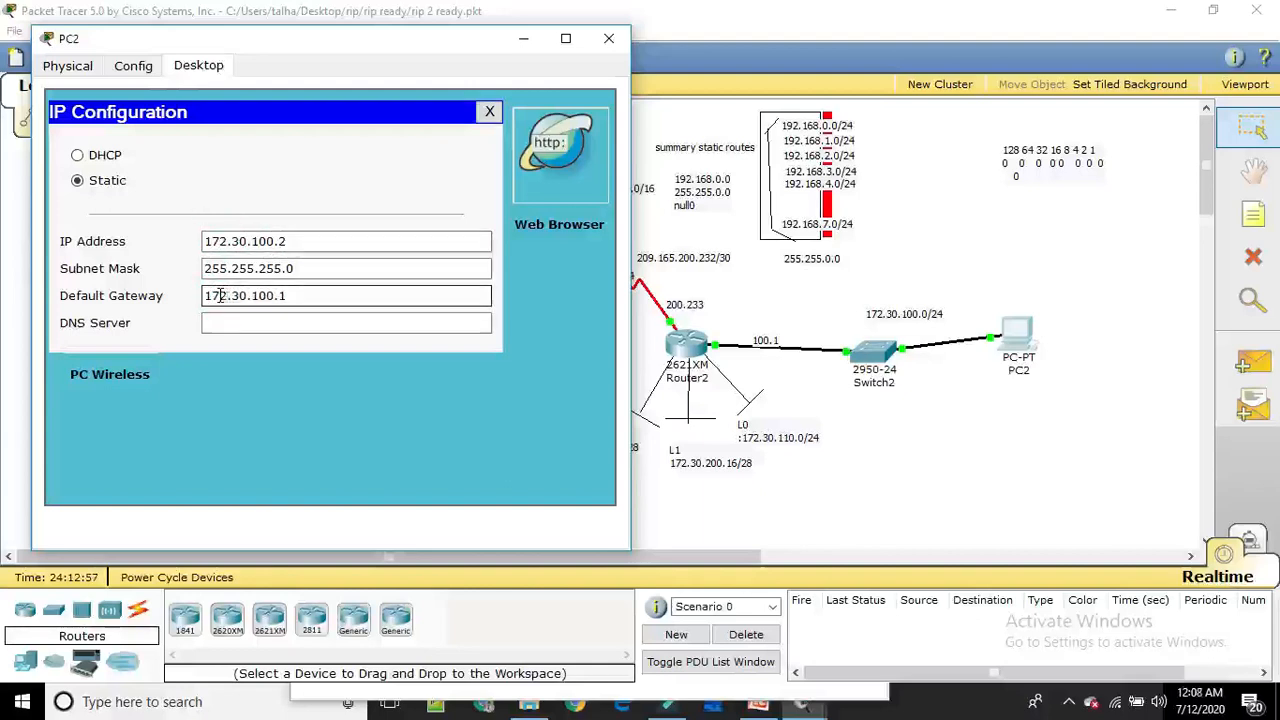
left_click(607, 38)
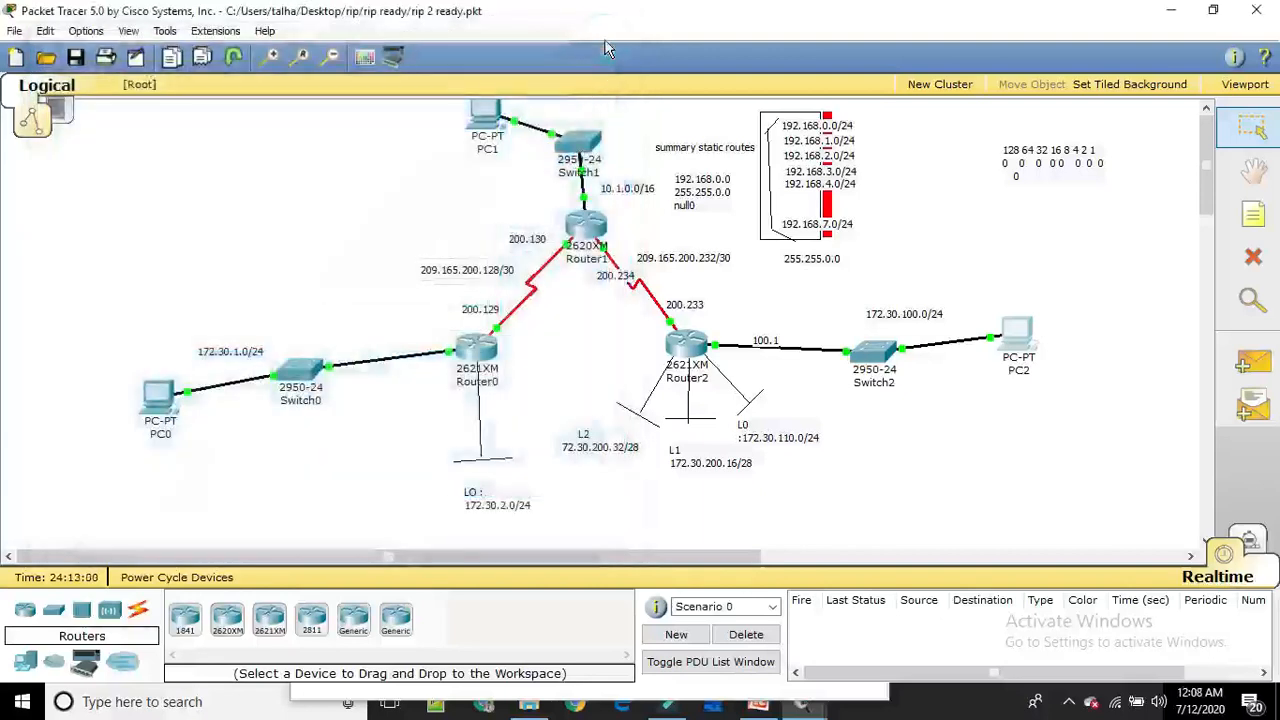
Set PC1's static IP address to 10.1.0.2 and its default gateway to 10.1.0.1, and close the PC1 window
left_click(488, 118)
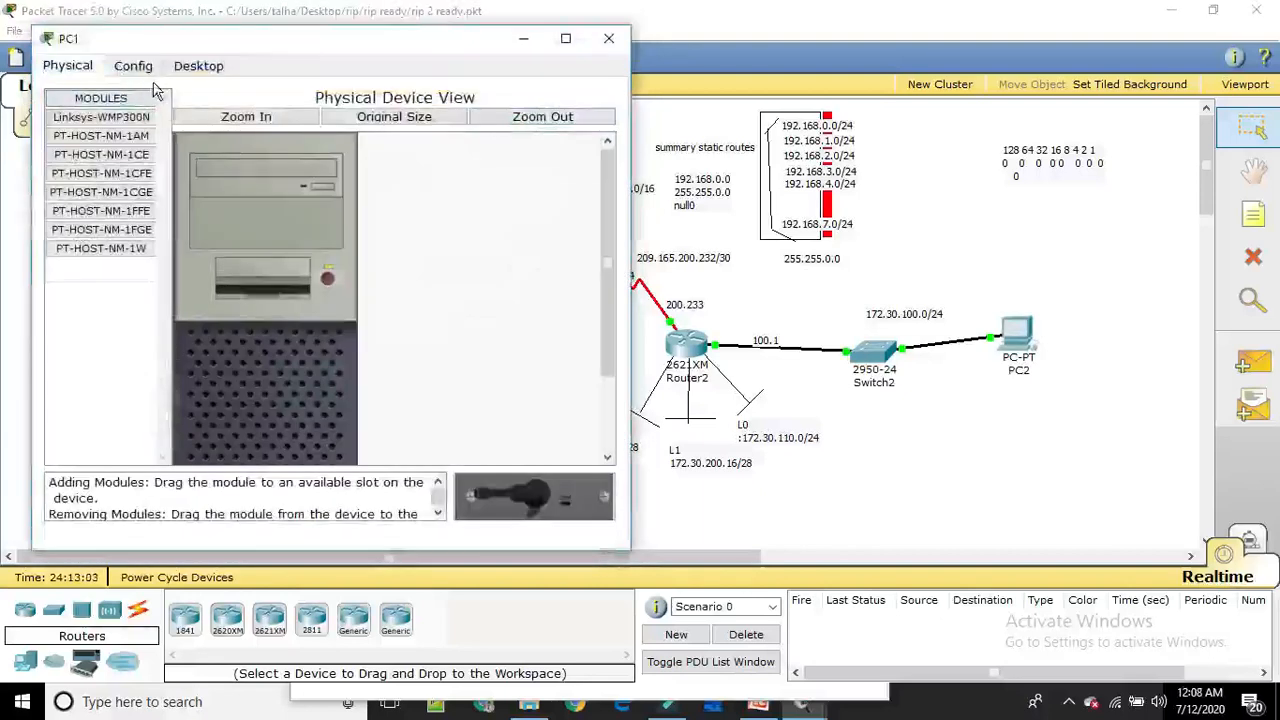
left_click(194, 72)
left_click(112, 132)
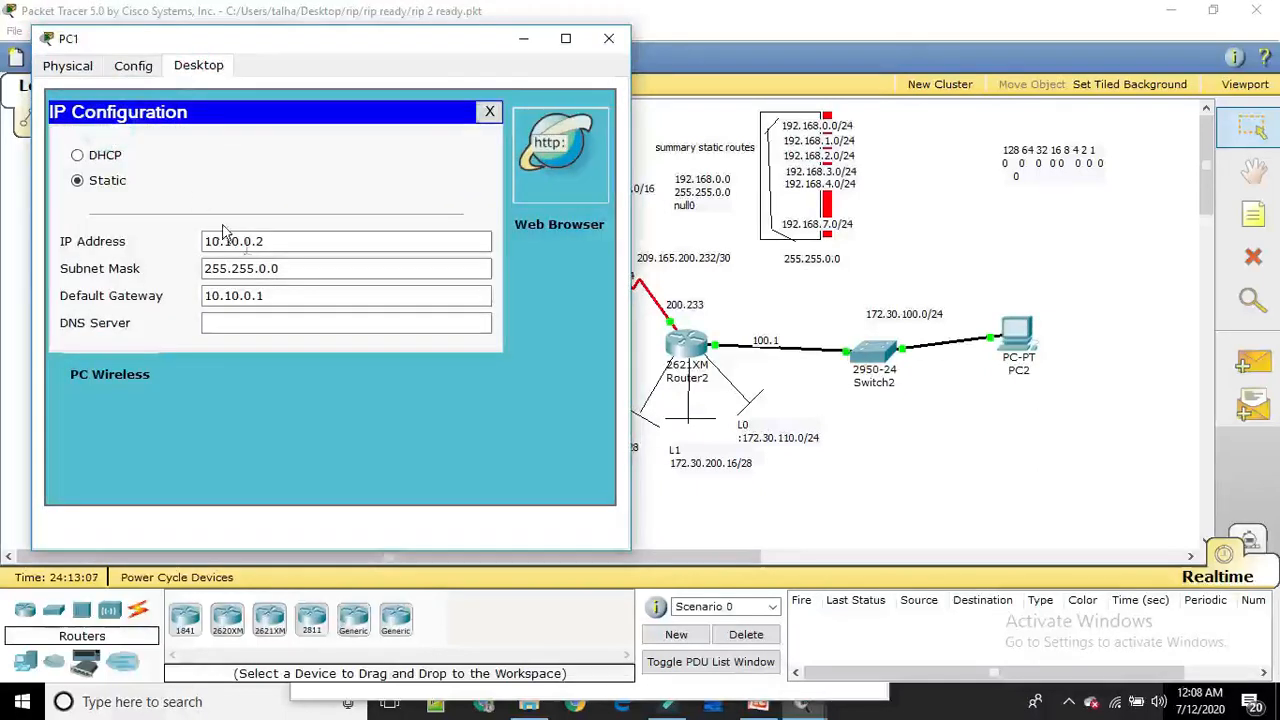
left_click(238, 241)
key("Delete")
left_click(237, 295)
key("Delete")
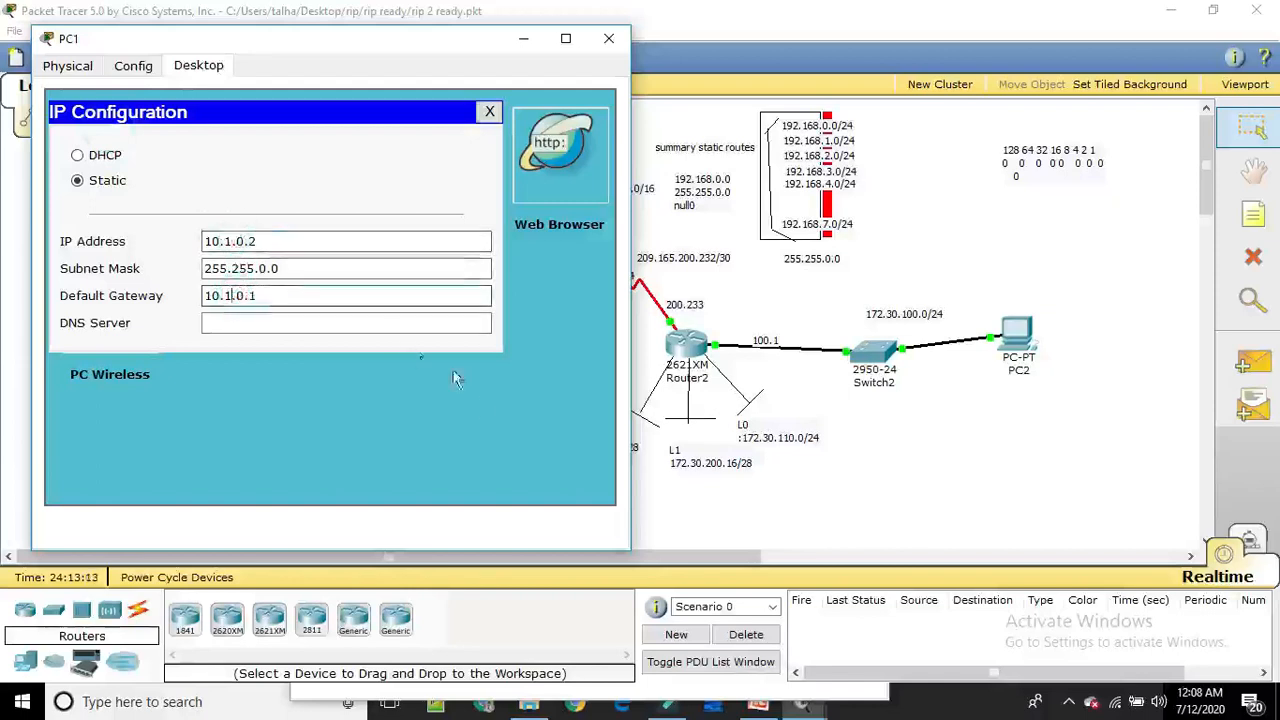
left_click(609, 40)
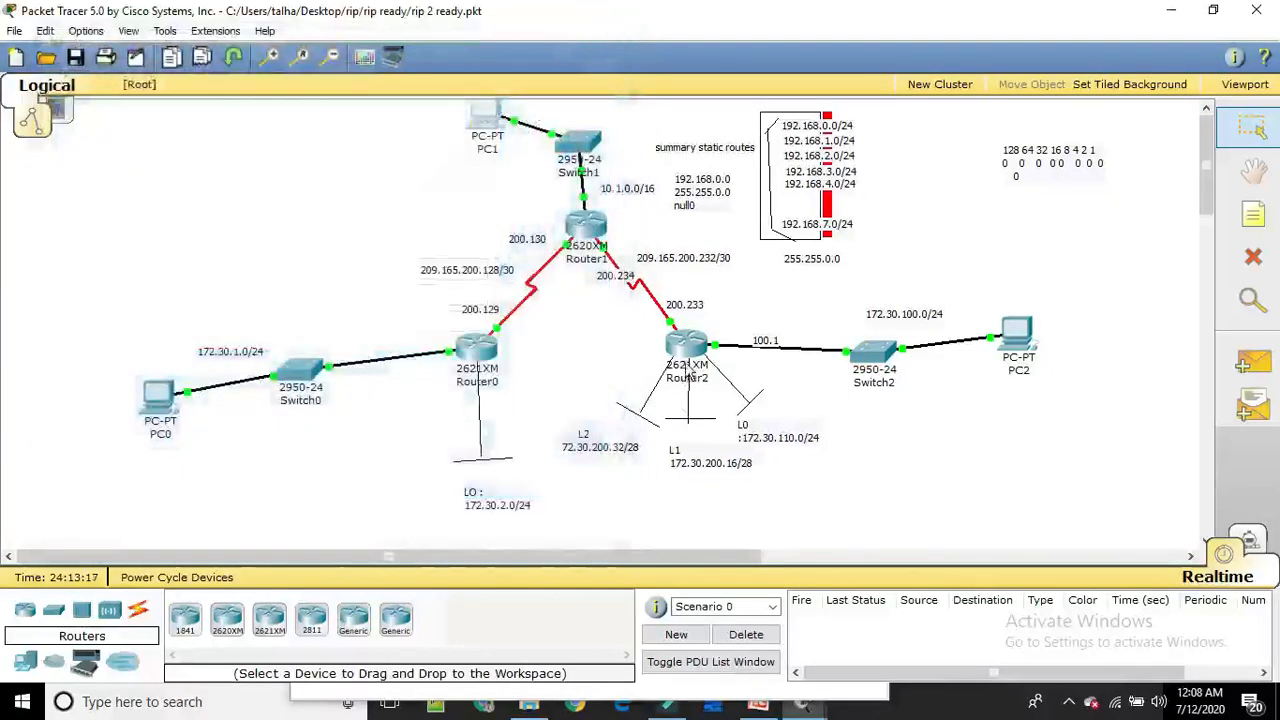
Test connectivity by sending a simple PDU from PC2 to PC1
mouse_move(692, 352)
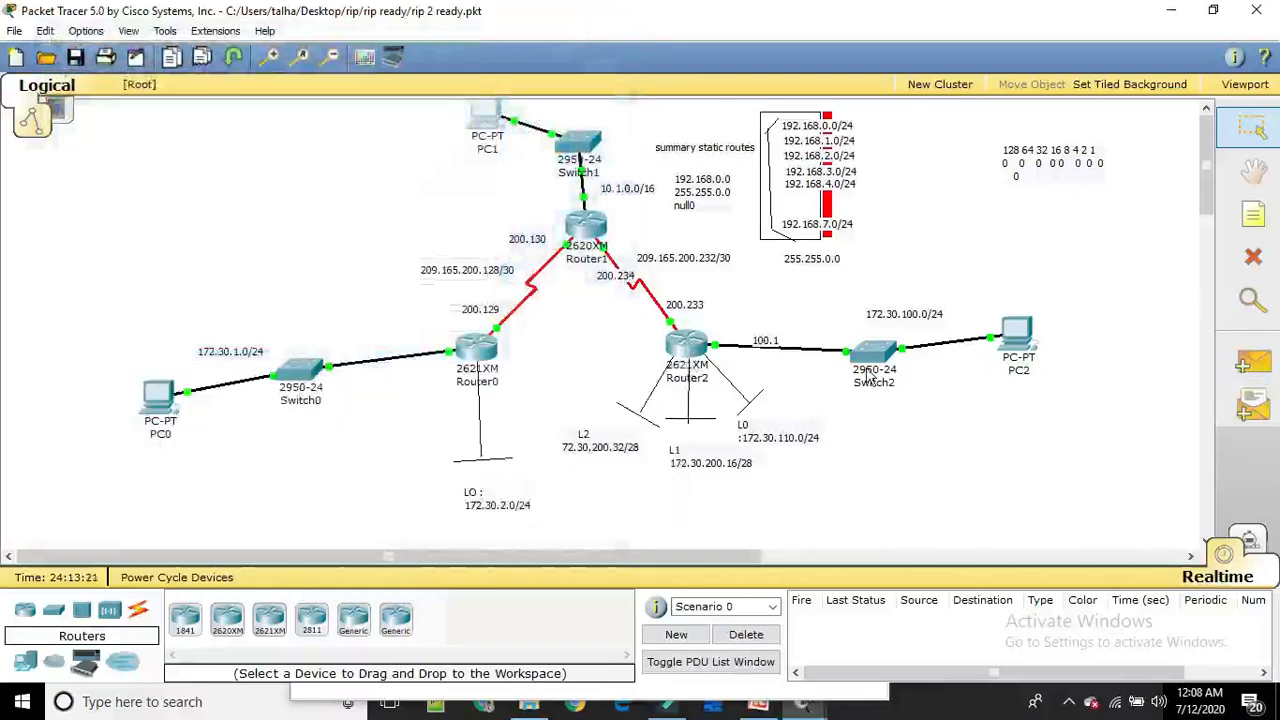
left_click(1253, 362)
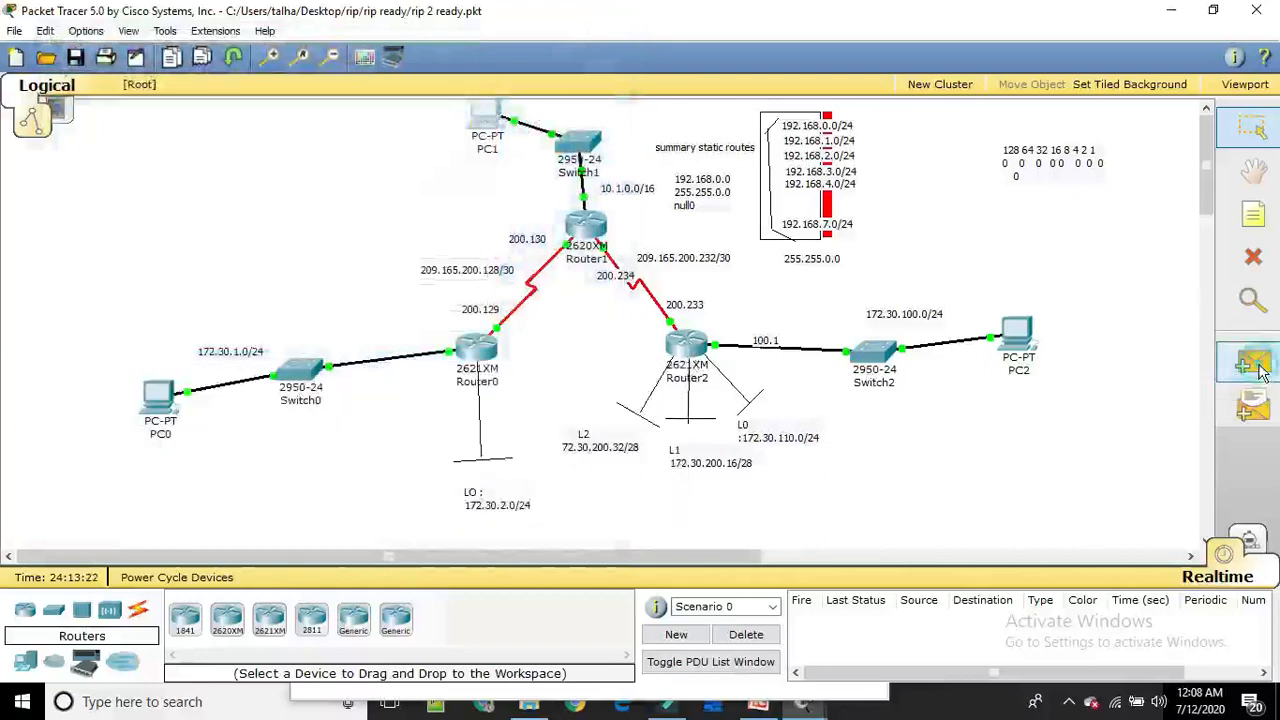
left_click(1018, 332)
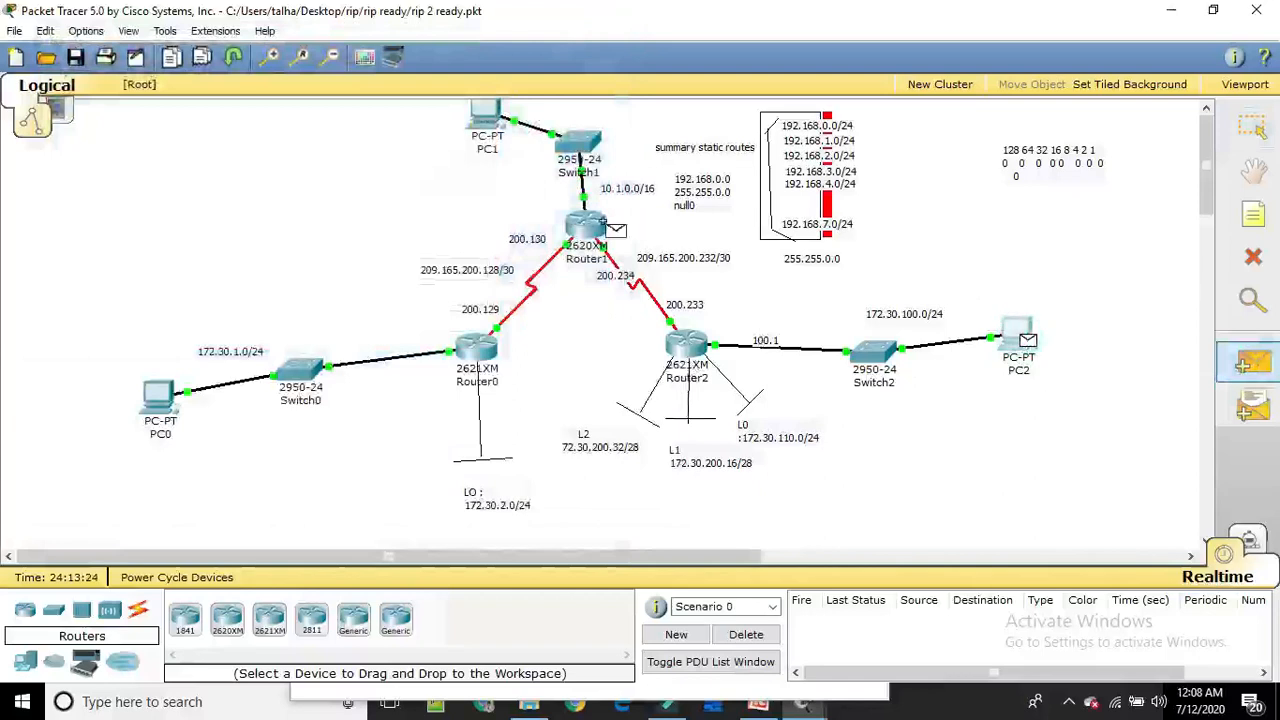
left_click(484, 114)
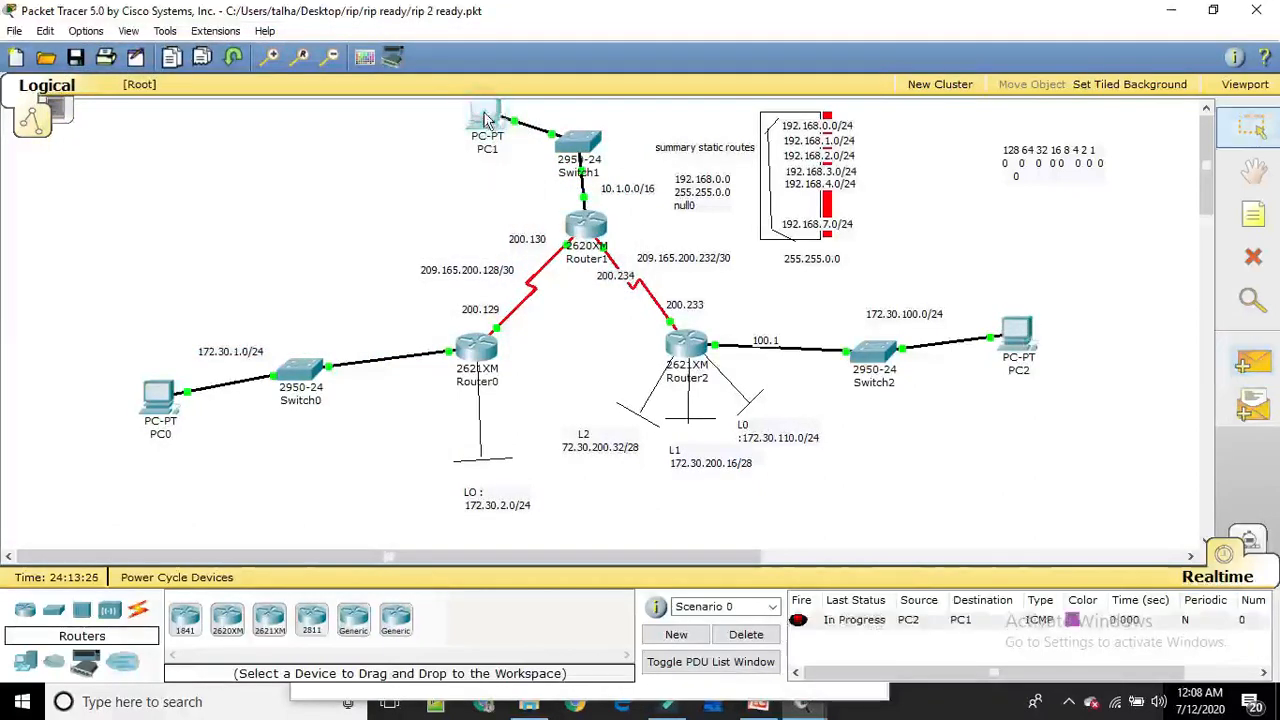
Send another simple PDU from PC2 to PC1, and delete Scenario 0's PDU entries
left_click(1262, 368)
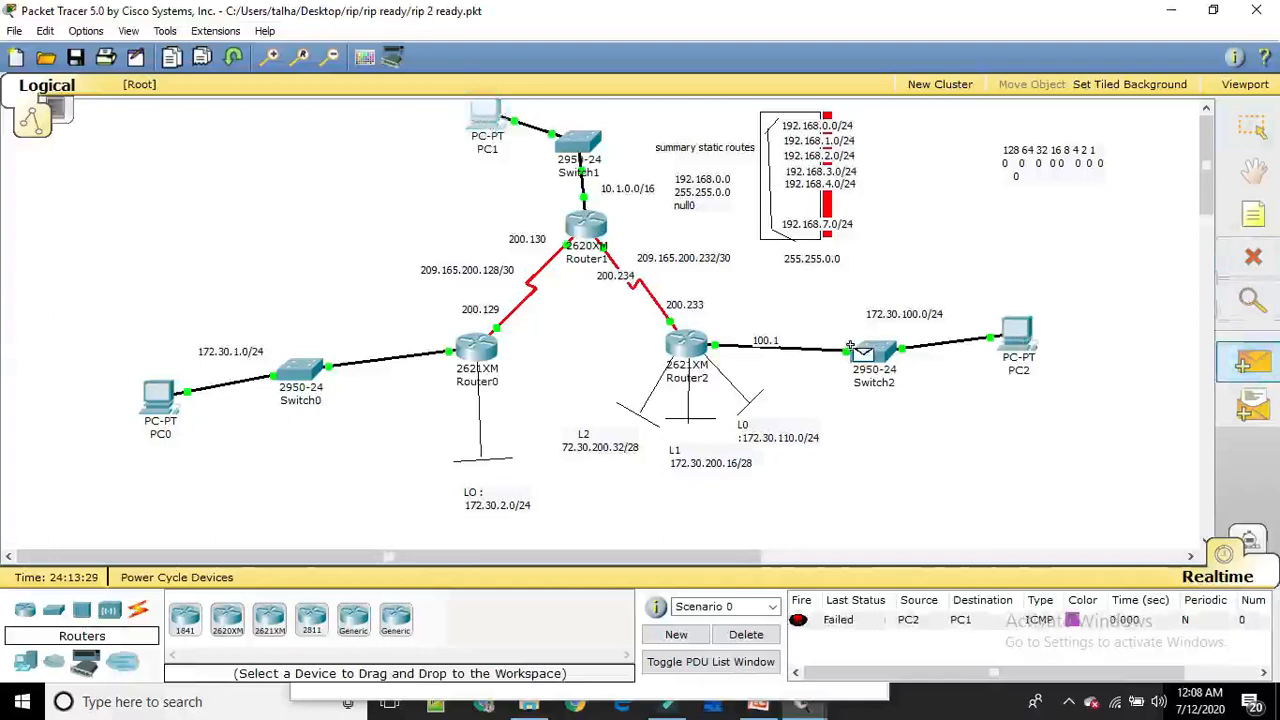
left_click(1020, 332)
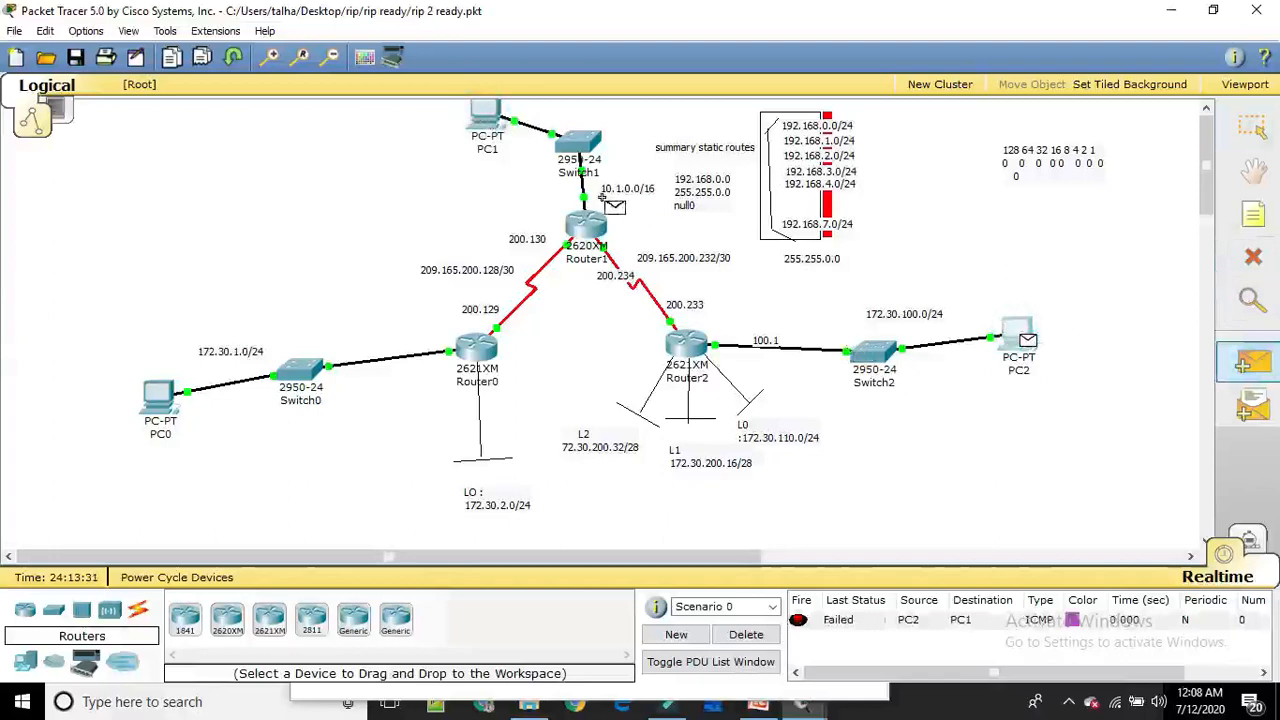
left_click(487, 118)
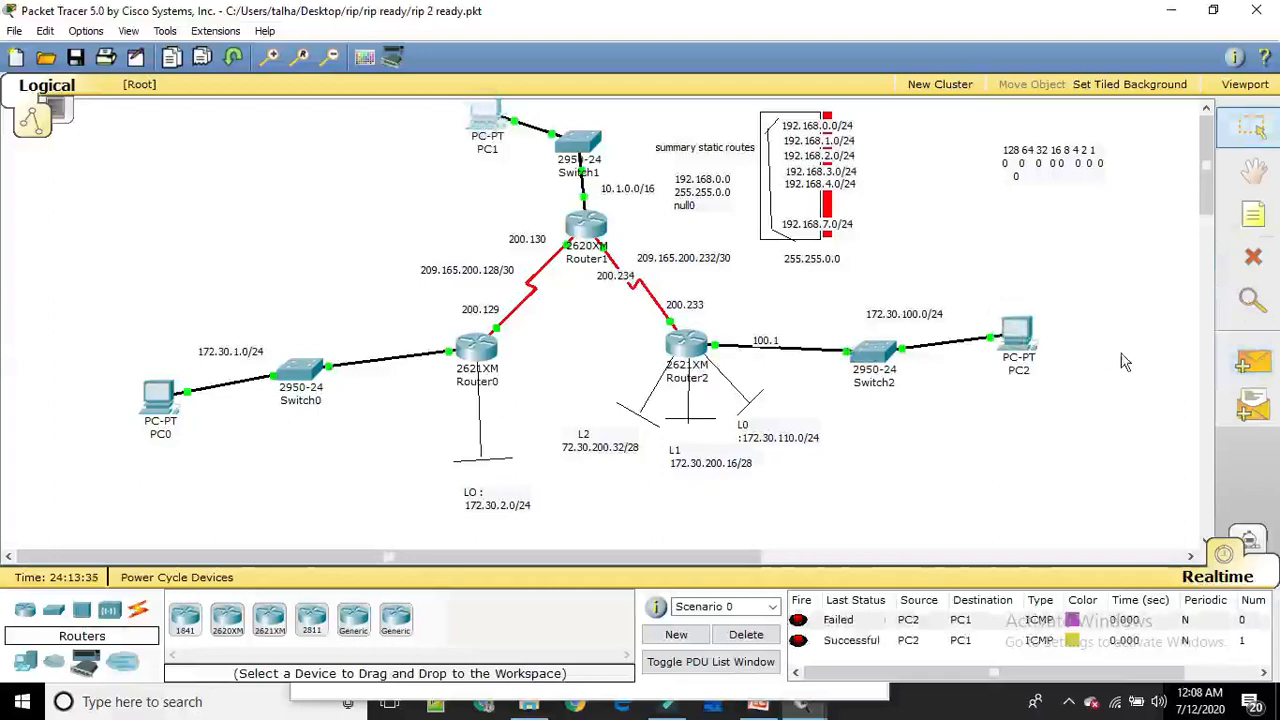
left_click(746, 634)
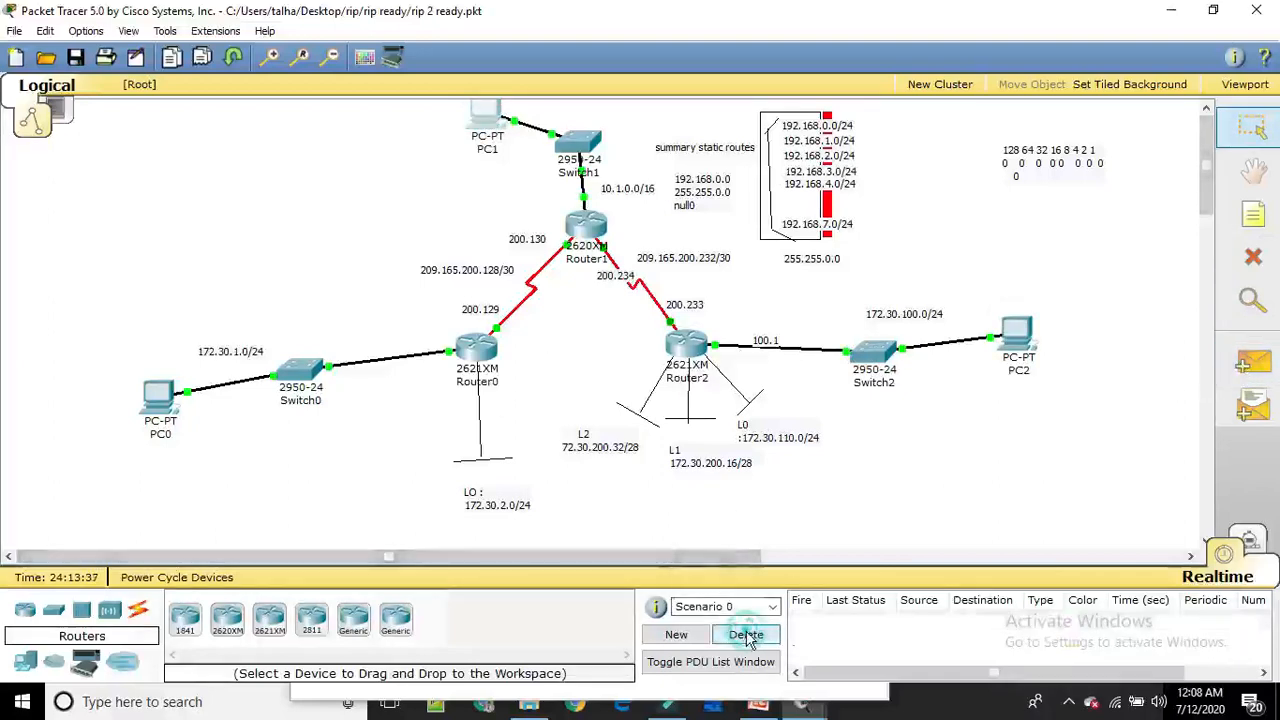
Test connectivity by sending a simple PDU from PC0 to PC1
left_click(1247, 362)
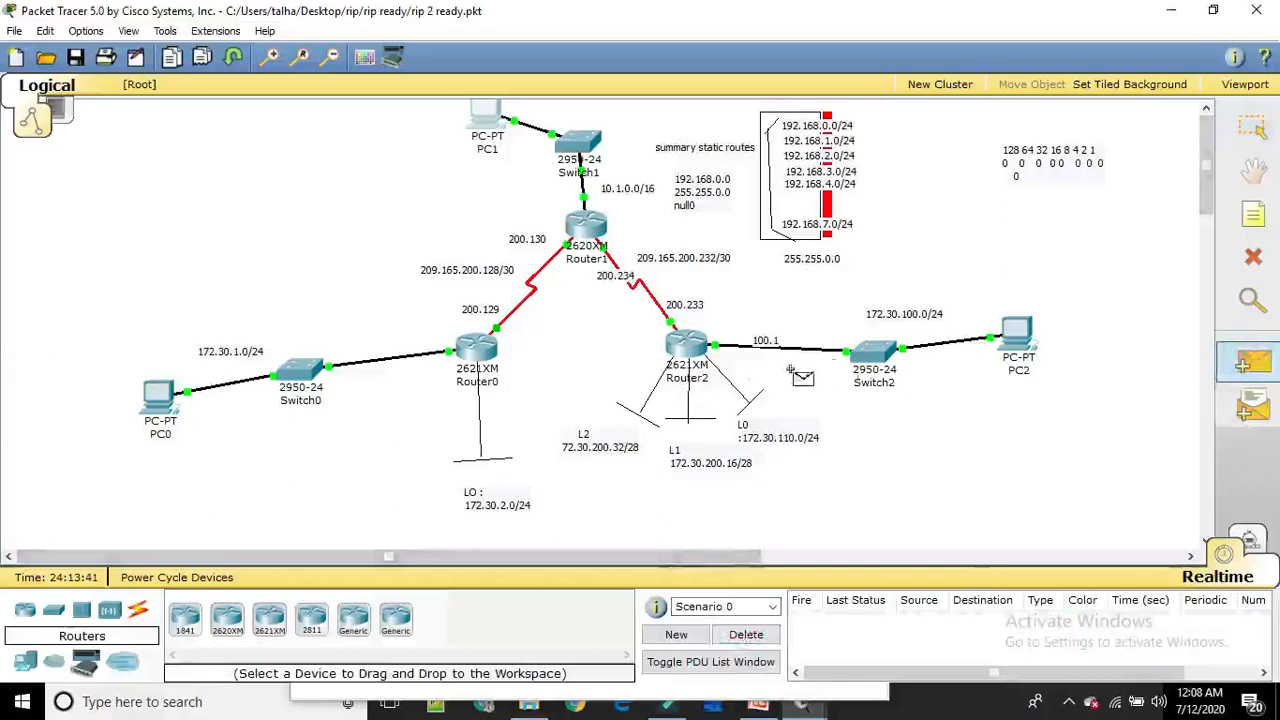
left_click(162, 400)
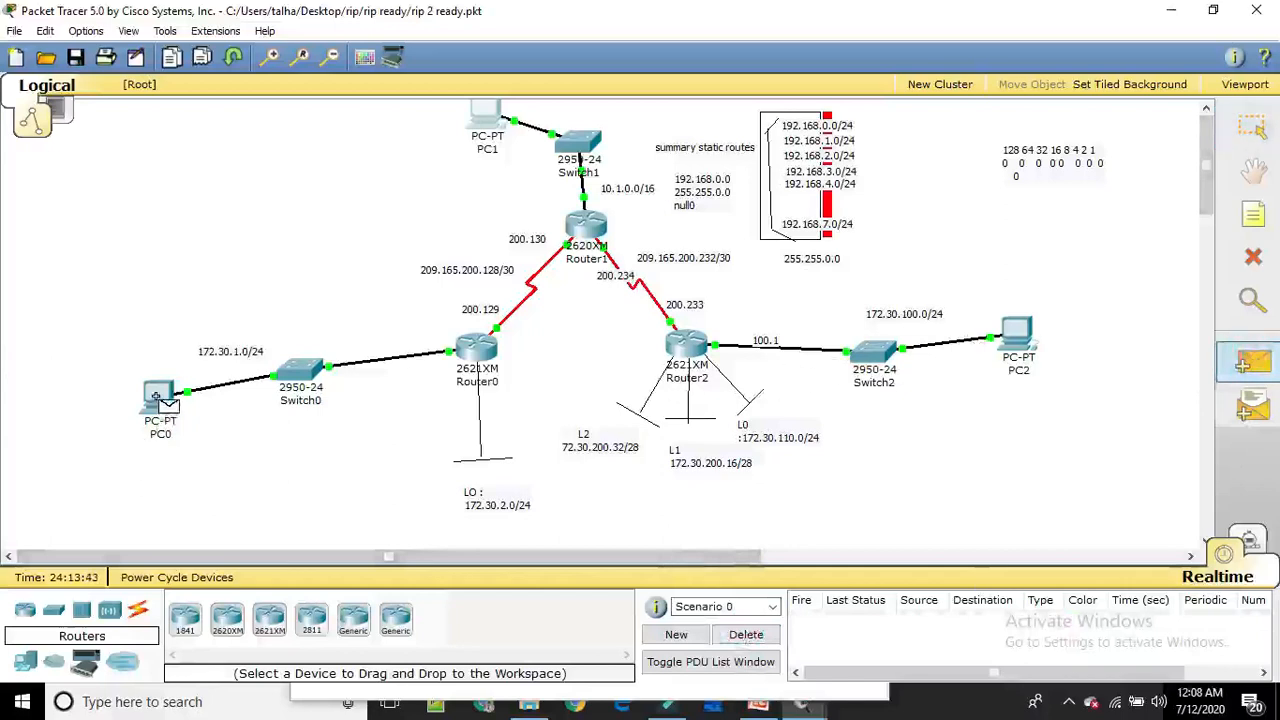
left_click(488, 116)
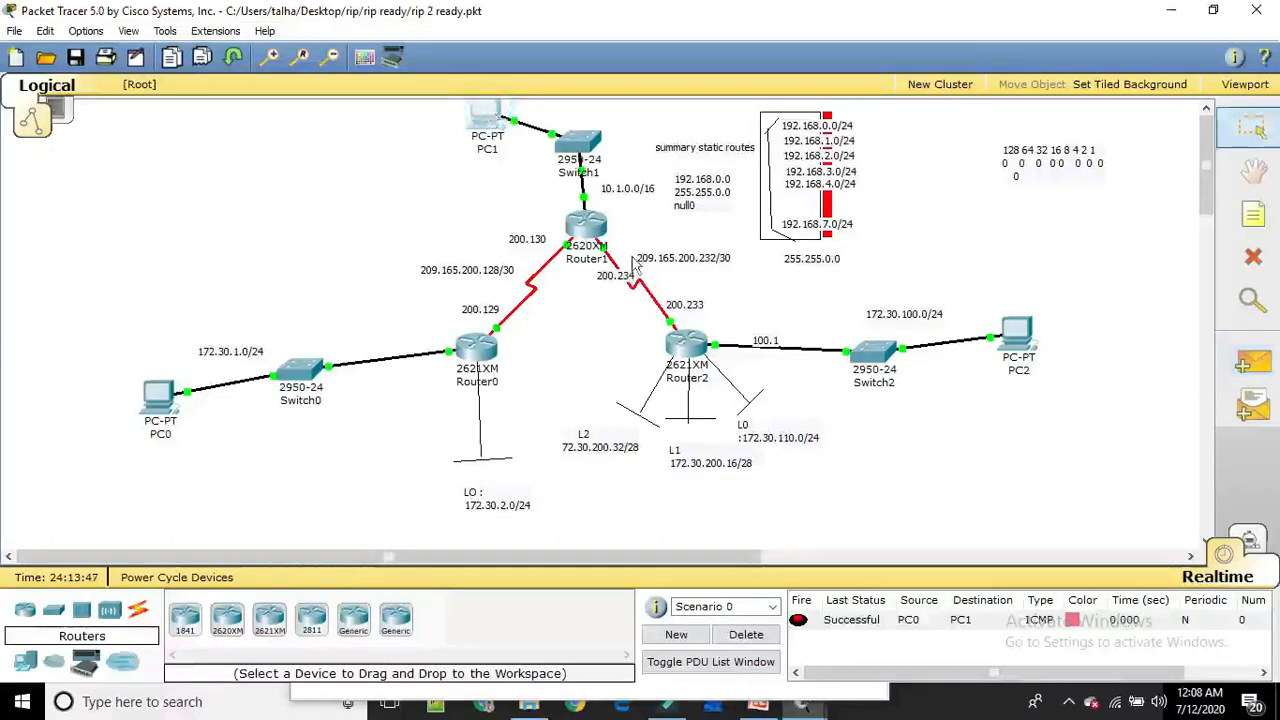
Test connectivity between PC0 and PC2 by sending a simple PDU from PC0 to PC2 twice
left_click(1253, 363)
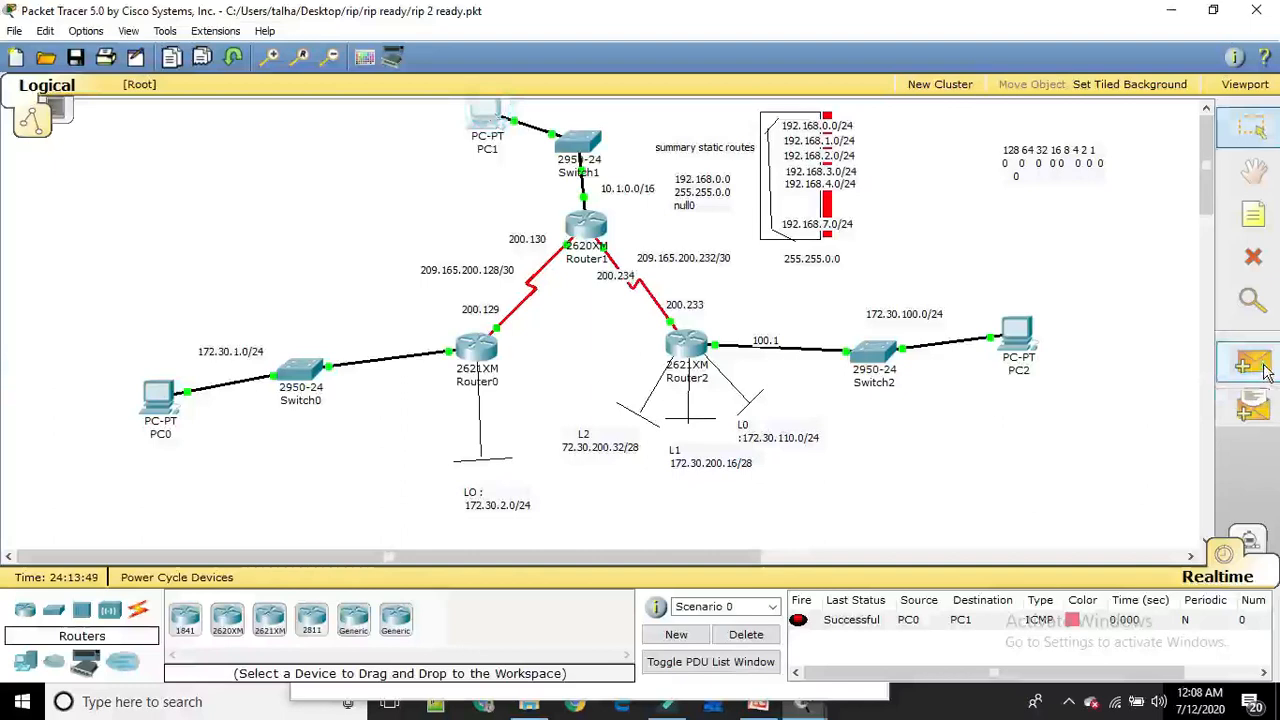
left_click(170, 392)
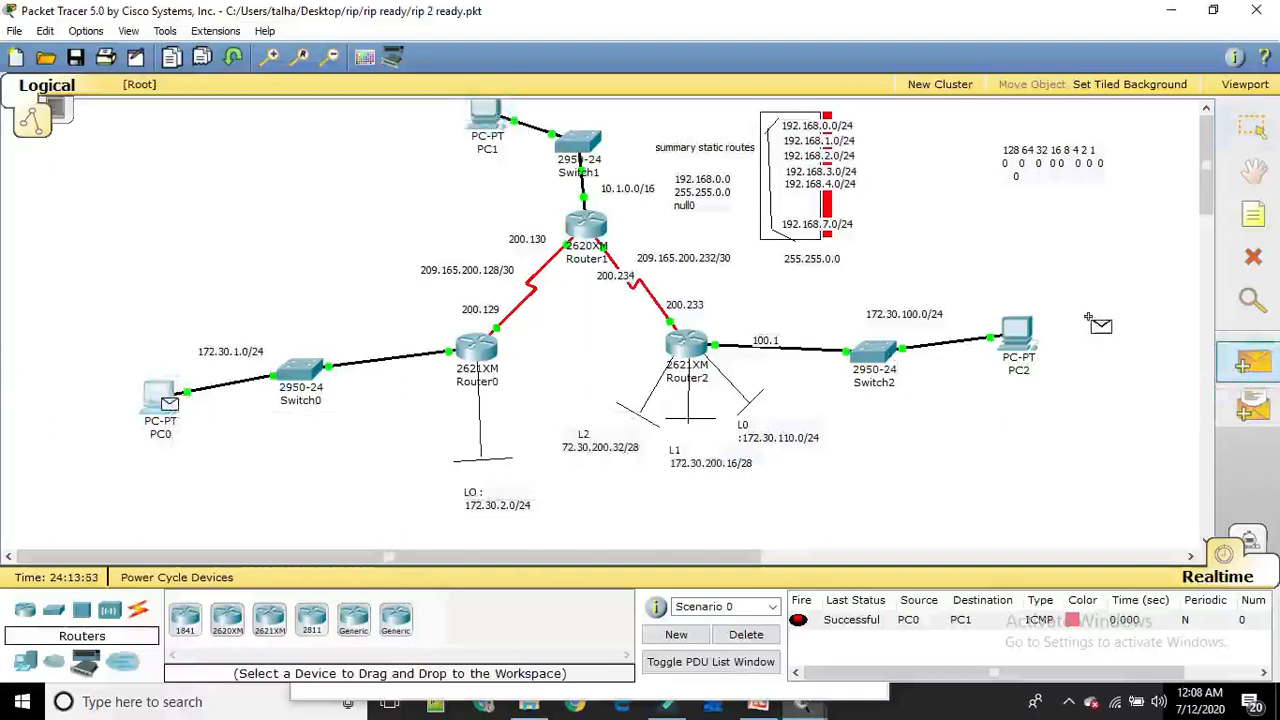
left_click(1018, 335)
left_click(1018, 335)
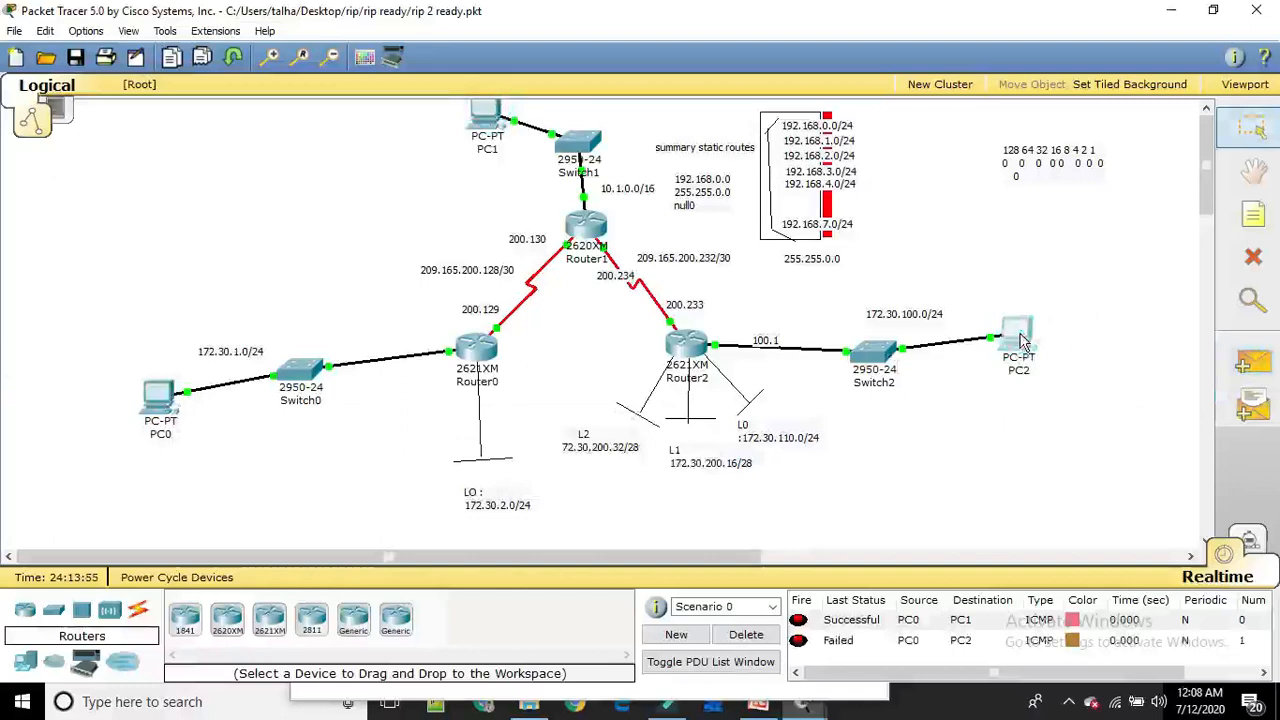
left_click(1252, 362)
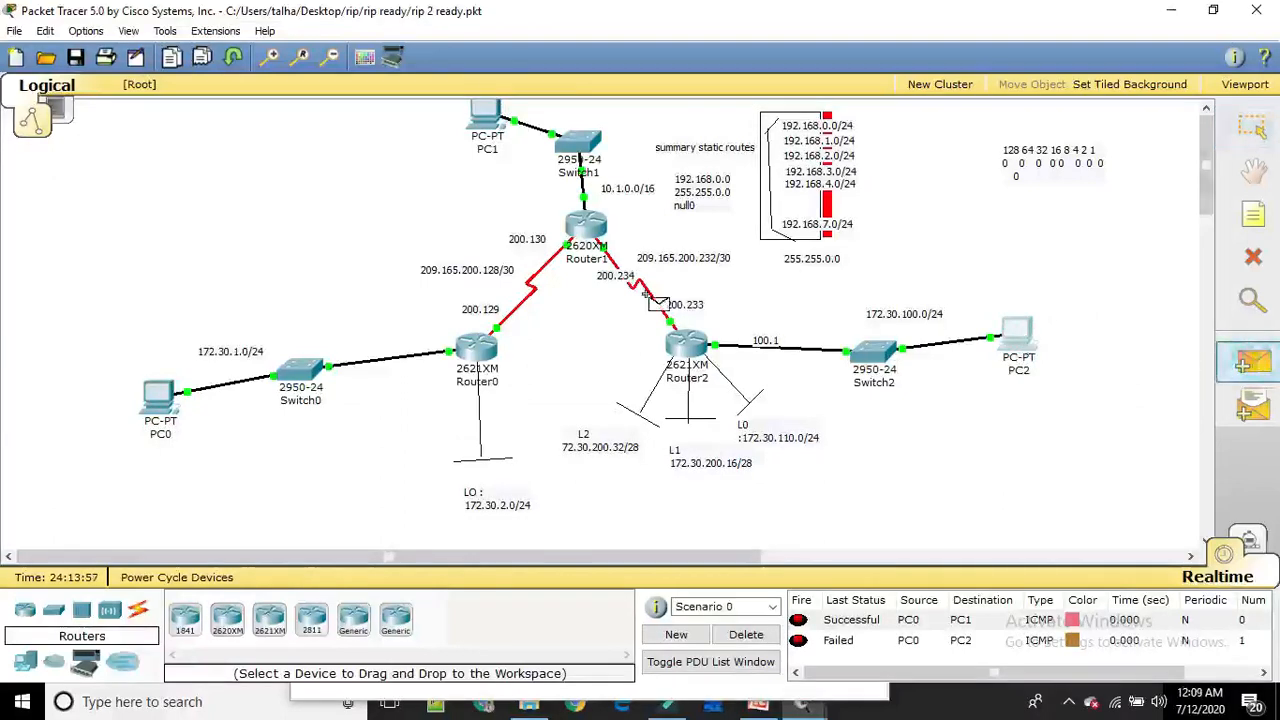
left_click(162, 394)
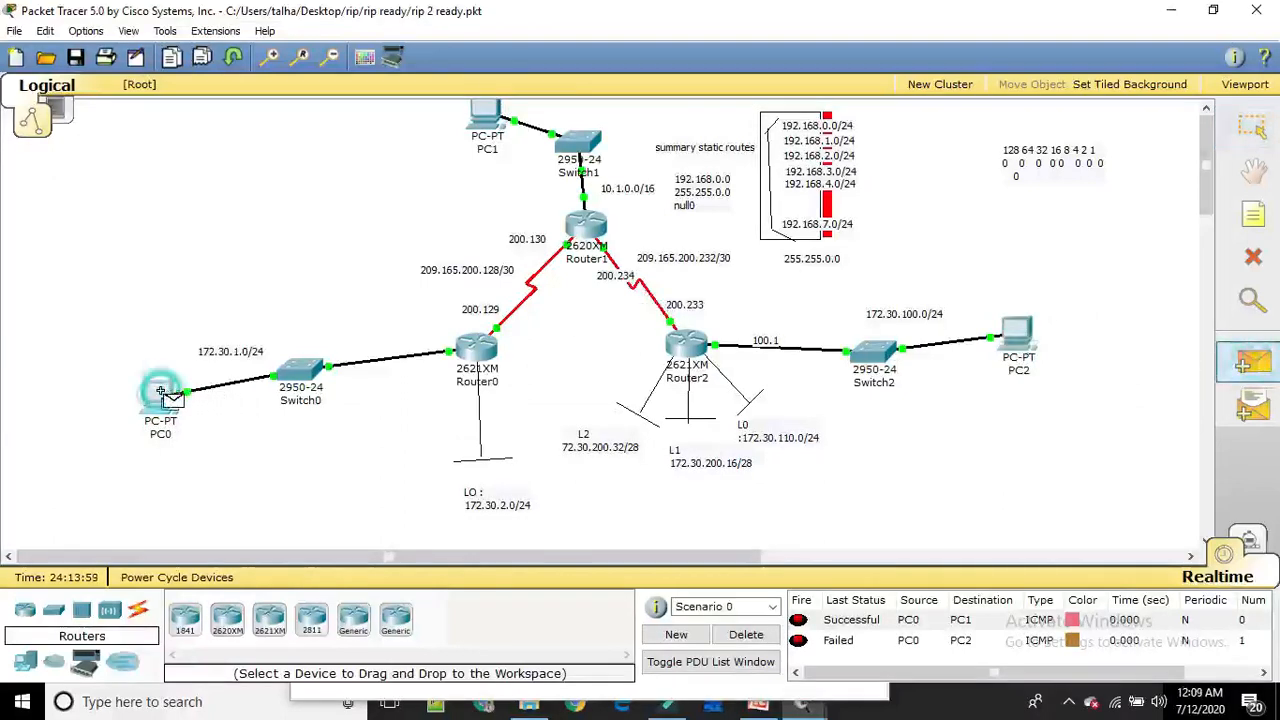
left_click(1019, 342)
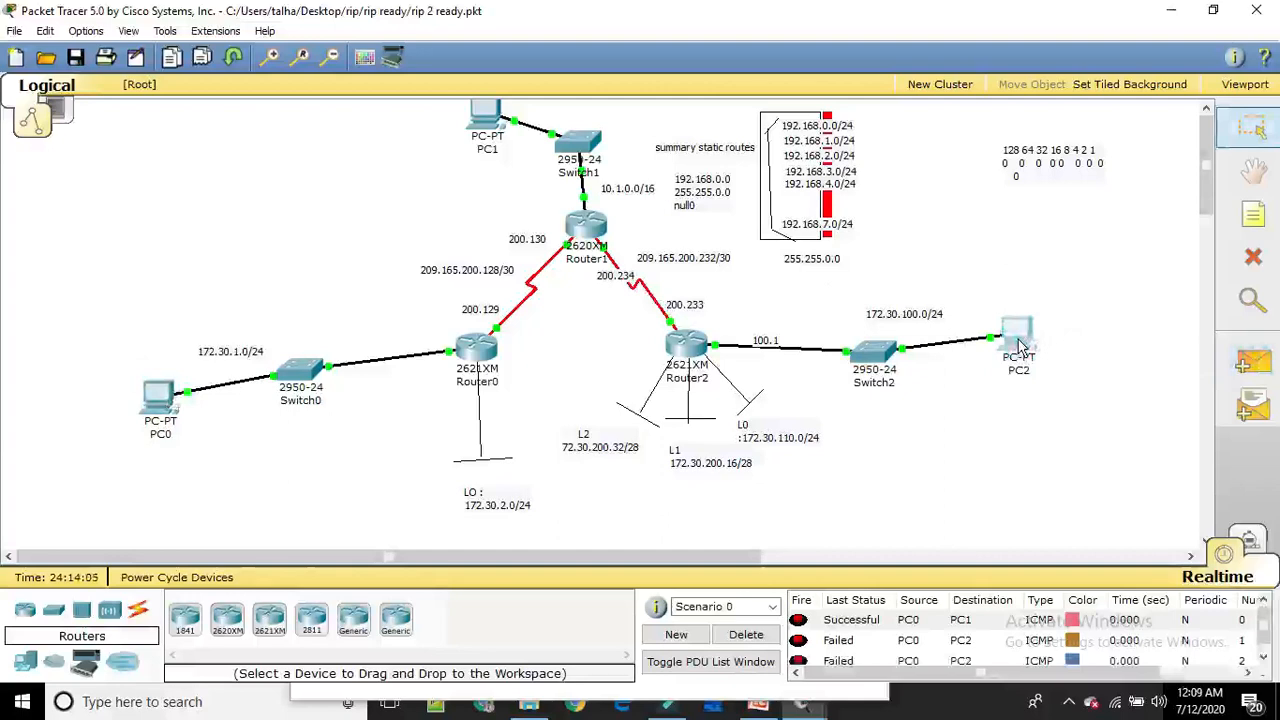
Disable RIP automatic summarization on Router1 with no auto-summary, and close the Router1 window
mouse_move(583, 228)
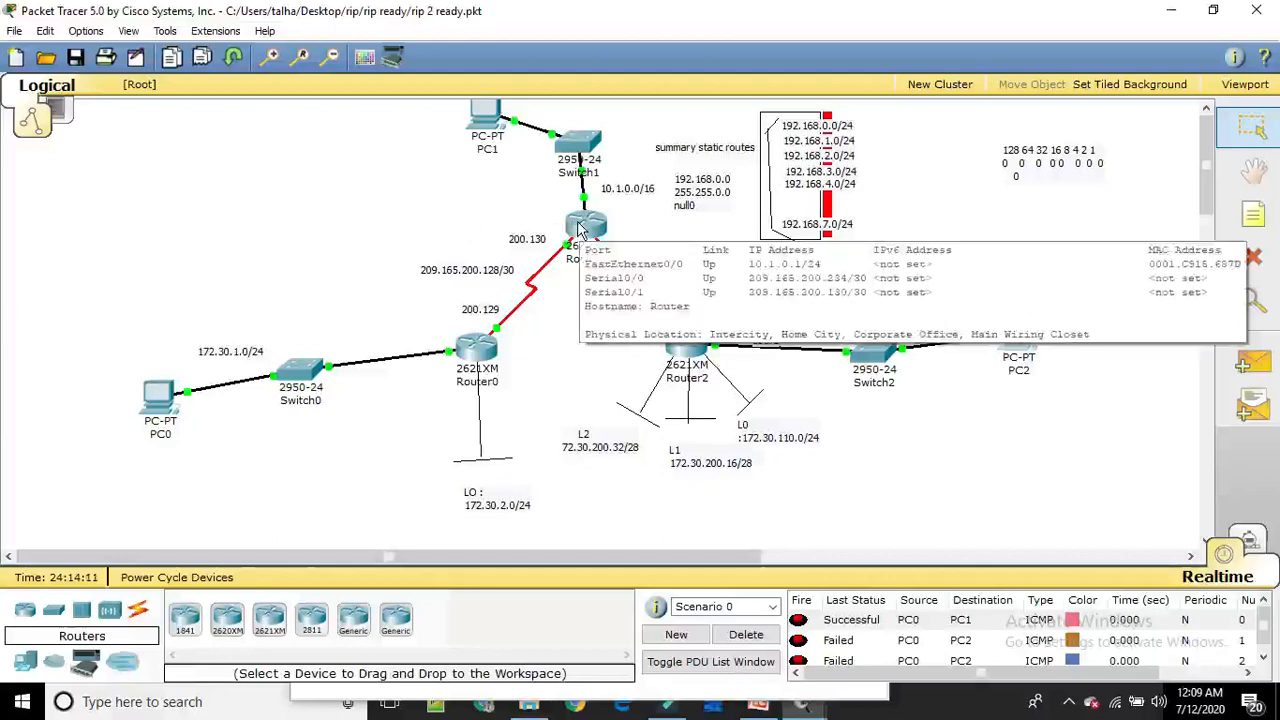
left_click(579, 228)
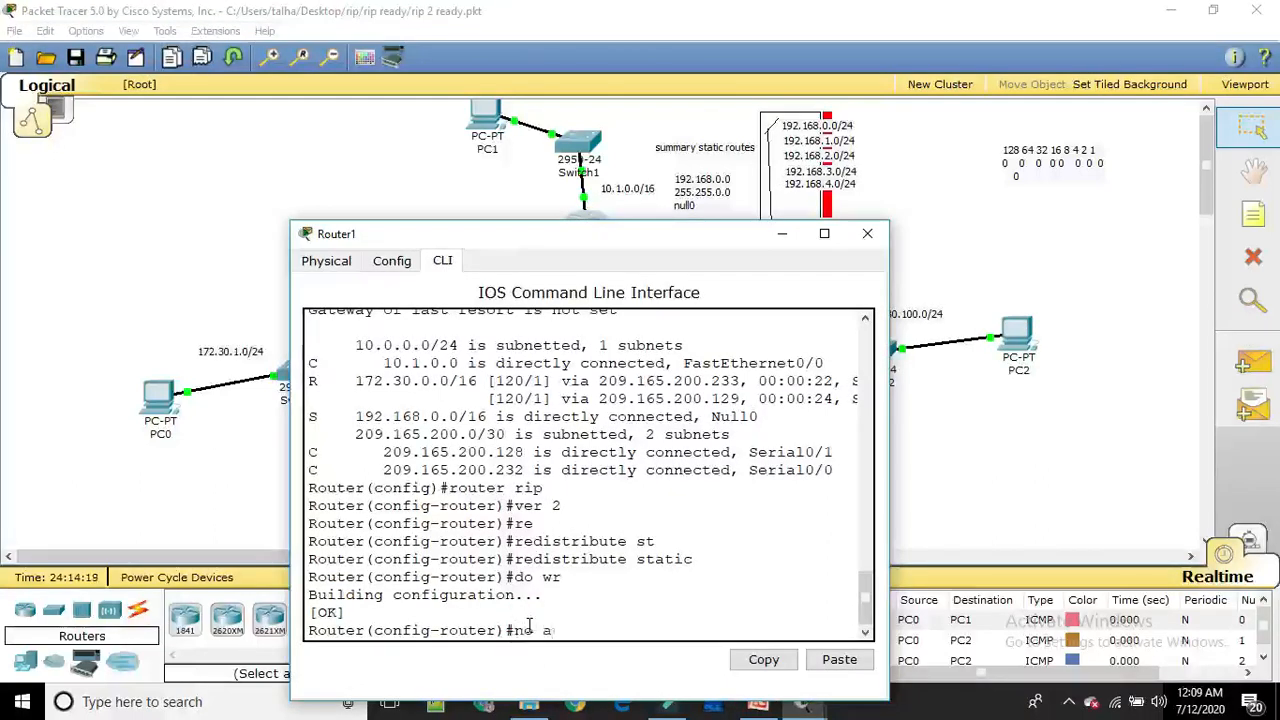
key("Tab")
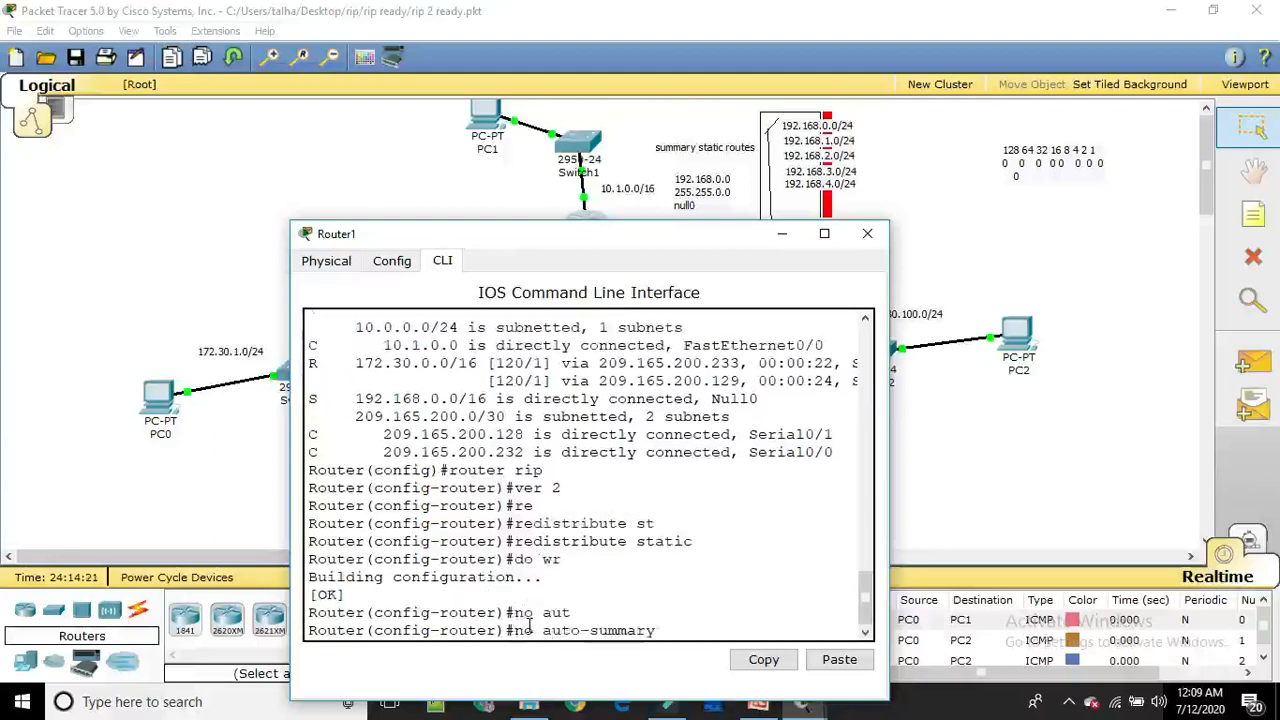
key("Return")
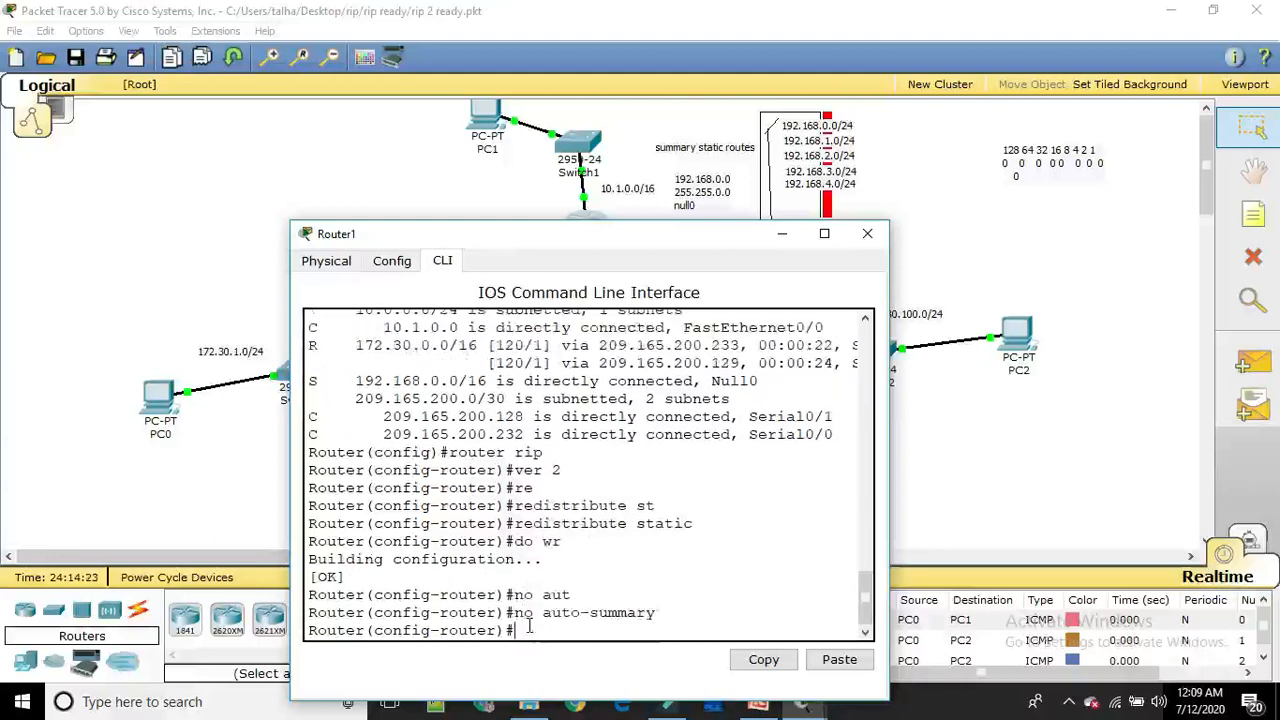
left_click(867, 235)
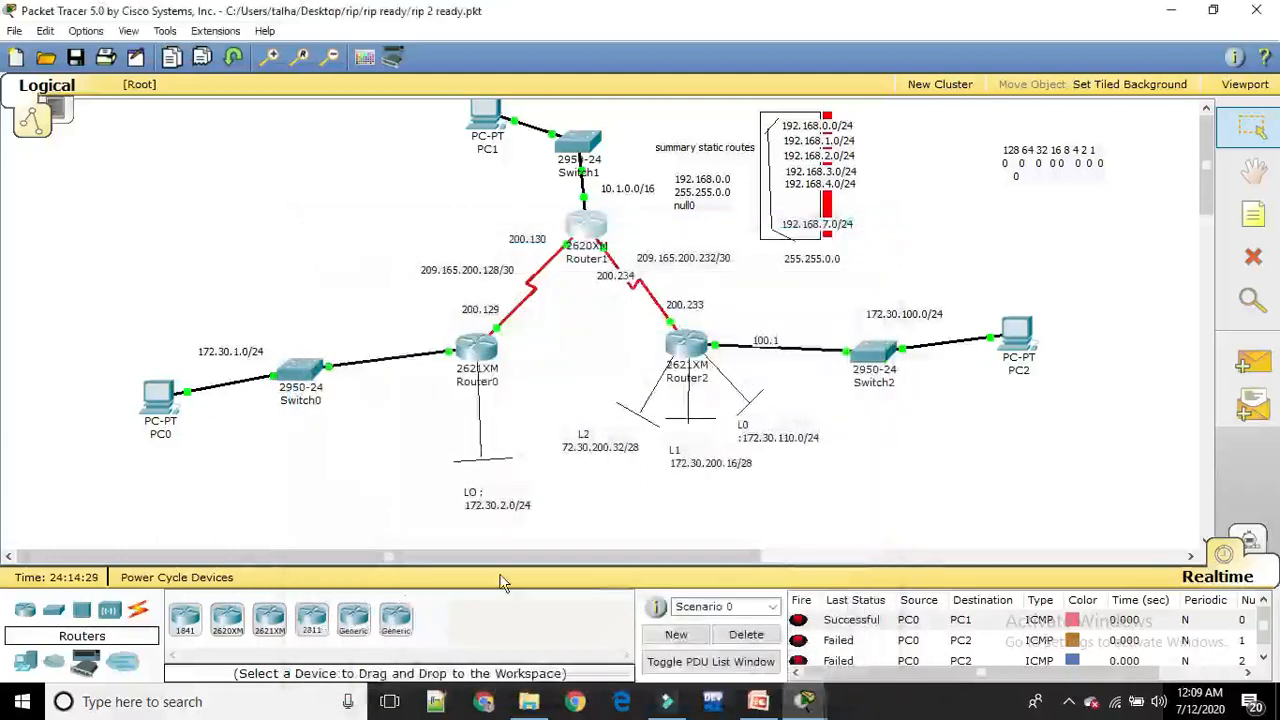
Enter RIP configuration mode on Router0 with en, conf t and router rip
left_click(484, 350)
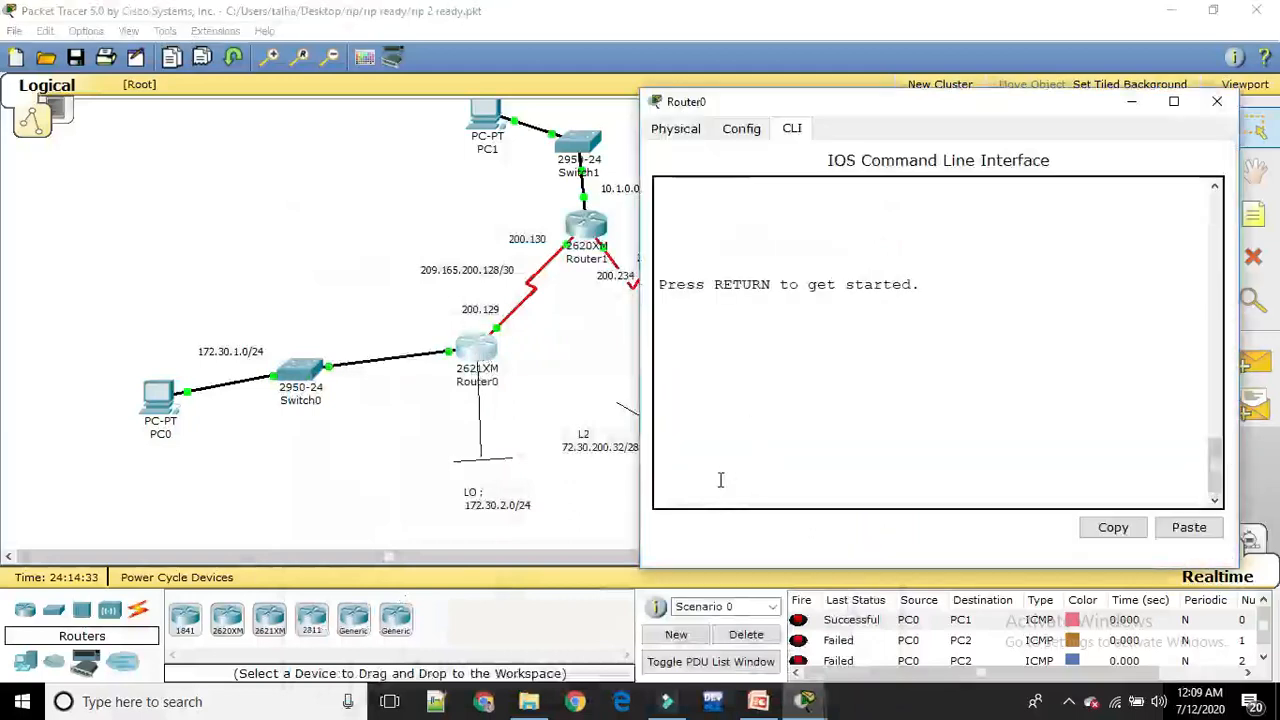
key("Return")
type("en")
key("Return")
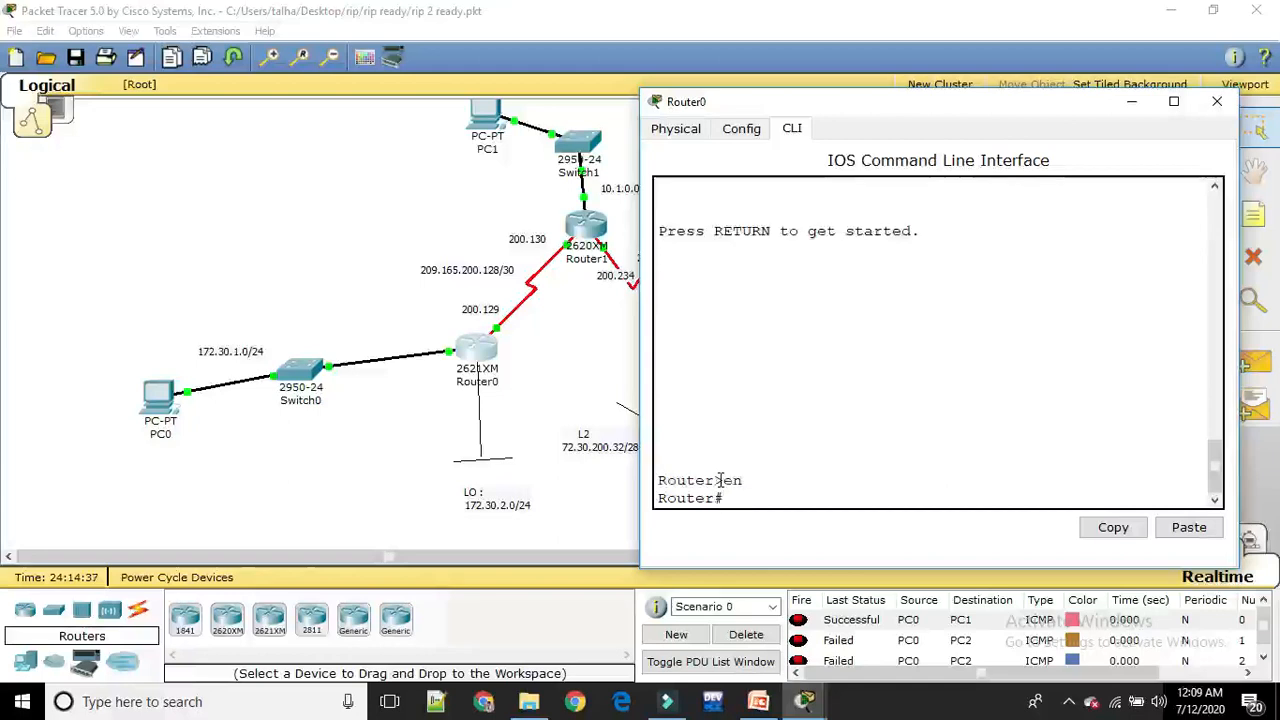
type("conf t")
key("Return")
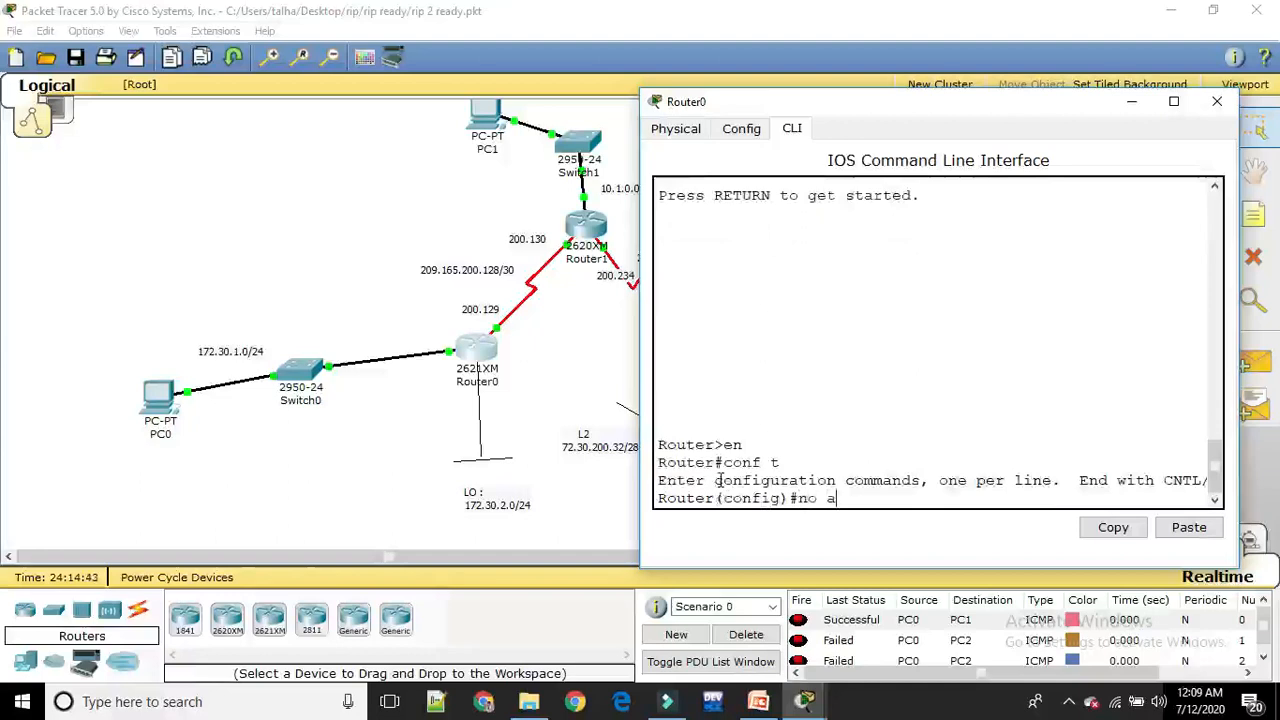
type("n")
key("BackSpace")
type("router")
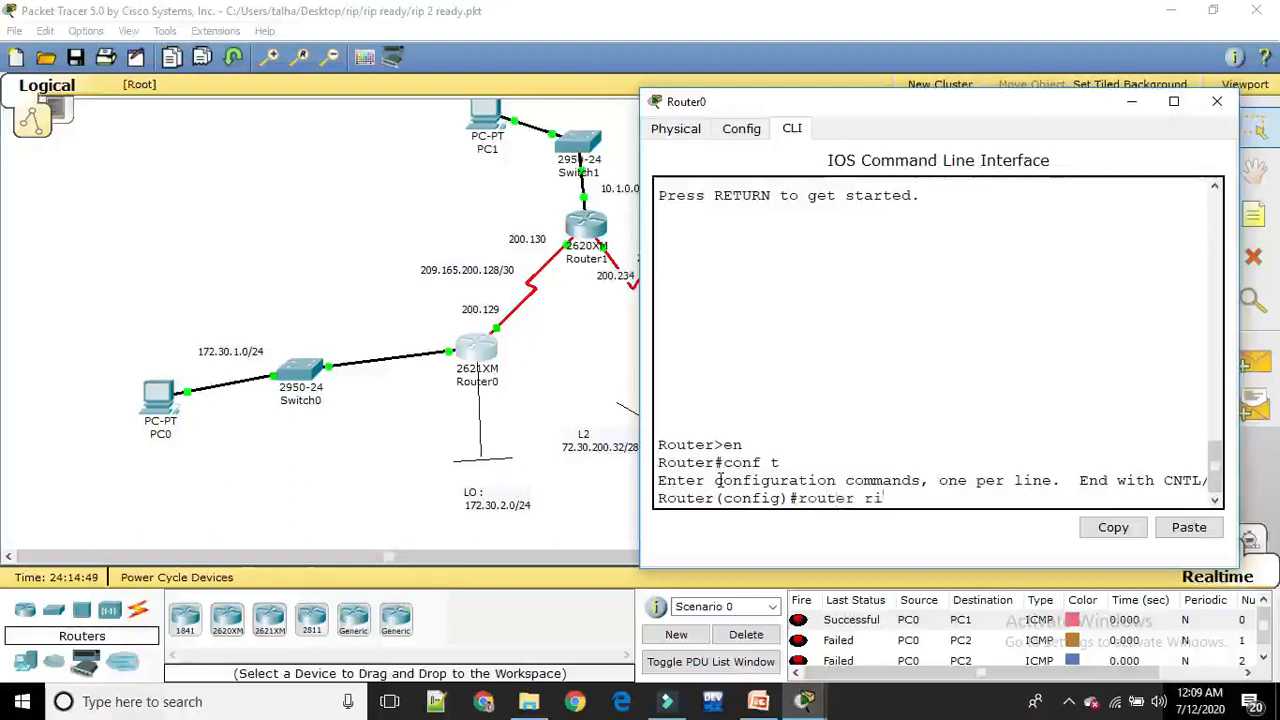
key("Return")
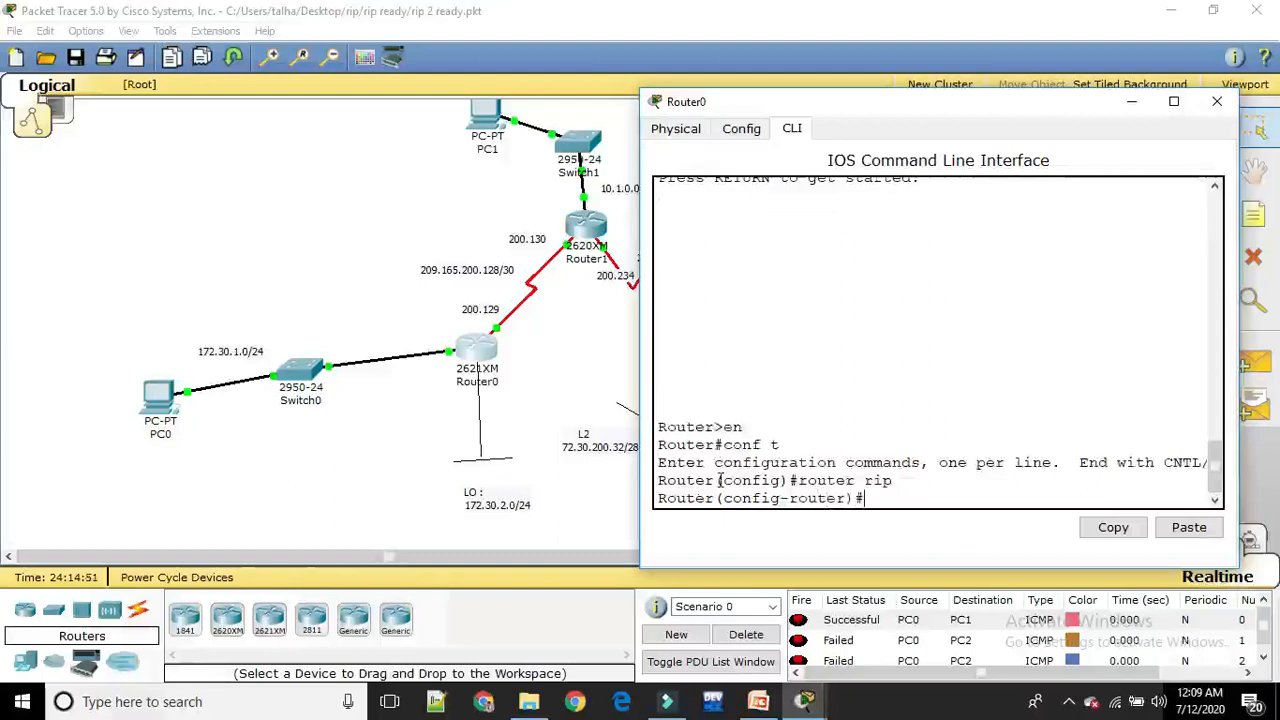
Set Router0's RIP to version 2 with ver 2 and disable its automatic summarization with no auto-summary
type("n")
key("BackSpace")
type("ver")
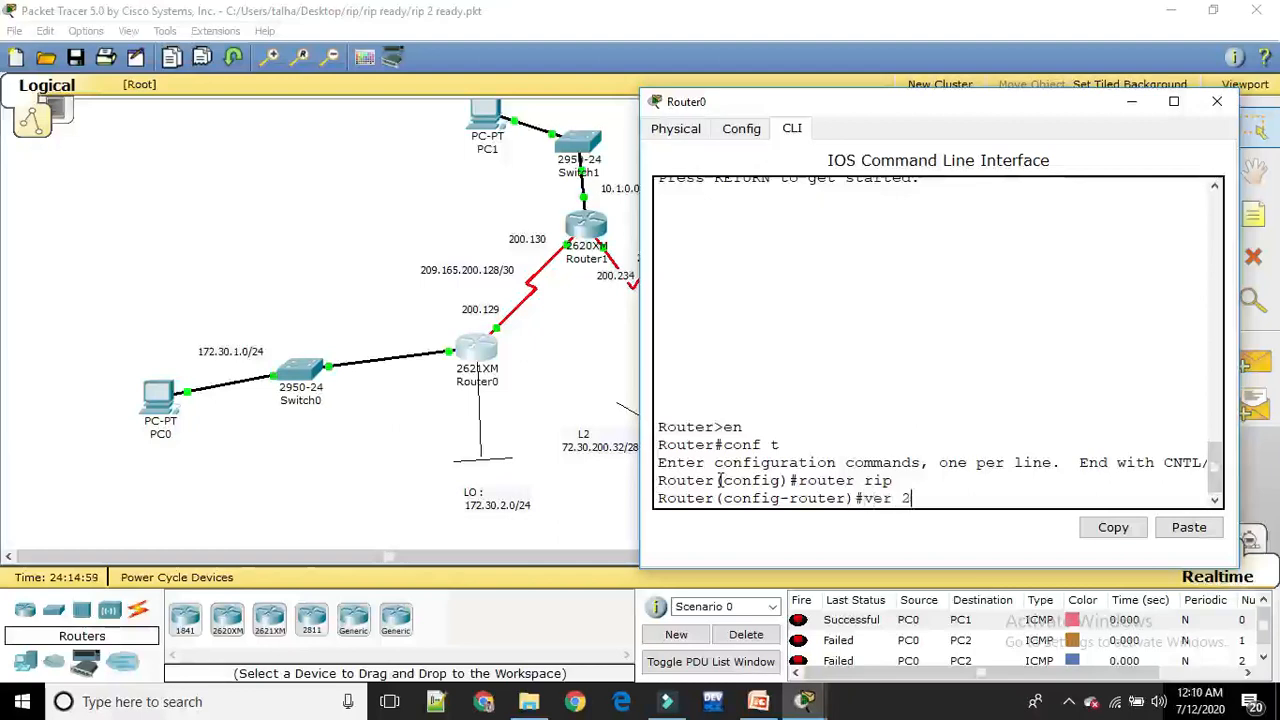
type(" 2")
key("Return")
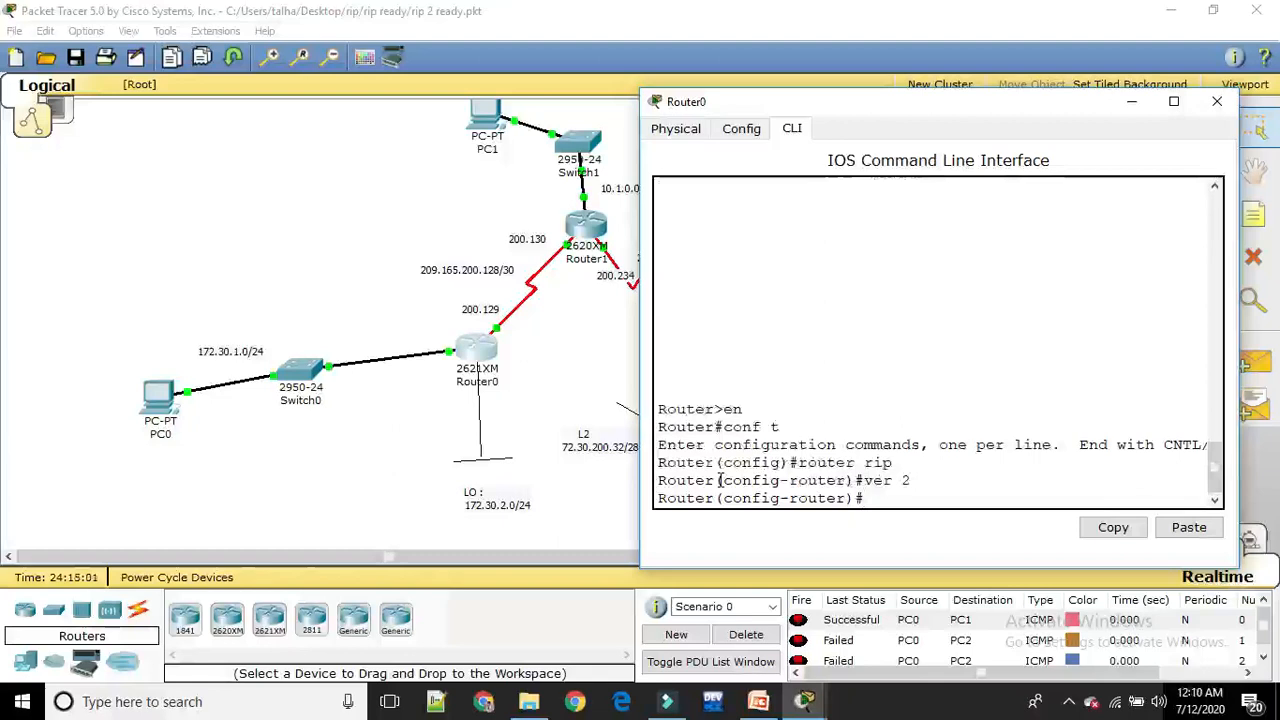
type("no au")
key("Tab")
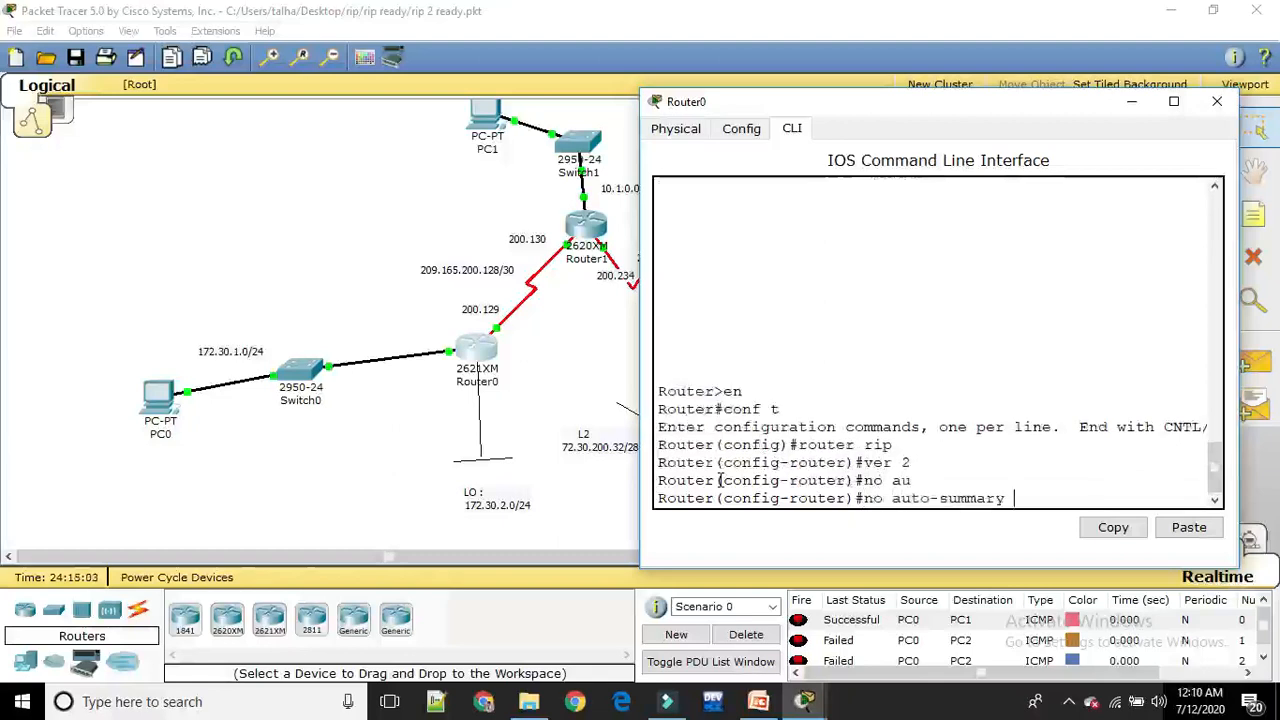
key("Return")
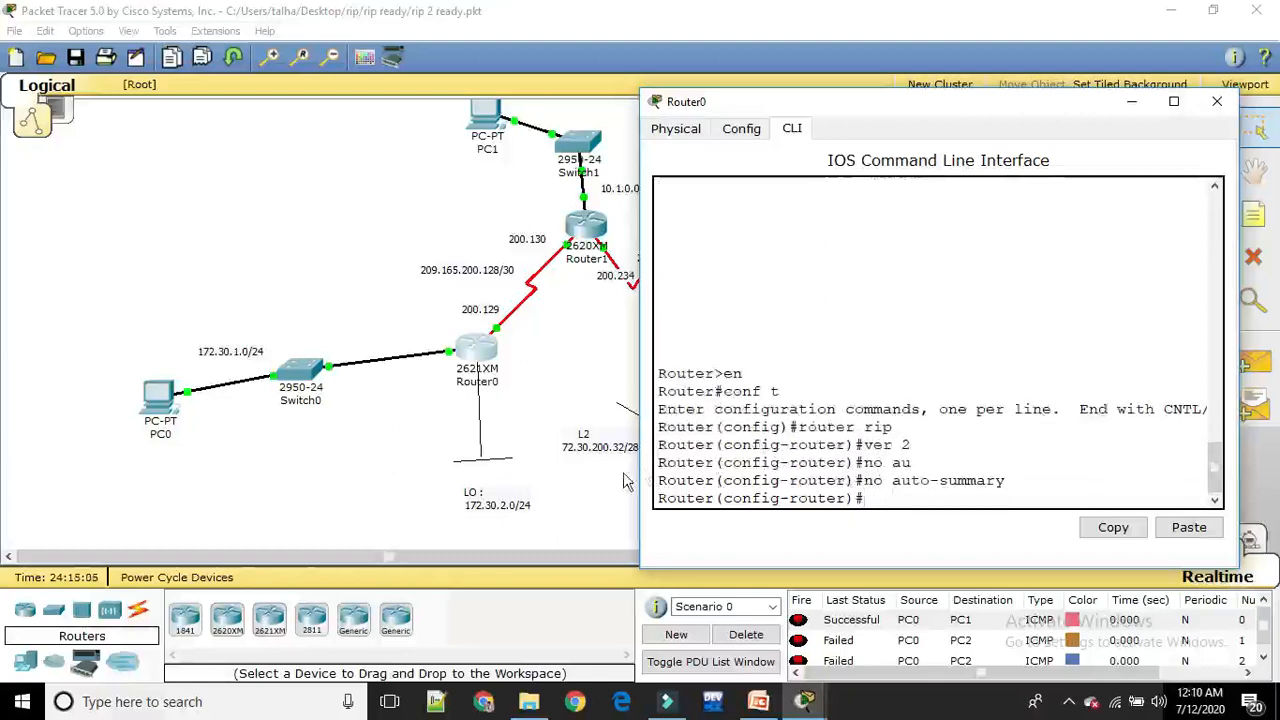
left_click(300, 497)
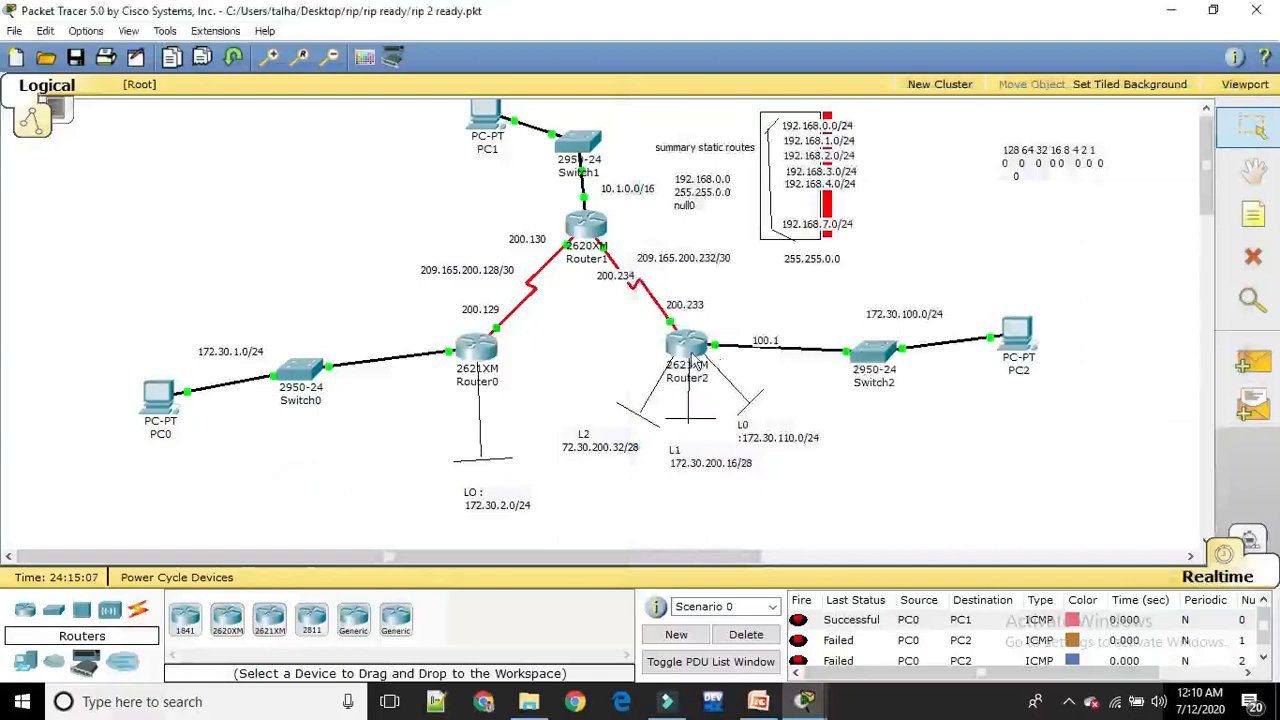
Enter RIP configuration mode on Router2 with conf t and router rip
left_click(688, 345)
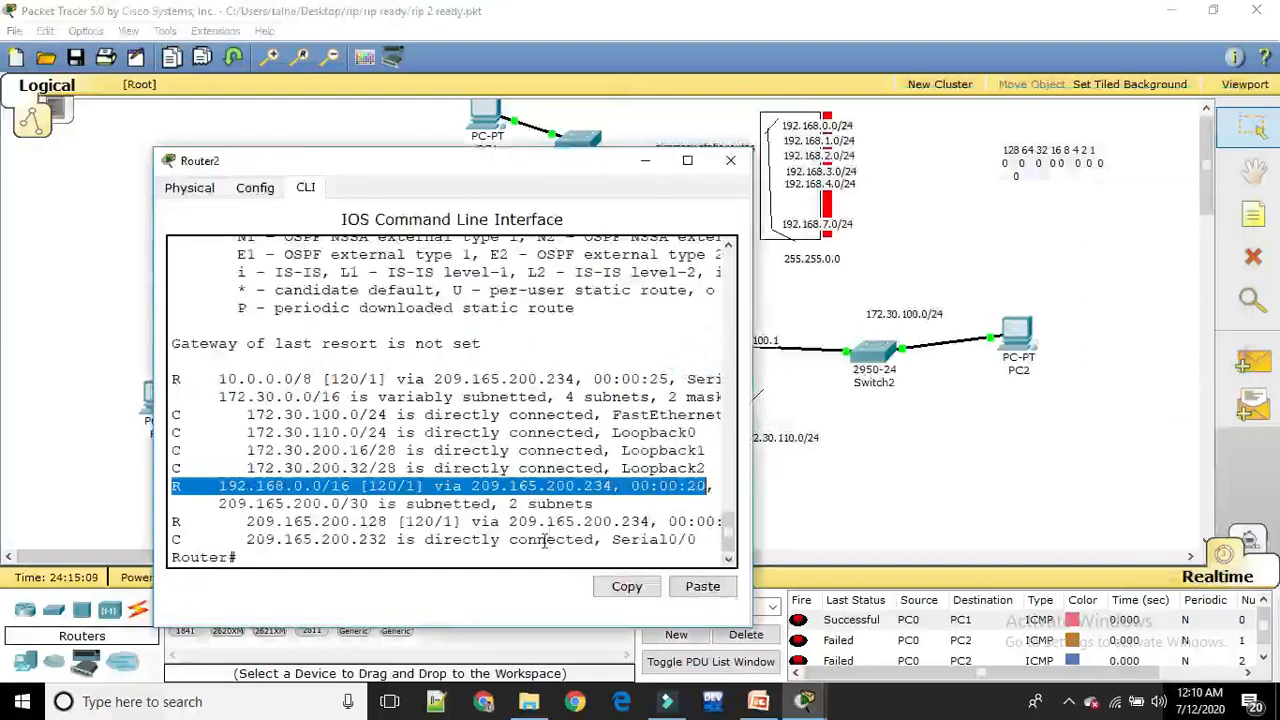
key("Return")
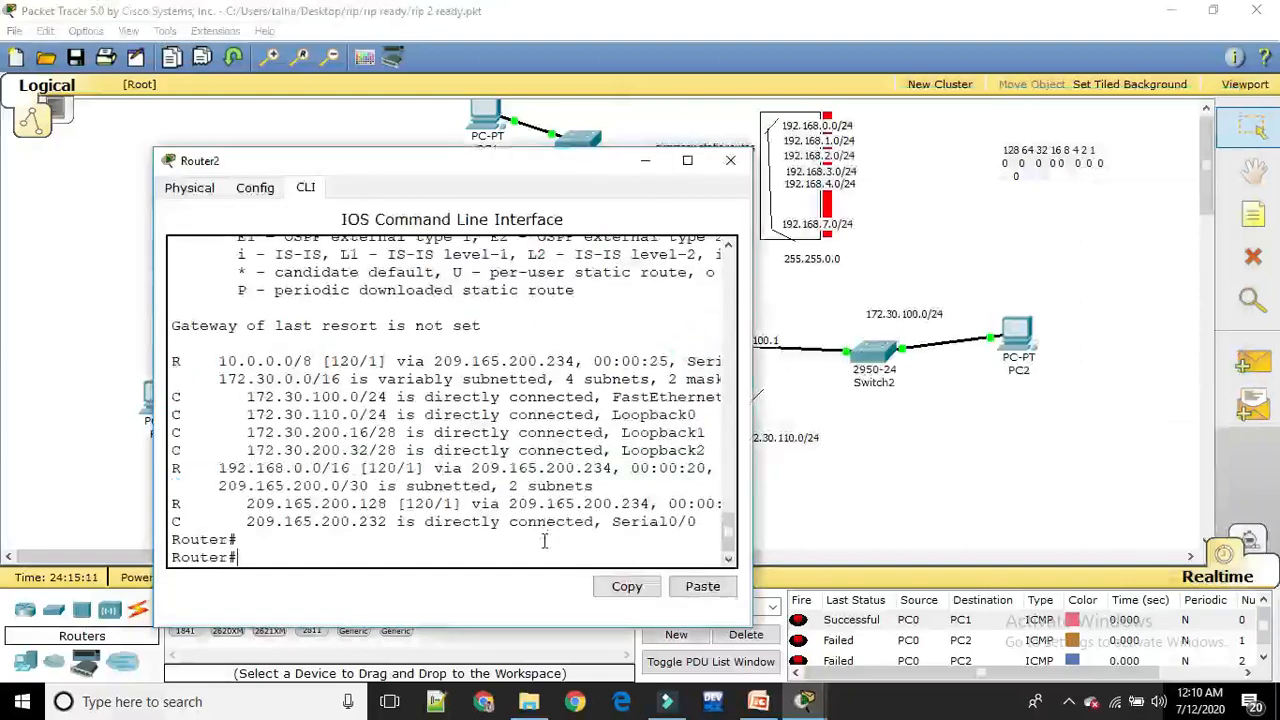
type("conf t")
key("Return")
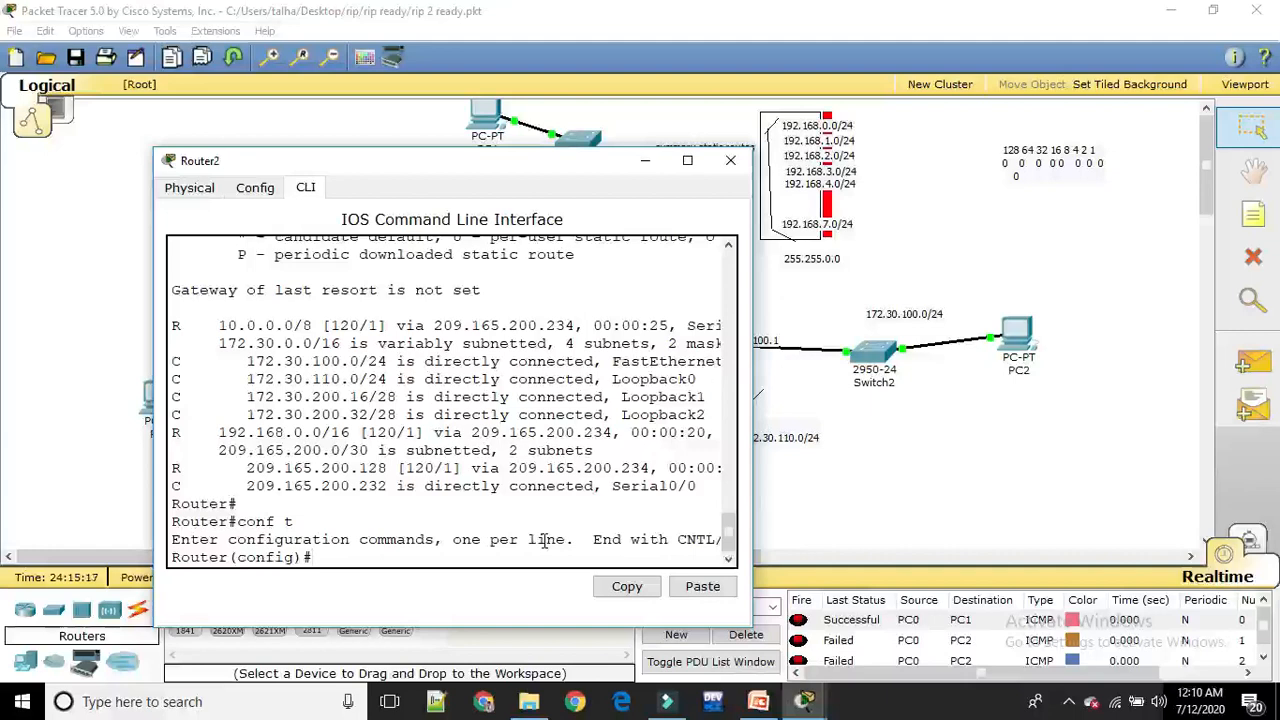
type("router rip")
key("Return")
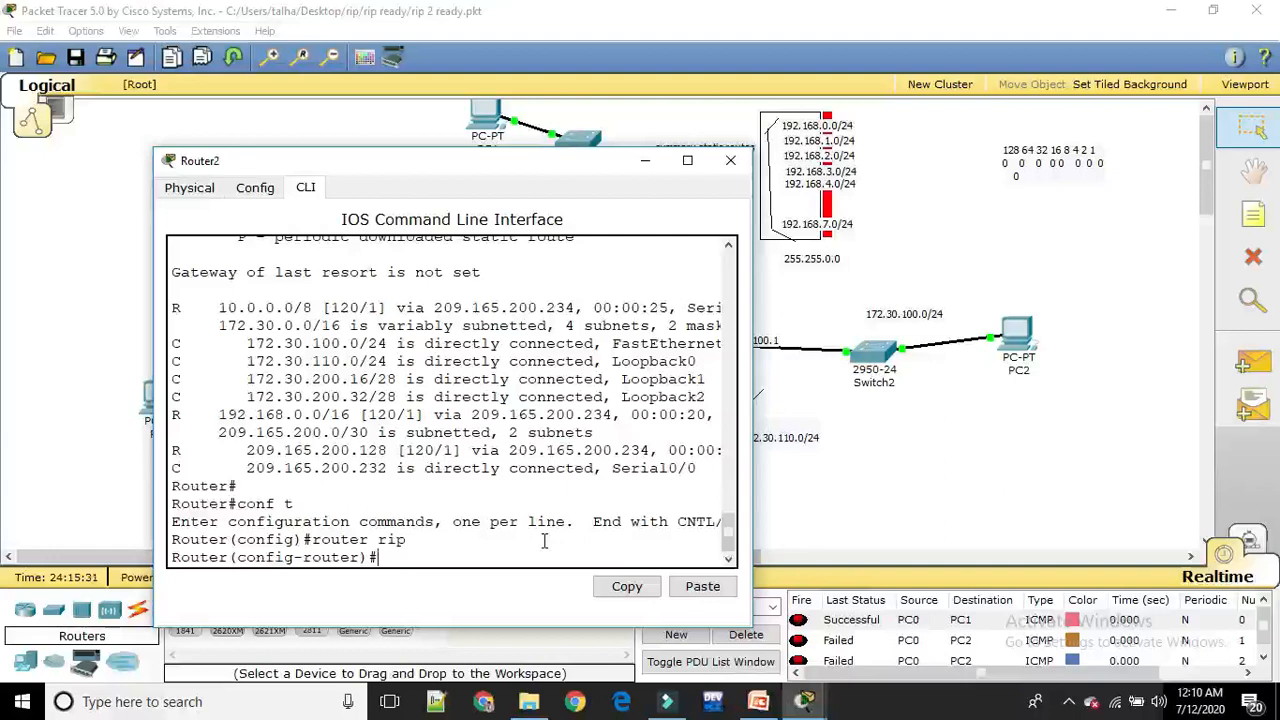
Set Router2's RIP to version 2 with ver 2 and disable its automatic summarization with no auto-summary
type("ver 2")
key("Return")
type("no auto")
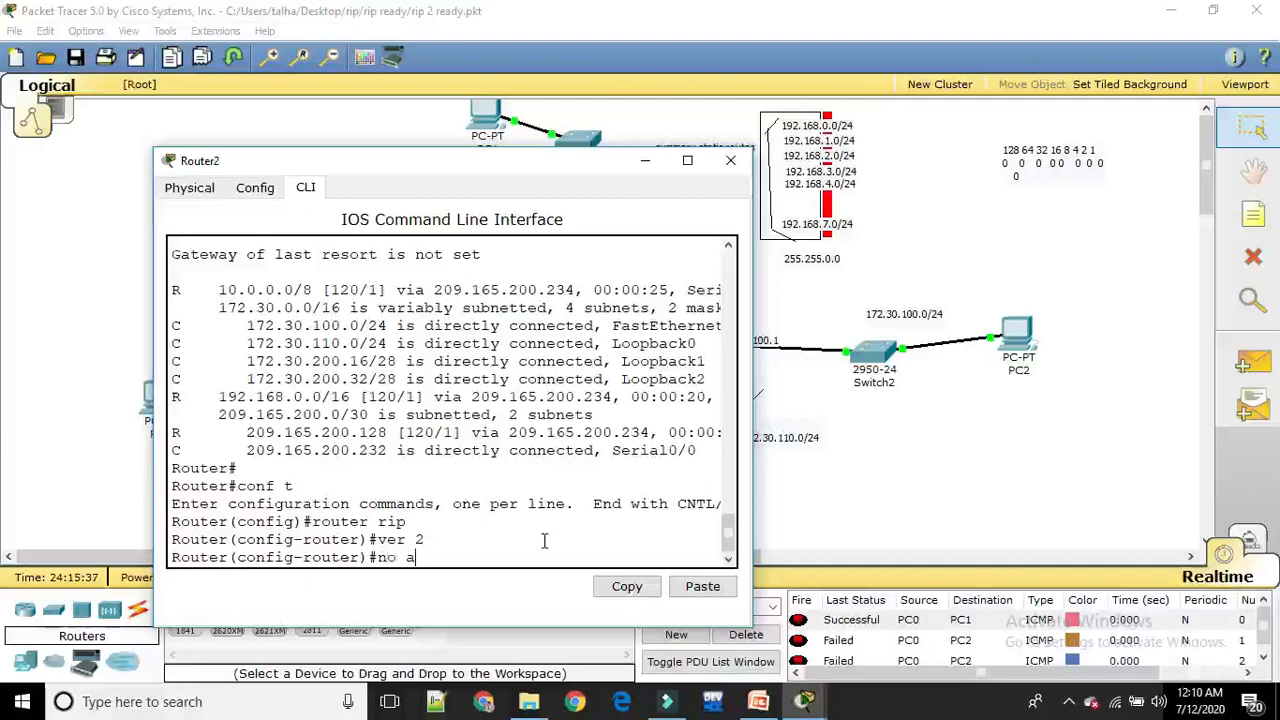
key("Tab")
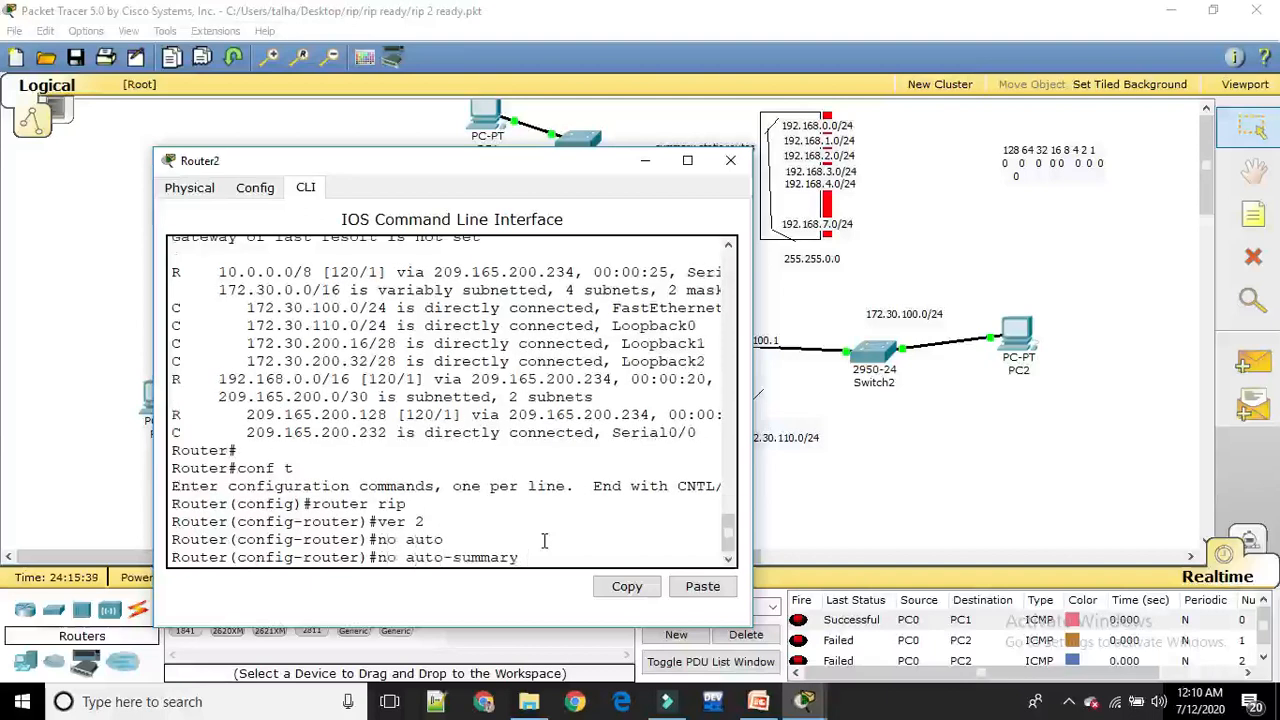
key("Return")
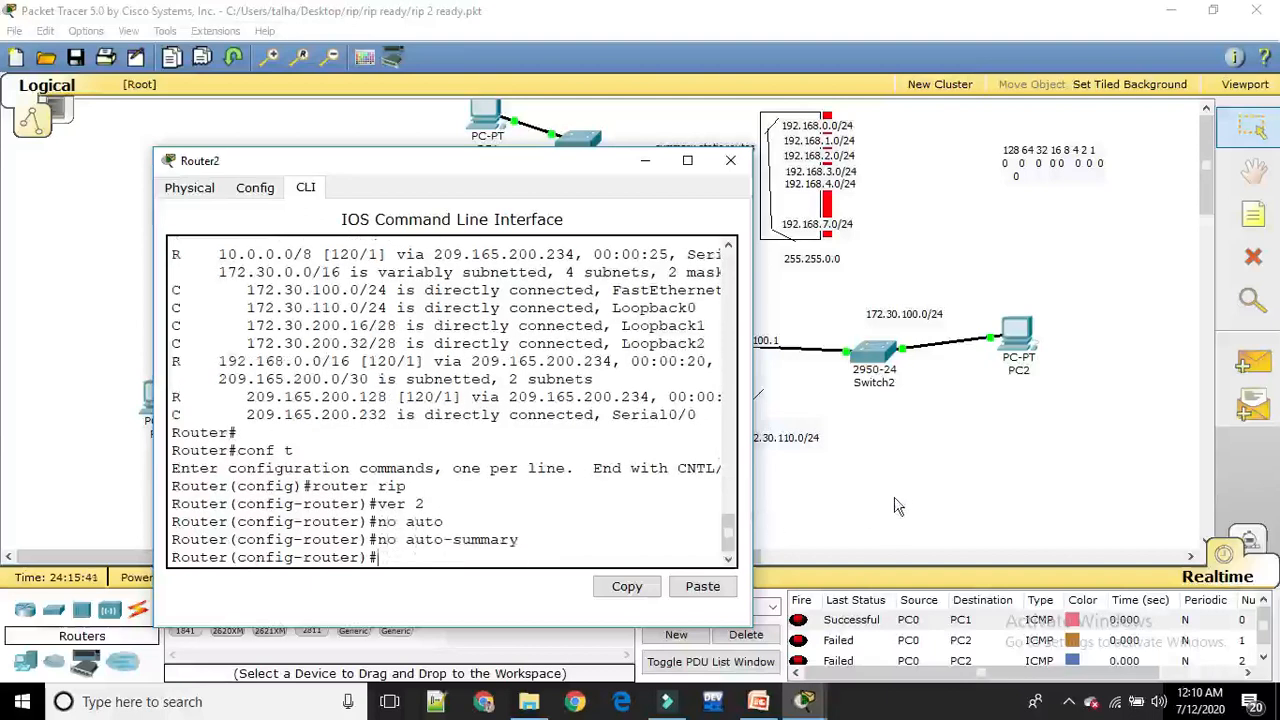
Clear the previous test results from Scenario 0 and send a simple PDU from PC0 to PC2
left_click(899, 507)
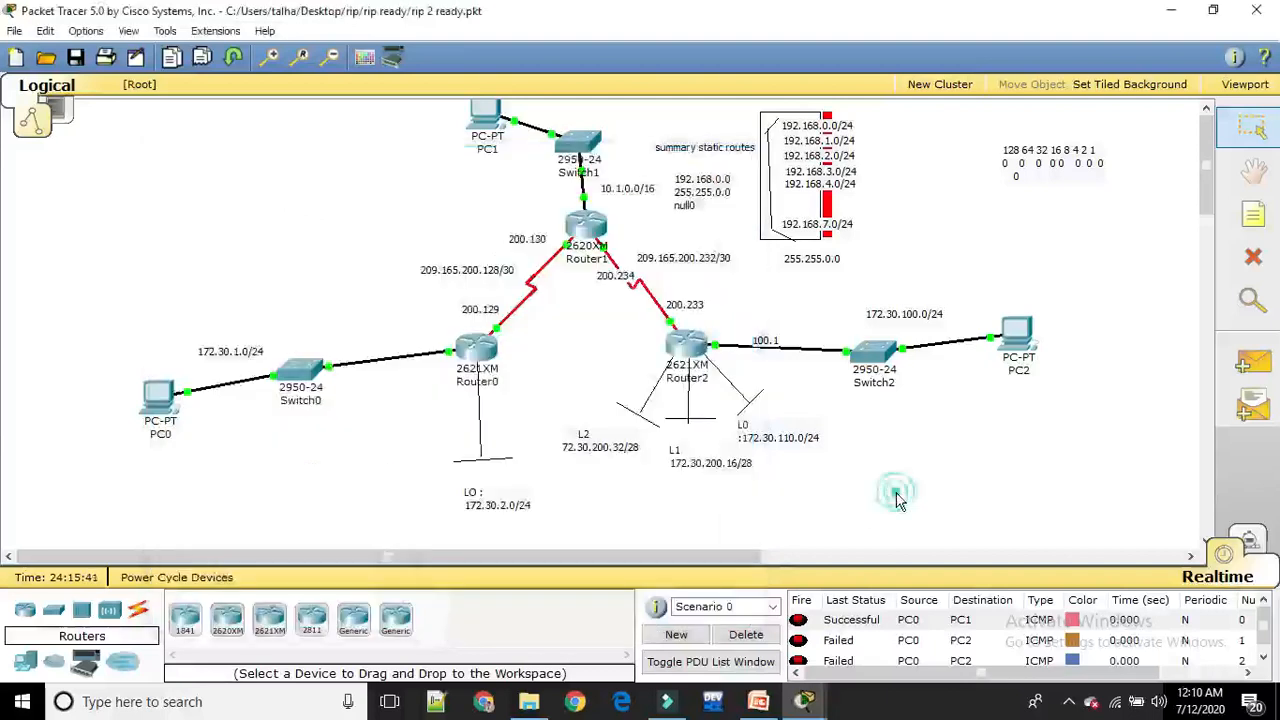
left_click(746, 634)
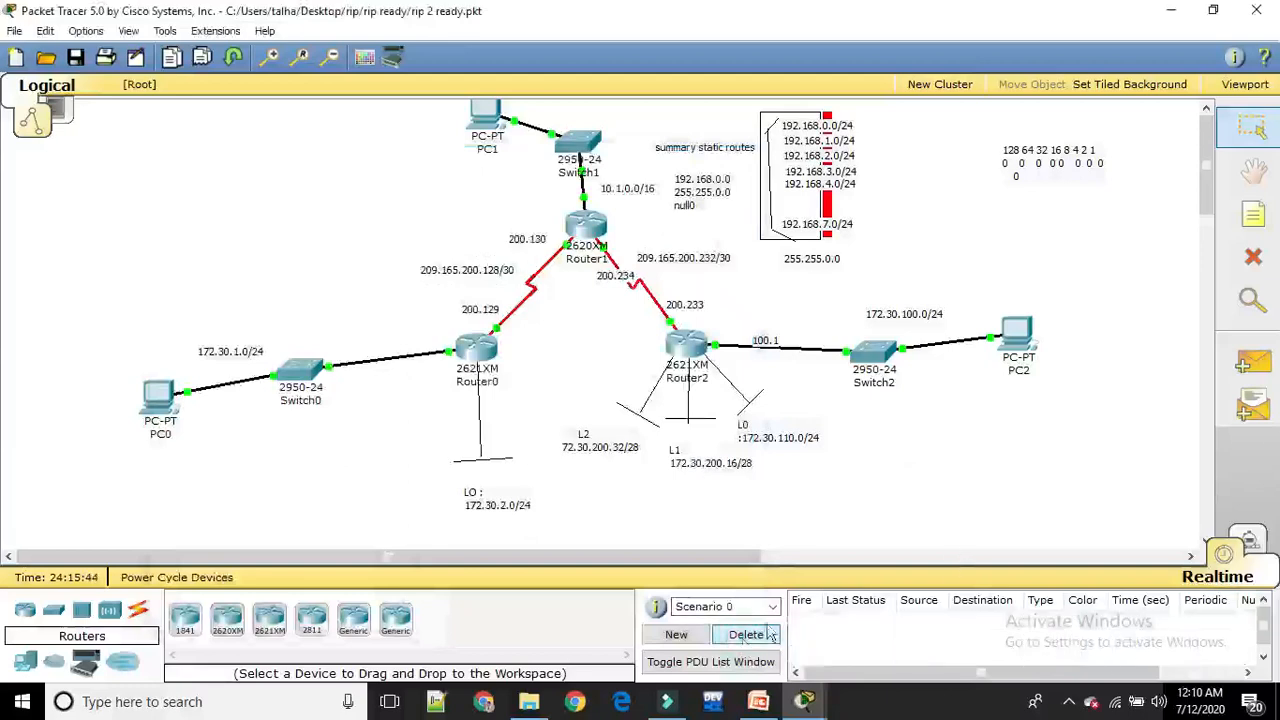
left_click(1255, 365)
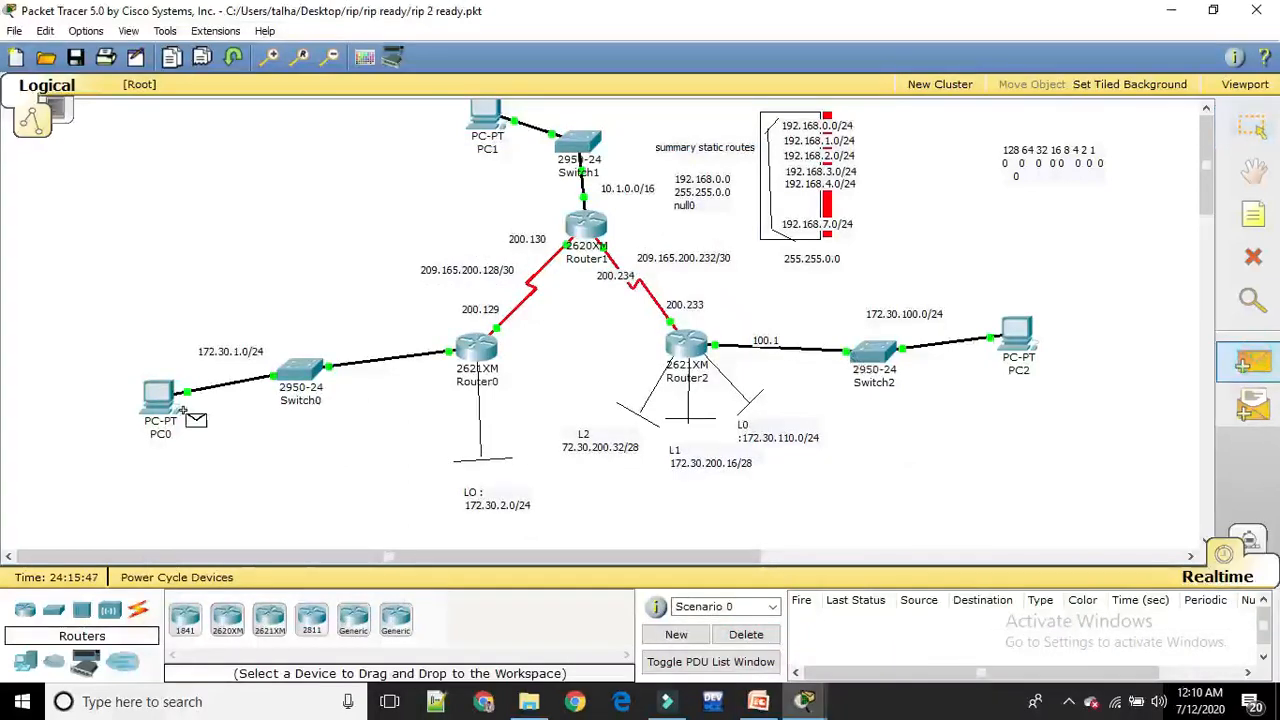
left_click(158, 397)
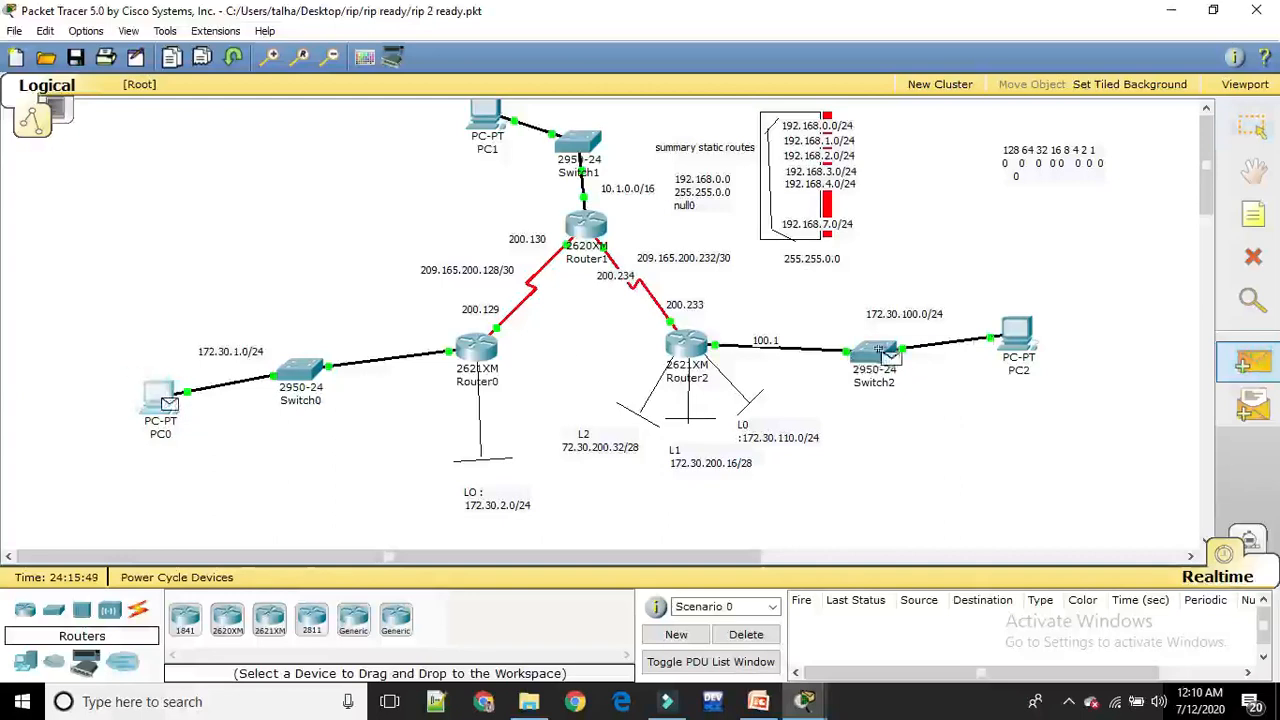
left_click(1024, 324)
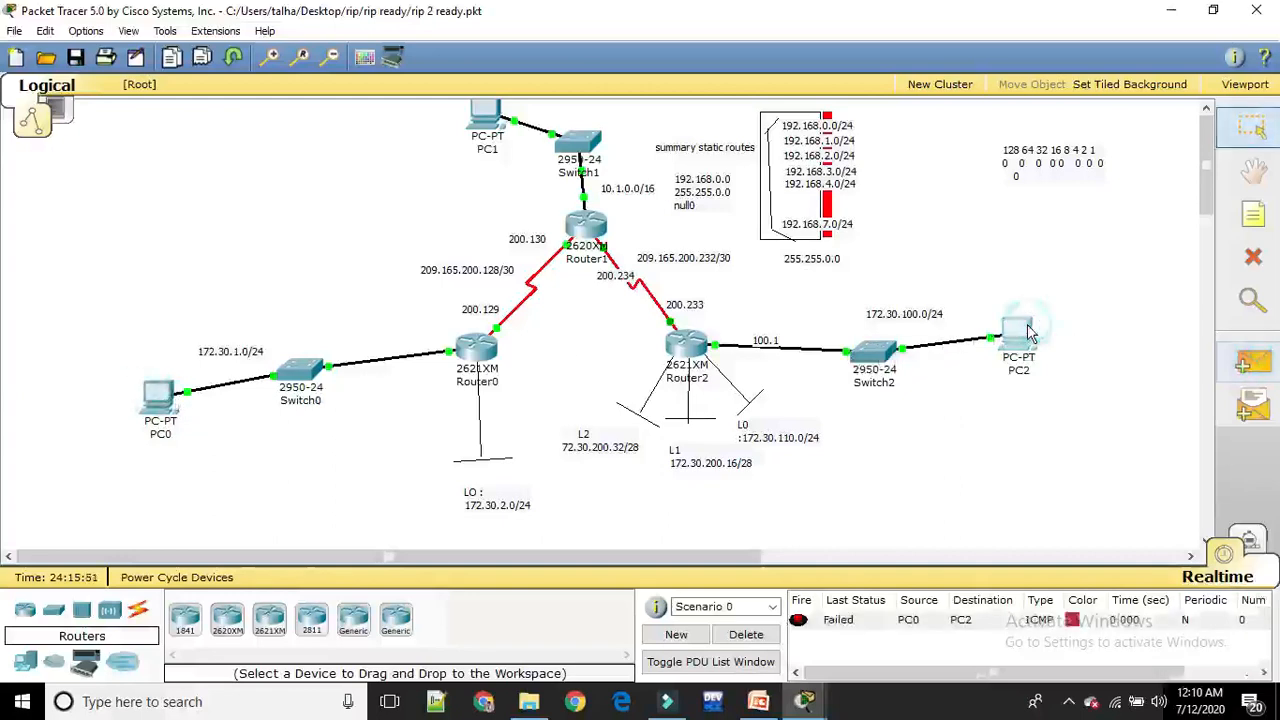
Repeat the connectivity test by sending two more simple PDUs from PC0 to PC2
left_click(1254, 366)
left_click(155, 398)
left_click(1013, 334)
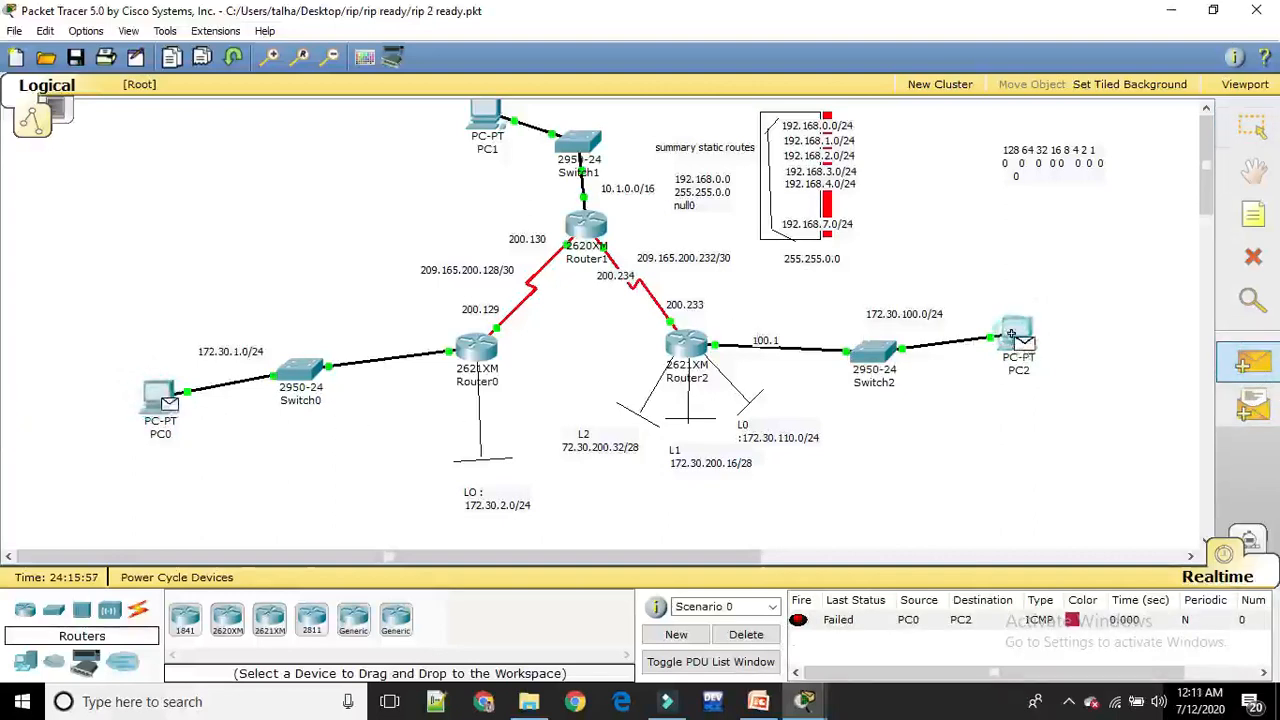
left_click(1254, 366)
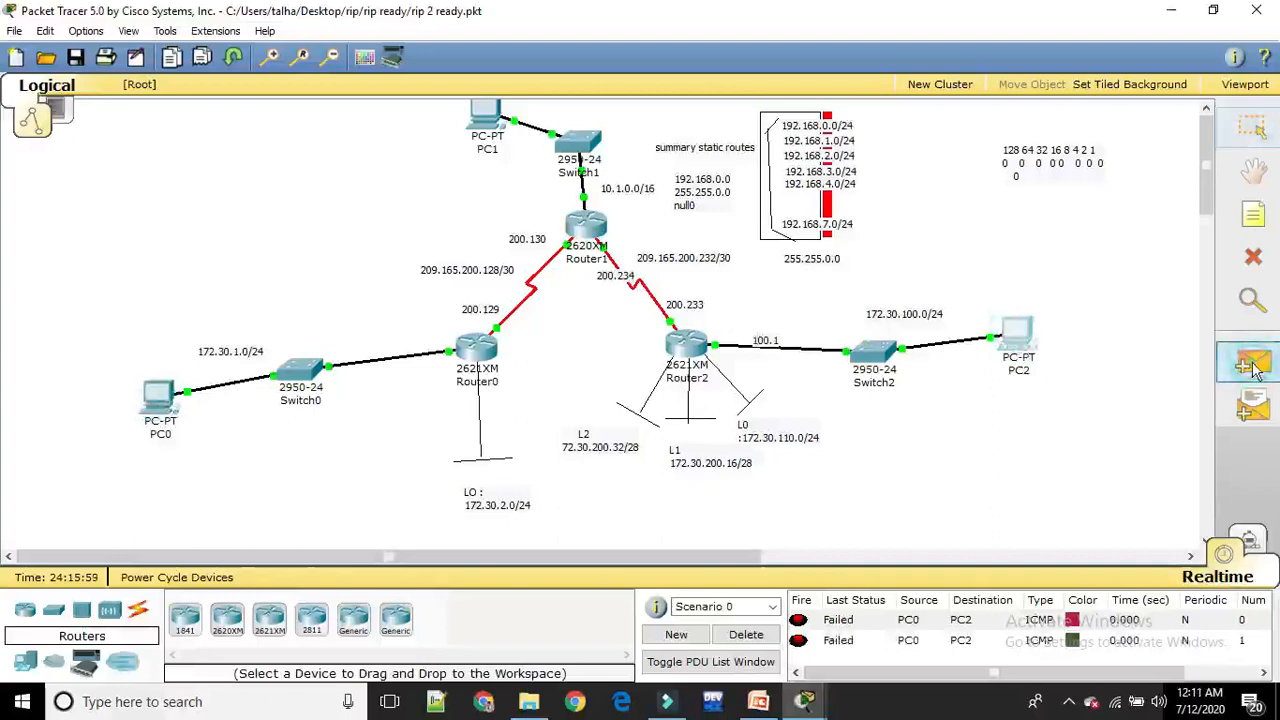
left_click(155, 392)
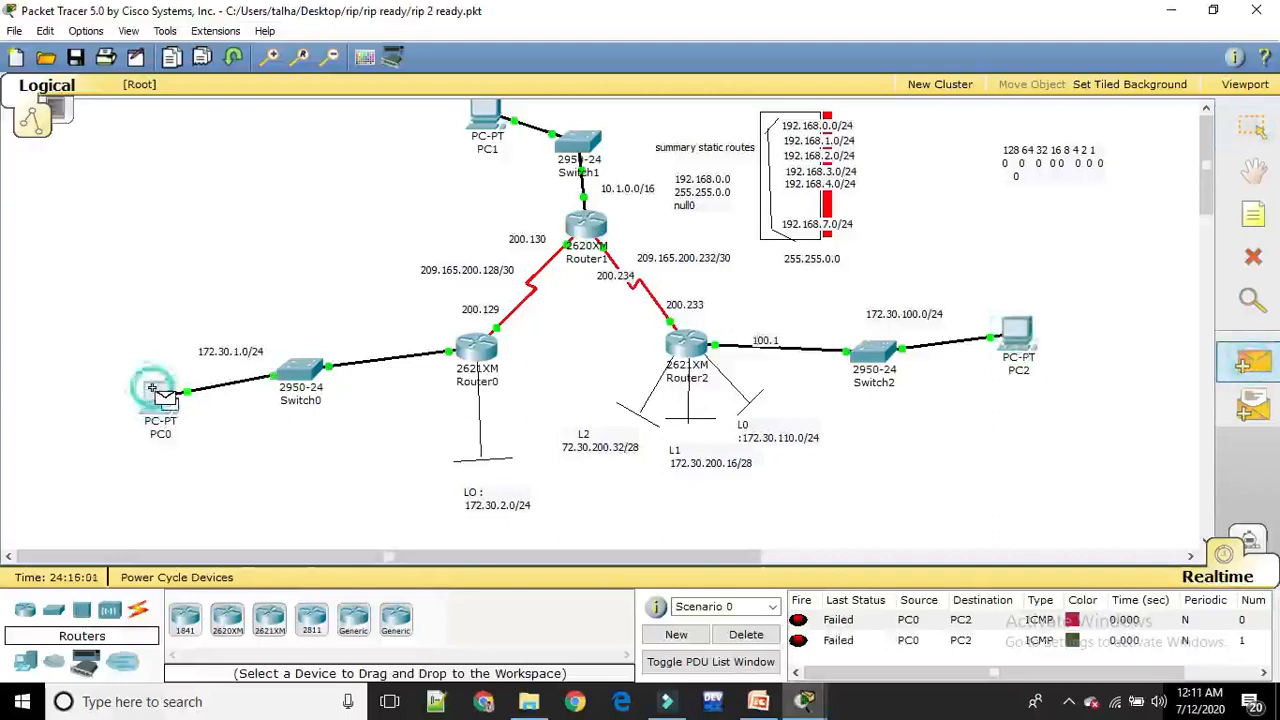
left_click(1014, 338)
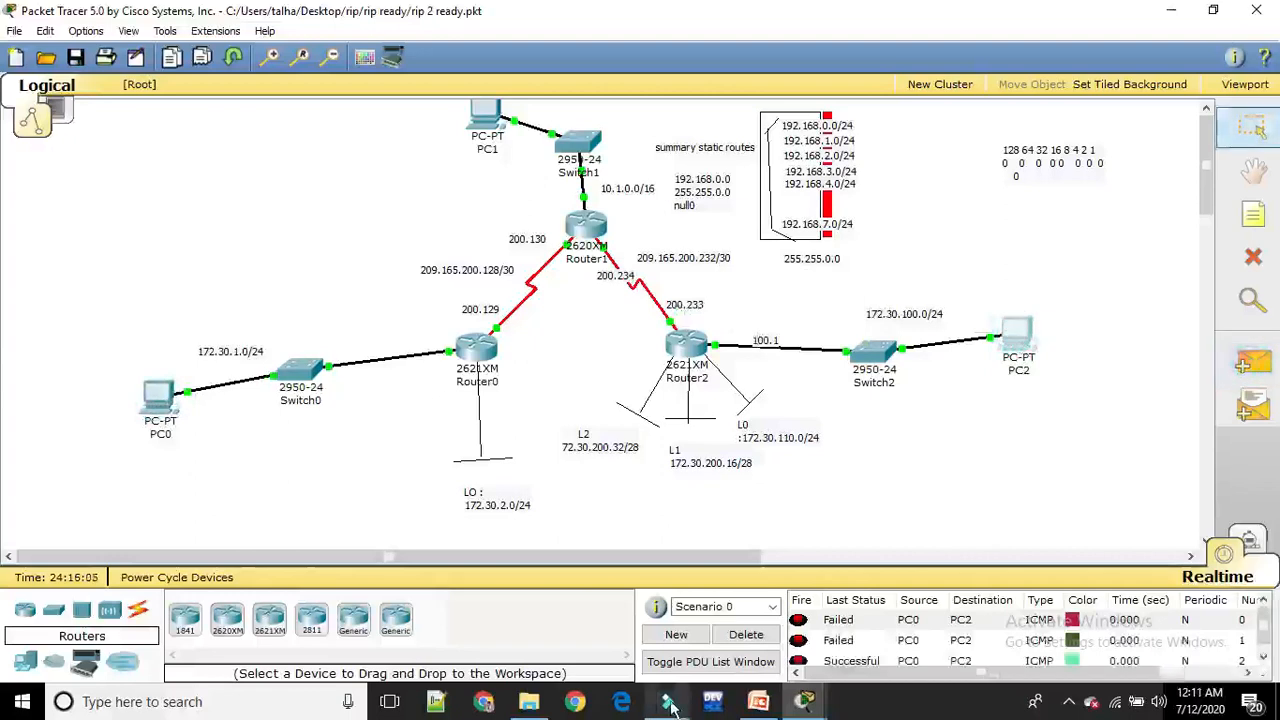
Clear the PC0-to-PC2 tests from Scenario 0 and send a simple PDU in the reverse direction, from PC2 to PC0
left_click(772, 636)
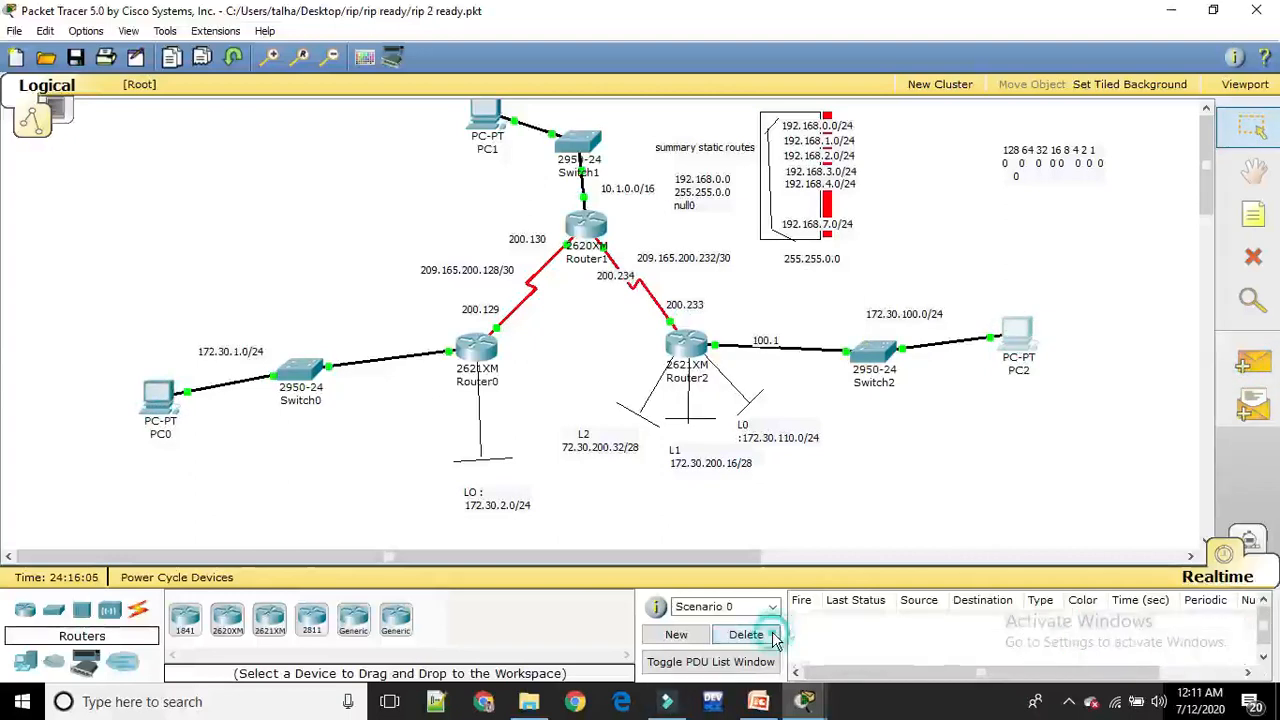
left_click(1255, 367)
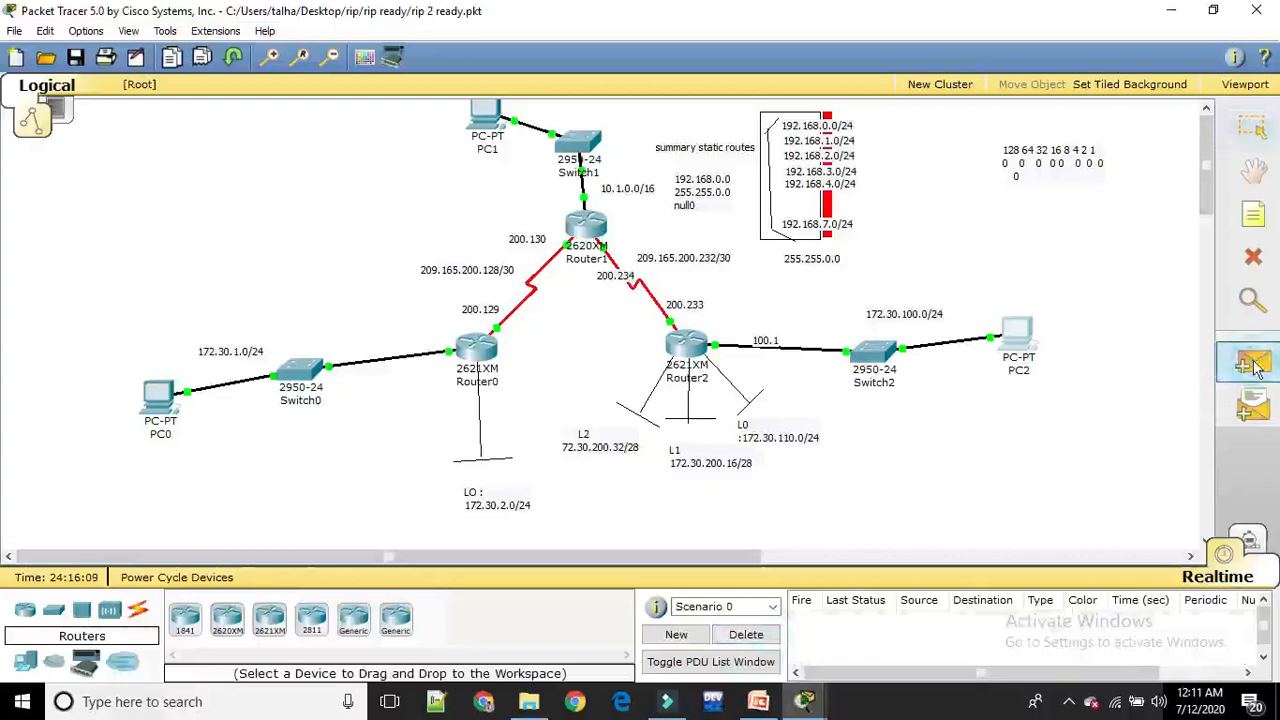
left_click(1005, 336)
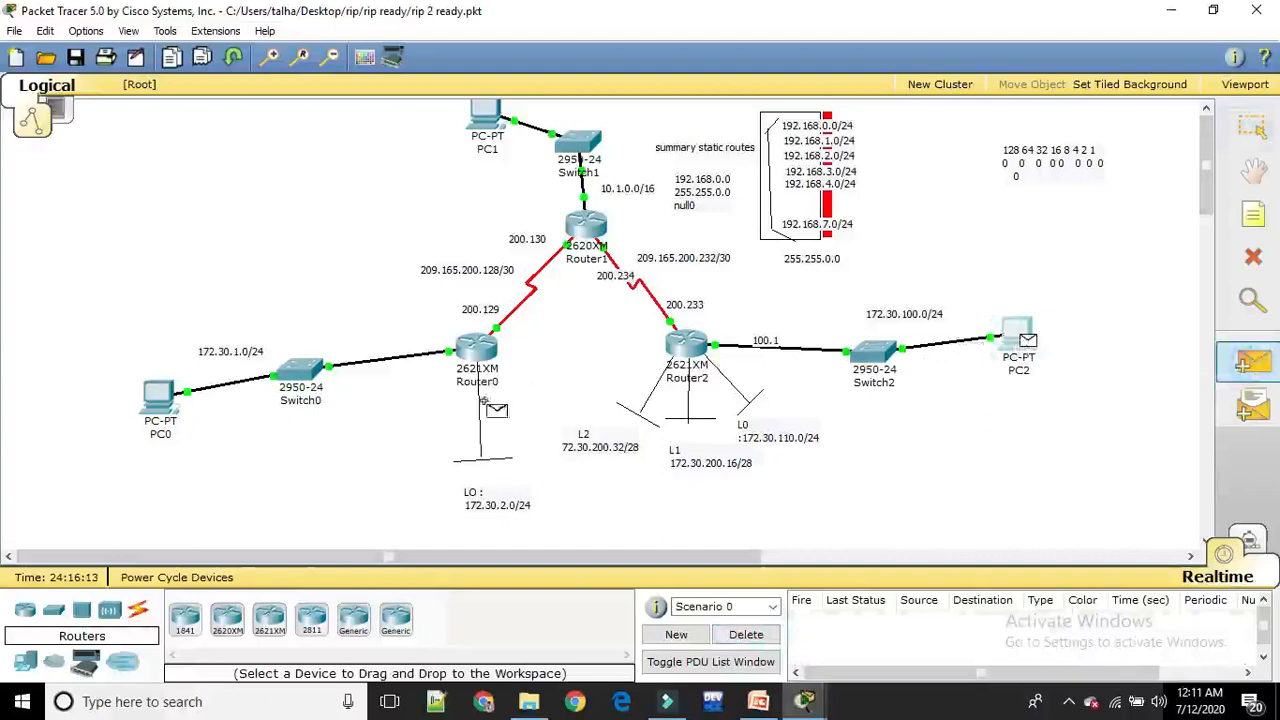
left_click(156, 398)
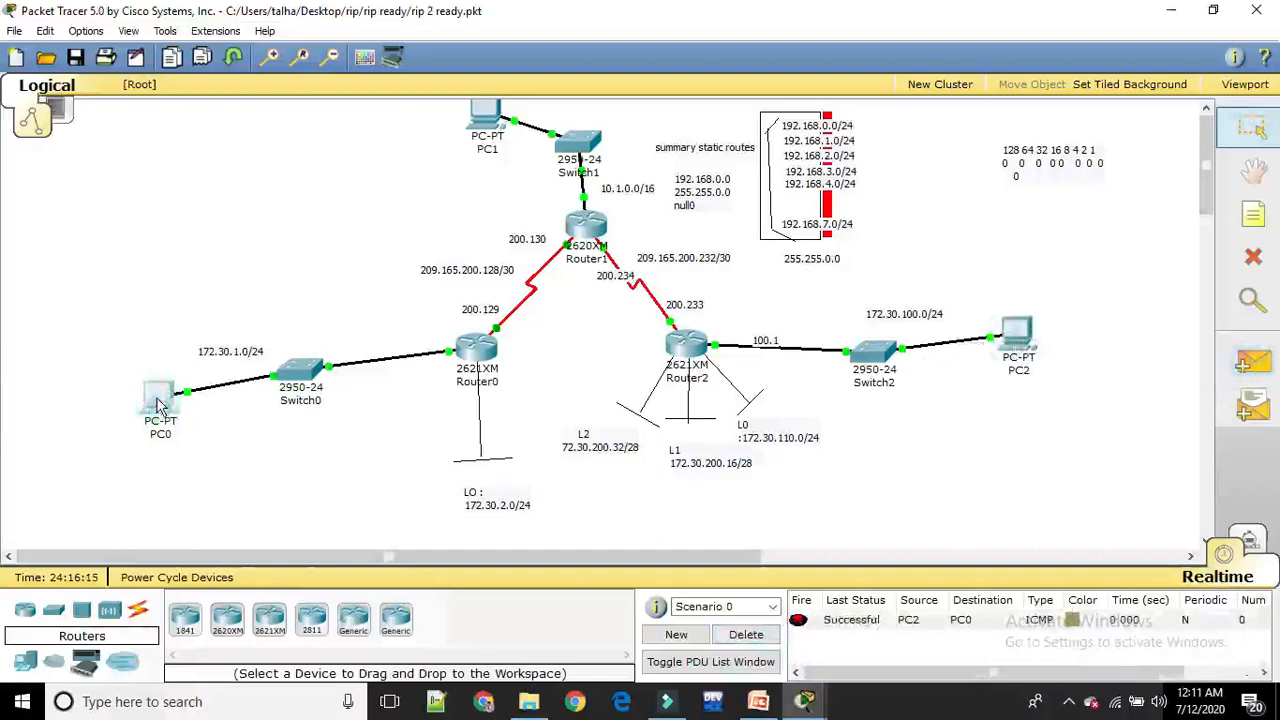